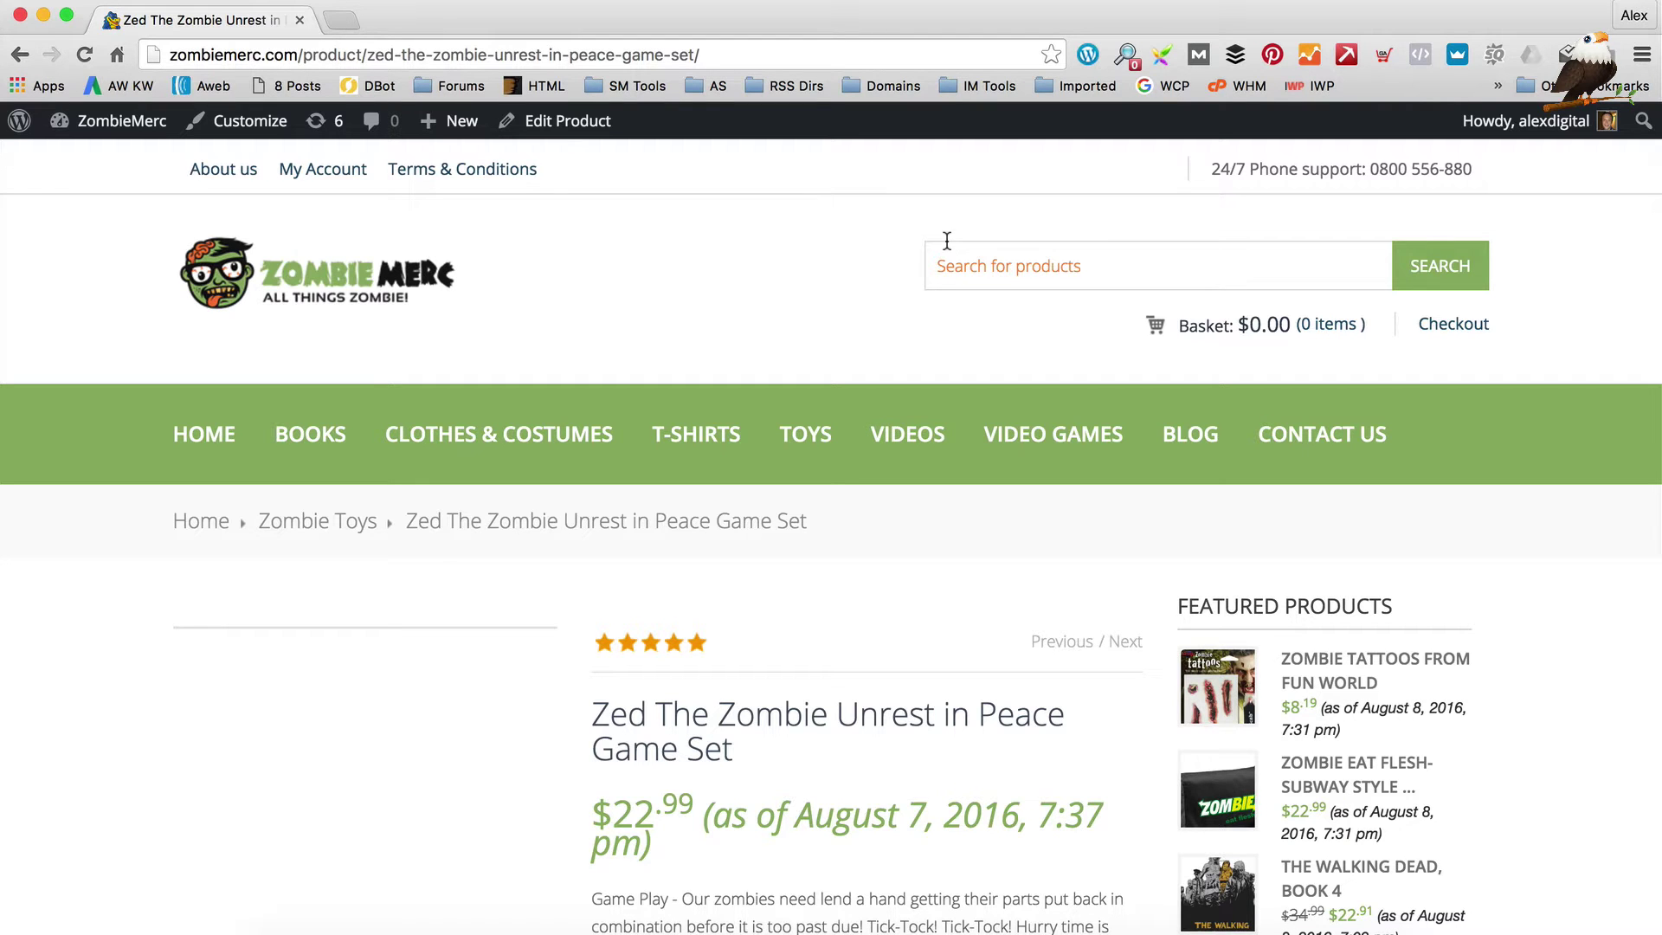
Step: Check the Zed The Zombie Unrest in Peace Game Set product page and open the product for editing
{"action": "scroll", "coordinate": [699, 387], "scroll_direction": "down", "scroll_amount": 6}
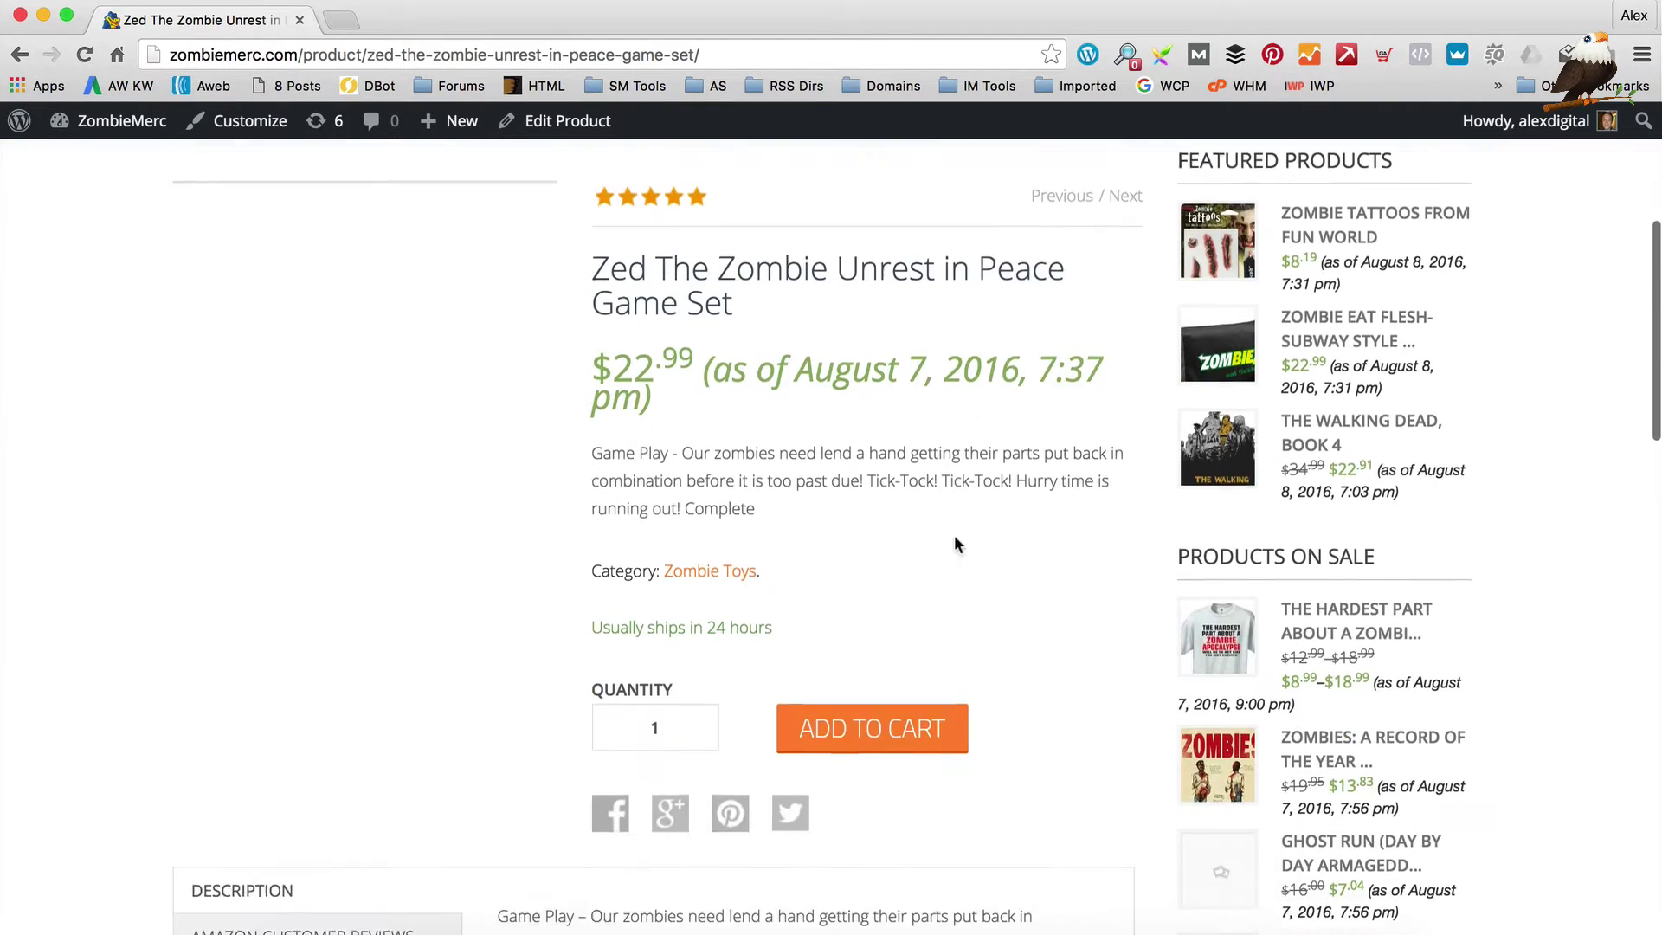
{"action": "scroll", "coordinate": [795, 397], "scroll_direction": "up", "scroll_amount": 1}
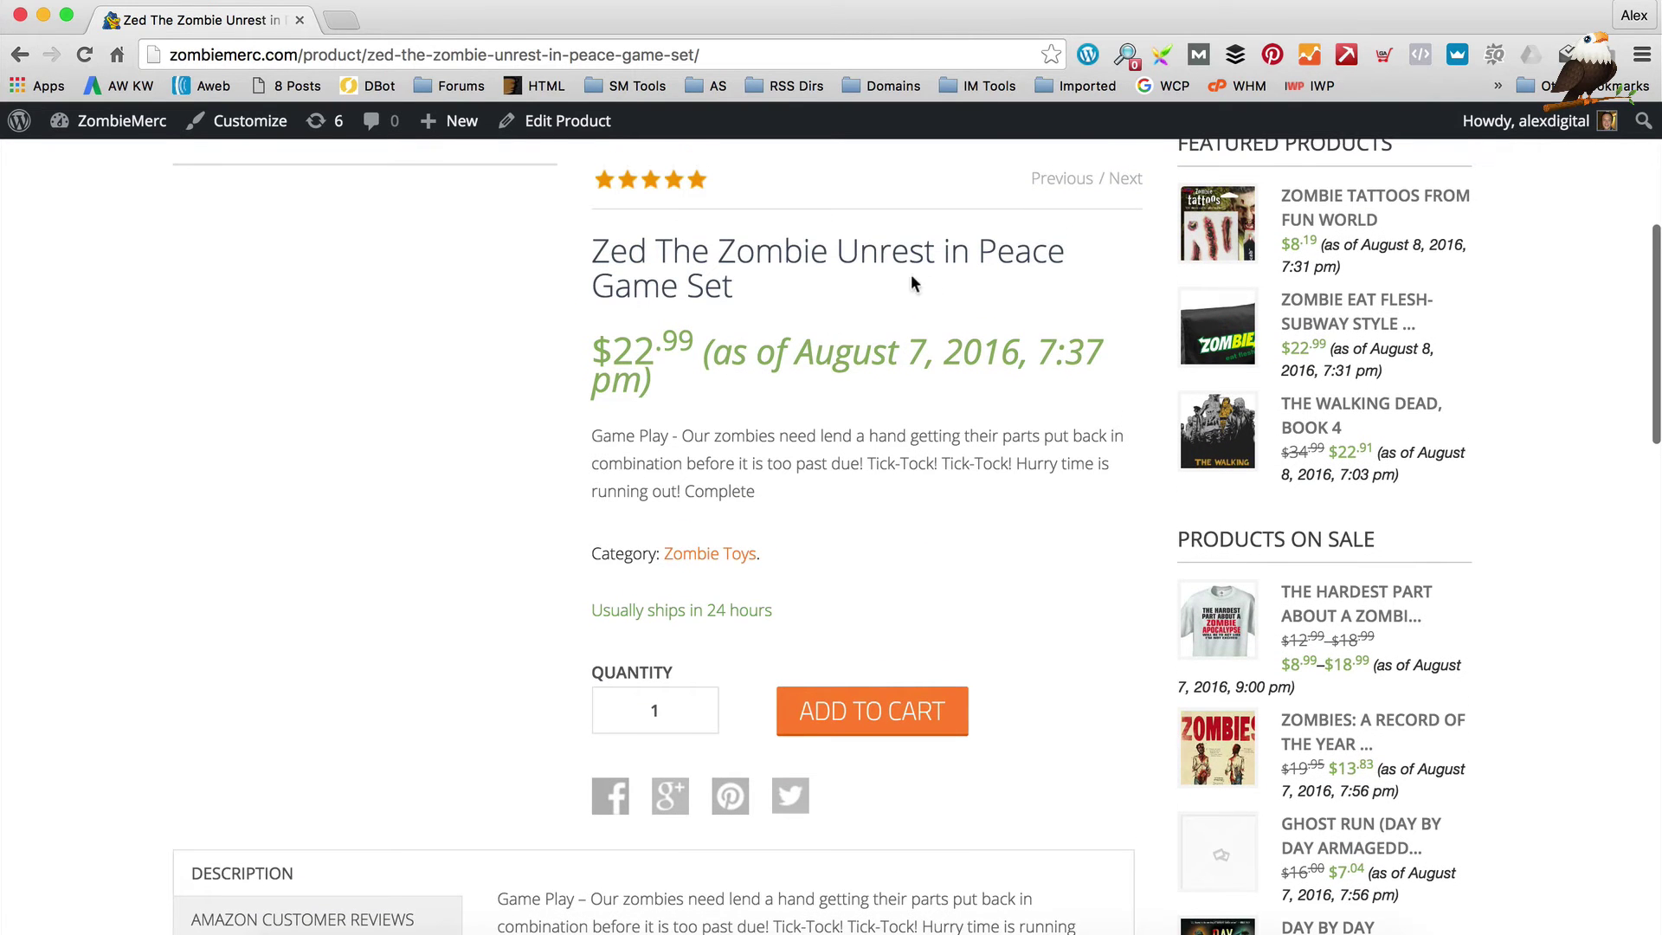
{"action": "scroll", "coordinate": [779, 424], "scroll_direction": "up", "scroll_amount": 3}
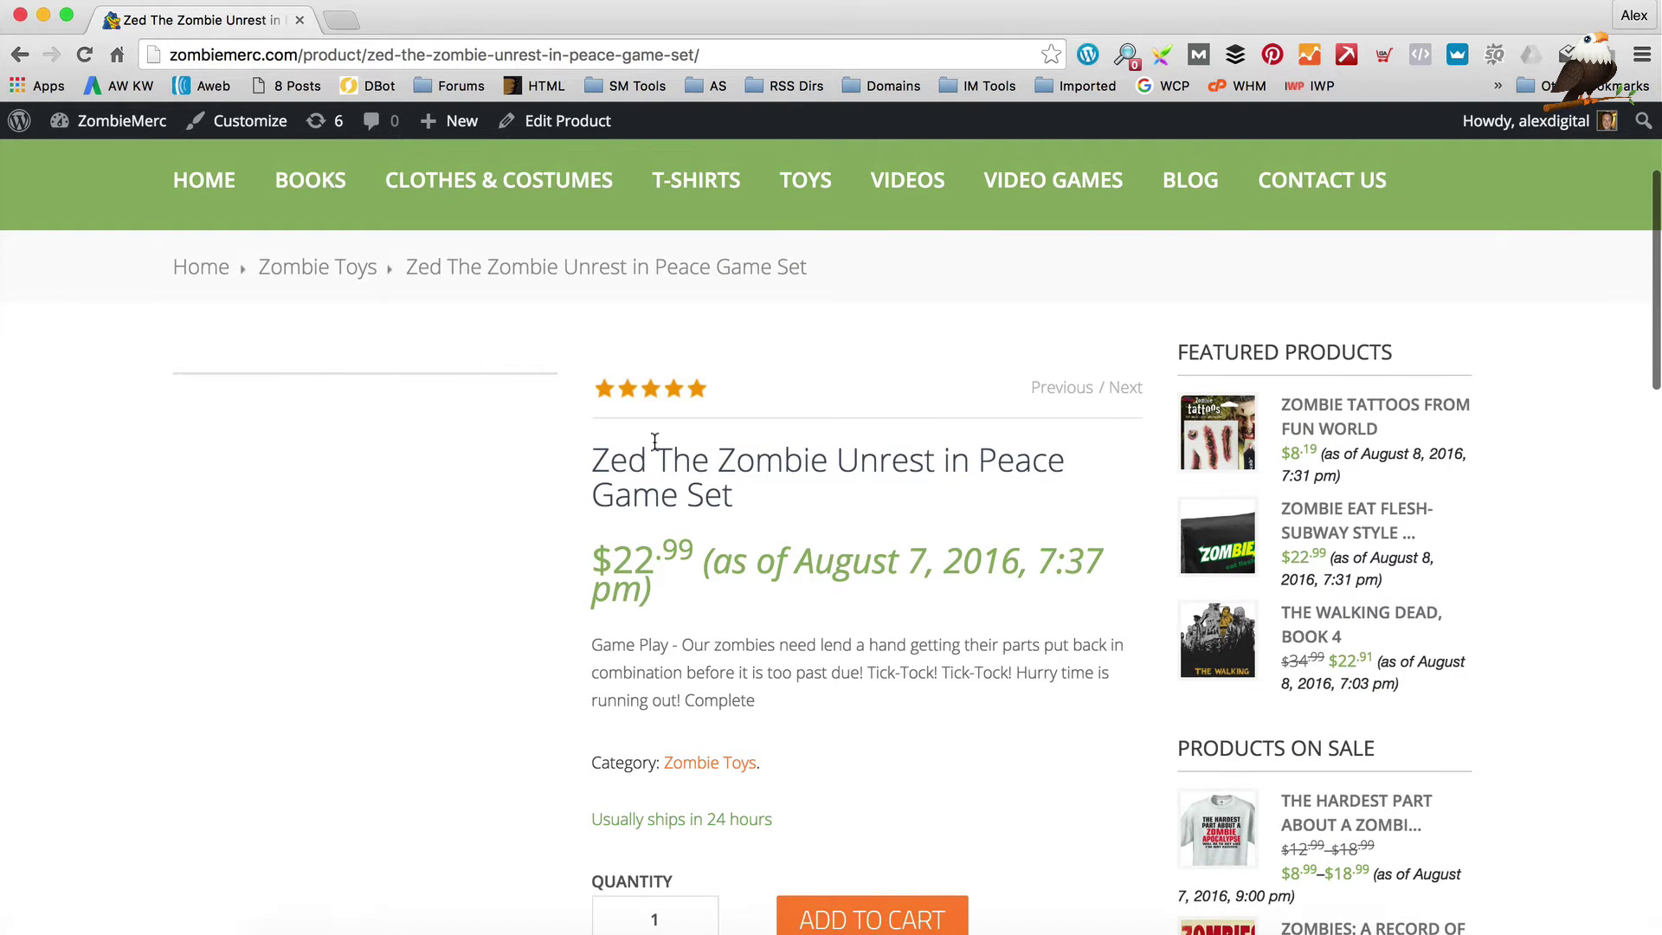
{"action": "scroll", "coordinate": [655, 446], "scroll_direction": "down", "scroll_amount": 1}
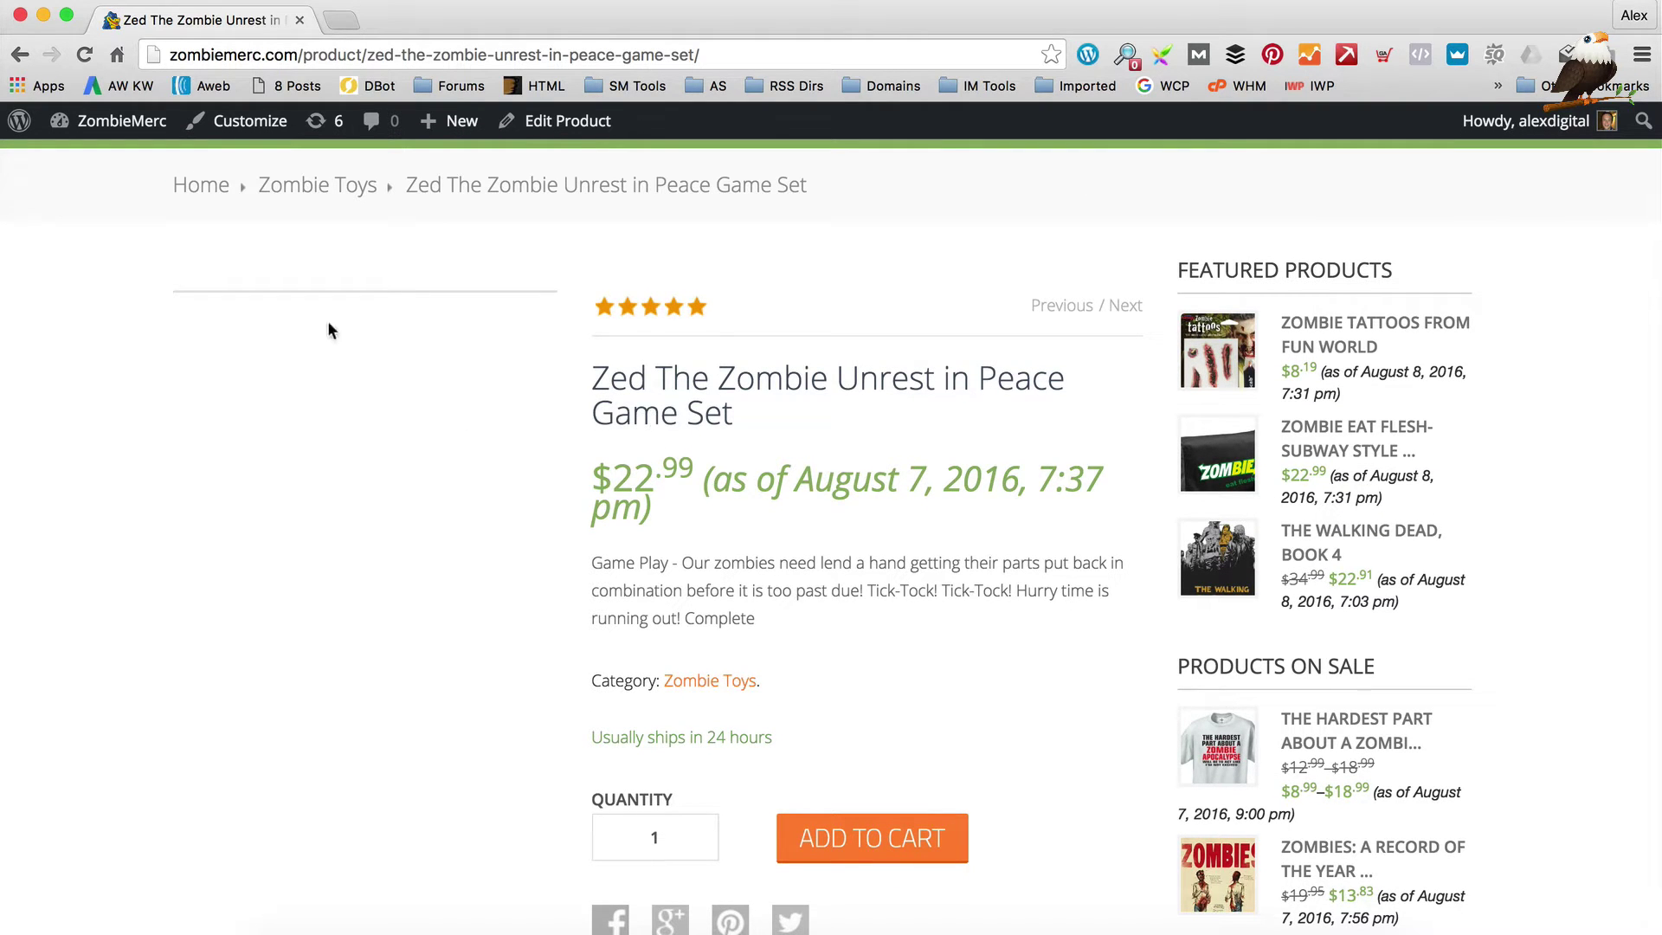
{"action": "left_click", "coordinate": [567, 121]}
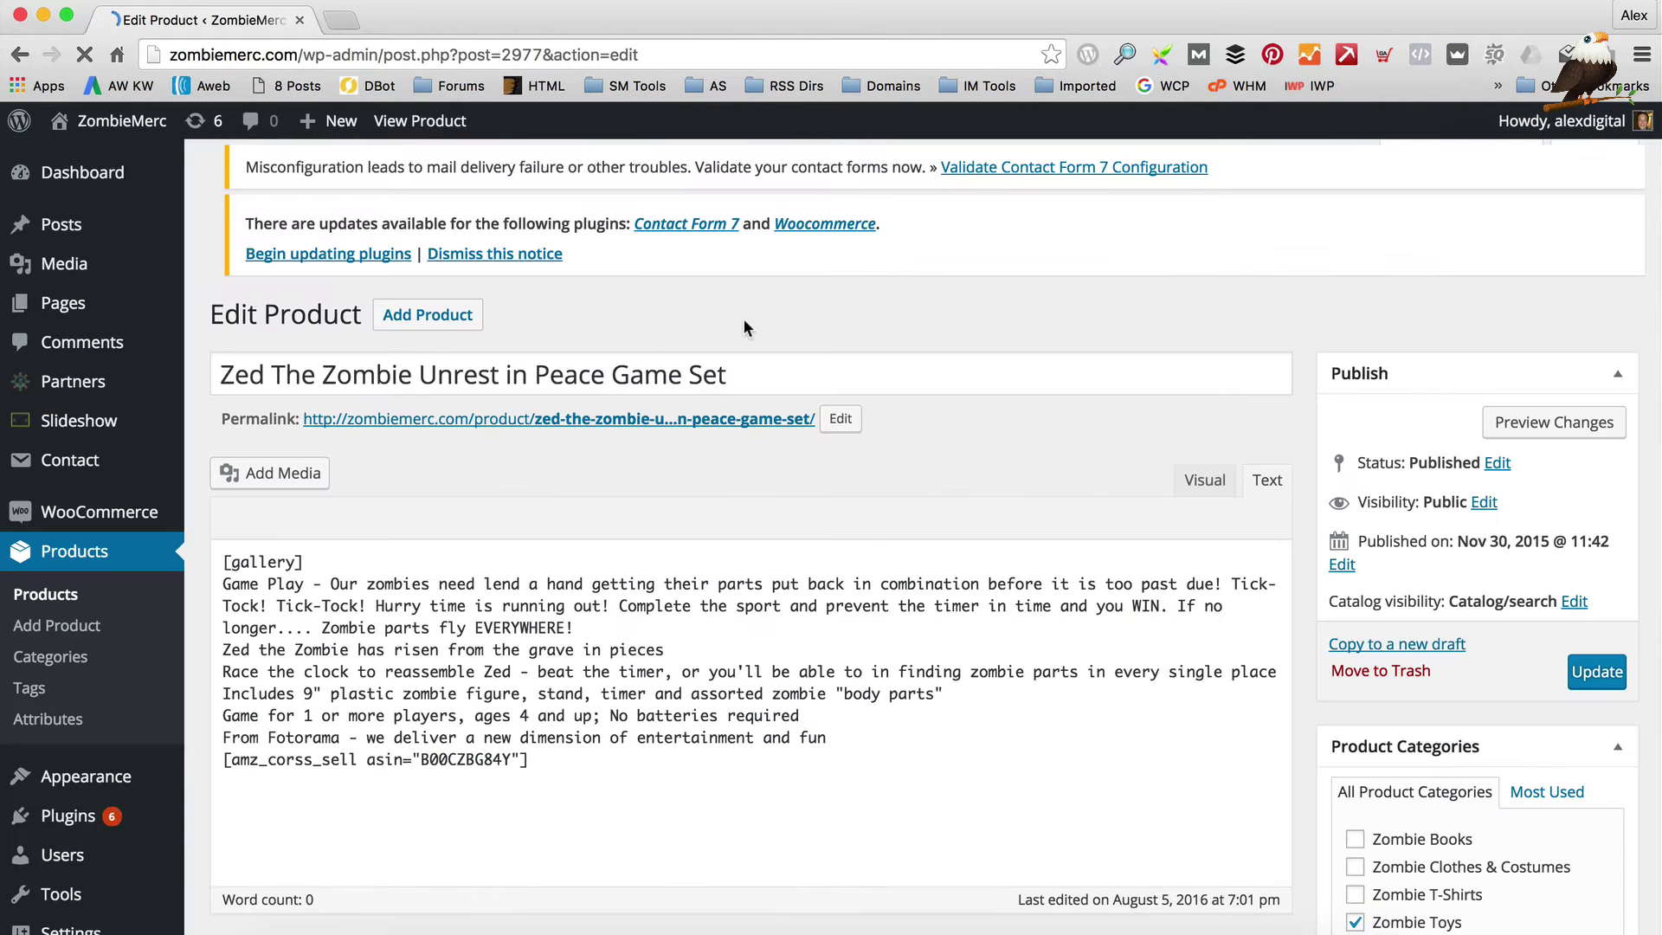
Step: Examine the product's main image and gallery settings, including the main image's attachment details, without changing the image
{"action": "scroll", "coordinate": [797, 368], "scroll_direction": "down", "scroll_amount": 15}
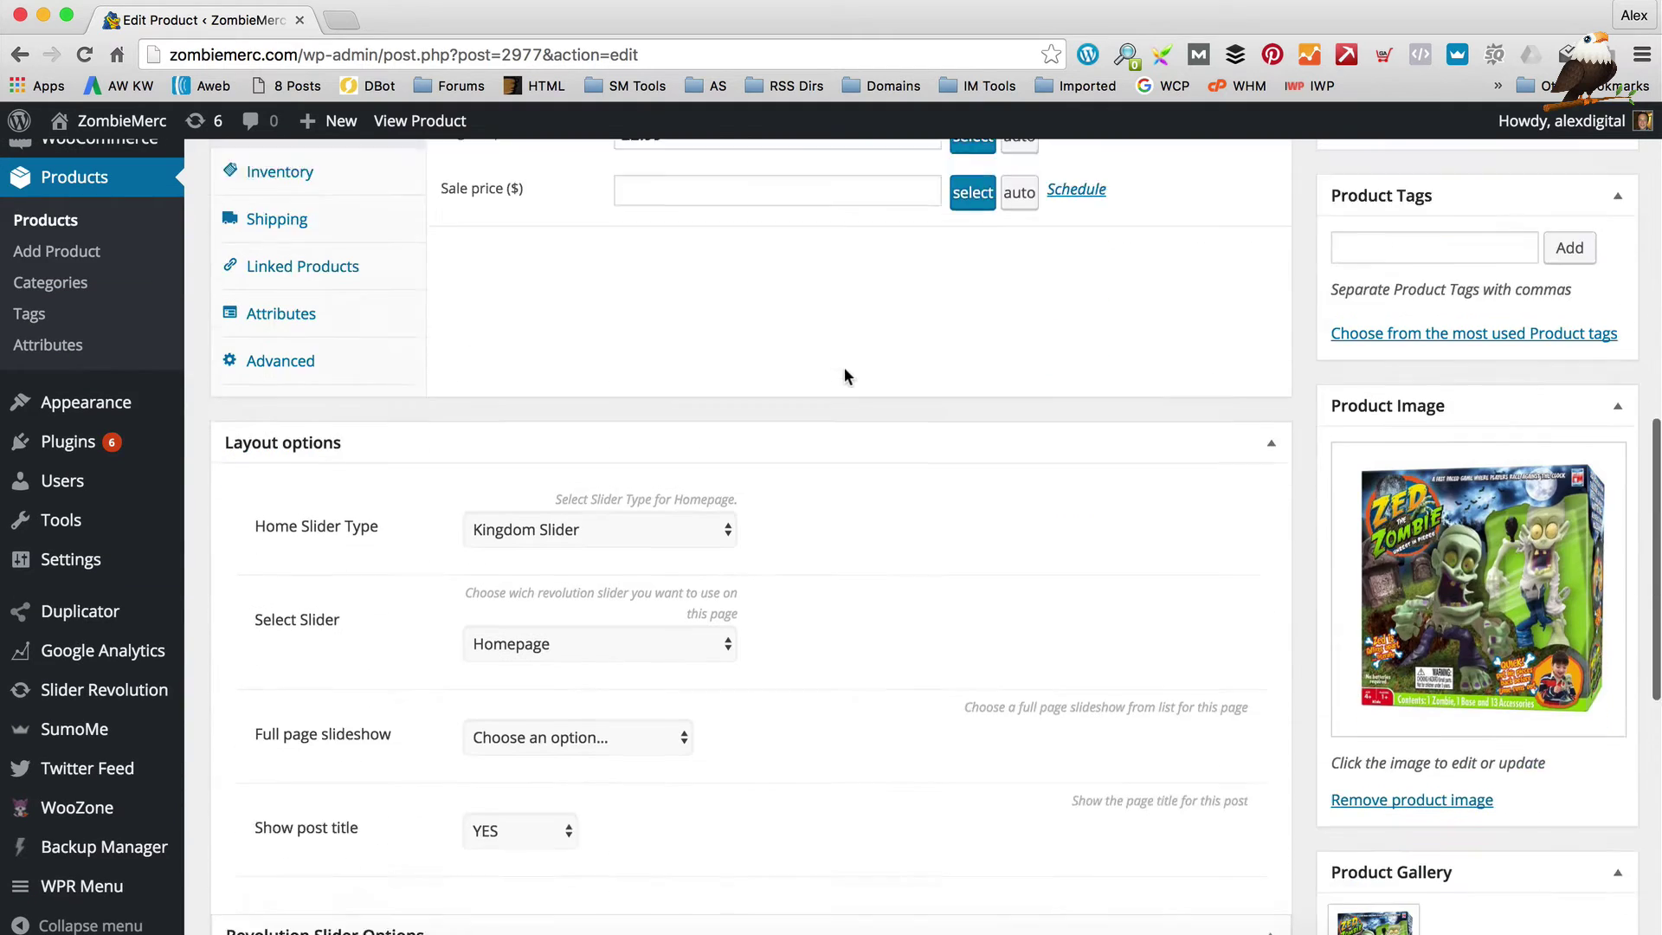
{"action": "scroll", "coordinate": [824, 366], "scroll_direction": "down", "scroll_amount": 1}
{"action": "mouse_move", "coordinate": [1381, 517]}
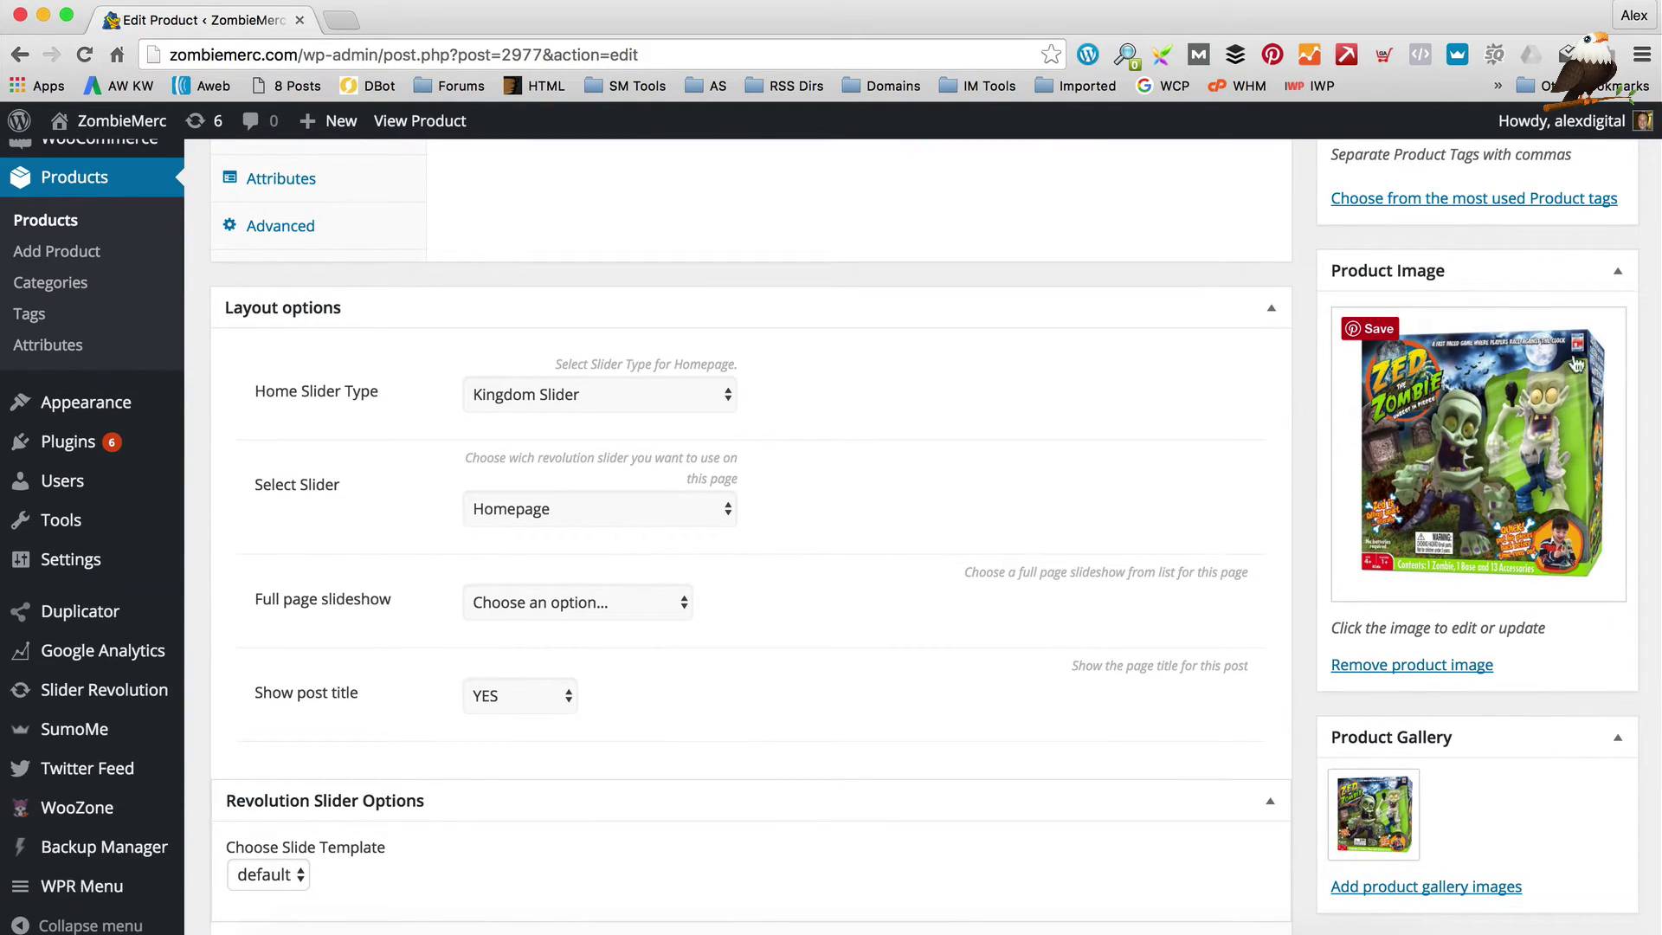
{"action": "scroll", "coordinate": [1381, 457], "scroll_direction": "up", "scroll_amount": 3}
{"action": "scroll", "coordinate": [1285, 670], "scroll_direction": "down", "scroll_amount": 1}
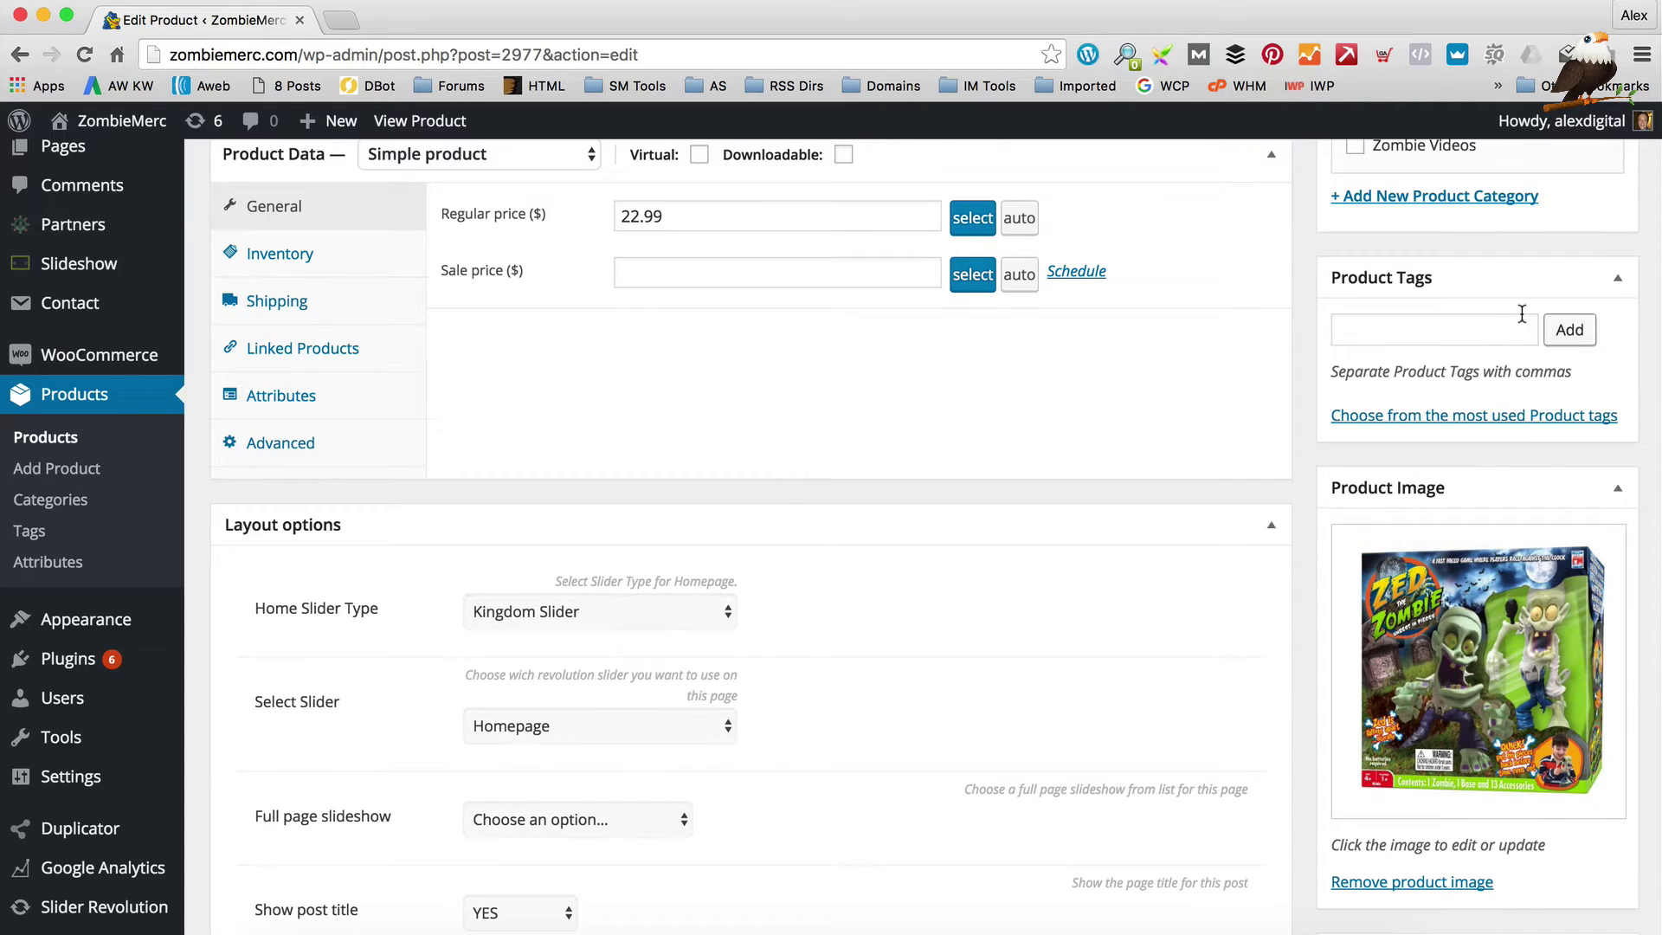
{"action": "scroll", "coordinate": [1285, 670], "scroll_direction": "down", "scroll_amount": 4}
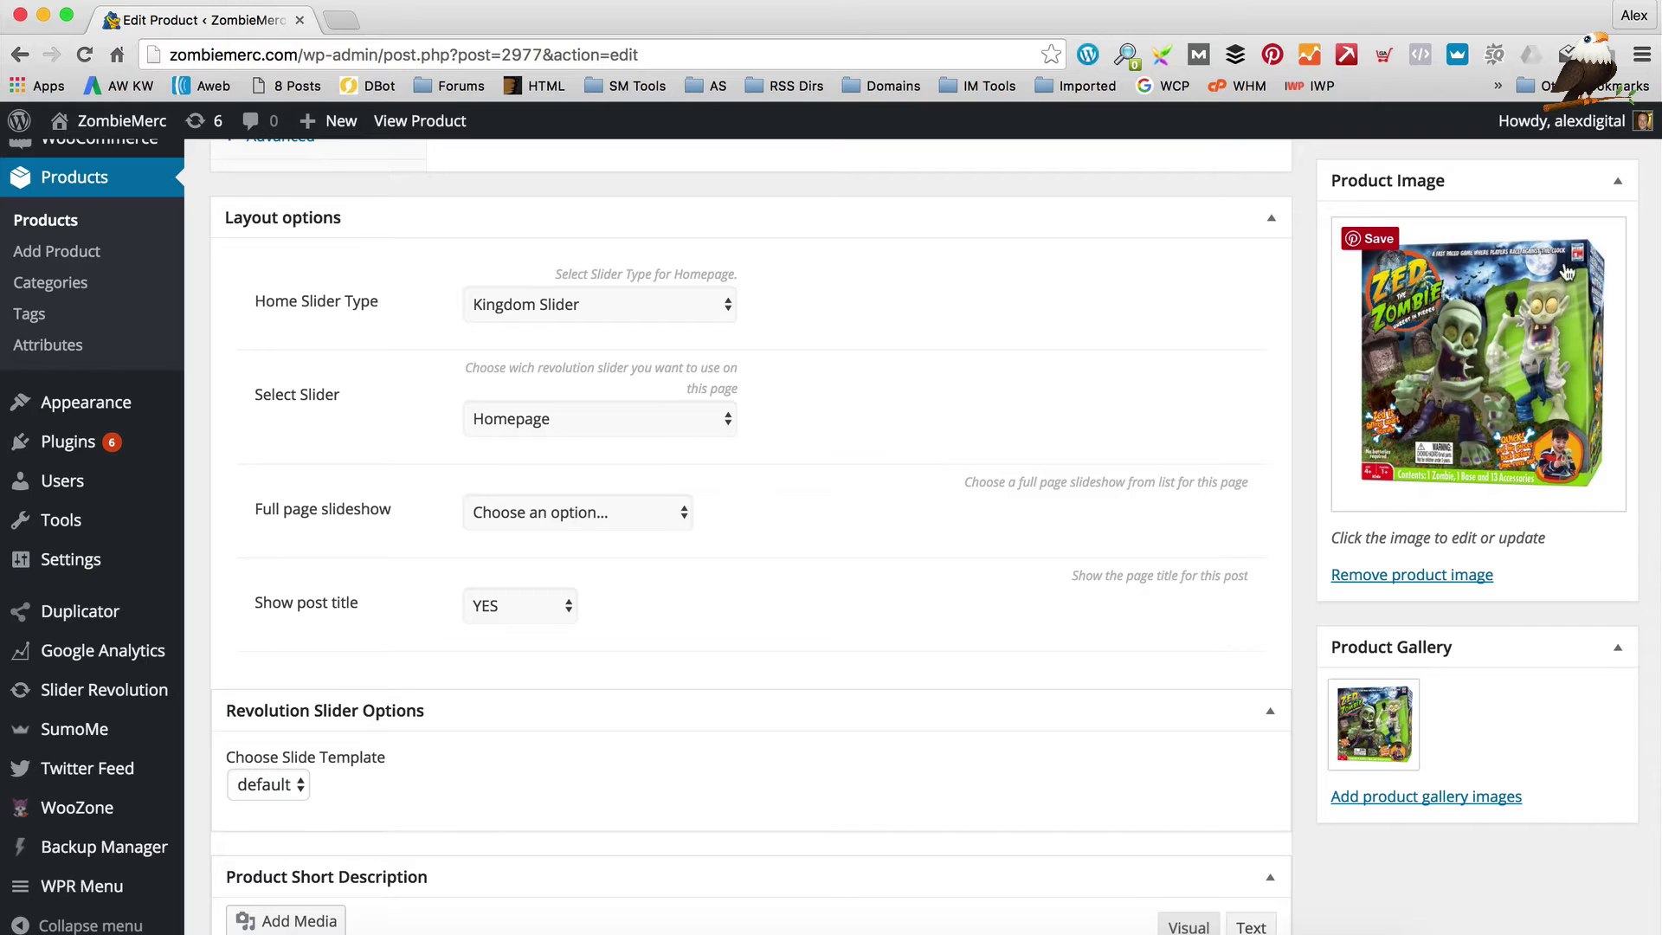
{"action": "left_click", "coordinate": [1463, 350]}
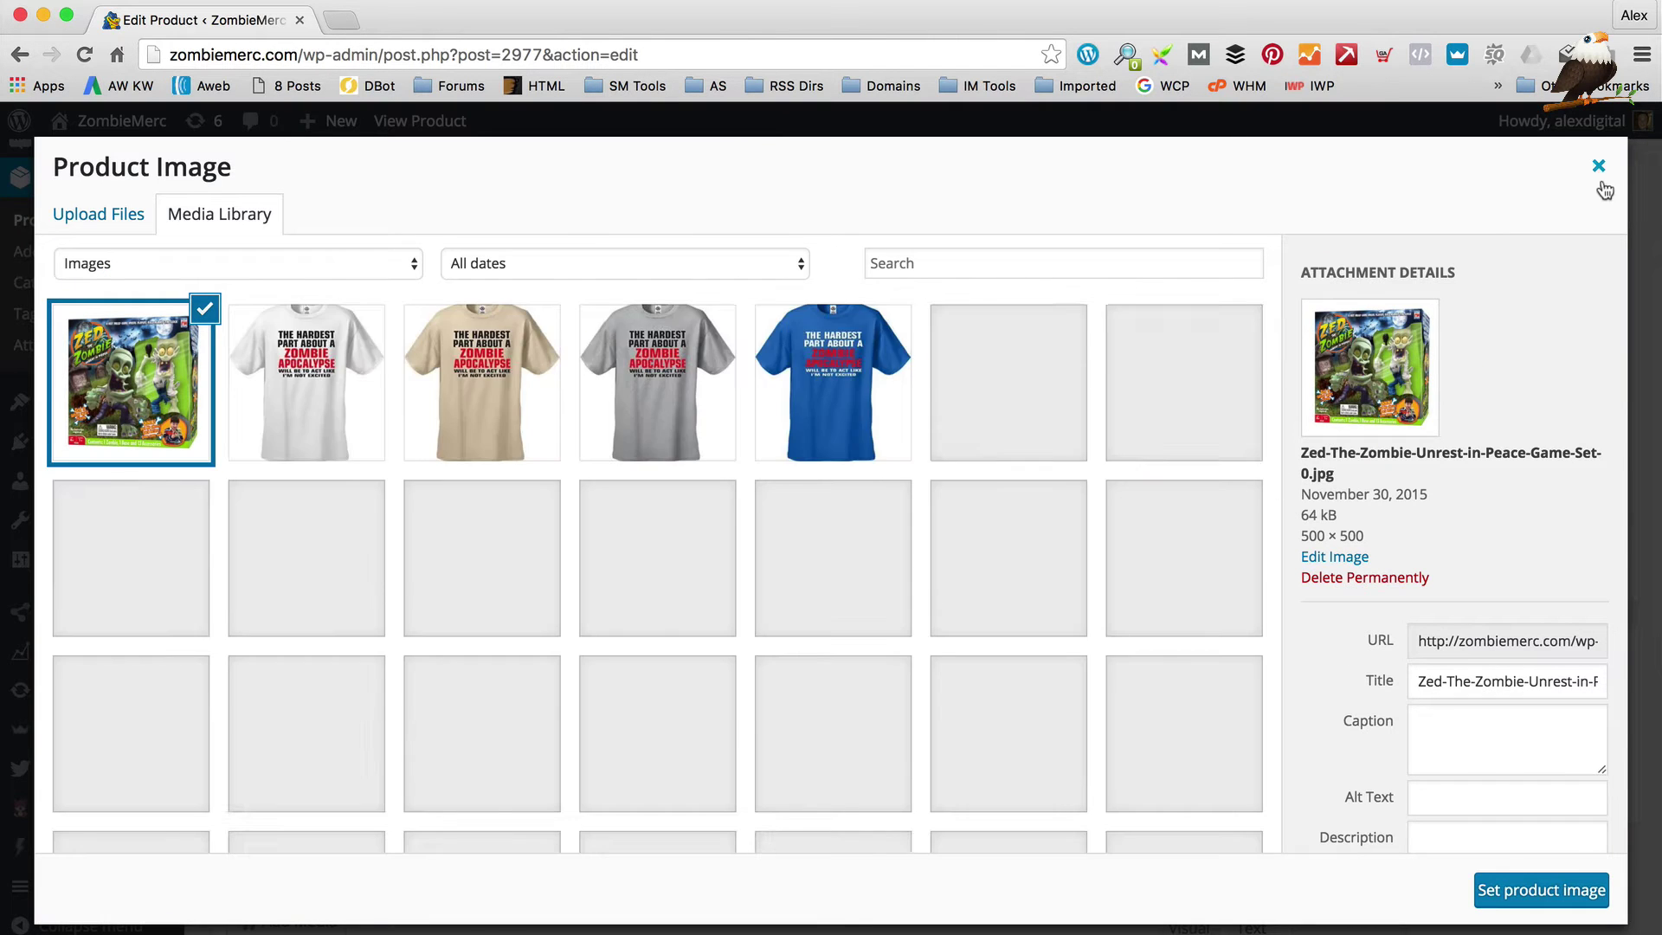
{"action": "left_click", "coordinate": [1599, 166]}
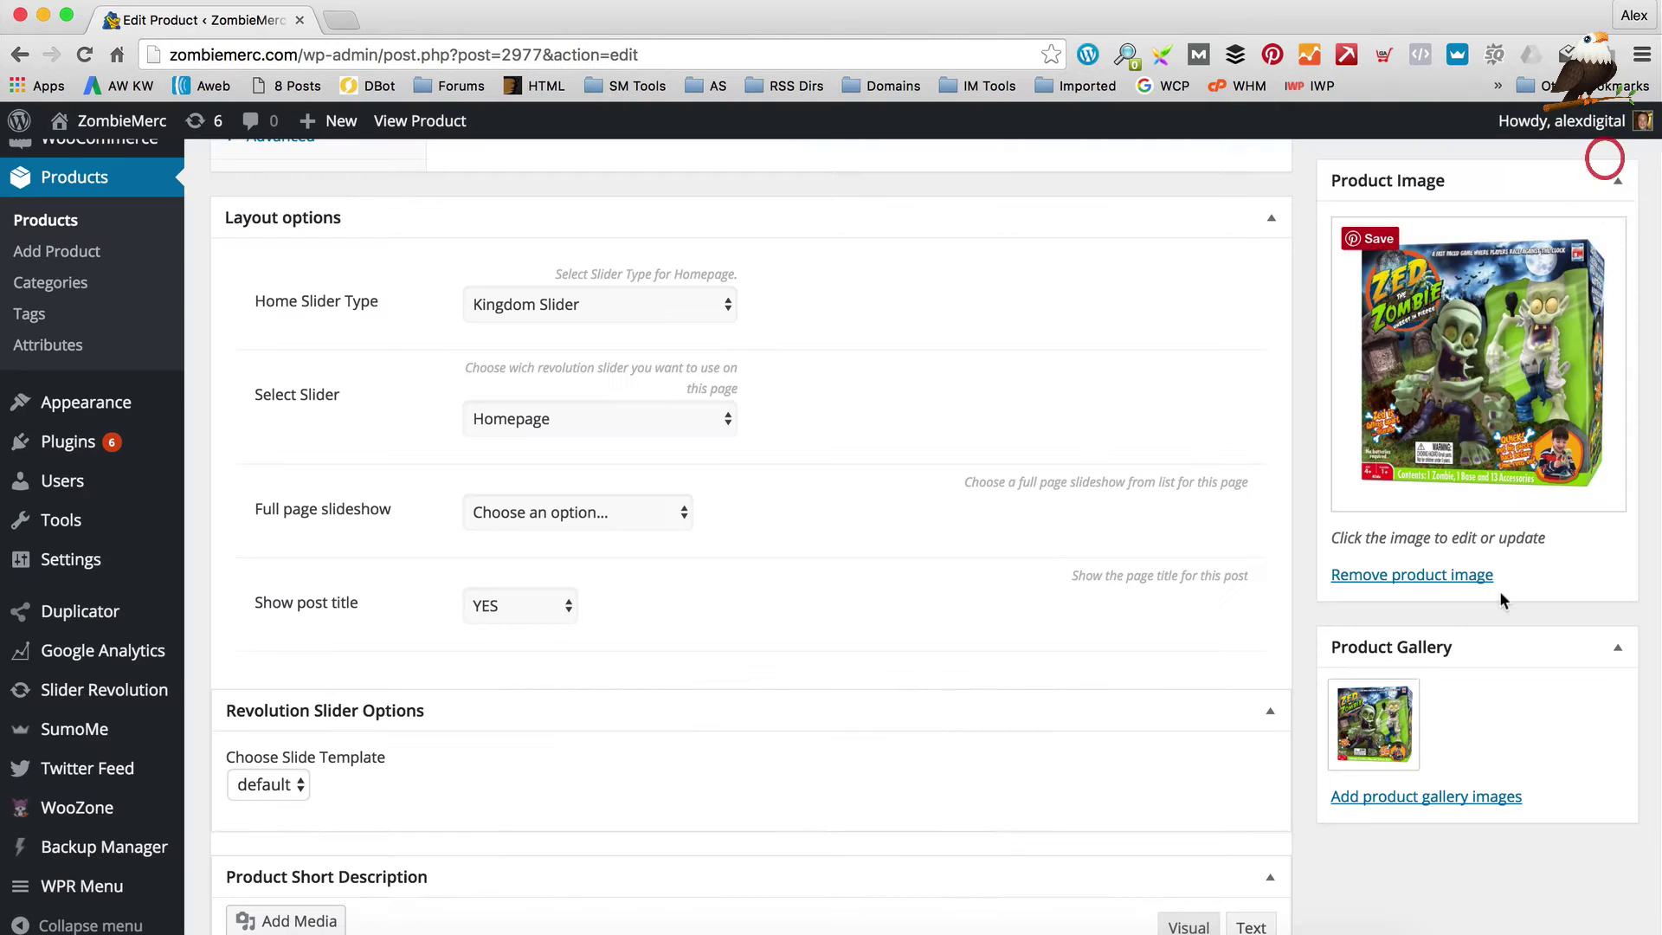
Step: Search the media library for "zed" and add the Zed The Zombie box image to the product gallery
{"action": "left_click", "coordinate": [1403, 800]}
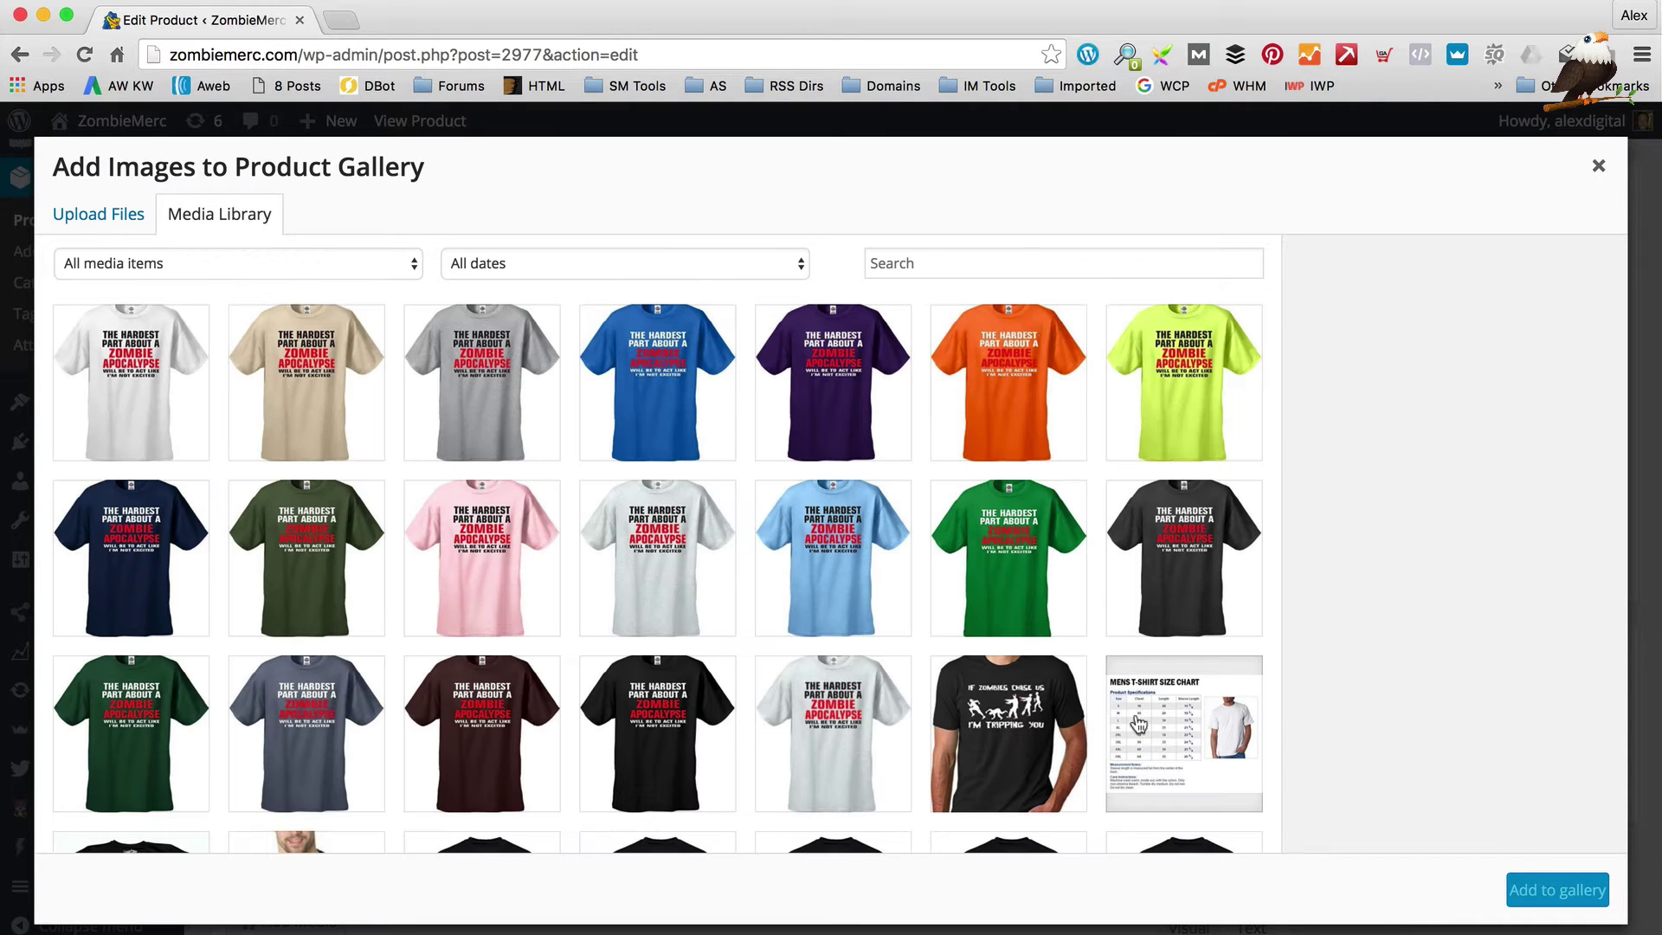
{"action": "left_click", "coordinate": [1013, 258]}
{"action": "type", "text": "zed"}
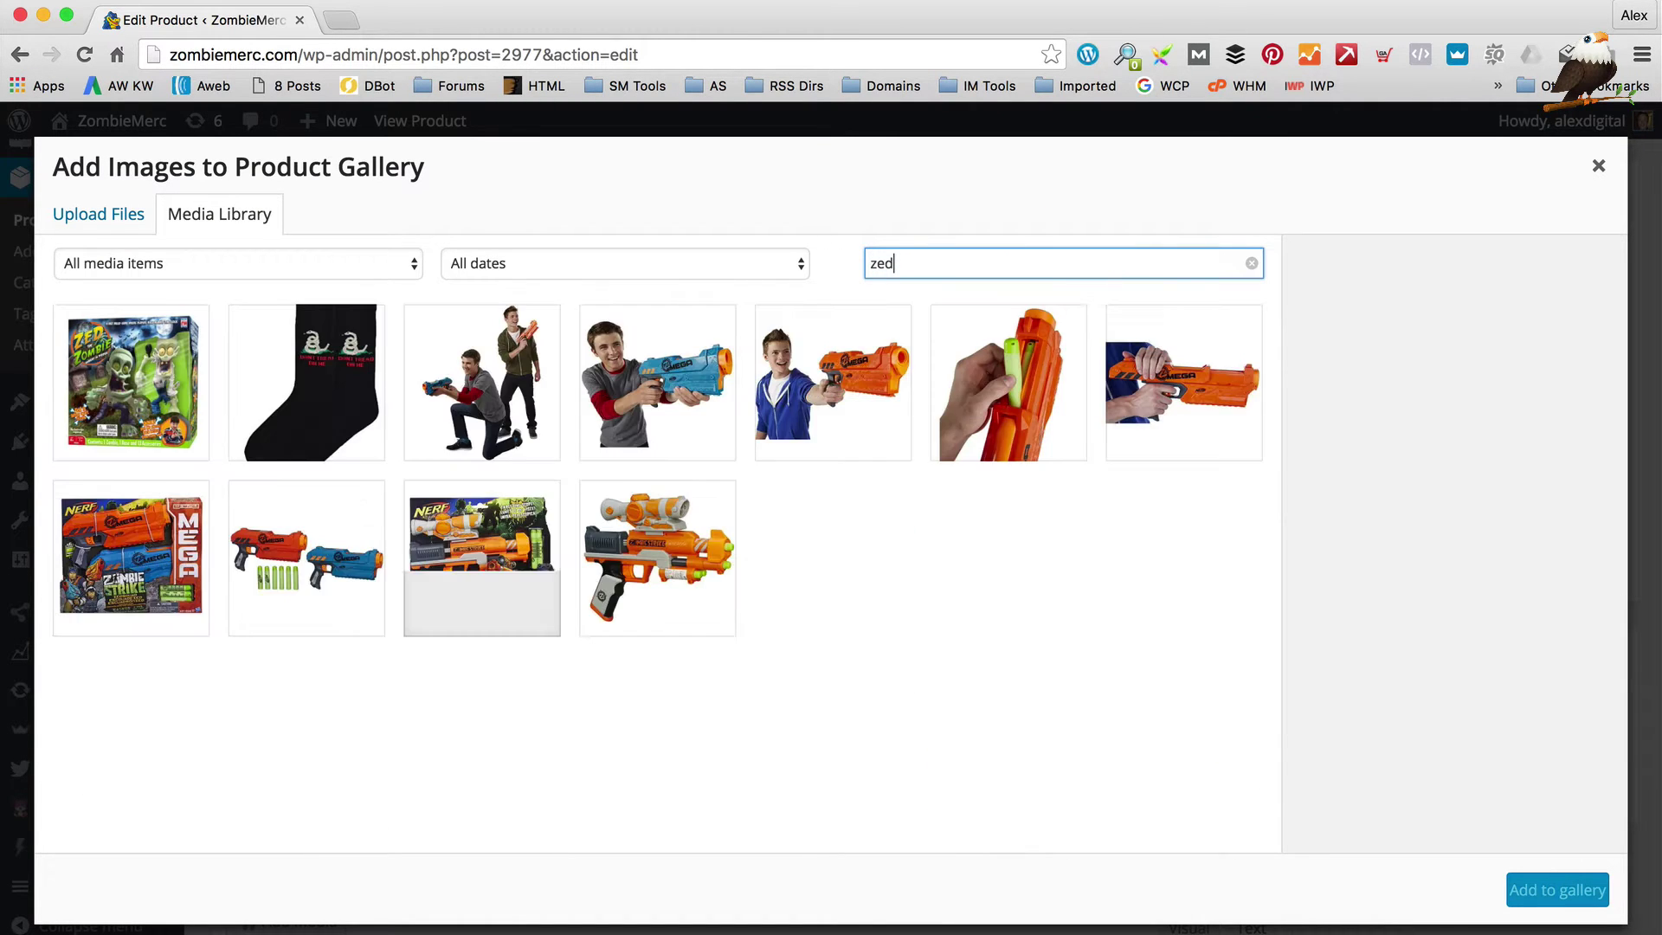
{"action": "left_click", "coordinate": [84, 364]}
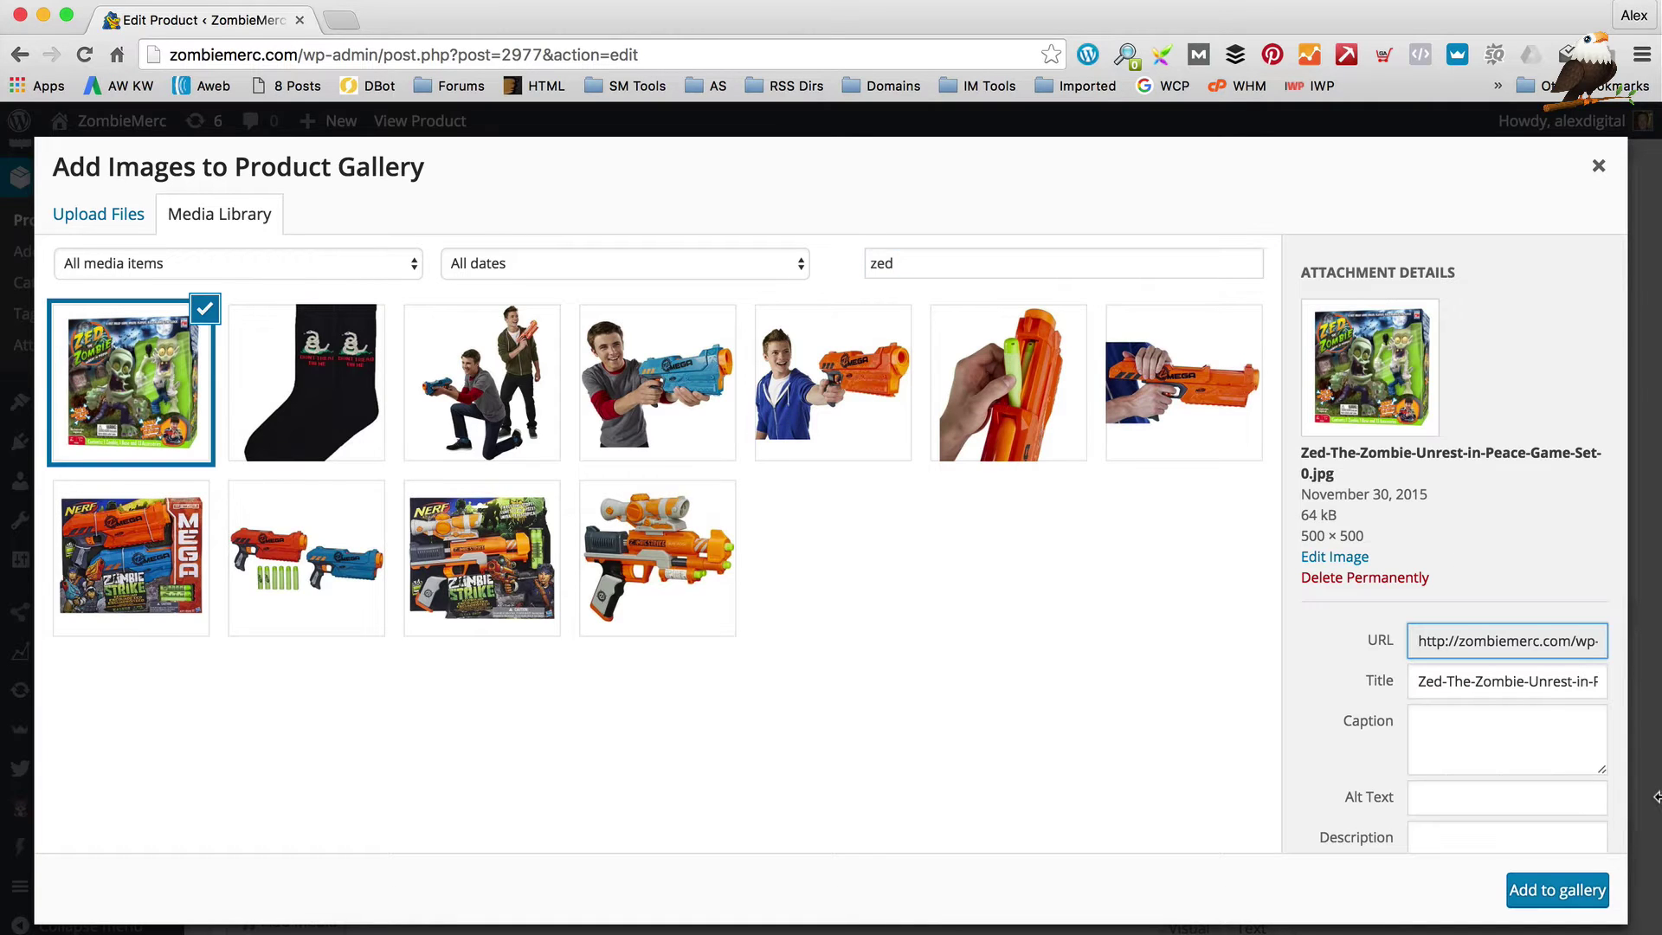
{"action": "left_click", "coordinate": [1556, 891]}
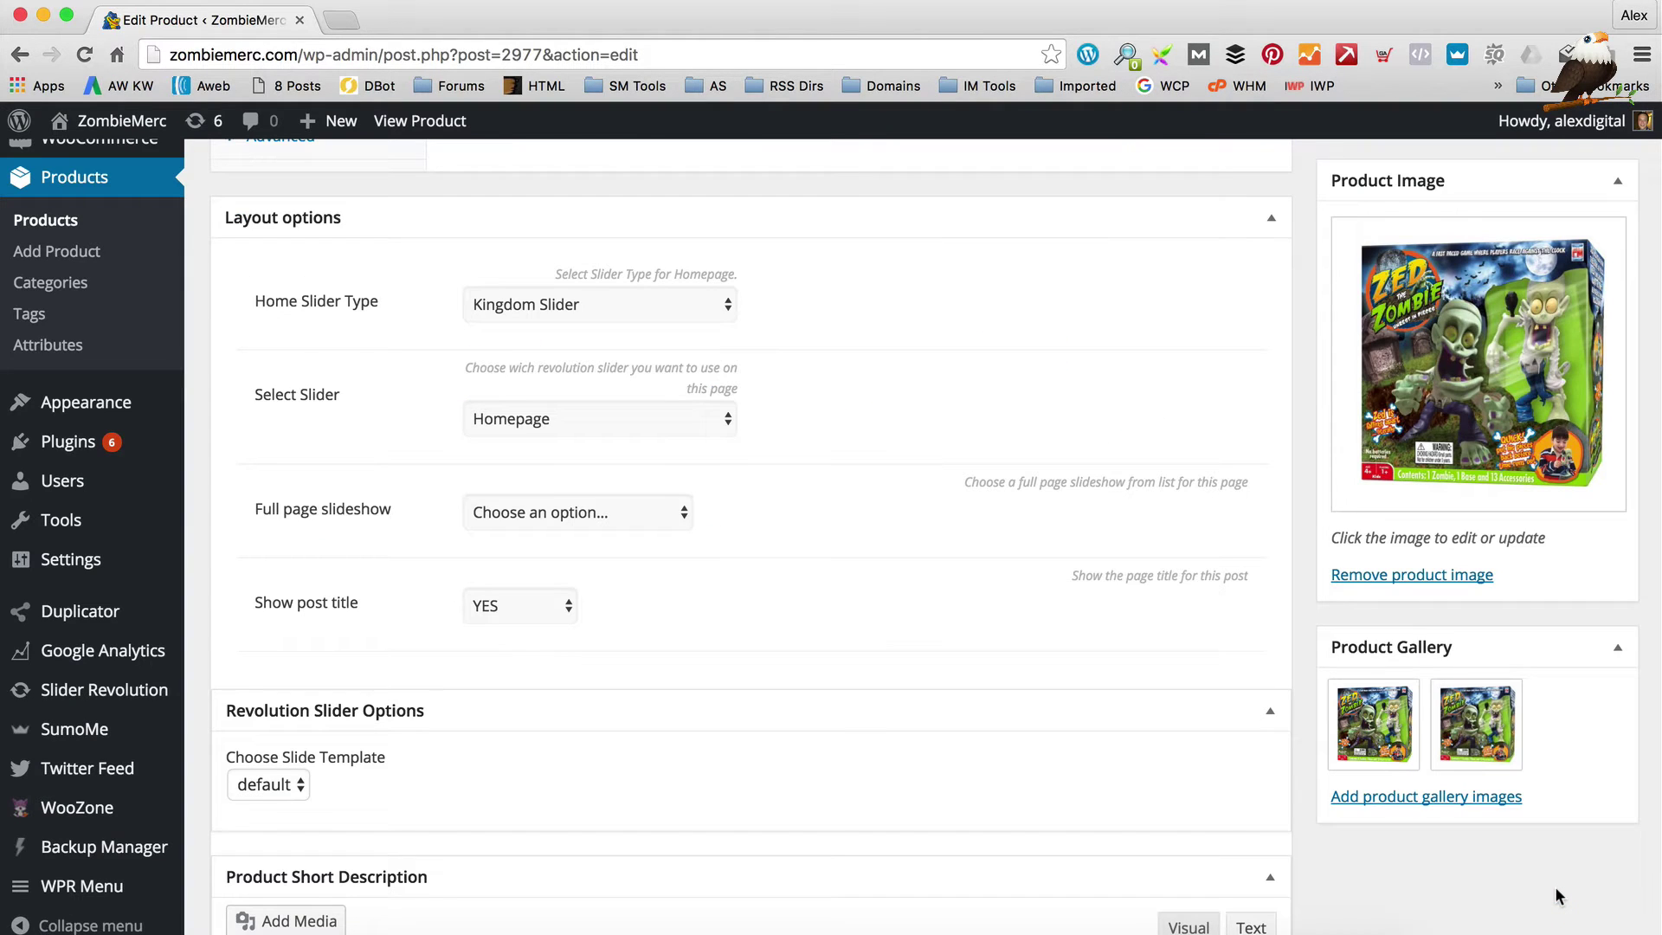
Step: Save the edited product by updating it
{"action": "scroll", "coordinate": [1141, 336], "scroll_direction": "up", "scroll_amount": 15}
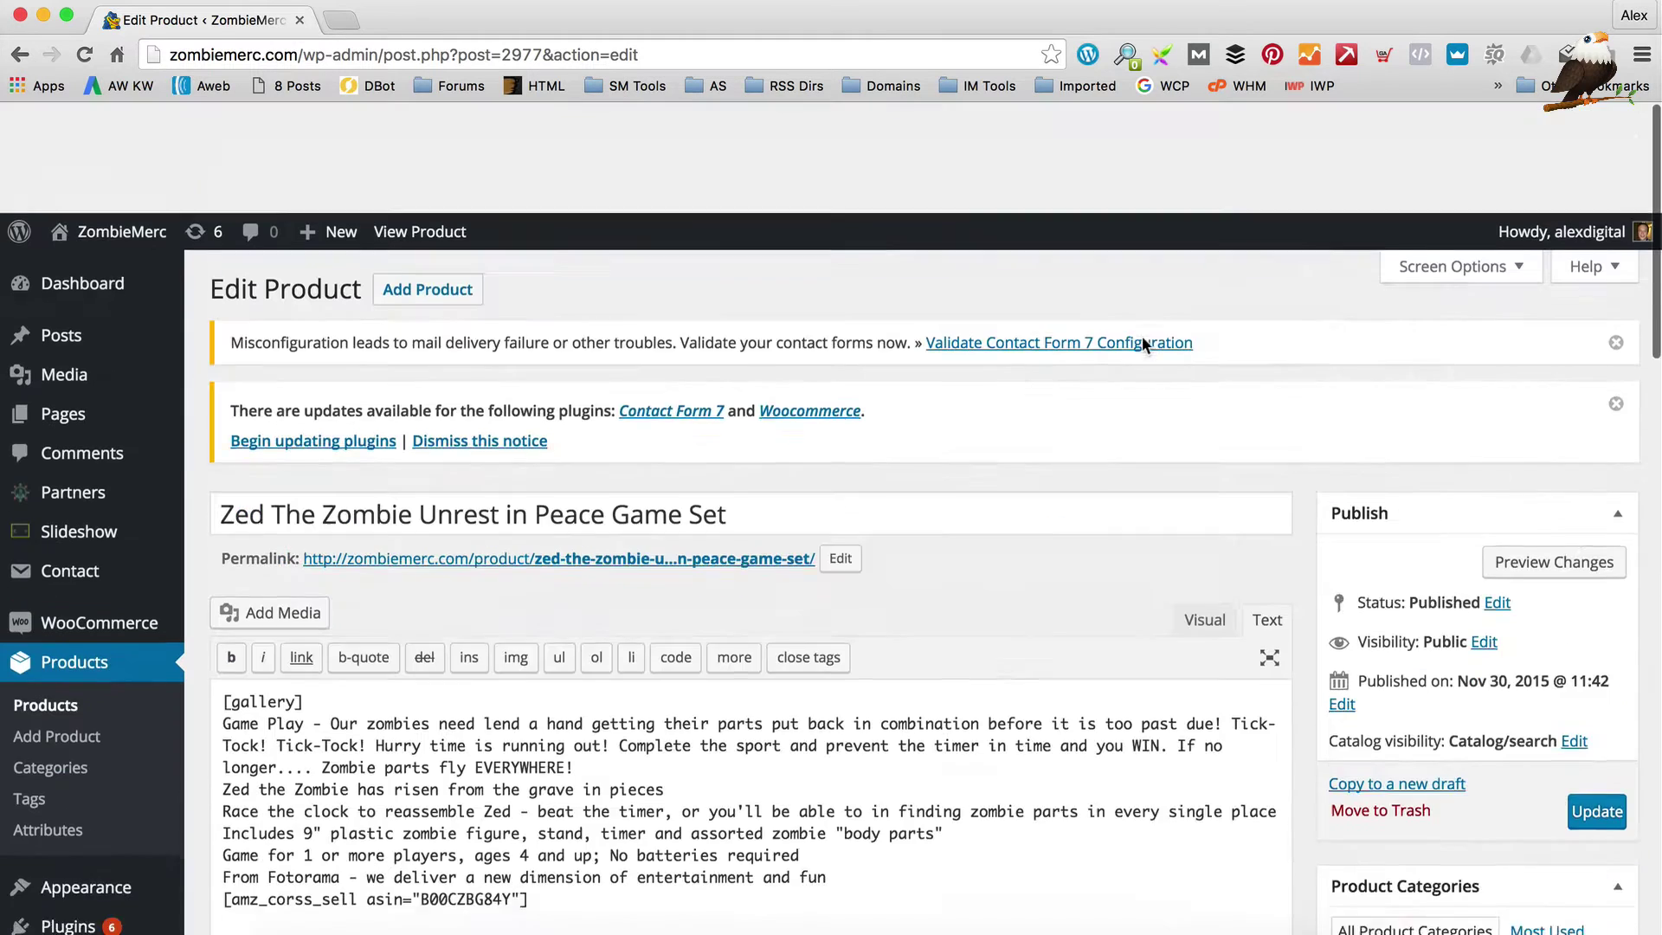
{"action": "scroll", "coordinate": [1141, 336], "scroll_direction": "down", "scroll_amount": 2}
{"action": "left_click", "coordinate": [1597, 702]}
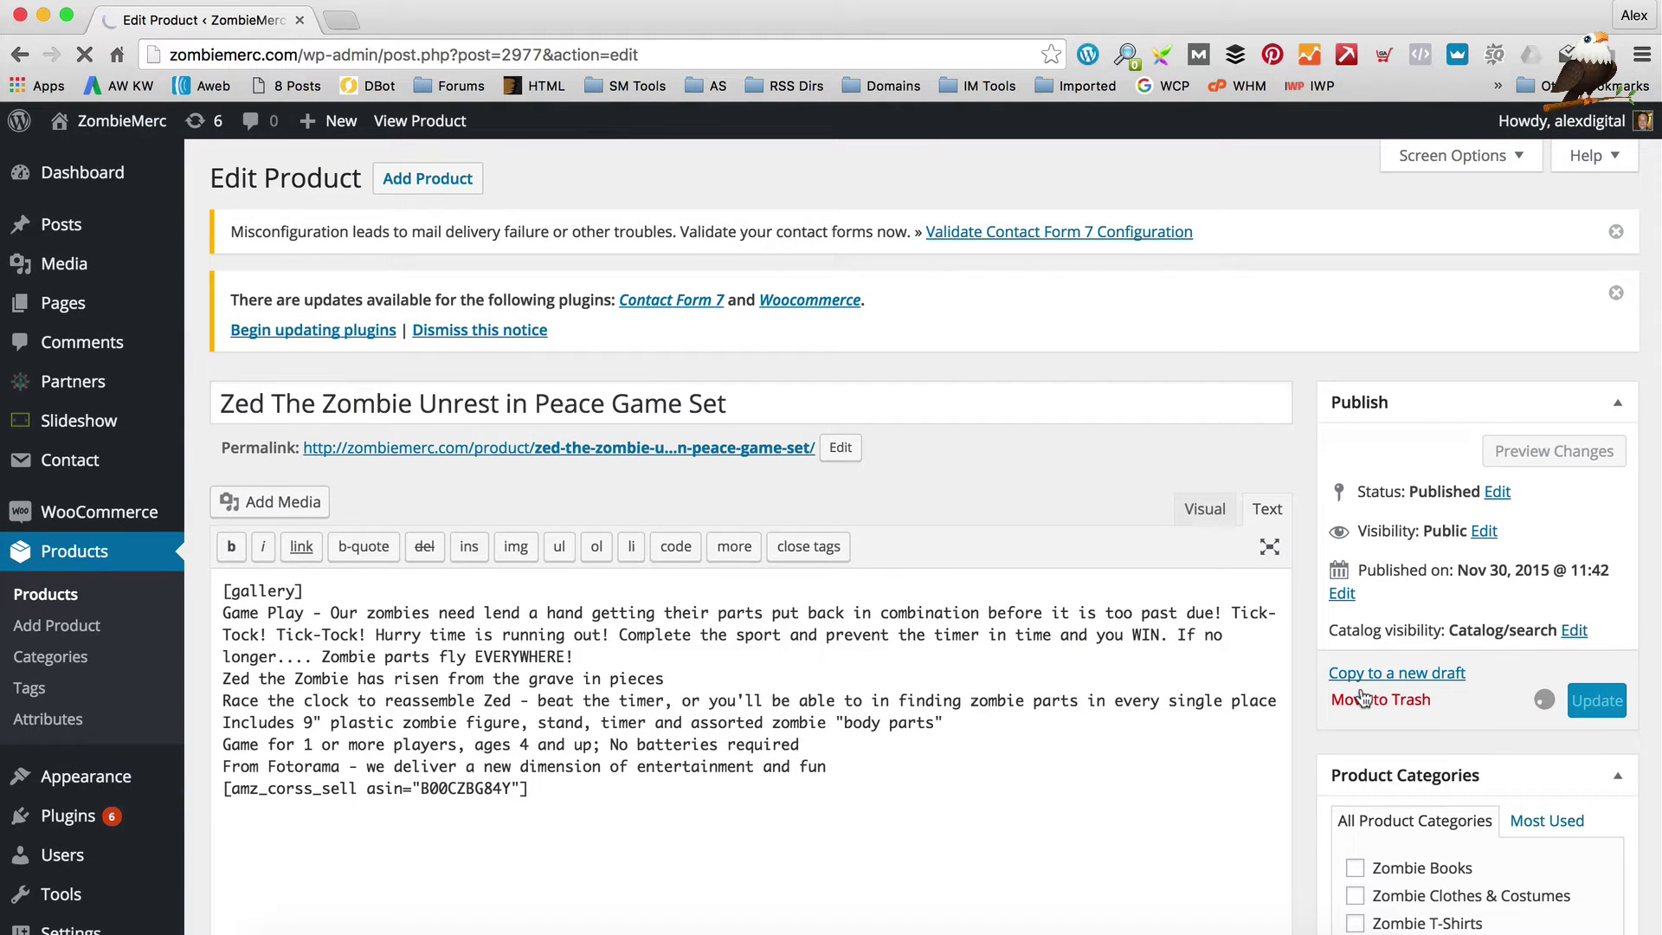
Step: Check the saved gallery images, then view the live product page and inspect its main image area
{"action": "scroll", "coordinate": [1393, 723], "scroll_direction": "down", "scroll_amount": 14}
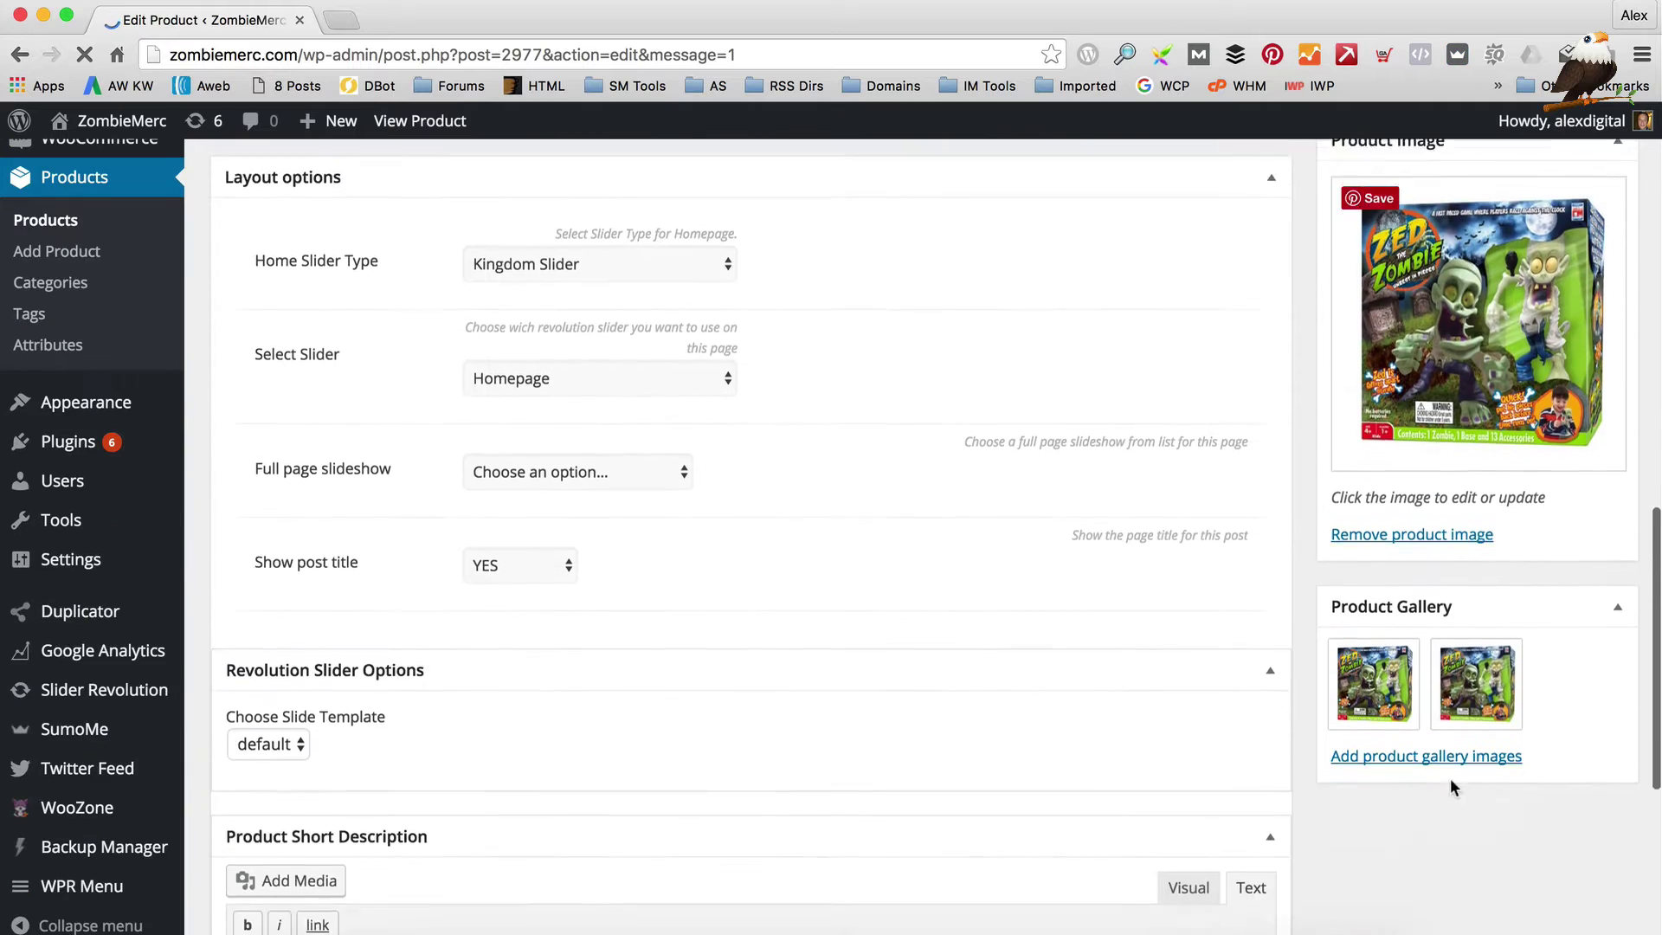
{"action": "scroll", "coordinate": [841, 566], "scroll_direction": "up", "scroll_amount": 15}
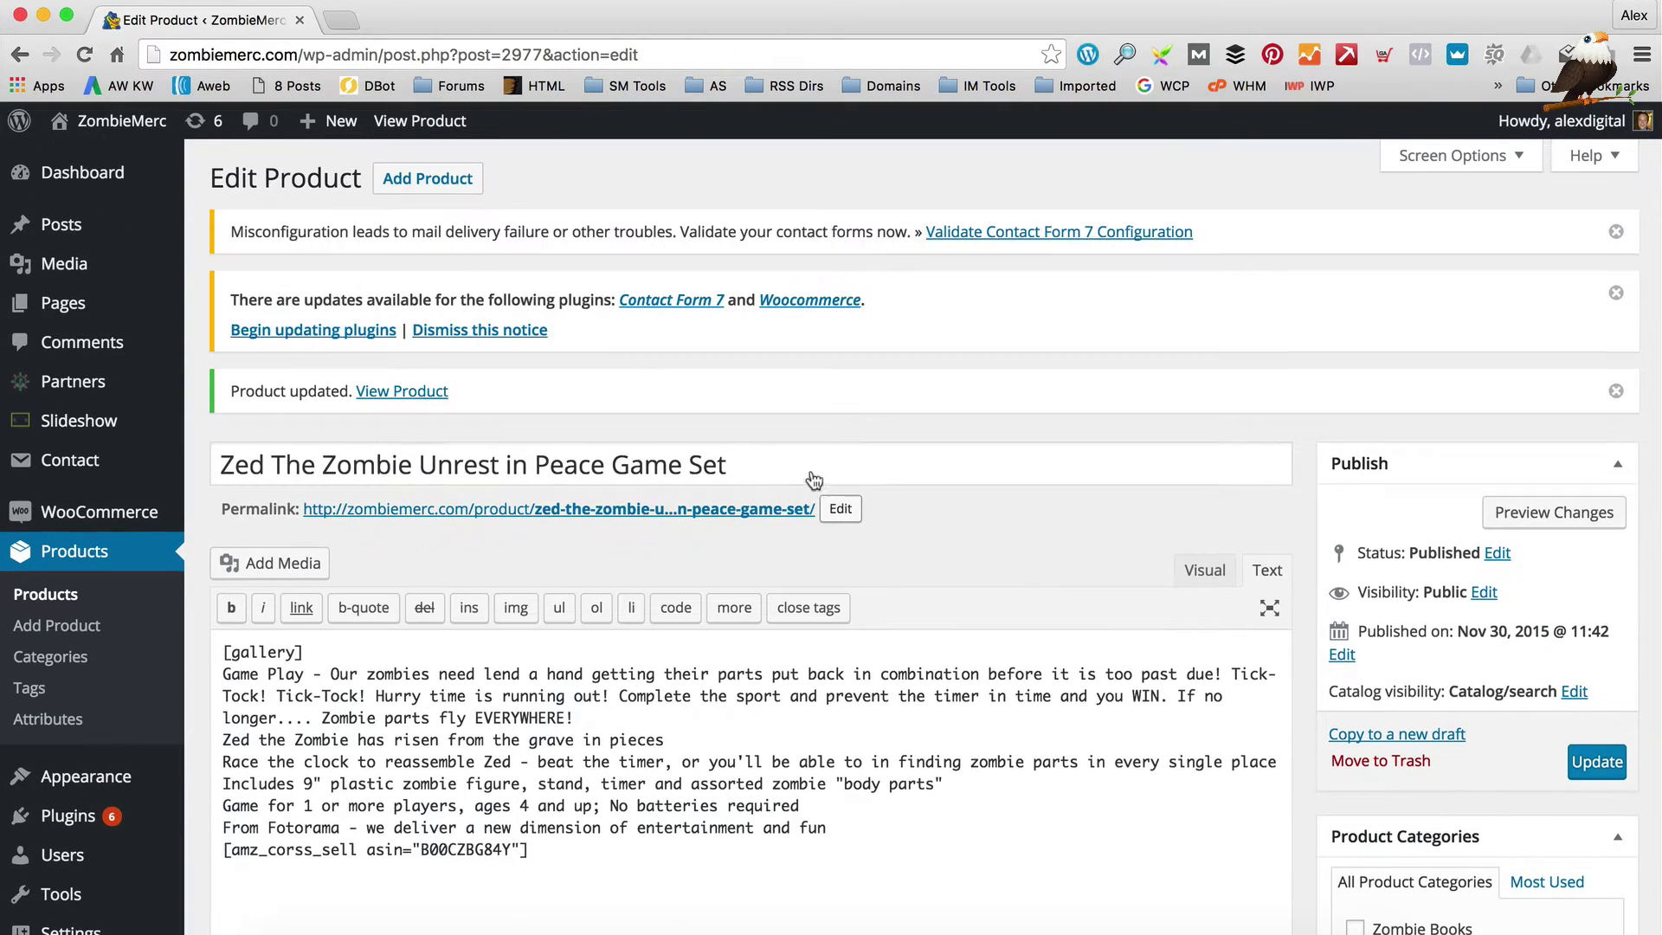
{"action": "left_click", "coordinate": [416, 391]}
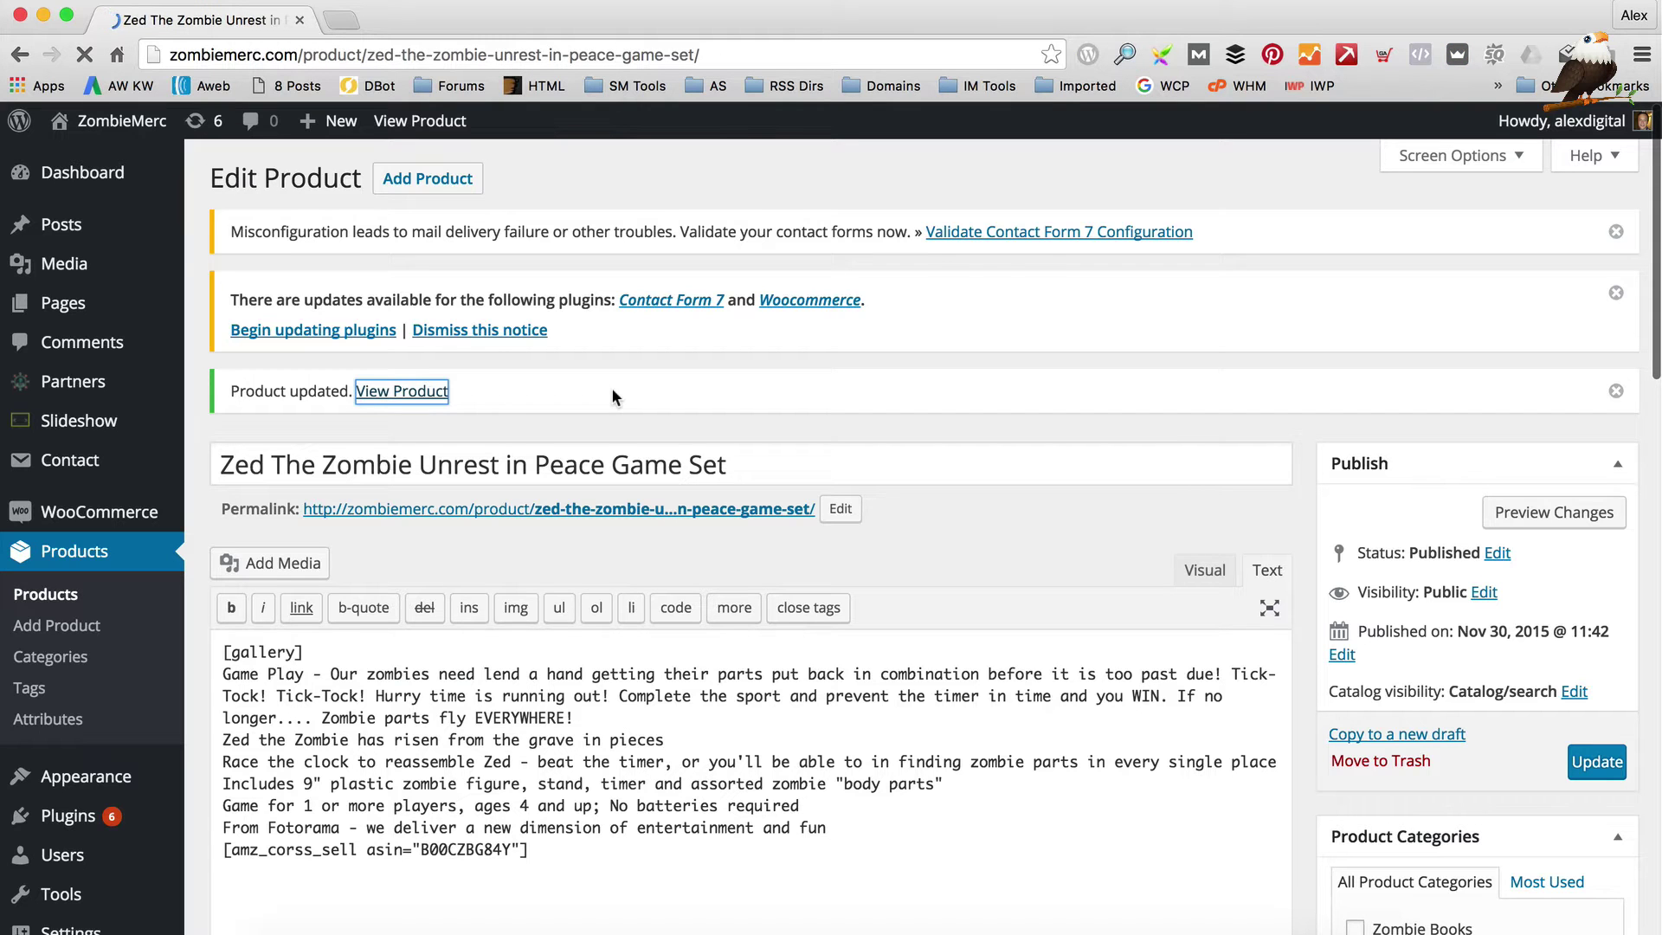
{"action": "scroll", "coordinate": [711, 393], "scroll_direction": "down", "scroll_amount": 4}
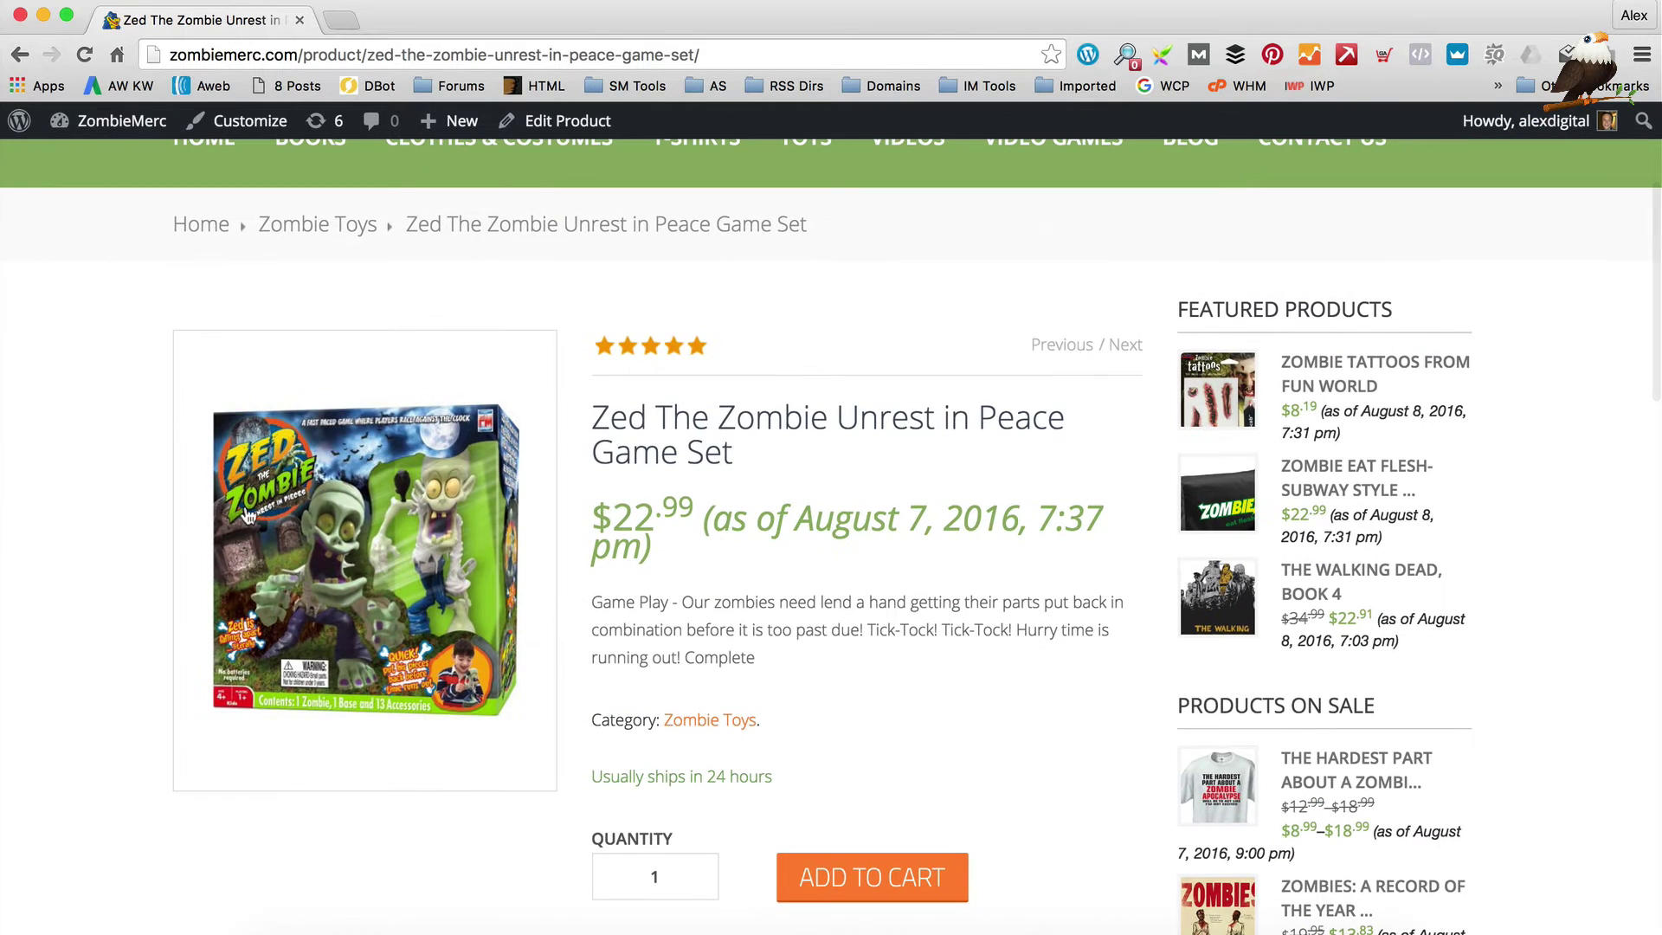
{"action": "scroll", "coordinate": [665, 468], "scroll_direction": "down", "scroll_amount": 4}
{"action": "scroll", "coordinate": [662, 462], "scroll_direction": "up", "scroll_amount": 3}
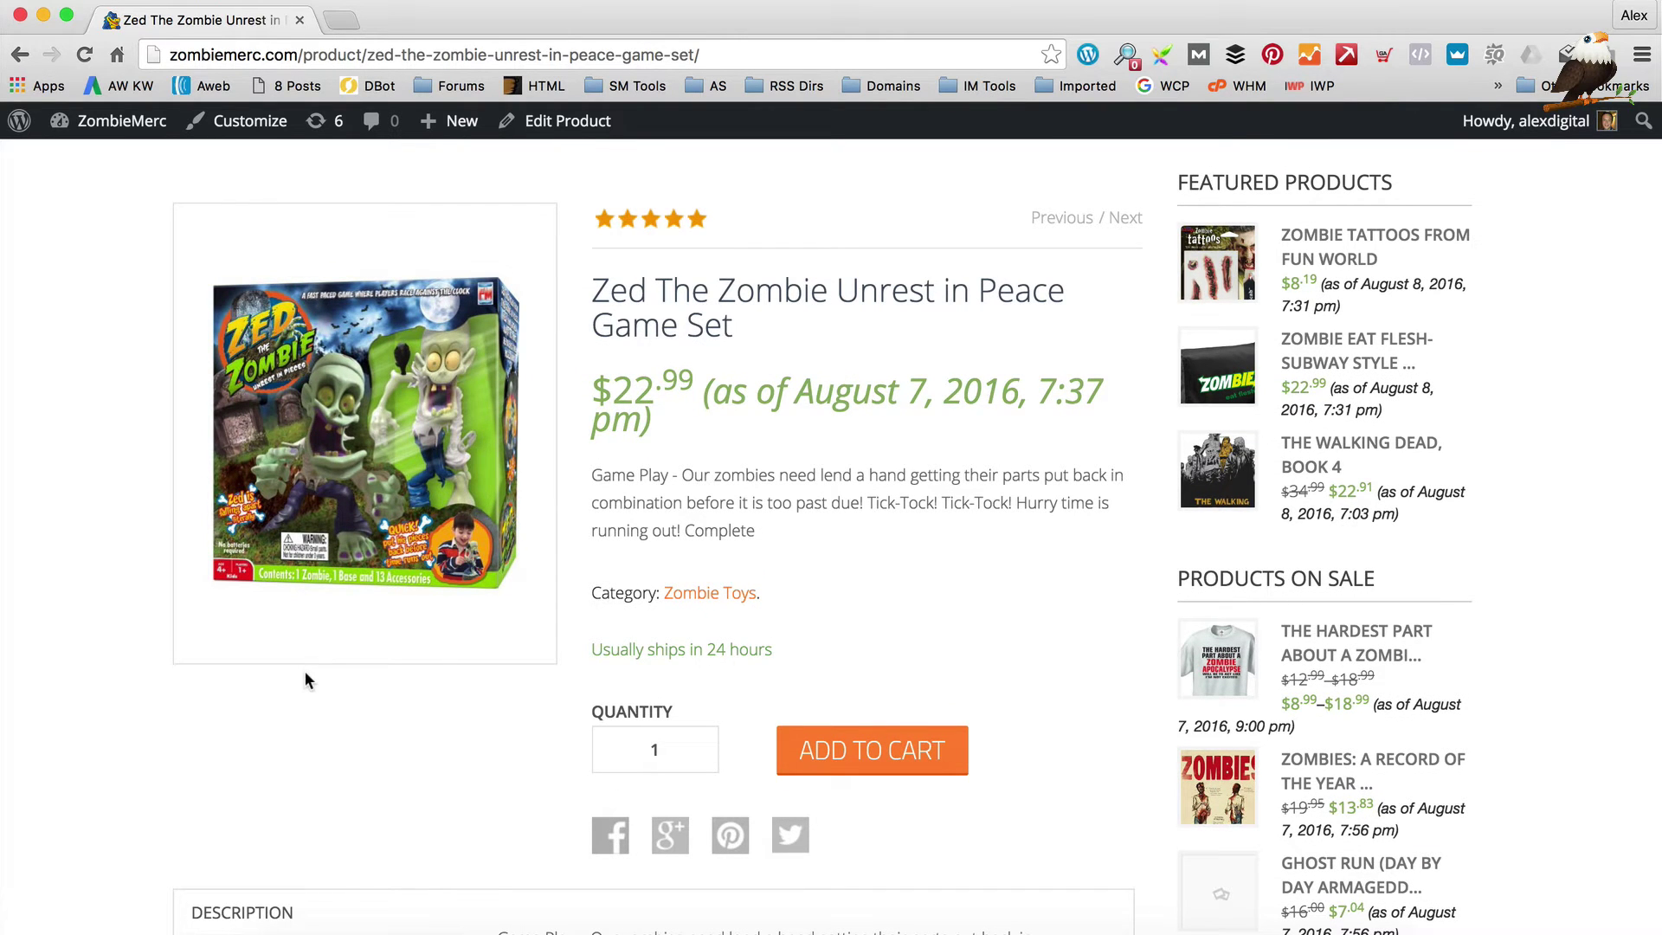
{"action": "scroll", "coordinate": [330, 649], "scroll_direction": "up", "scroll_amount": 2}
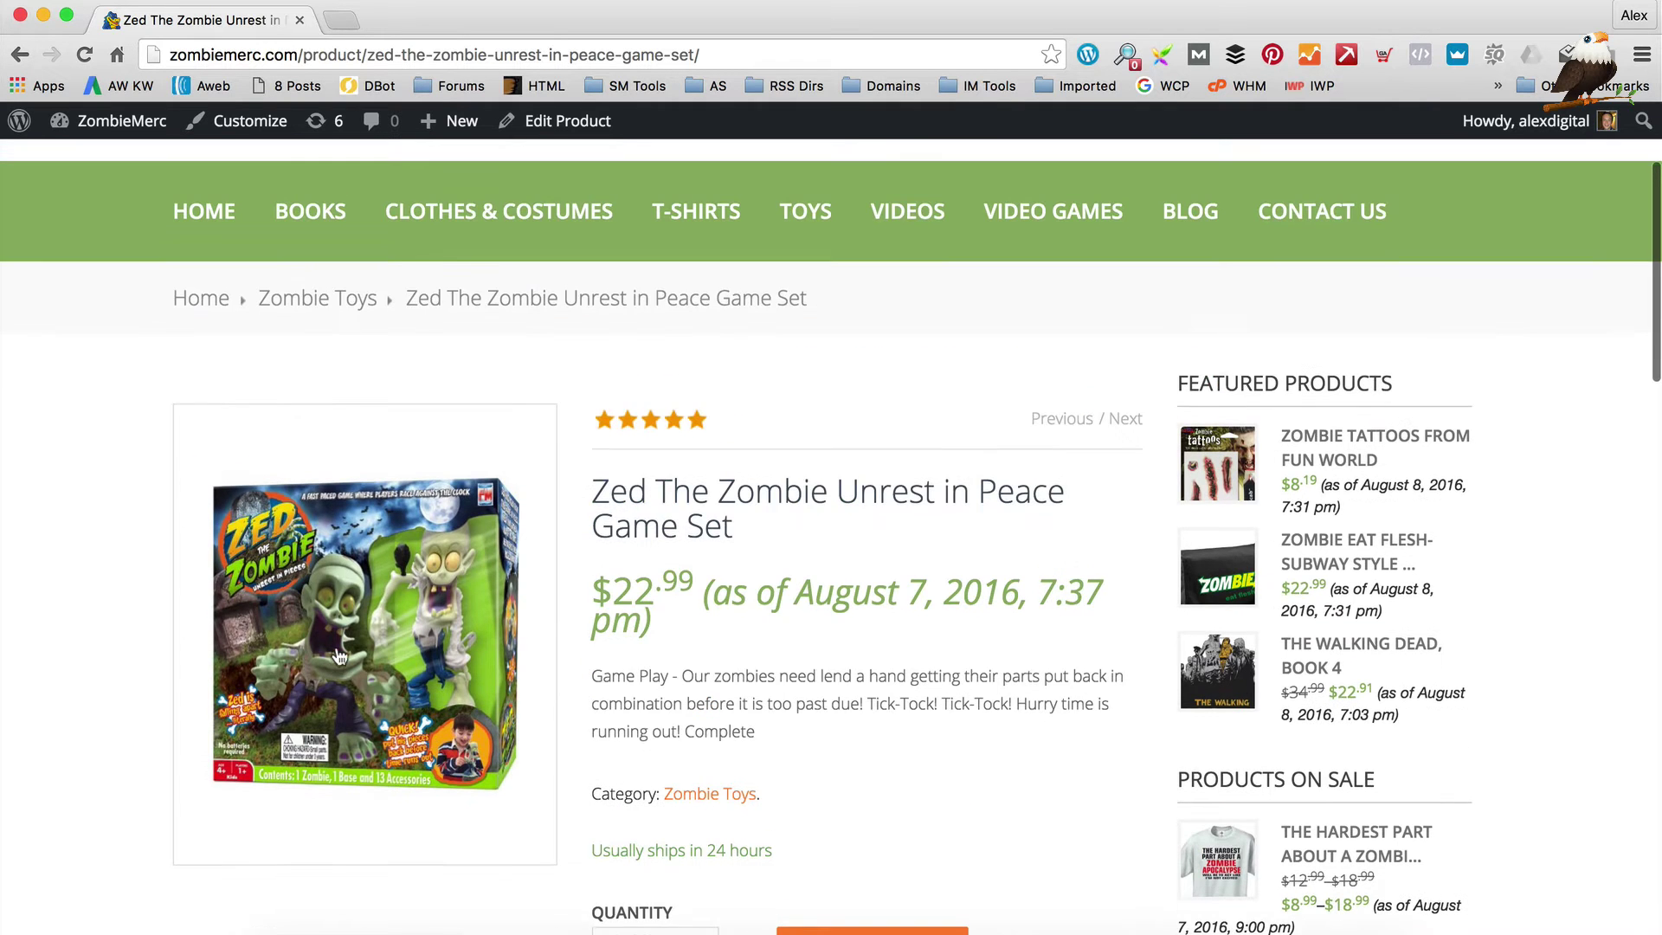
{"action": "scroll", "coordinate": [344, 656], "scroll_direction": "down", "scroll_amount": 4}
Step: Open The Hardest Part About A Zombie Apocalypse T-Shirt from the sale products and inspect its product image area
{"action": "left_click", "coordinate": [1238, 478]}
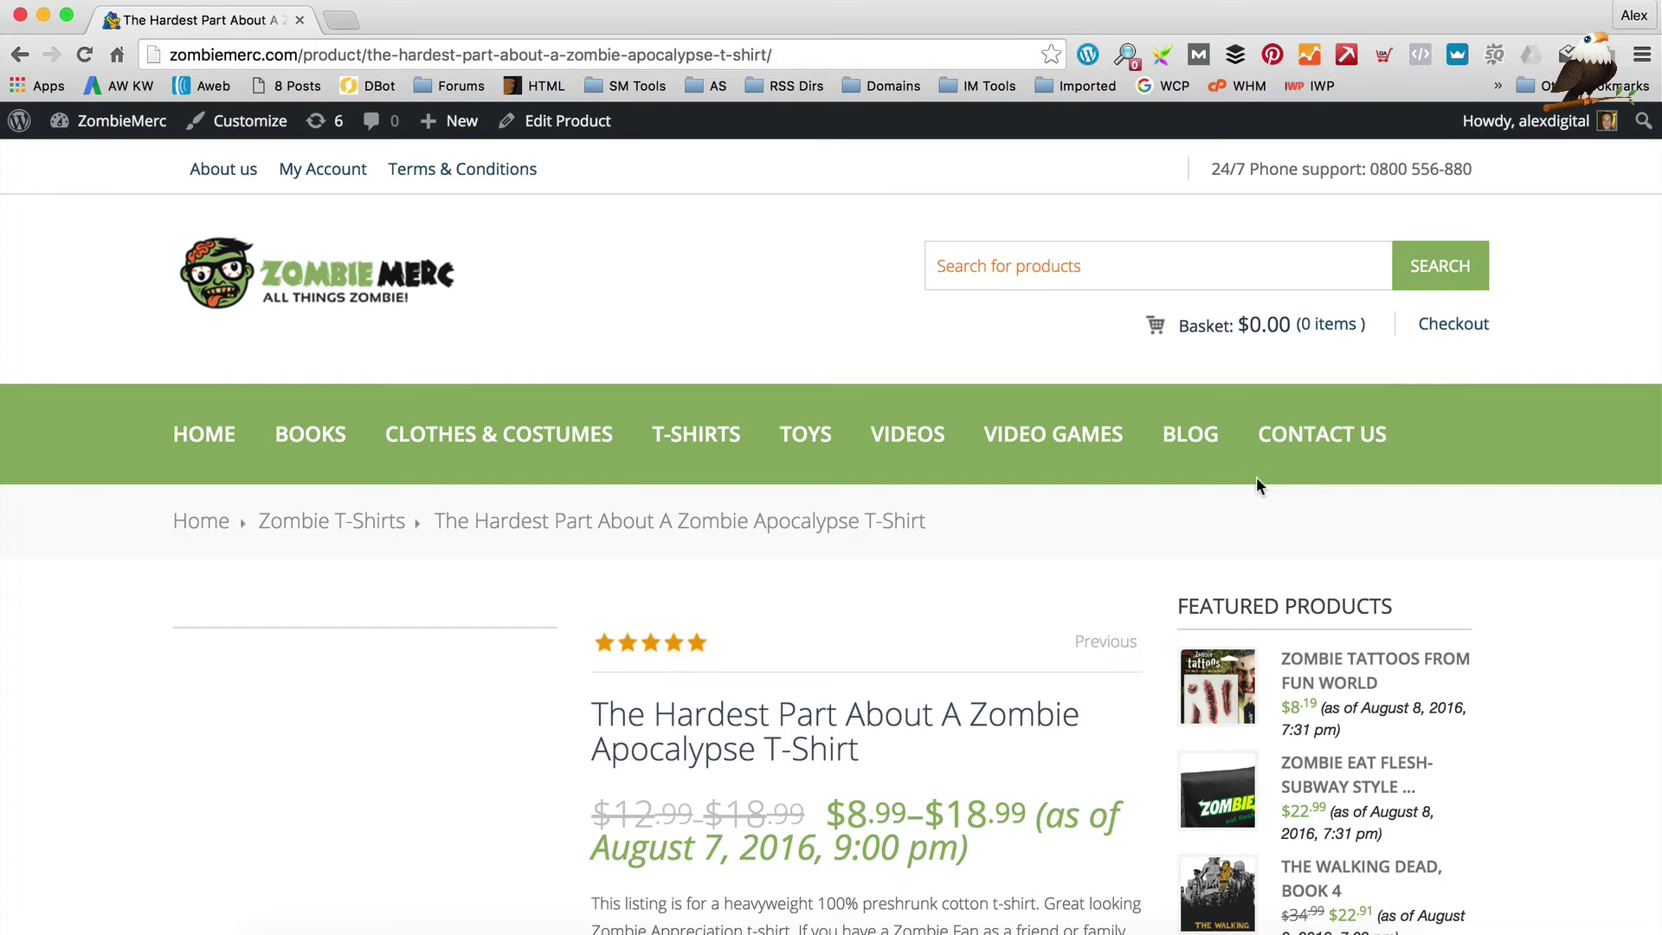
{"action": "scroll", "coordinate": [1255, 480], "scroll_direction": "down", "scroll_amount": 5}
{"action": "scroll", "coordinate": [1239, 490], "scroll_direction": "down", "scroll_amount": 1}
{"action": "scroll", "coordinate": [1239, 491], "scroll_direction": "up", "scroll_amount": 3}
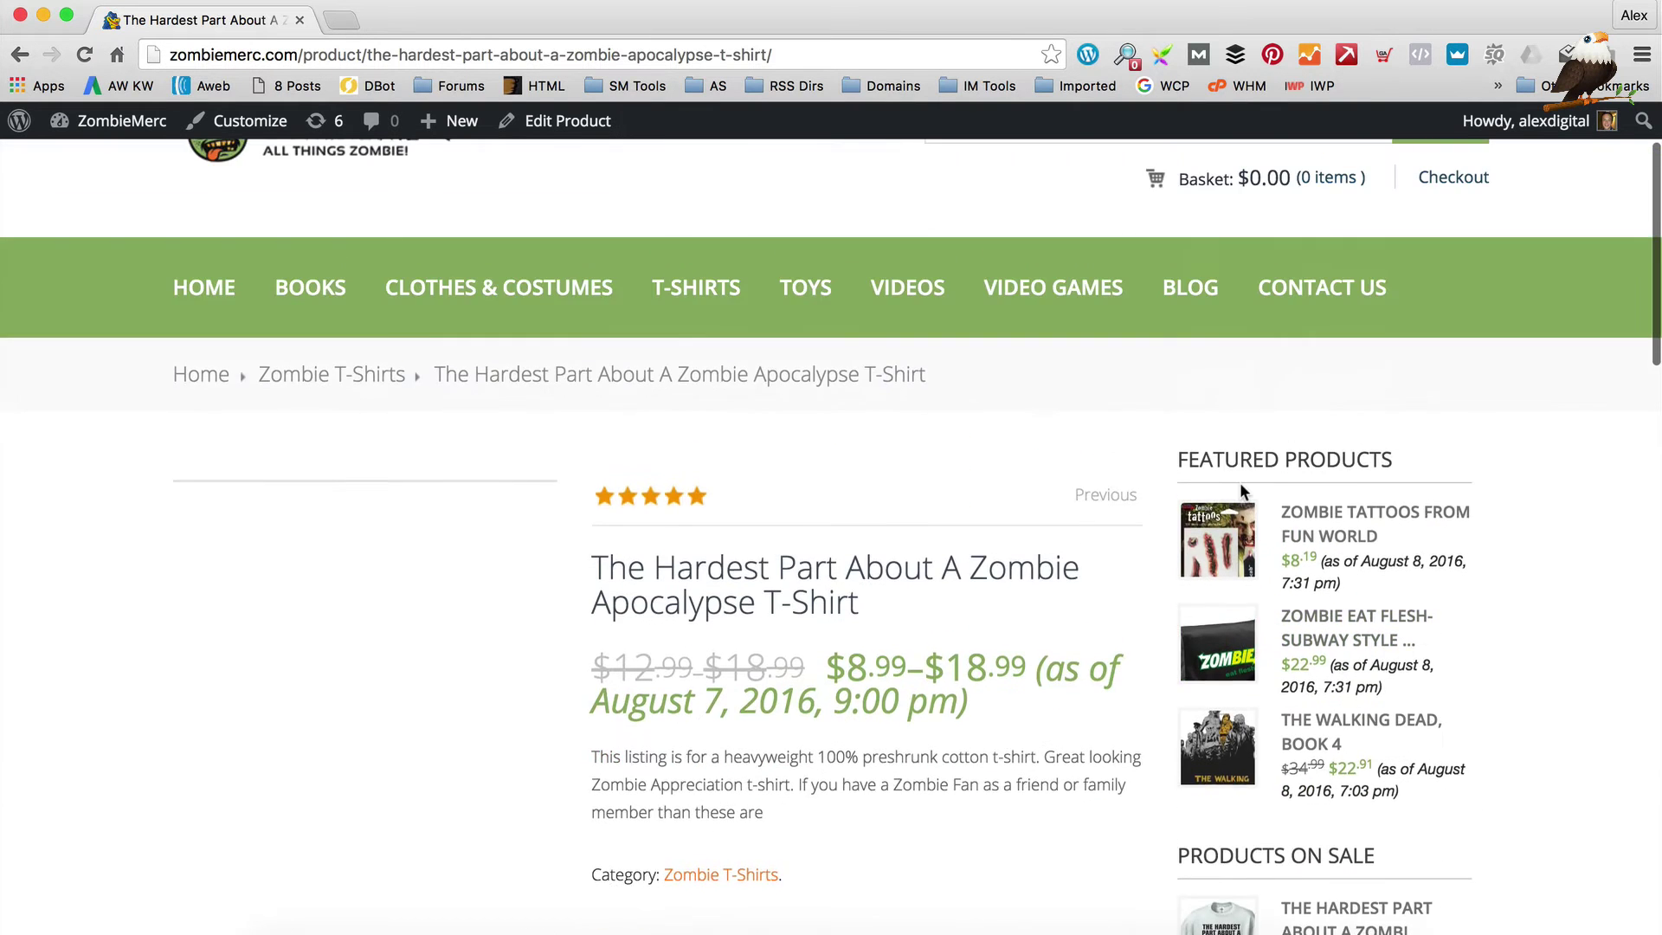
{"action": "scroll", "coordinate": [1241, 491], "scroll_direction": "up", "scroll_amount": 2}
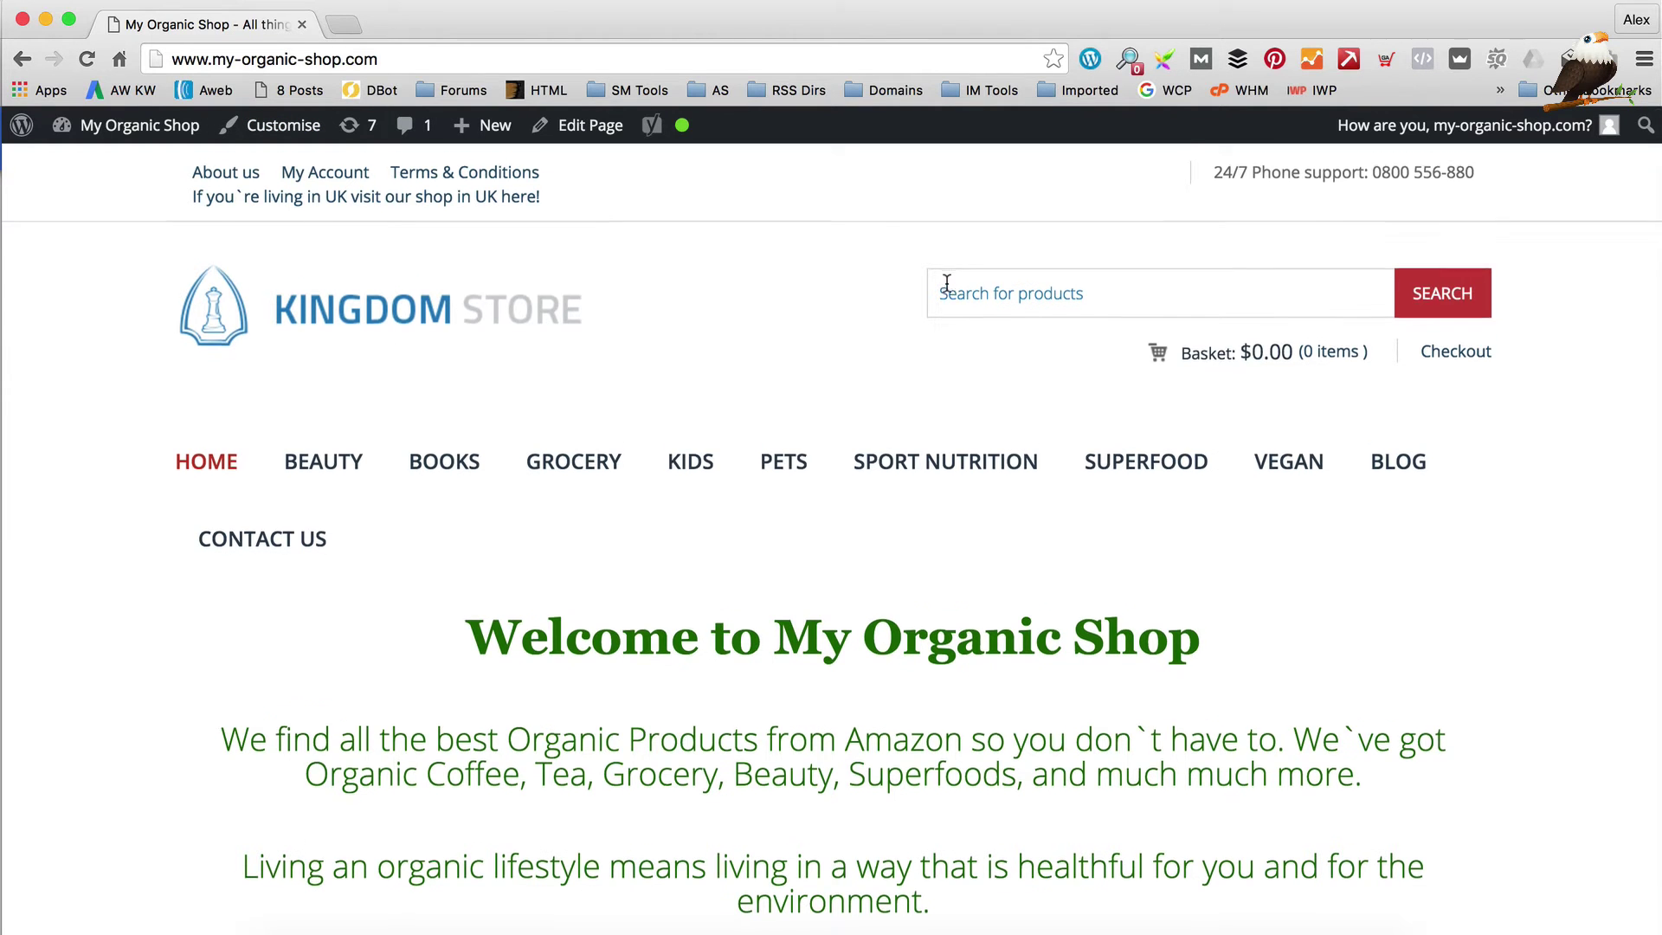
Step: Browse the My Organic Shop homepage, open the Aveda – Smooth Infusion featured product and inspect its image area
{"action": "scroll", "coordinate": [943, 311], "scroll_direction": "down", "scroll_amount": 5}
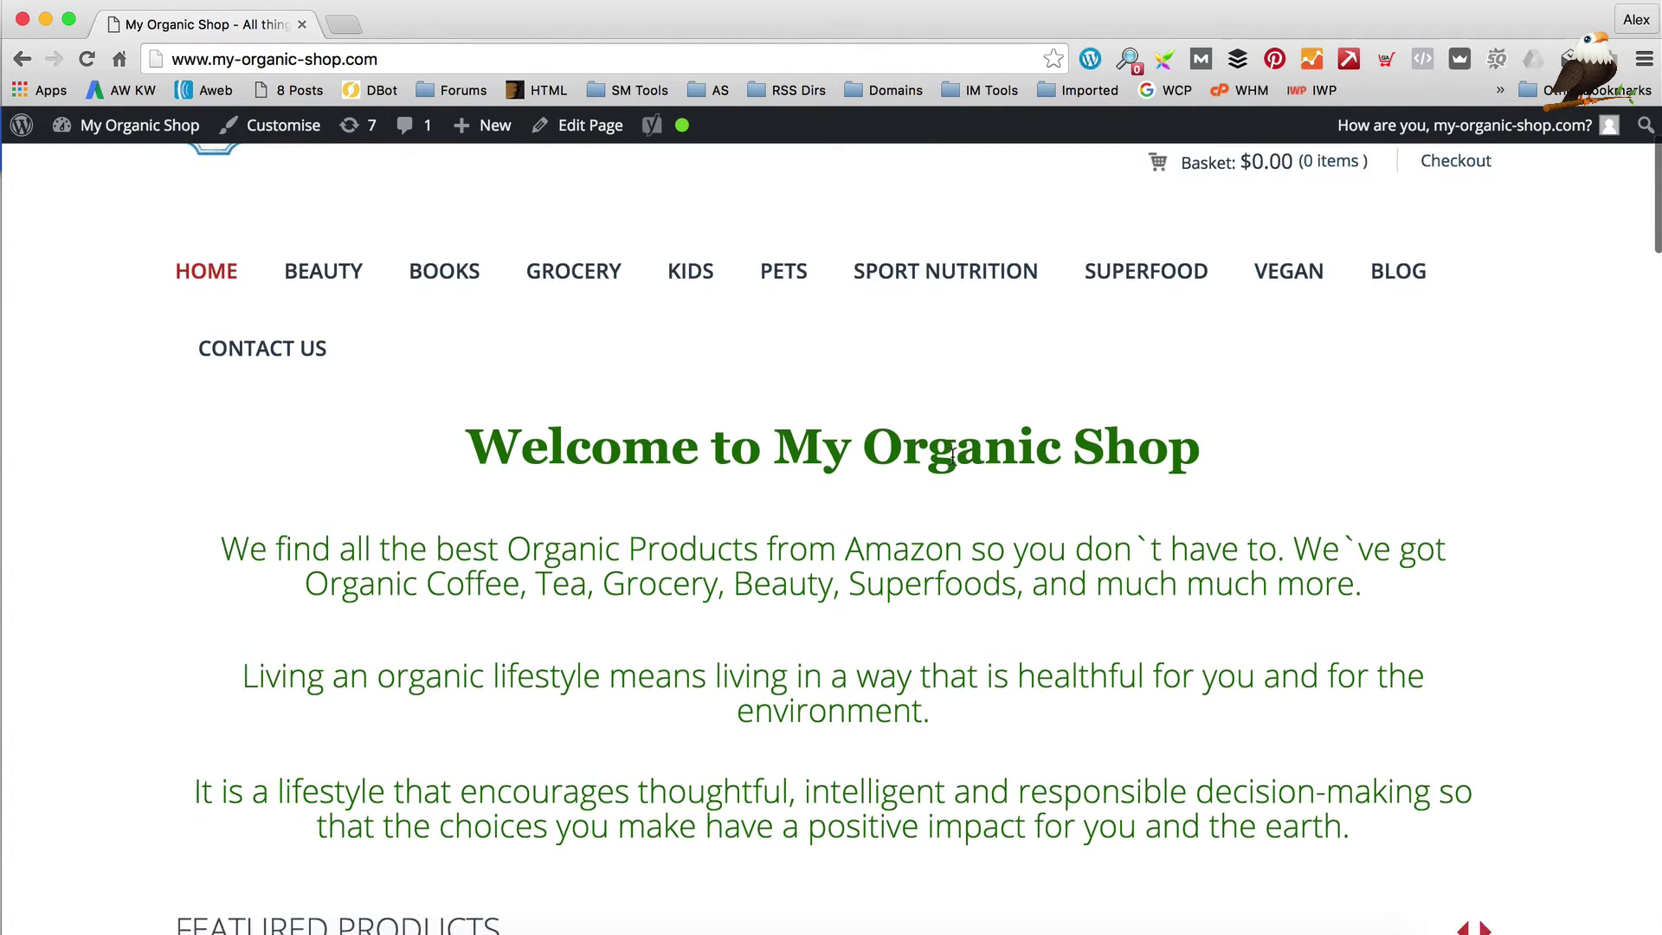
{"action": "scroll", "coordinate": [241, 623], "scroll_direction": "up", "scroll_amount": 5}
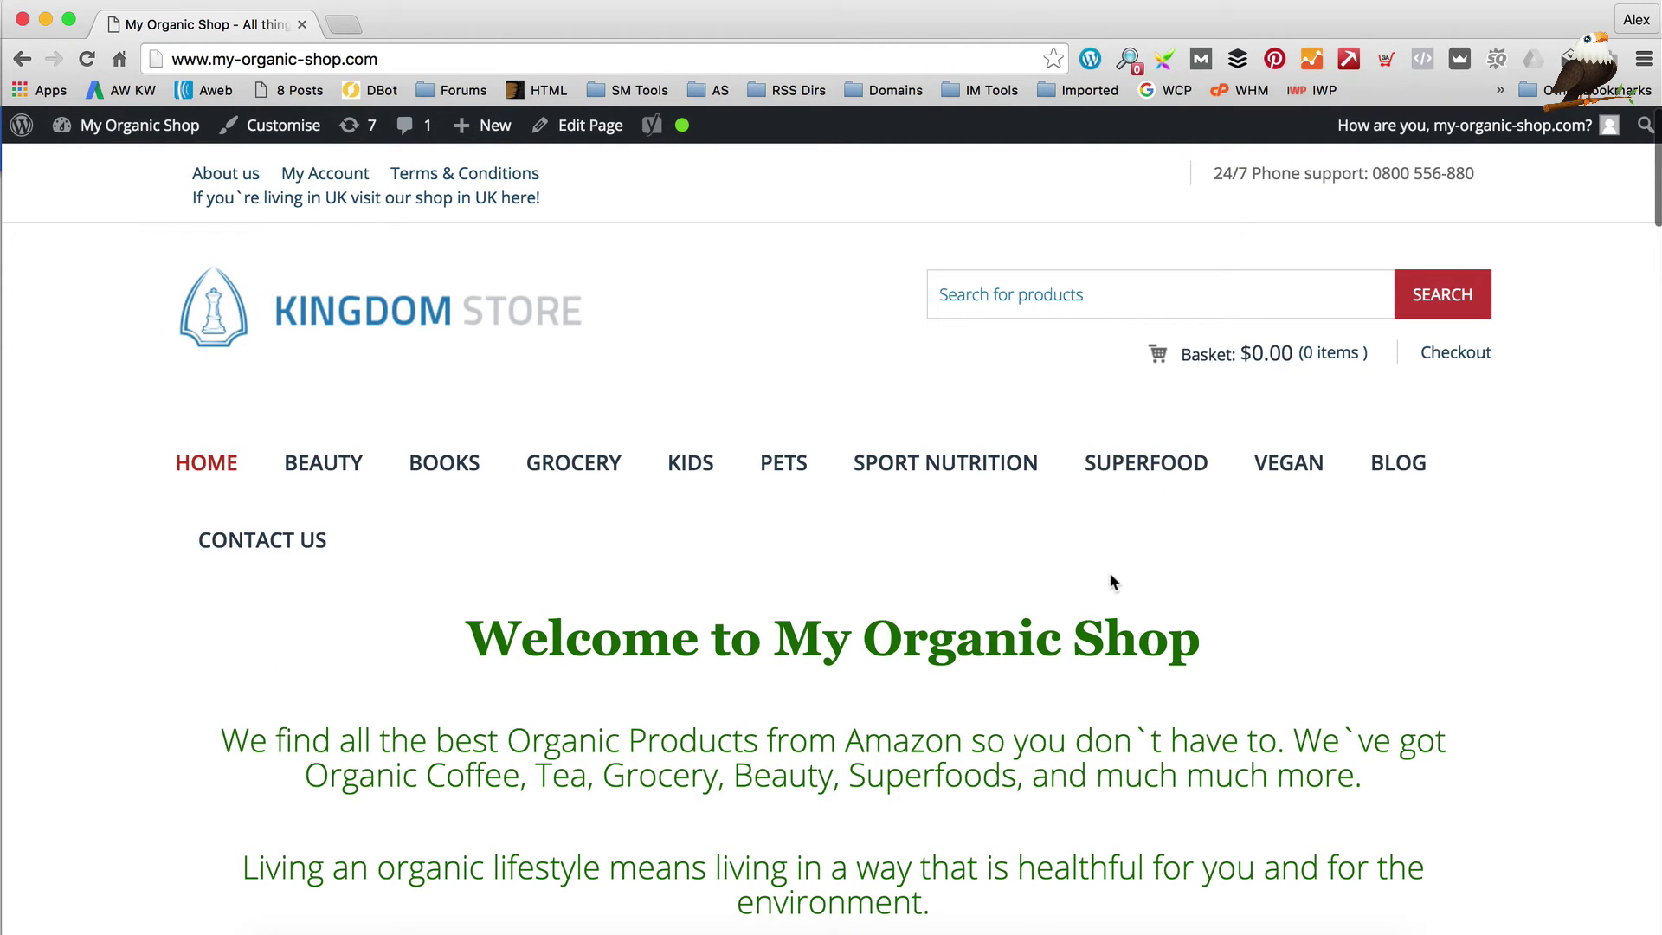
{"action": "scroll", "coordinate": [1148, 506], "scroll_direction": "down", "scroll_amount": 7}
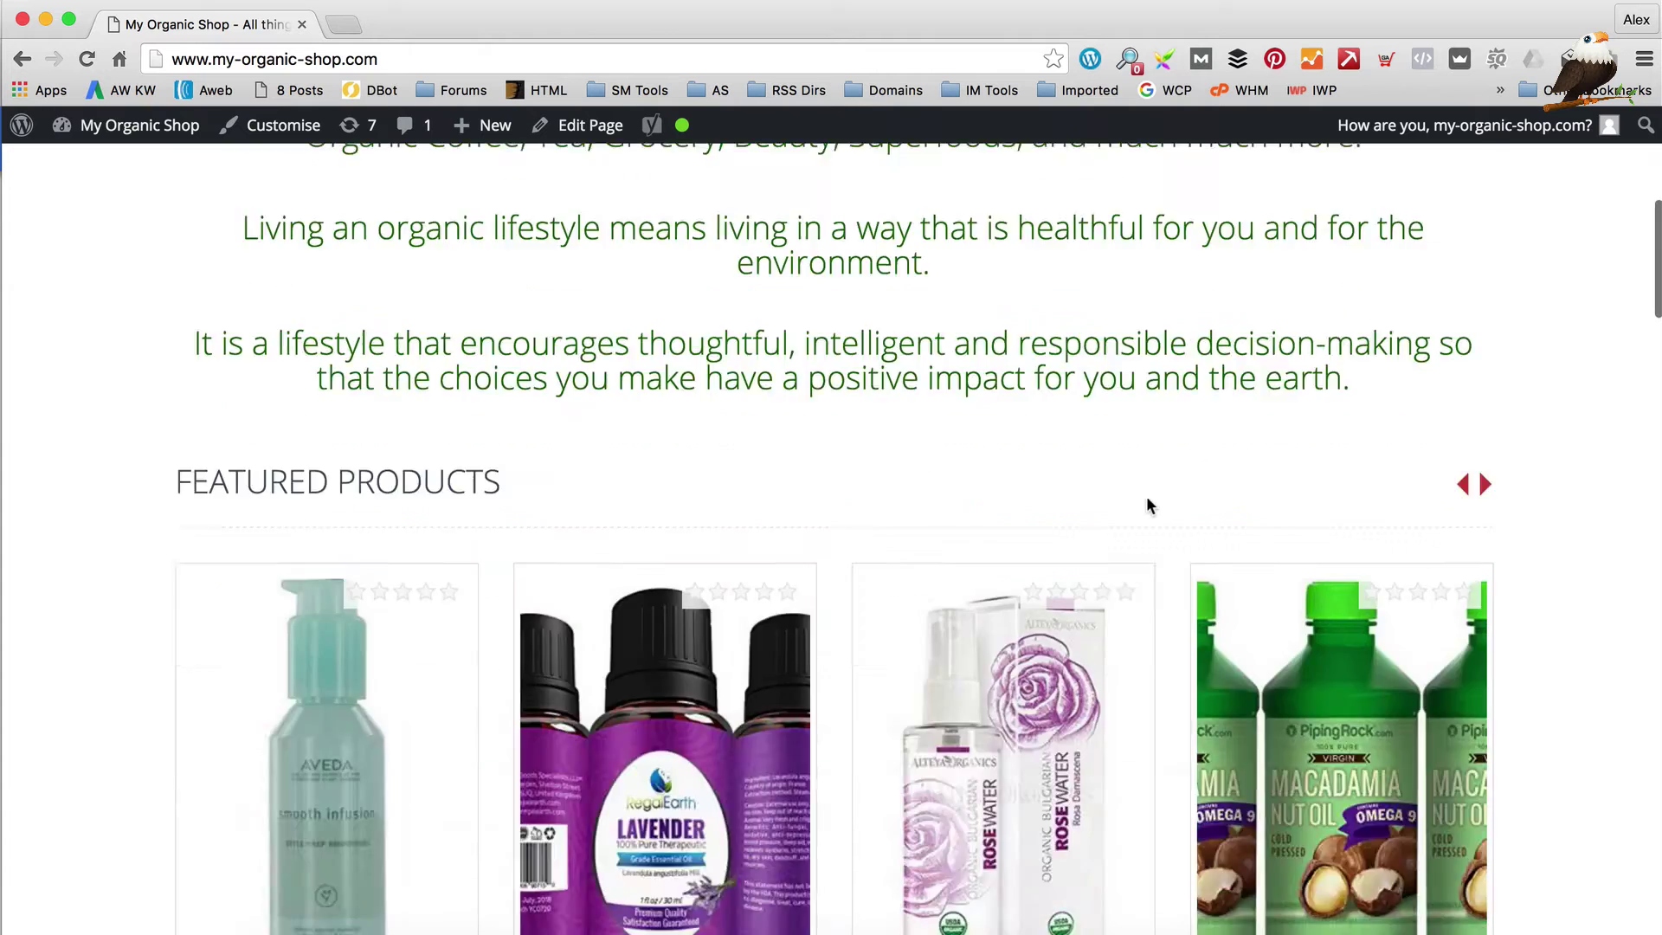
{"action": "scroll", "coordinate": [1148, 506], "scroll_direction": "down", "scroll_amount": 12}
{"action": "scroll", "coordinate": [1148, 507], "scroll_direction": "up", "scroll_amount": 8}
{"action": "left_click", "coordinate": [377, 489]}
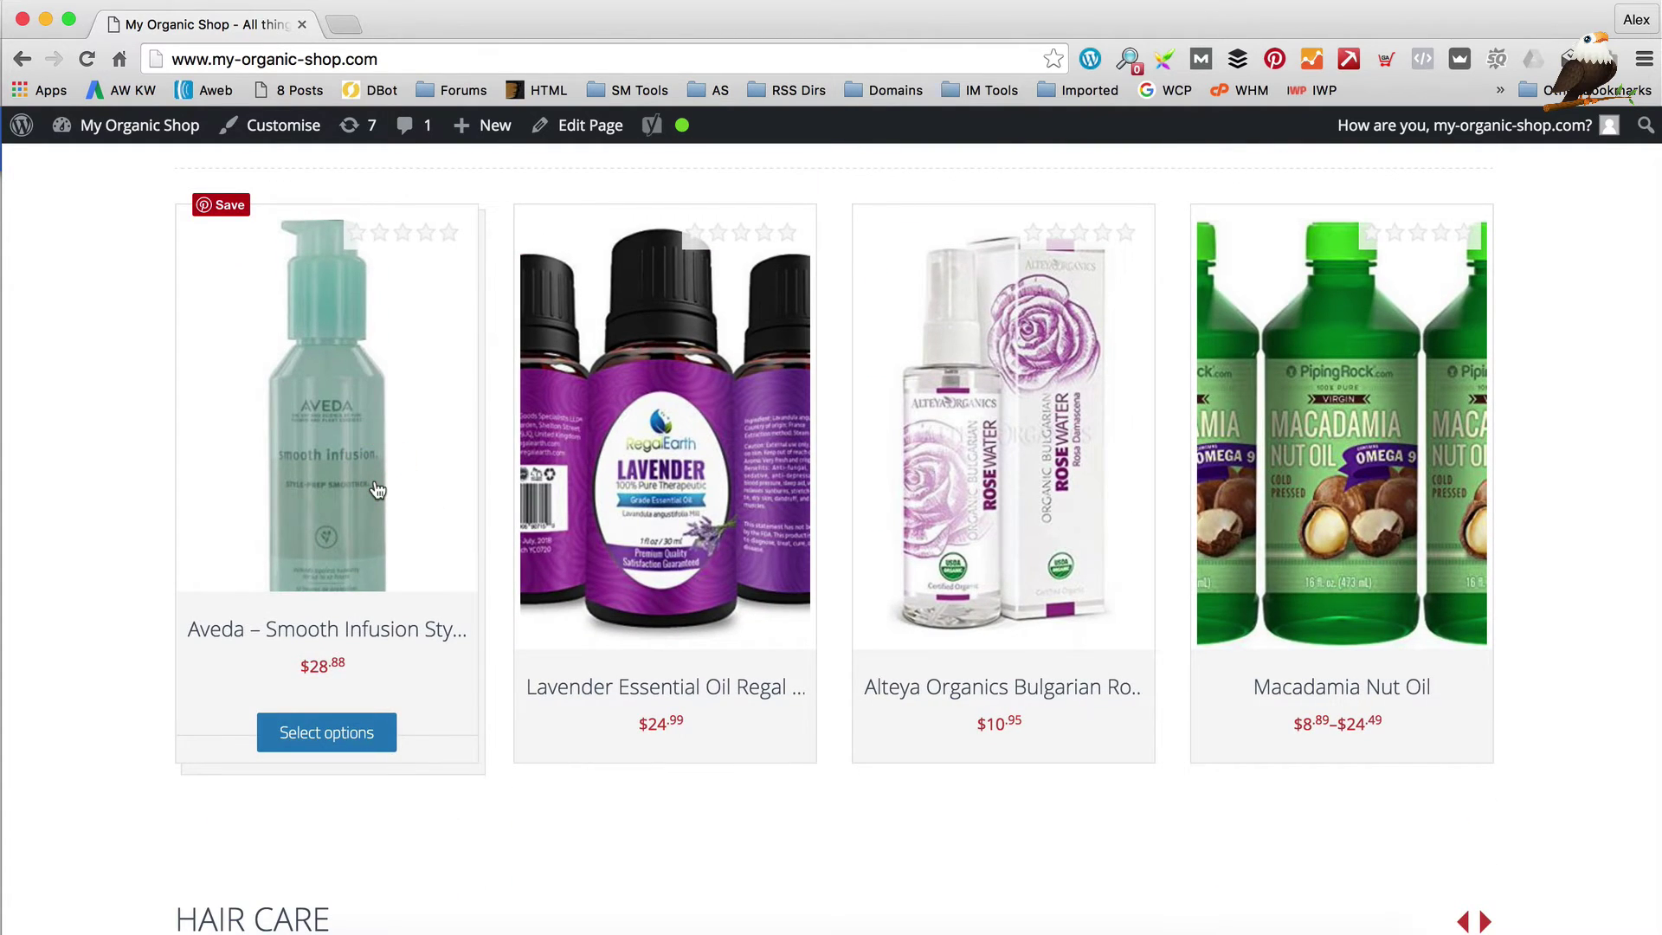
{"action": "left_click", "coordinate": [270, 451]}
{"action": "scroll", "coordinate": [875, 529], "scroll_direction": "down", "scroll_amount": 5}
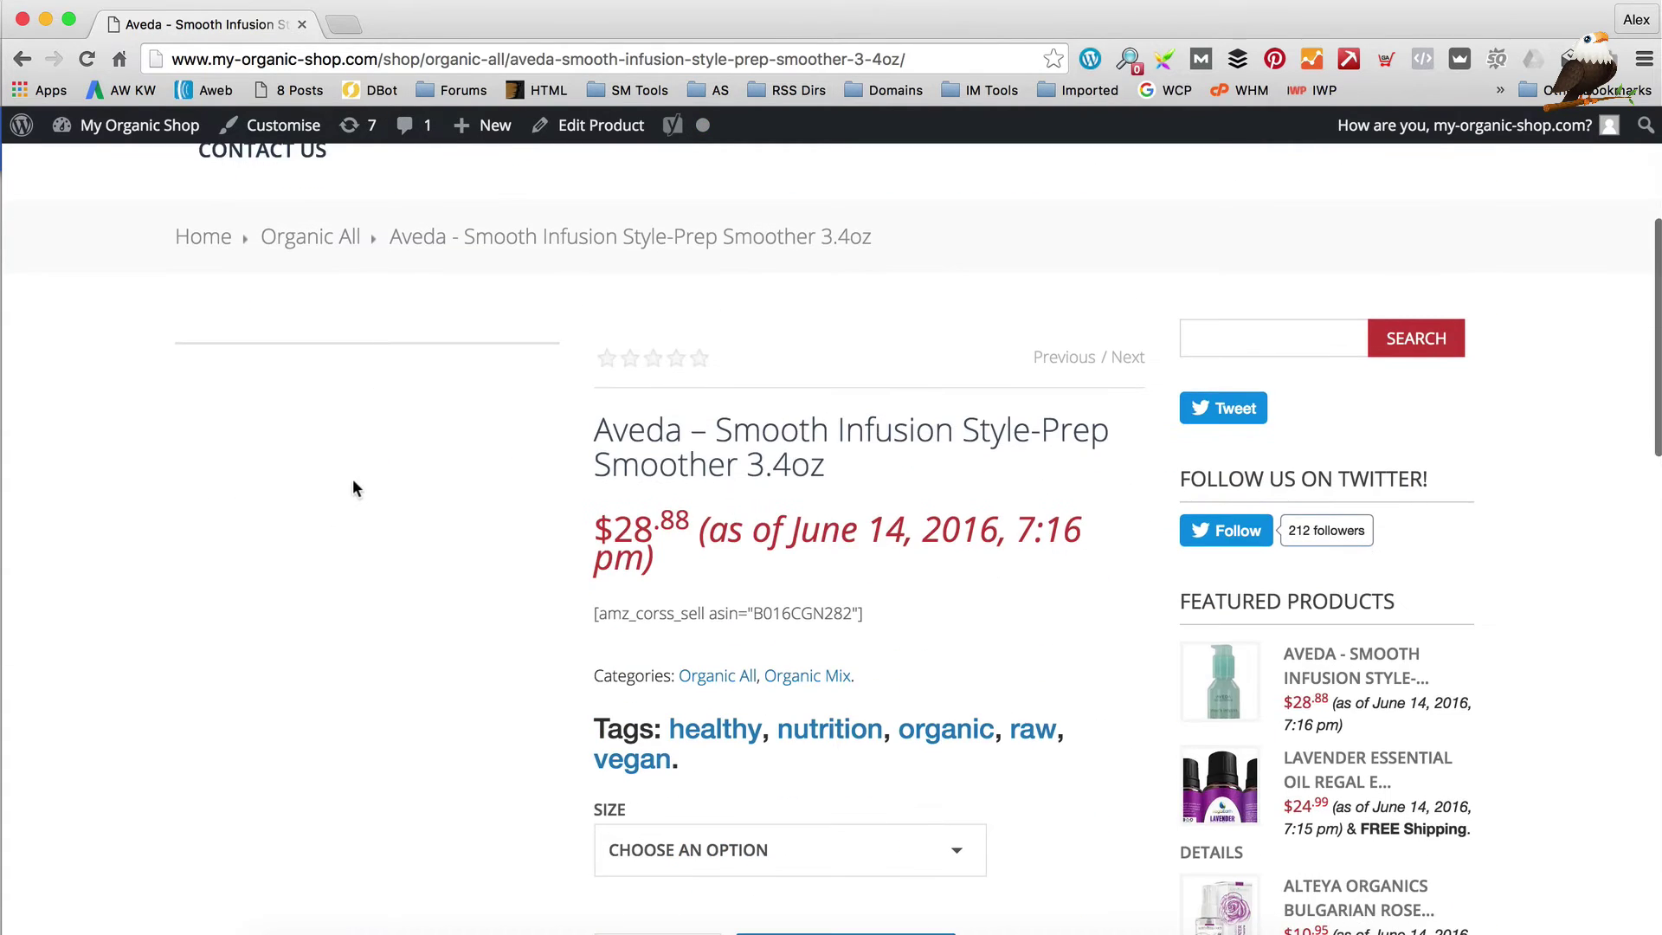
{"action": "scroll", "coordinate": [438, 482], "scroll_direction": "up", "scroll_amount": 5}
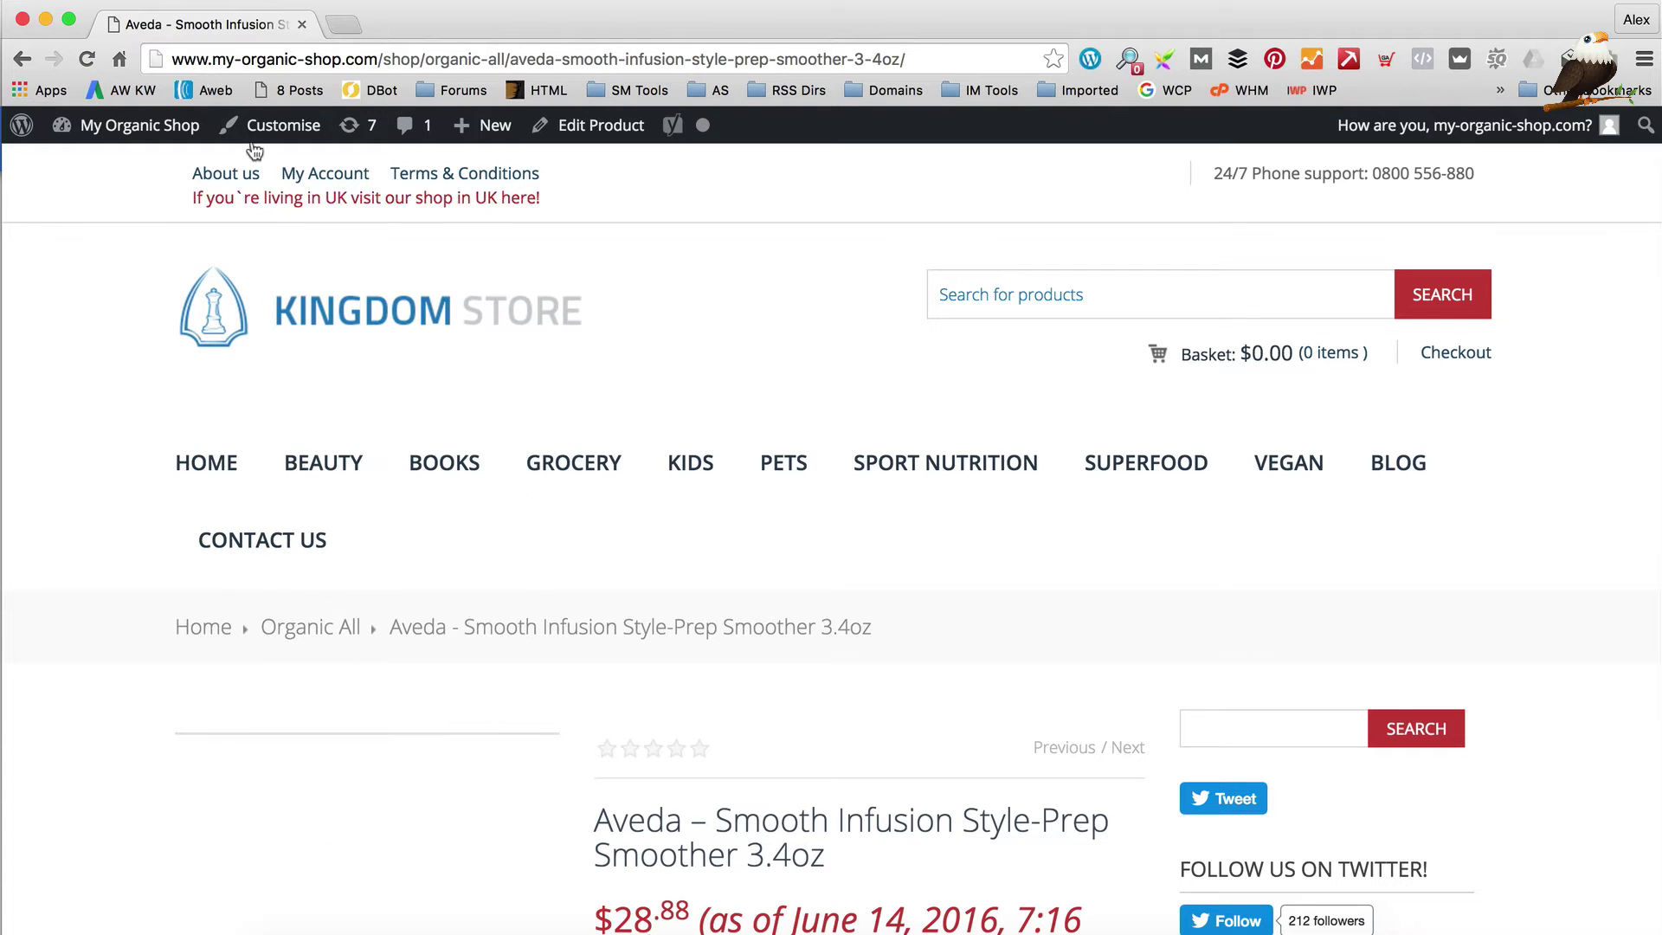
Step: Go to the shop's admin dashboard and open the Layout settings of the Kingdom theme
{"action": "mouse_move", "coordinate": [137, 129]}
{"action": "left_click", "coordinate": [130, 177]}
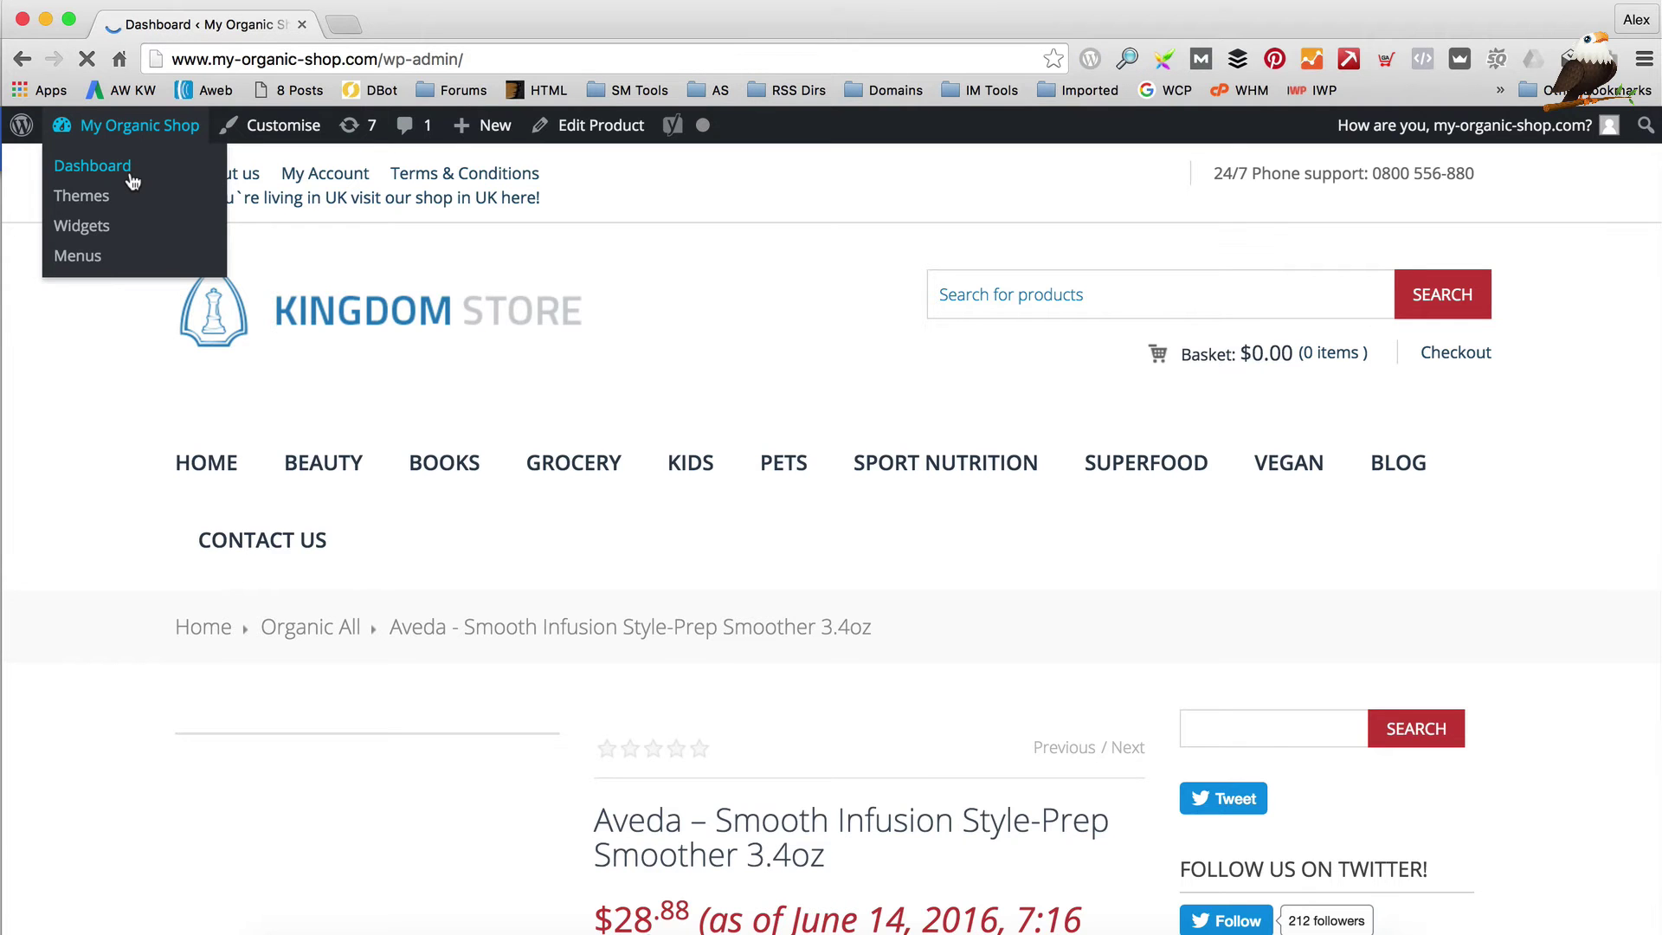
{"action": "scroll", "coordinate": [139, 398], "scroll_direction": "down", "scroll_amount": 3}
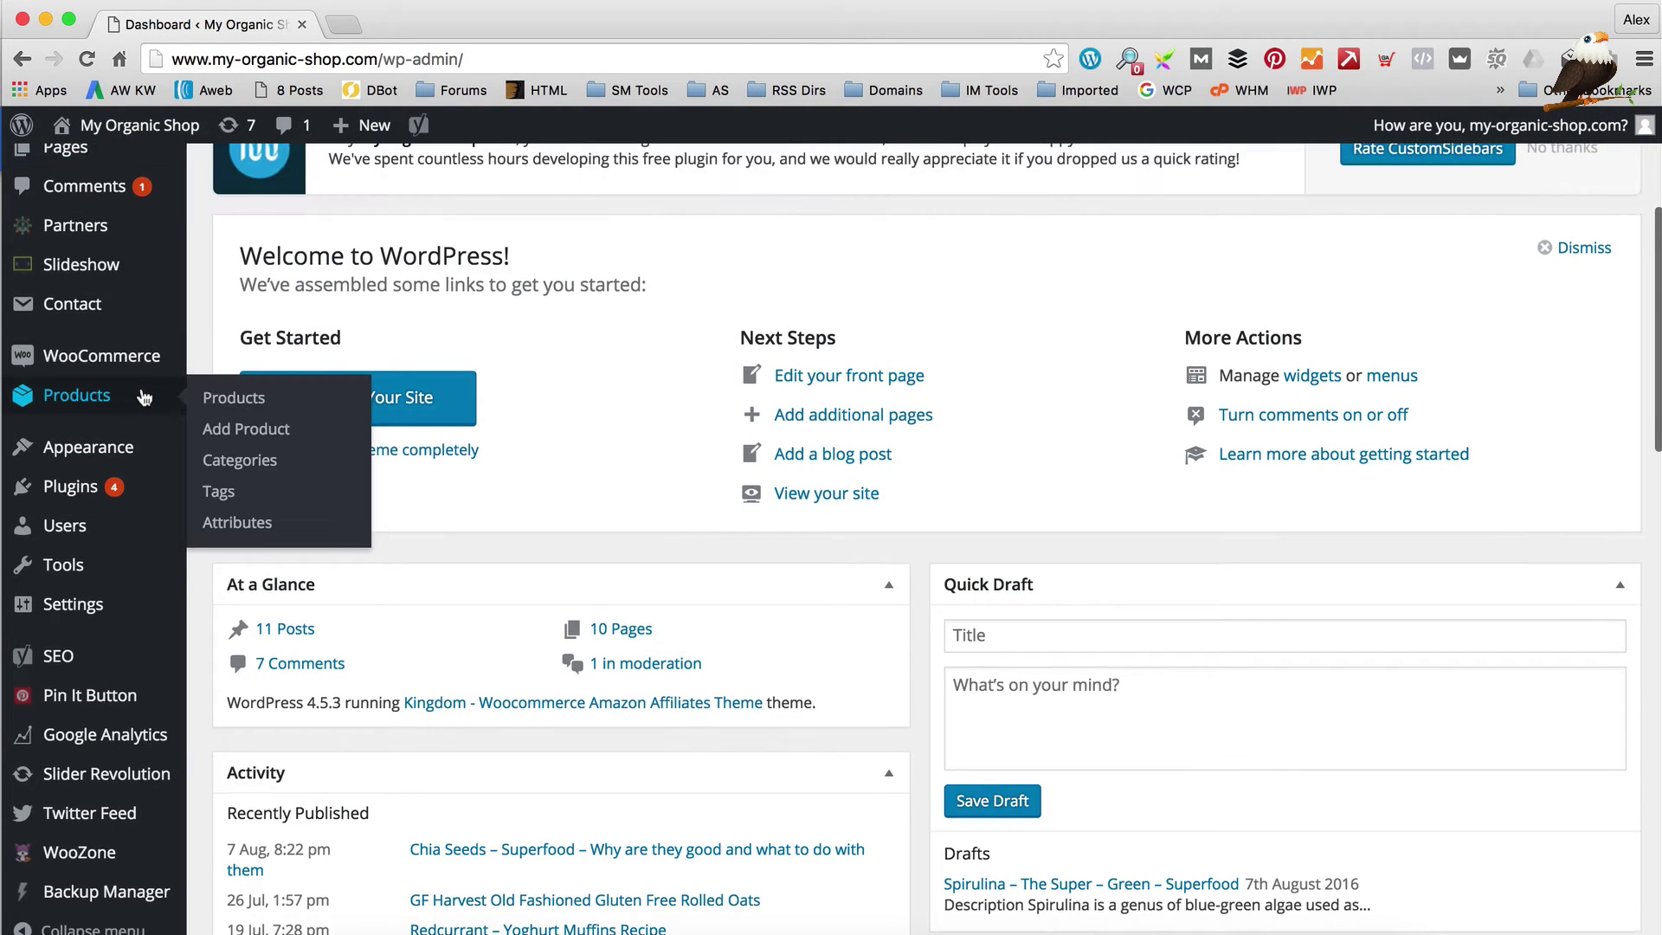
{"action": "mouse_move", "coordinate": [138, 466]}
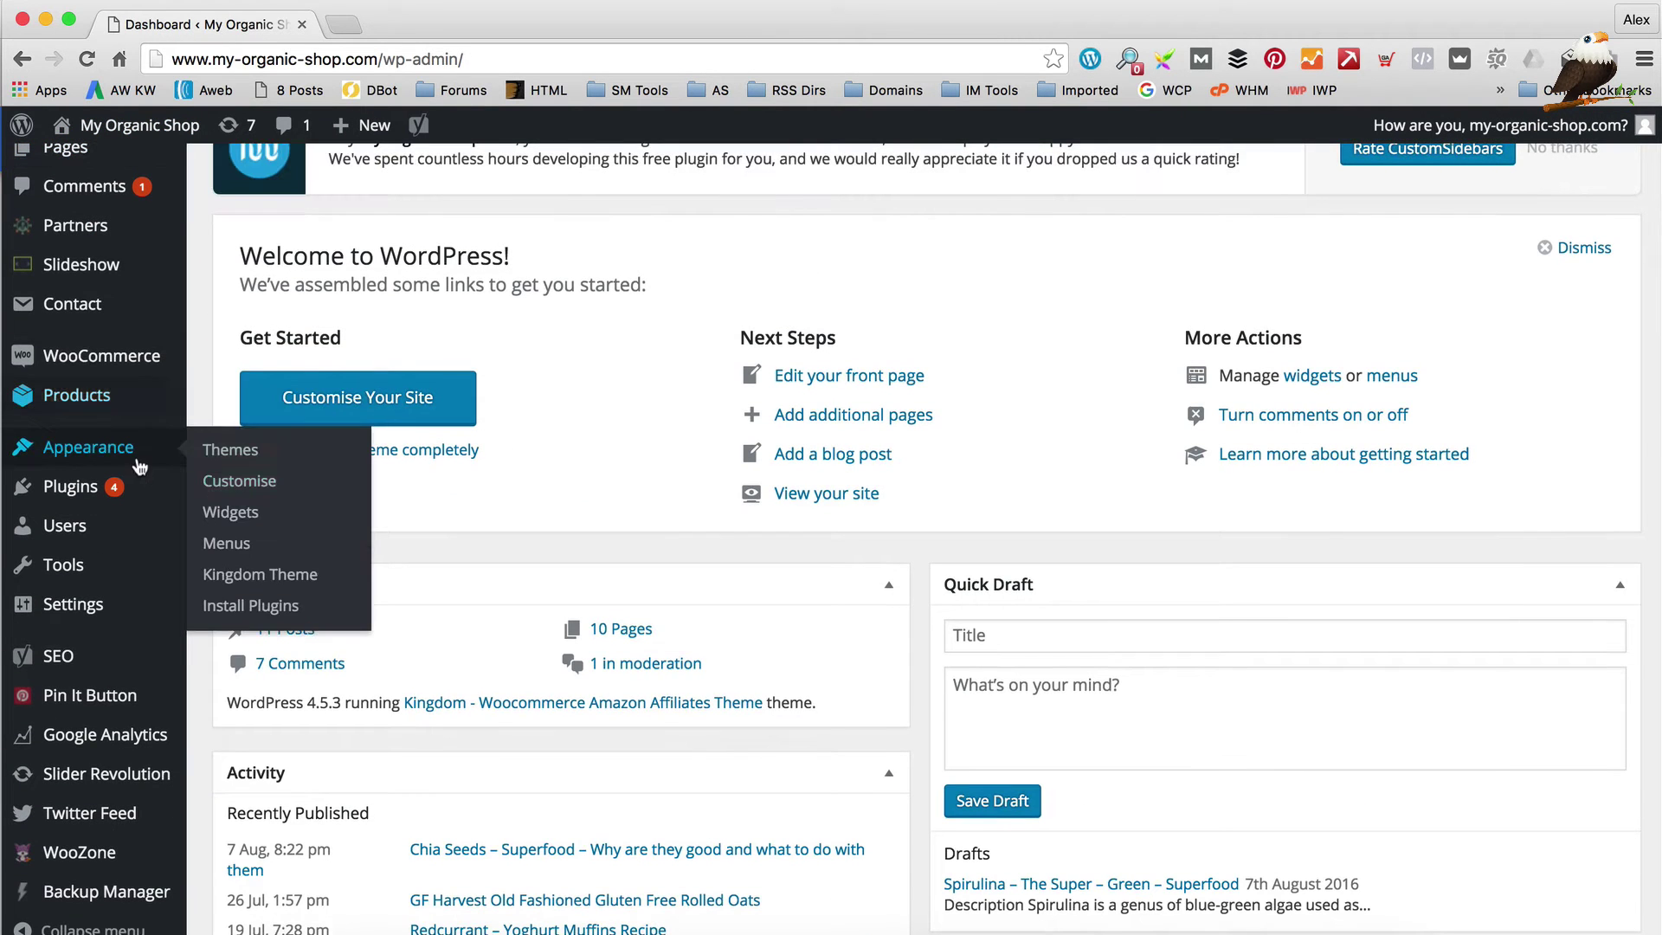
{"action": "left_click", "coordinate": [317, 576]}
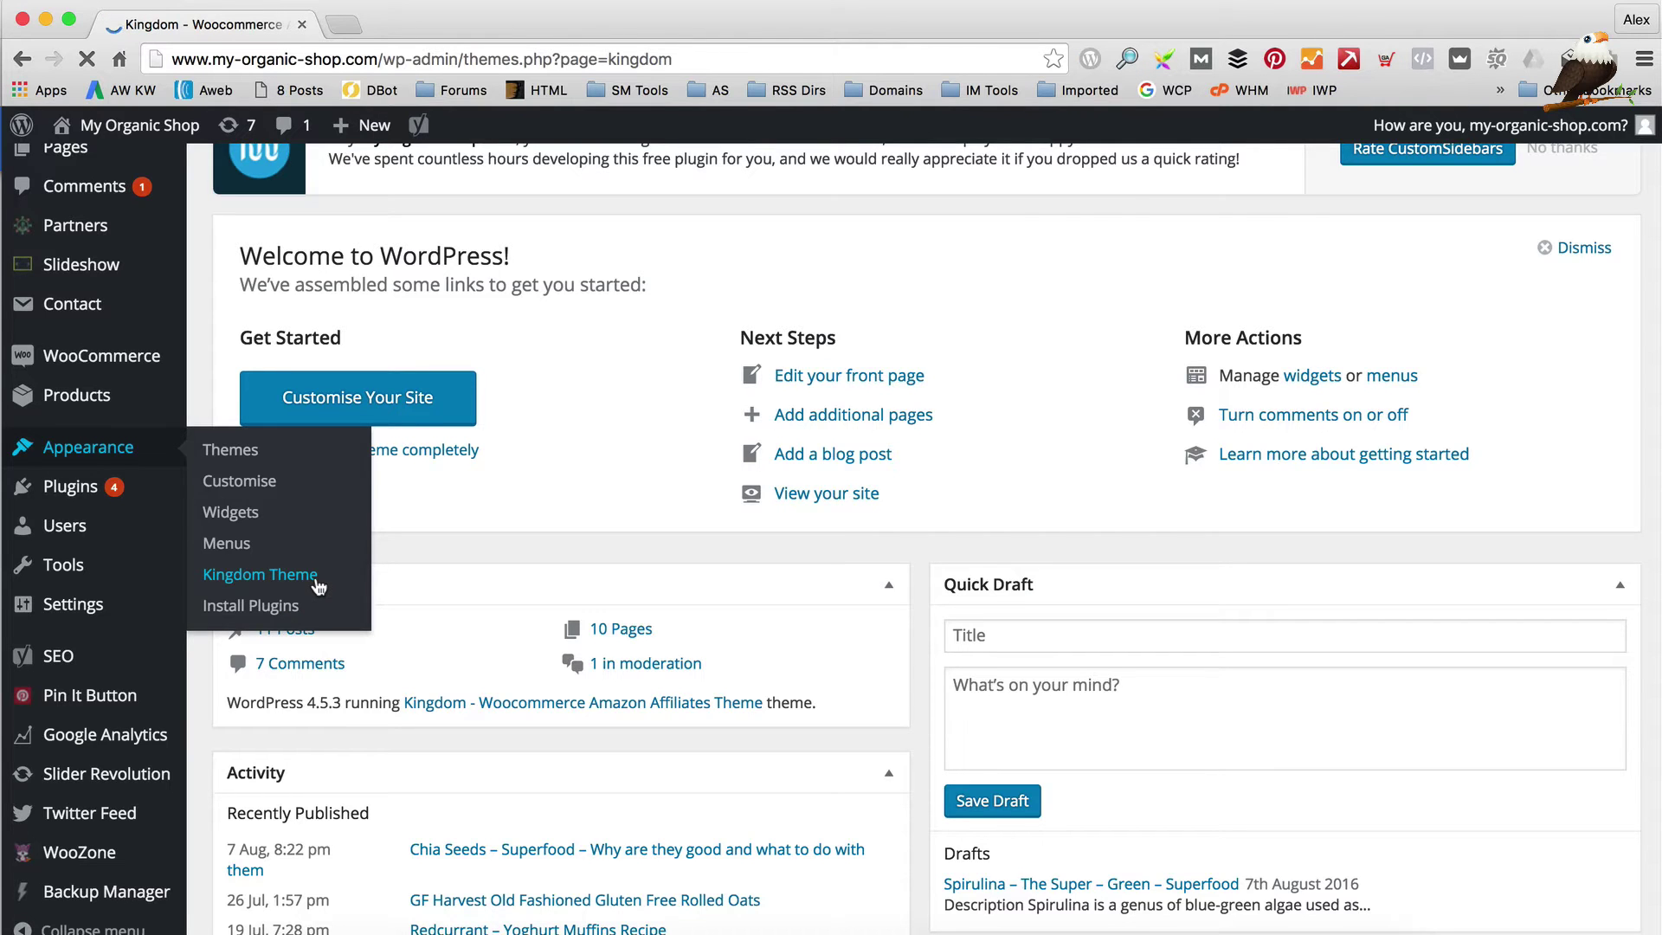
{"action": "scroll", "coordinate": [61, 522], "scroll_direction": "down", "scroll_amount": 10}
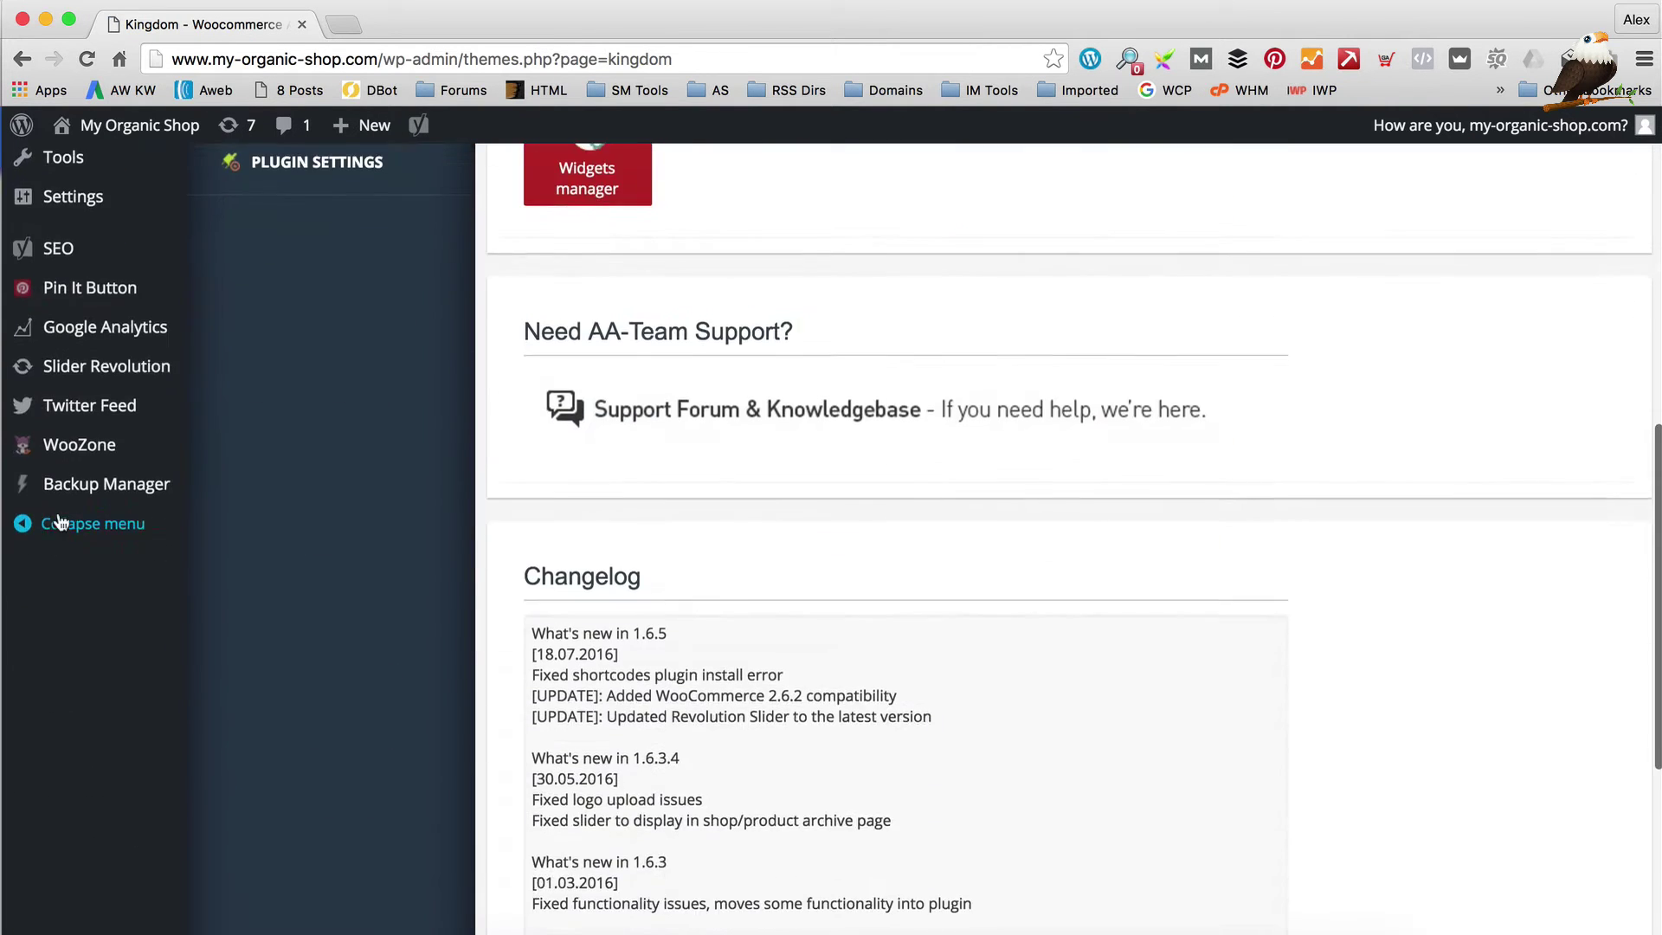
{"action": "scroll", "coordinate": [60, 522], "scroll_direction": "up", "scroll_amount": 10}
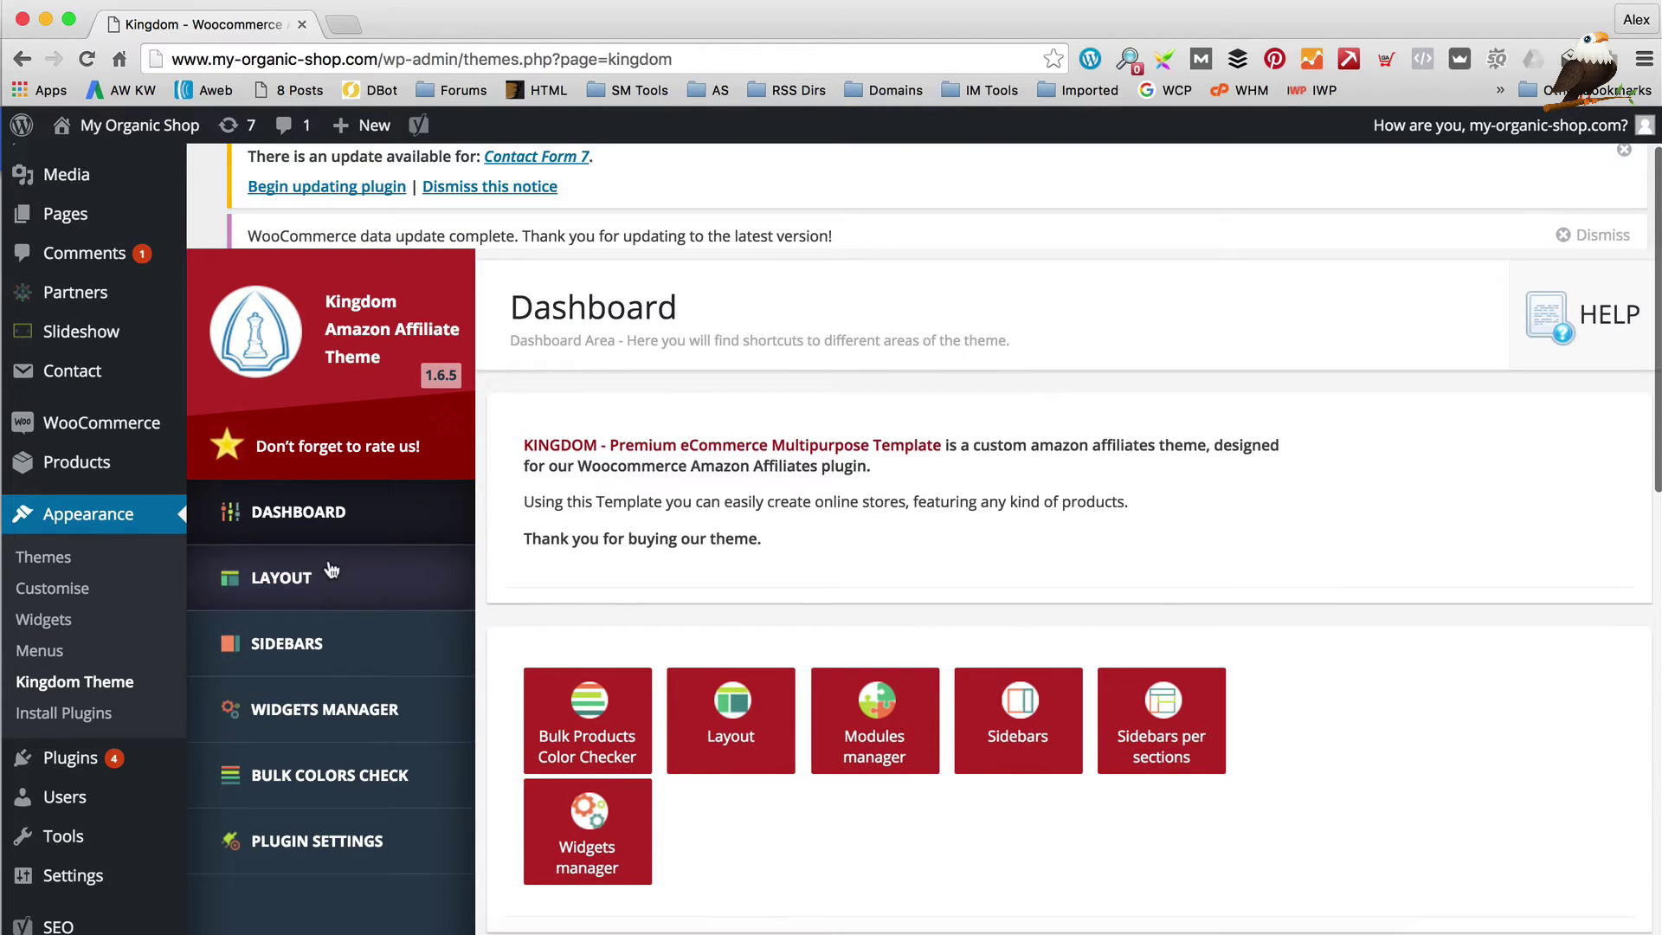
{"action": "left_click", "coordinate": [330, 570]}
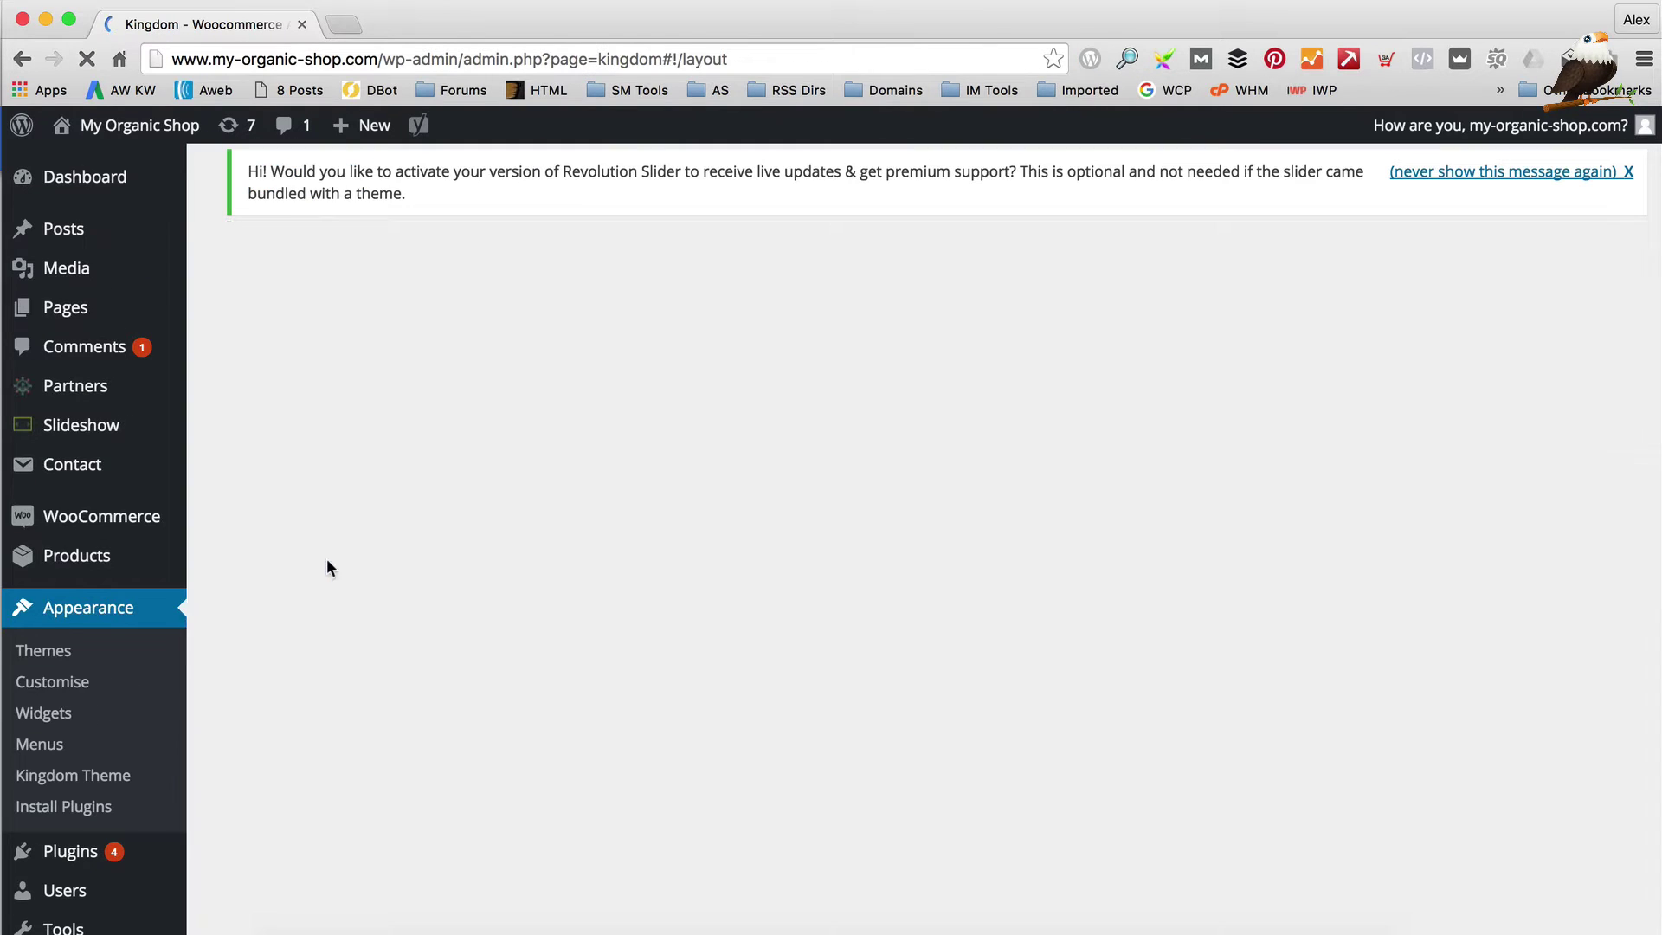
{"action": "scroll", "coordinate": [1052, 522], "scroll_direction": "down", "scroll_amount": 1}
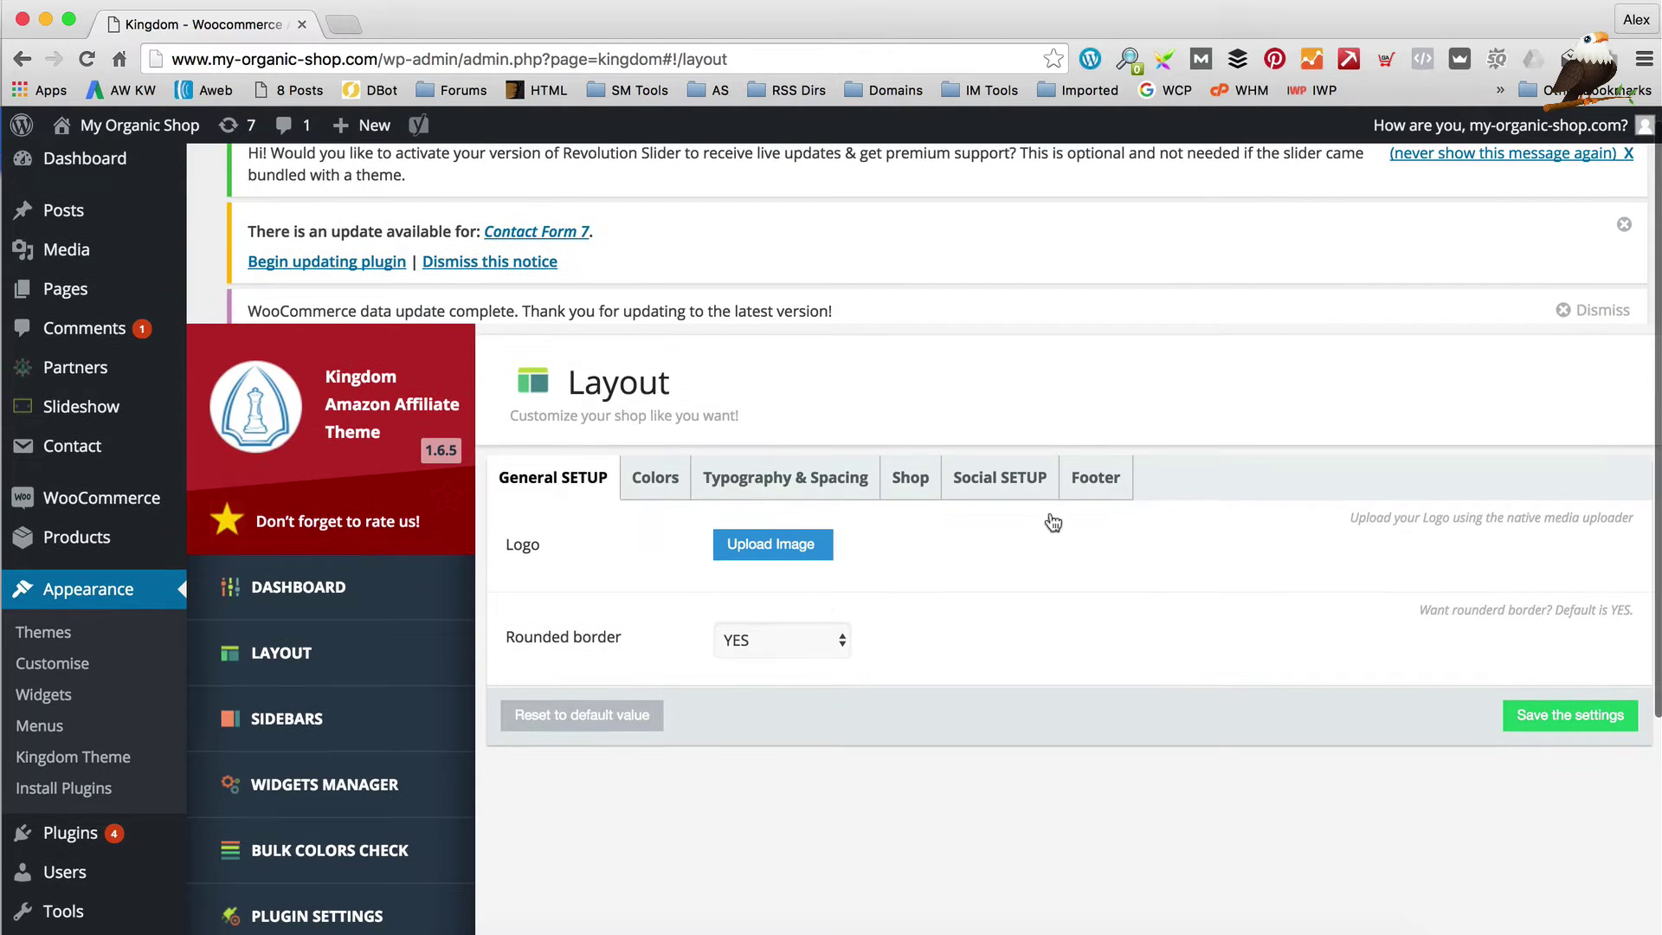
Step: Start choosing an image for the shop logo and search the Media Library for "logo"
{"action": "left_click", "coordinate": [784, 545]}
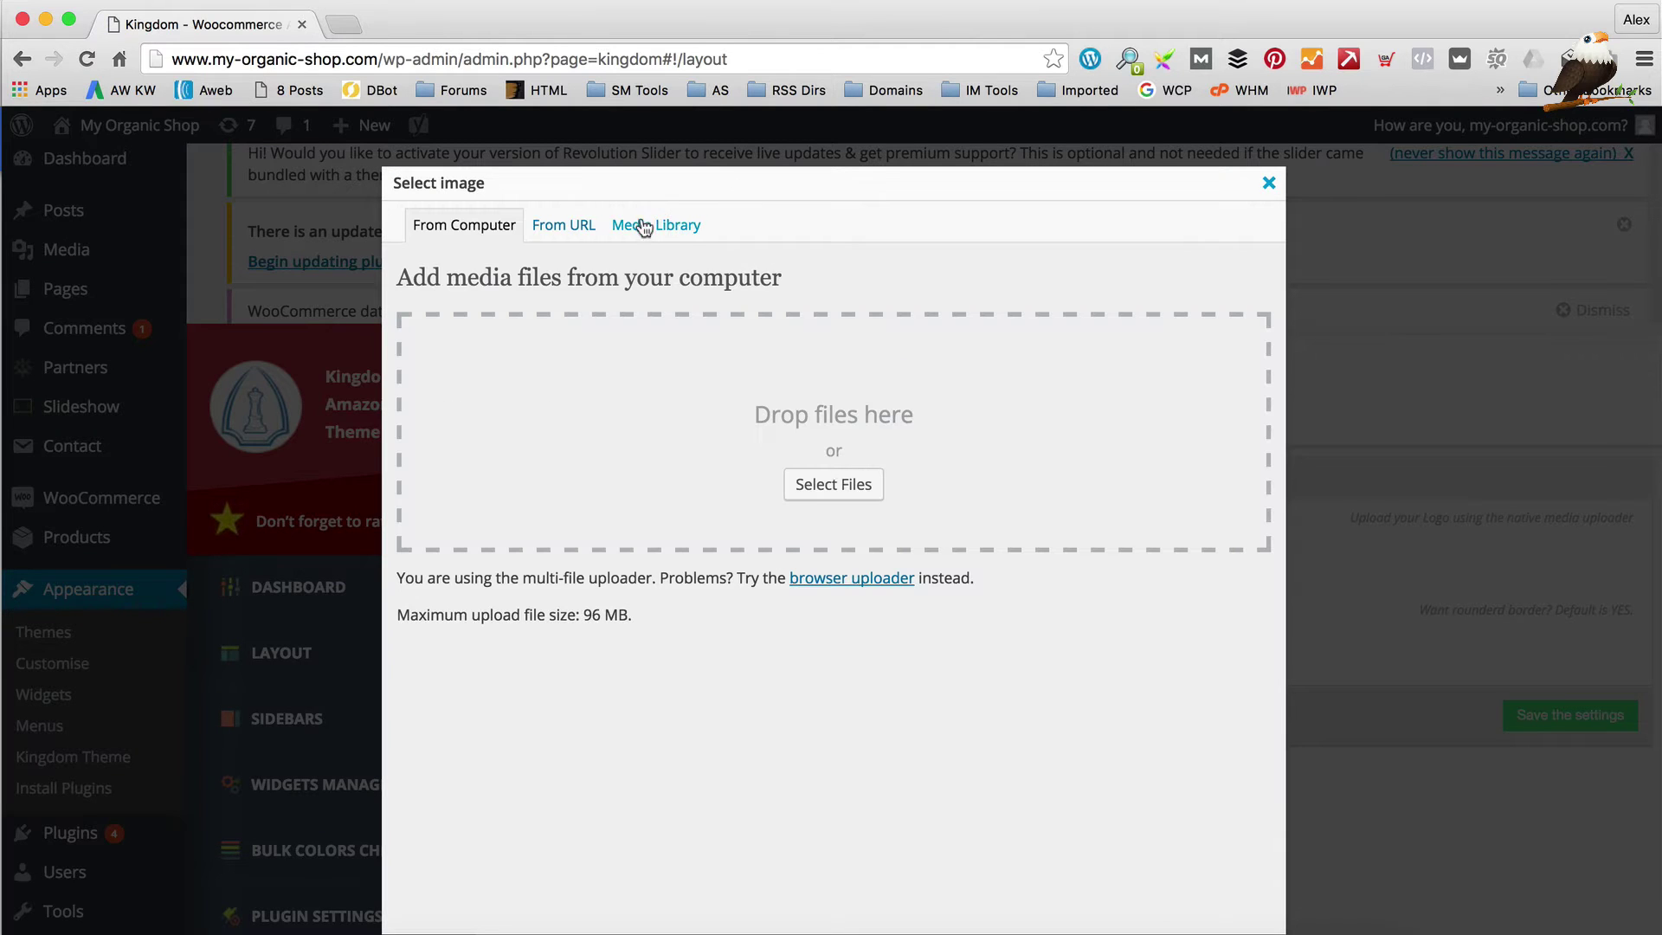
{"action": "left_click", "coordinate": [643, 227]}
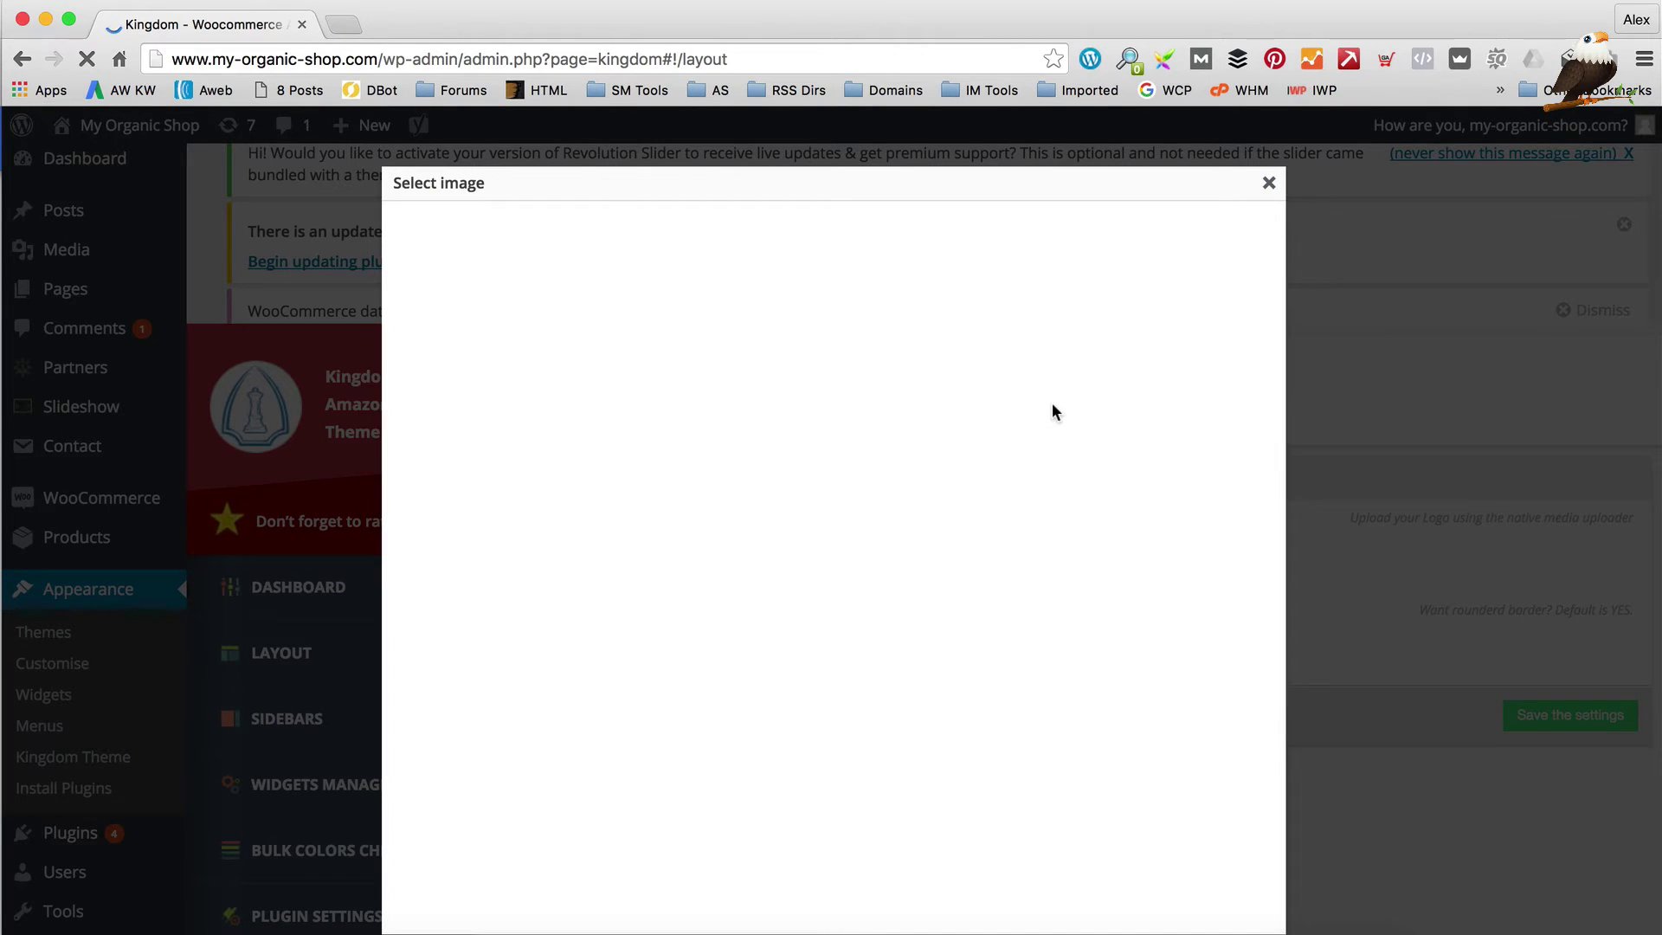
{"action": "left_click", "coordinate": [849, 275]}
{"action": "type", "text": "logo"}
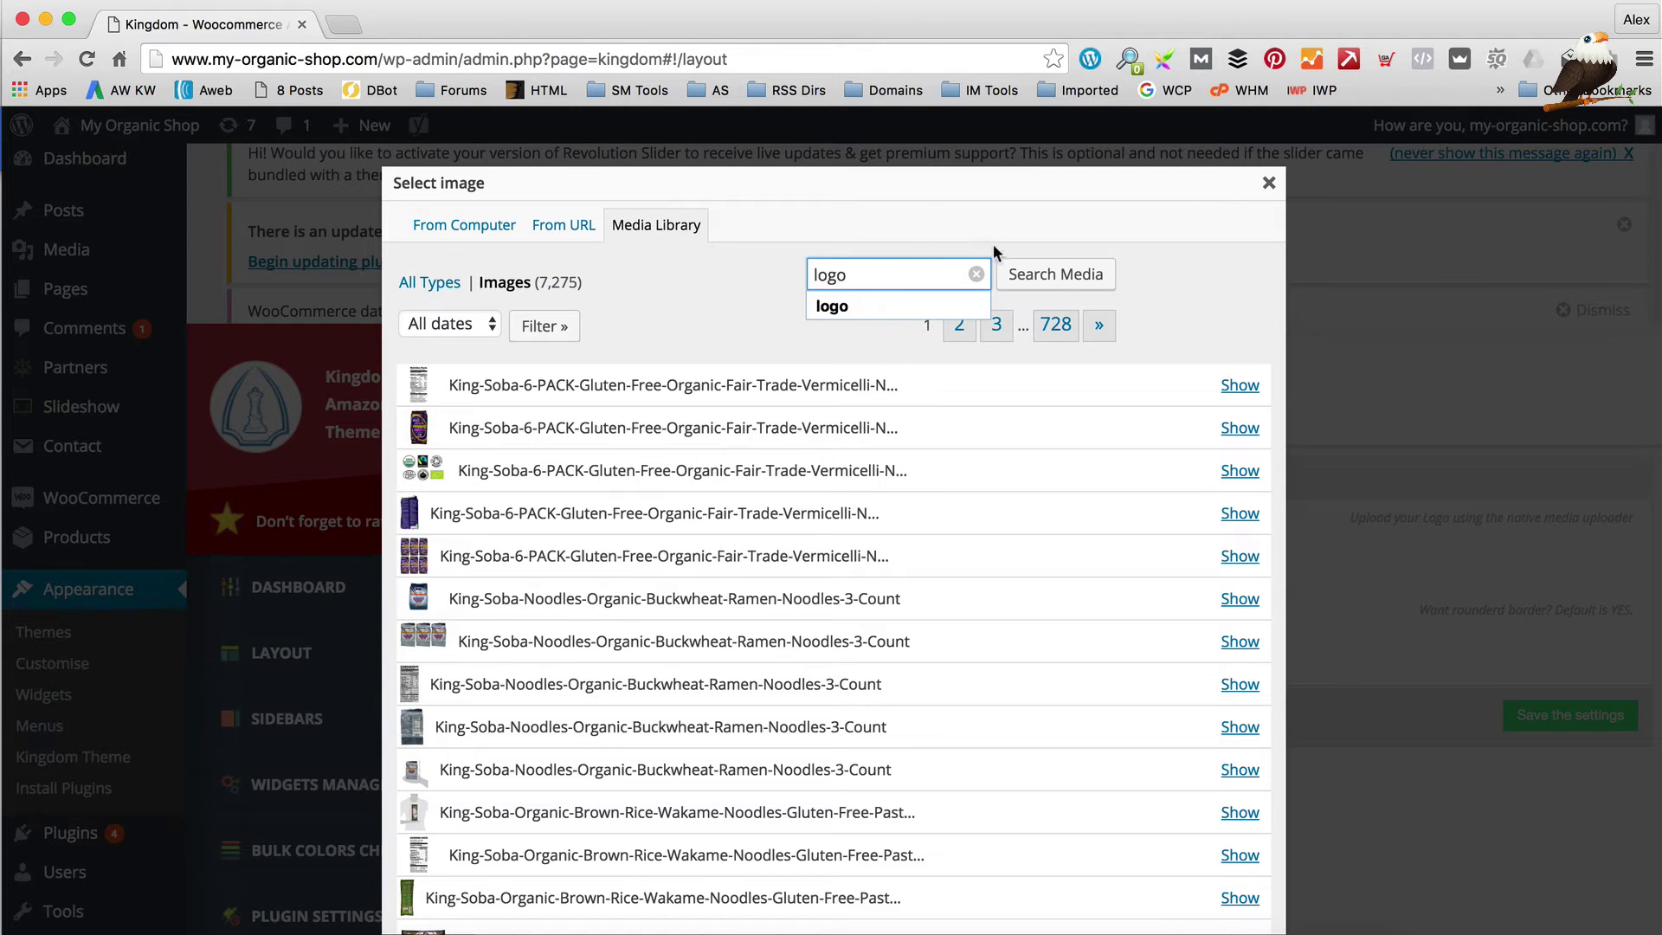
{"action": "left_click", "coordinate": [1043, 268]}
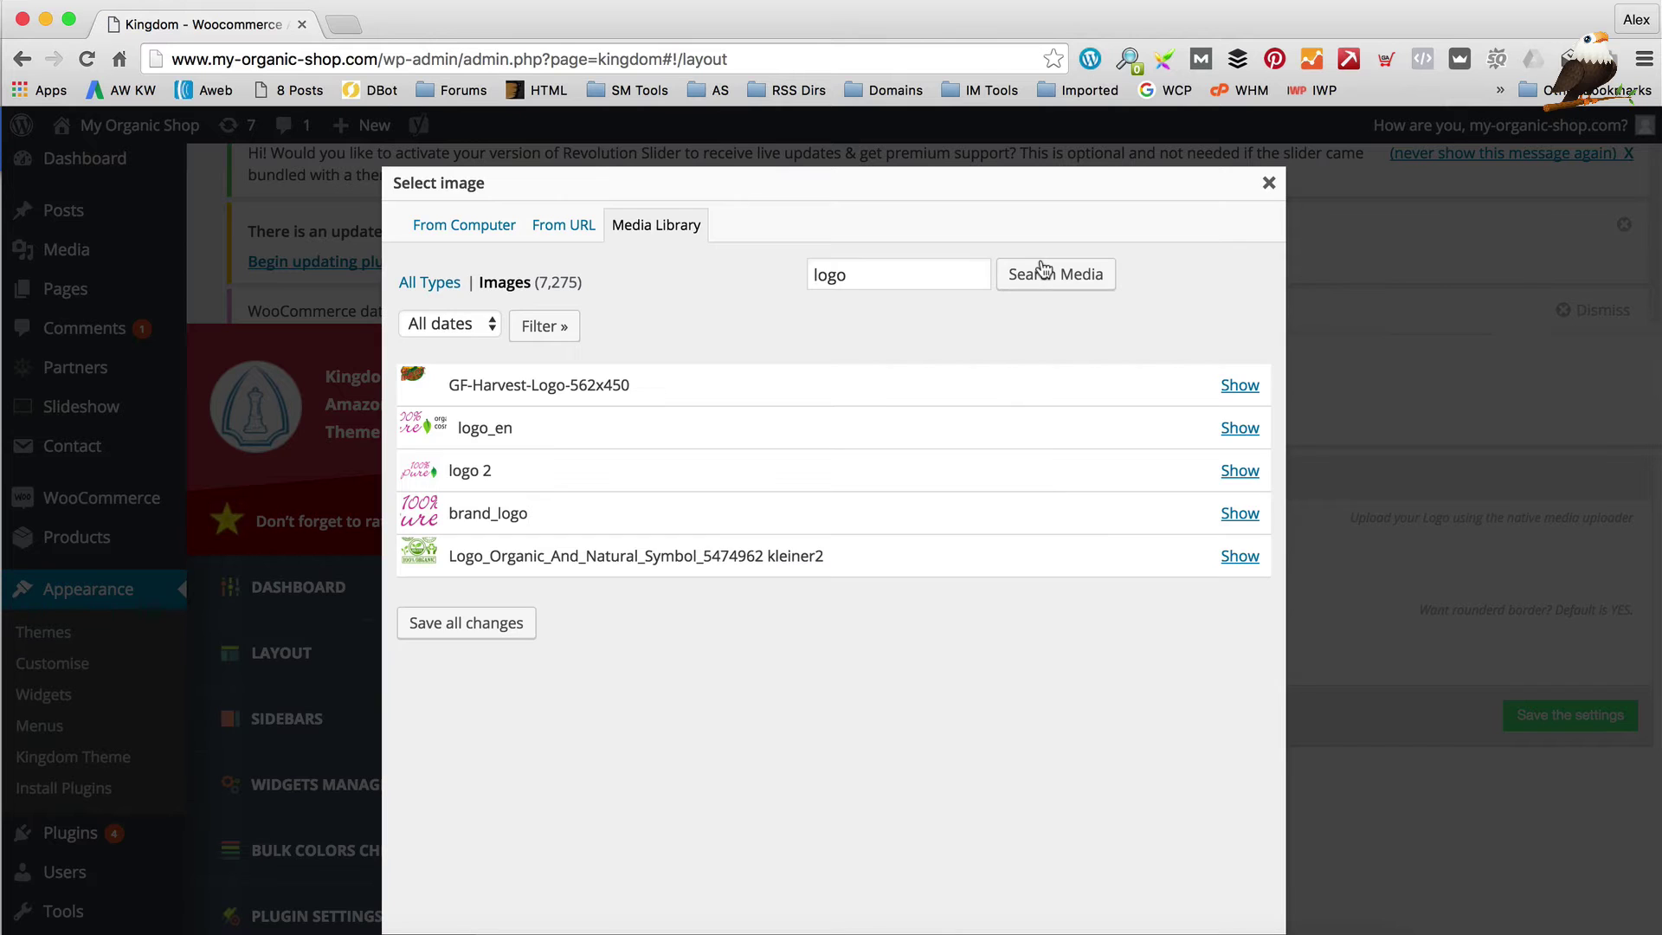
Step: Use Logo_Organic_And_Natural_Symbol_5474962 kleiner2 as the shop logo and save the layout settings
{"action": "left_click", "coordinate": [1240, 555]}
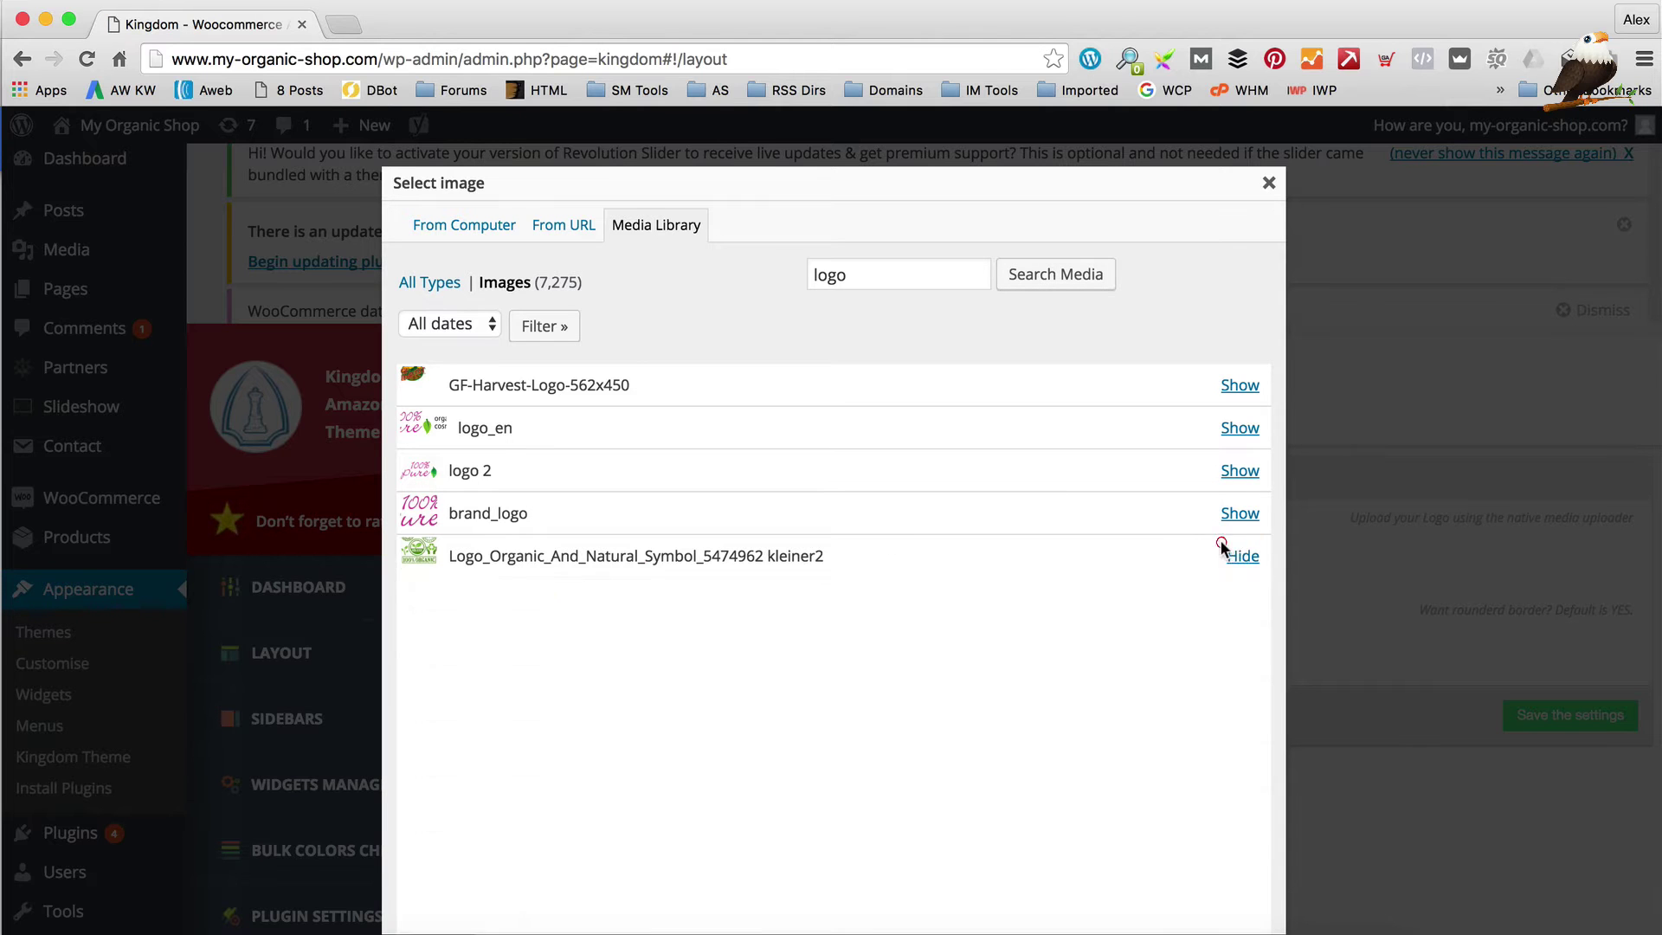
{"action": "scroll", "coordinate": [844, 490], "scroll_direction": "down", "scroll_amount": 10}
{"action": "left_click", "coordinate": [672, 806]}
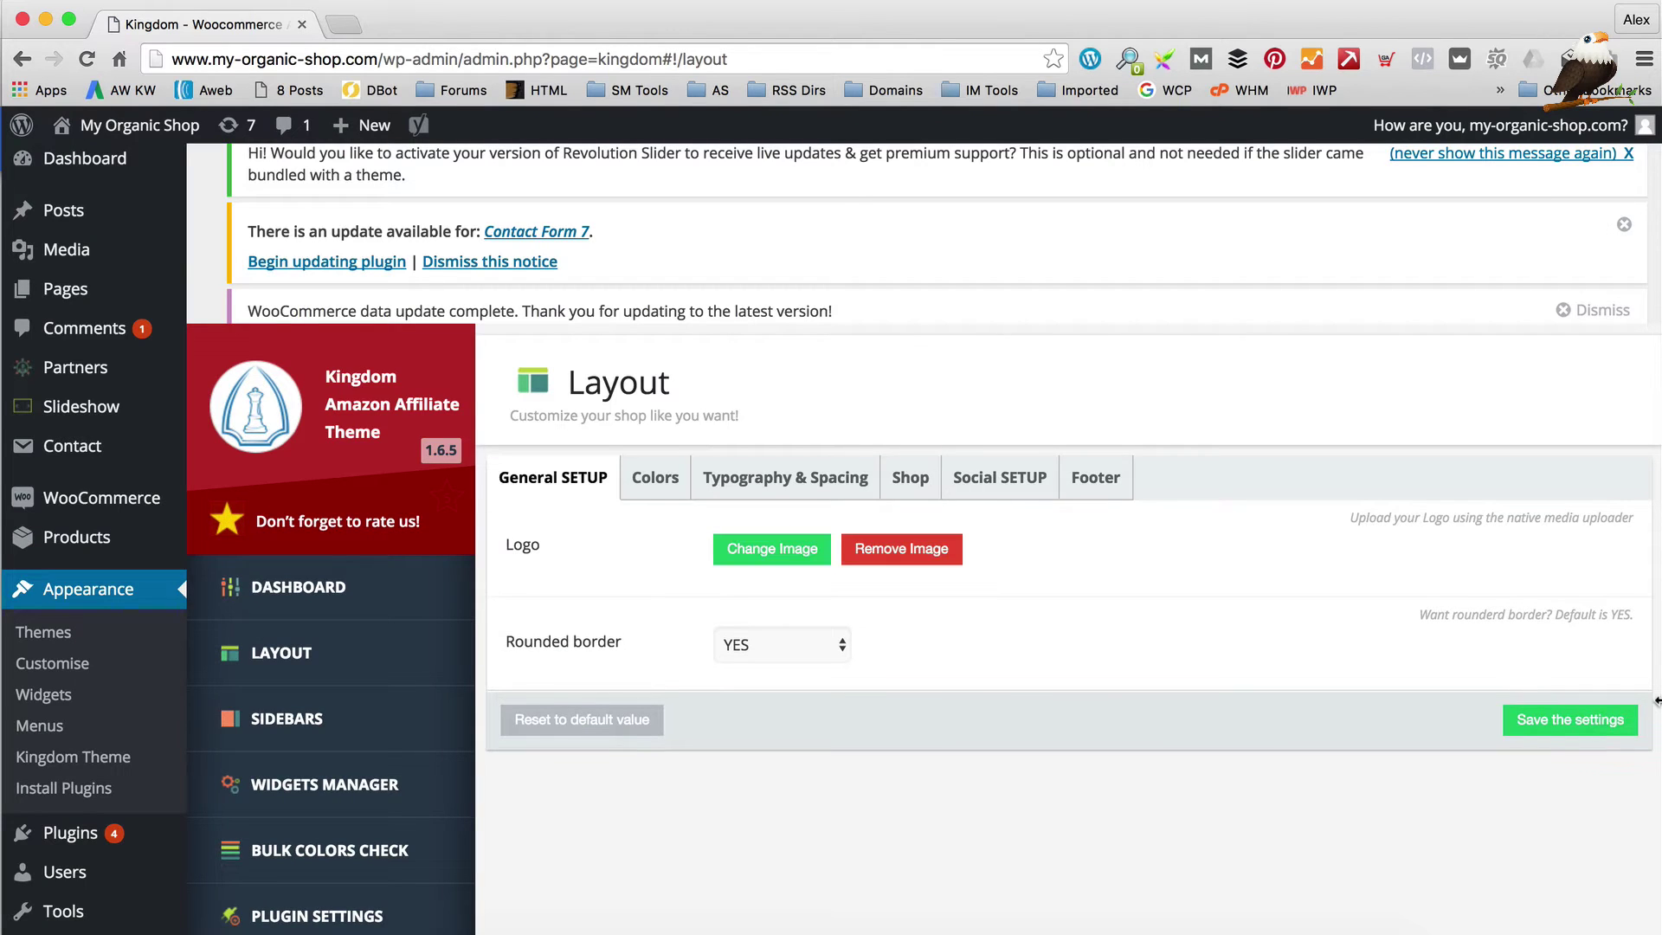
{"action": "left_click", "coordinate": [1601, 717]}
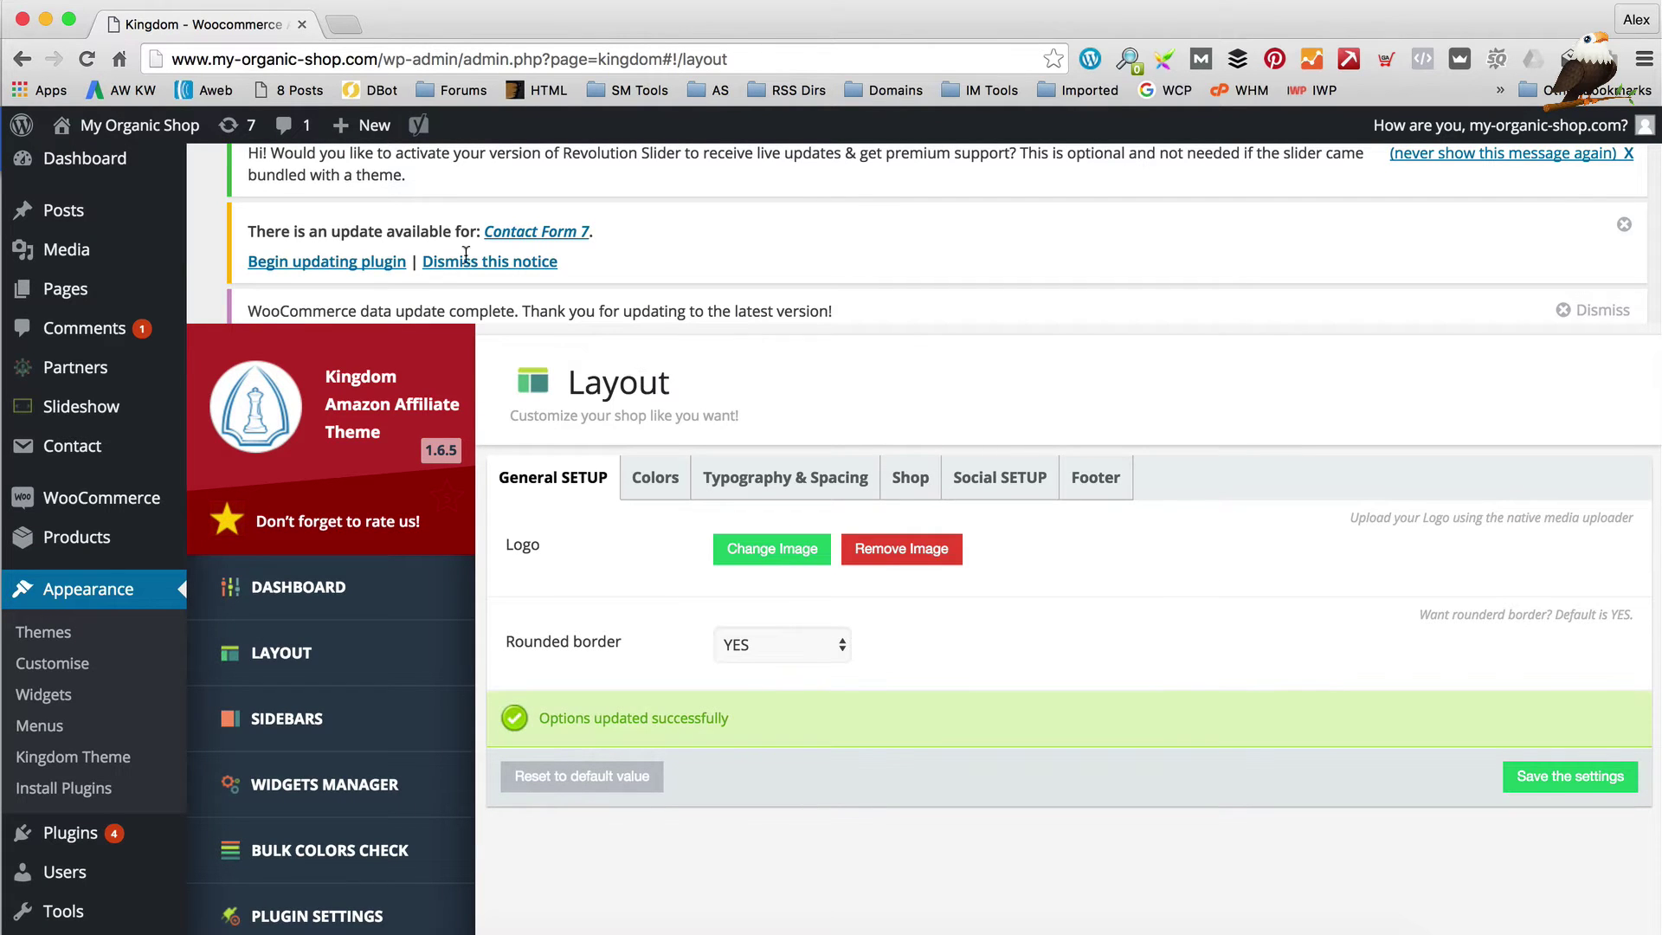
Step: Open the live shop homepage in a new tab and examine its logo, header and the area around the welcome text
{"action": "mouse_move", "coordinate": [113, 125]}
{"action": "right_click", "coordinate": [151, 164]}
{"action": "left_click", "coordinate": [255, 172]}
{"action": "left_click", "coordinate": [415, 24]}
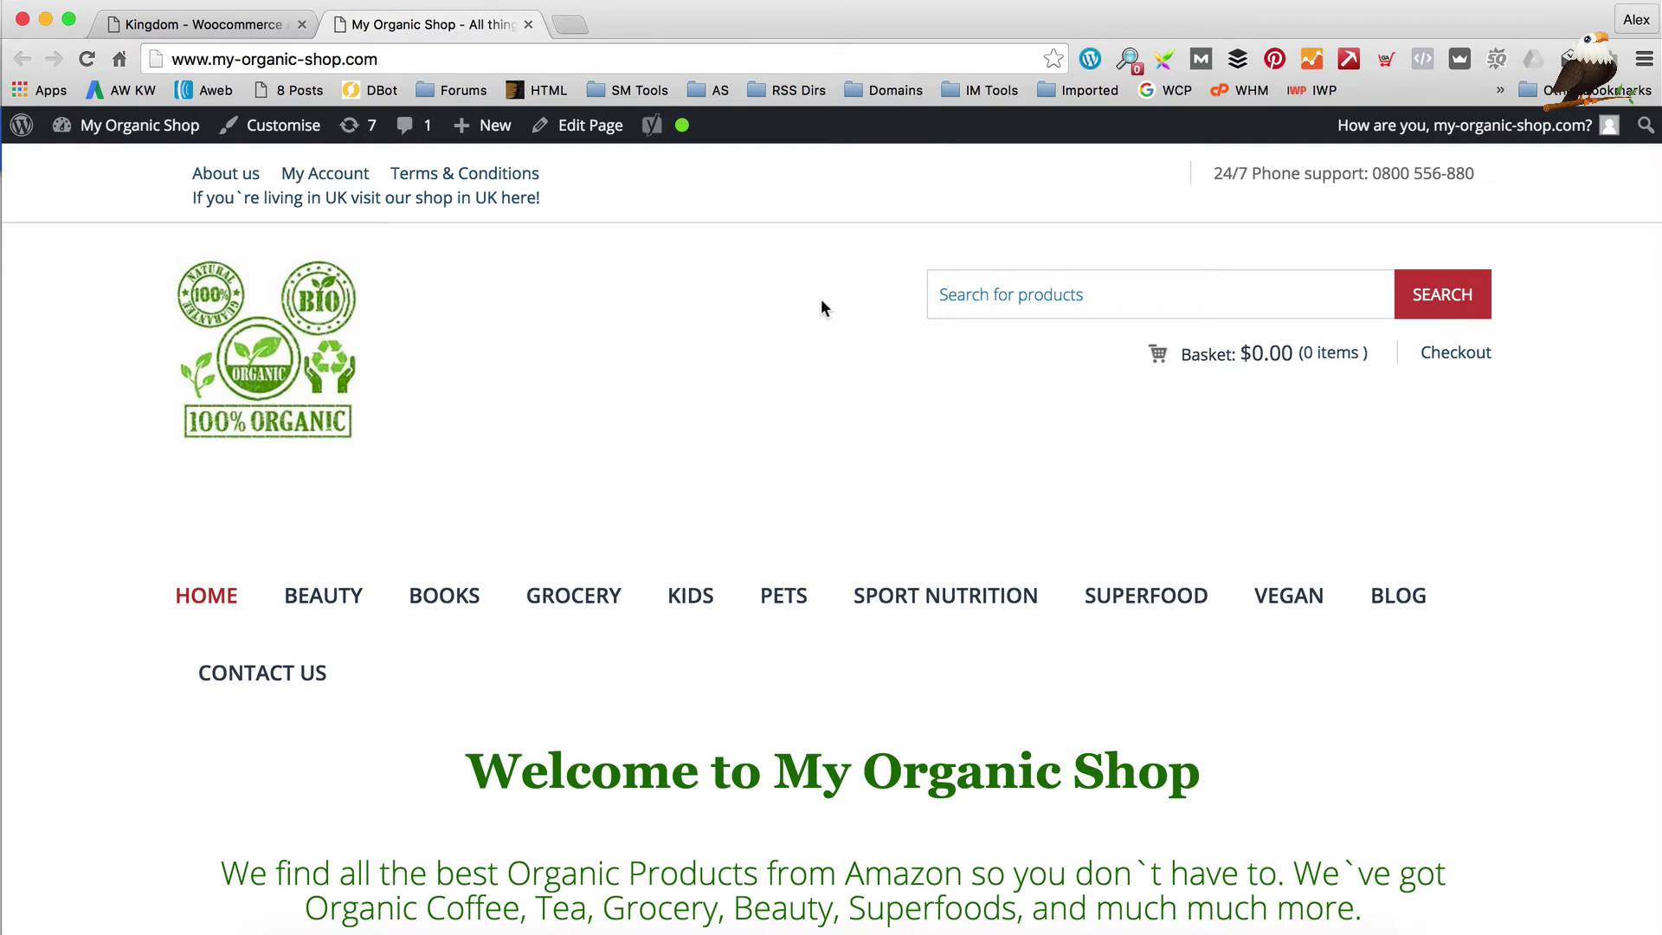
{"action": "scroll", "coordinate": [820, 299], "scroll_direction": "down", "scroll_amount": 3}
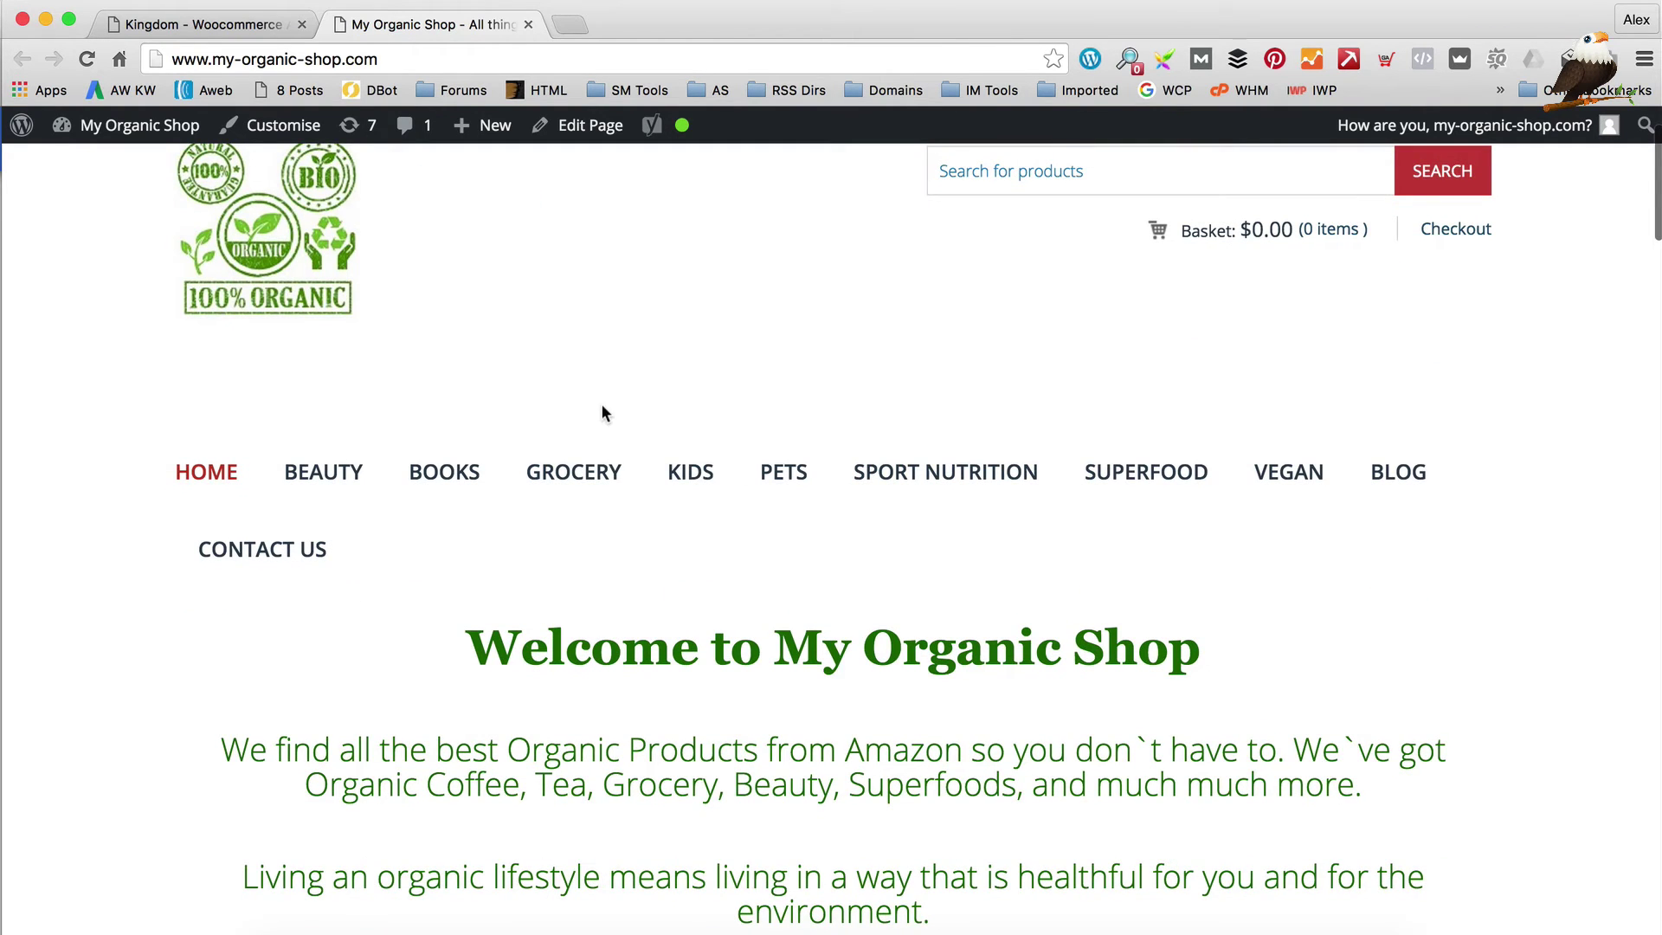
{"action": "scroll", "coordinate": [603, 413], "scroll_direction": "down", "scroll_amount": 10}
{"action": "scroll", "coordinate": [604, 413], "scroll_direction": "up", "scroll_amount": 8}
{"action": "scroll", "coordinate": [603, 413], "scroll_direction": "down", "scroll_amount": 6}
{"action": "scroll", "coordinate": [603, 413], "scroll_direction": "up", "scroll_amount": 5}
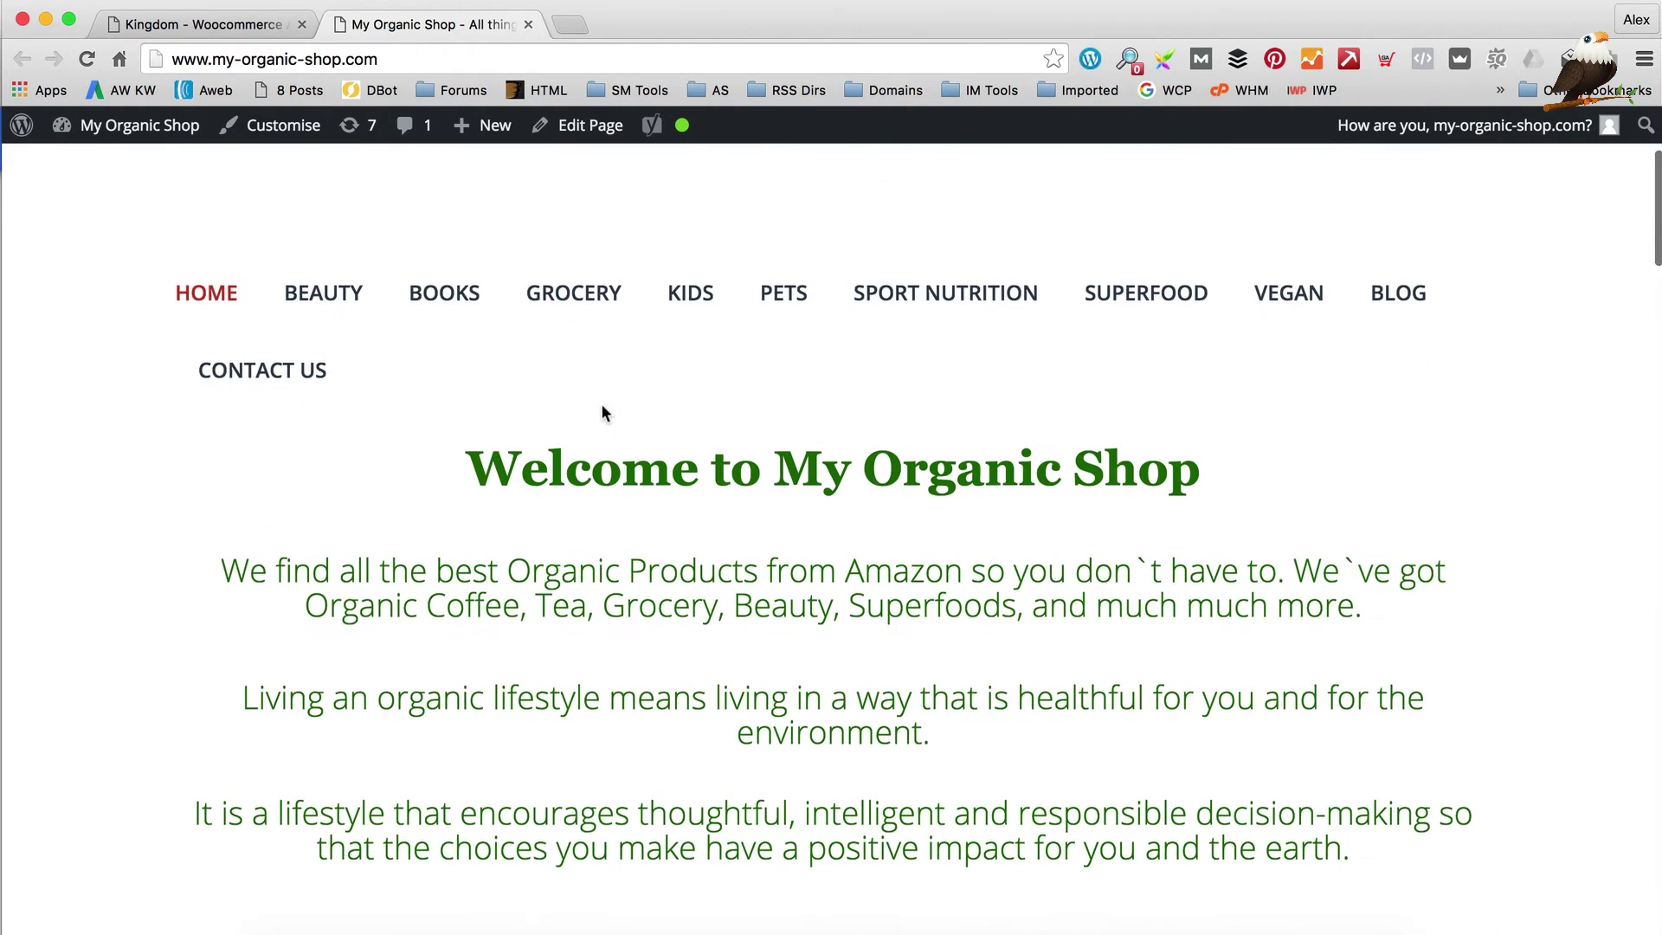
{"action": "scroll", "coordinate": [870, 414], "scroll_direction": "up", "scroll_amount": 6}
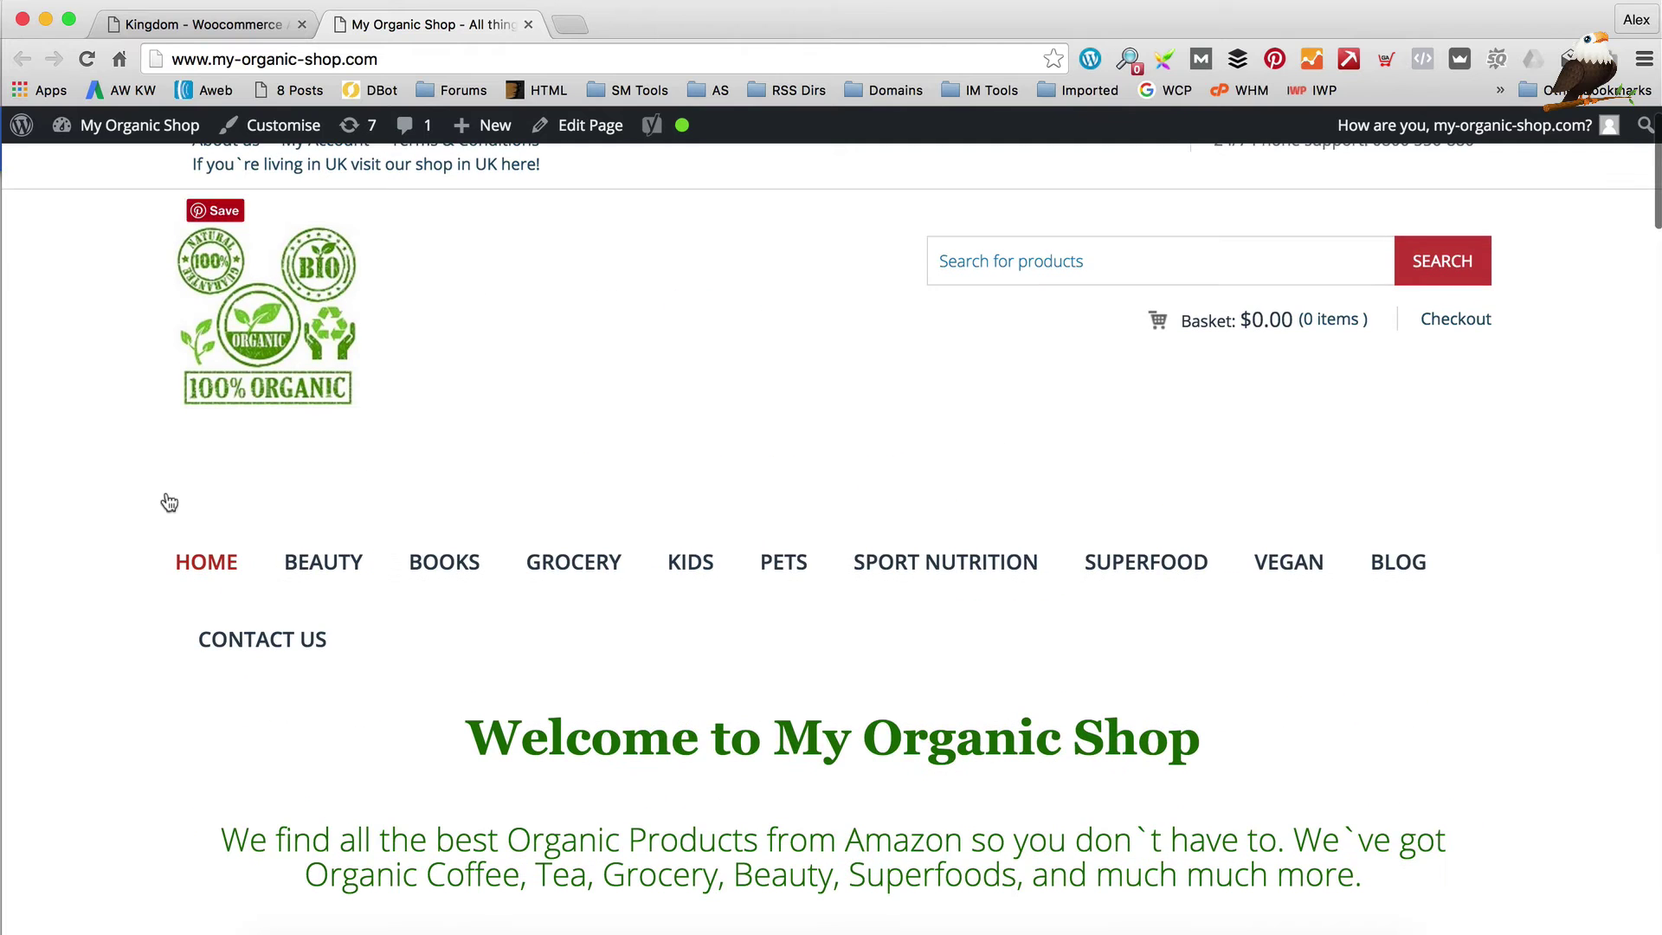
Step: Edit the Homepage page to use Revolution Slider as its Home Slider Type and update the page
{"action": "left_click", "coordinate": [597, 129]}
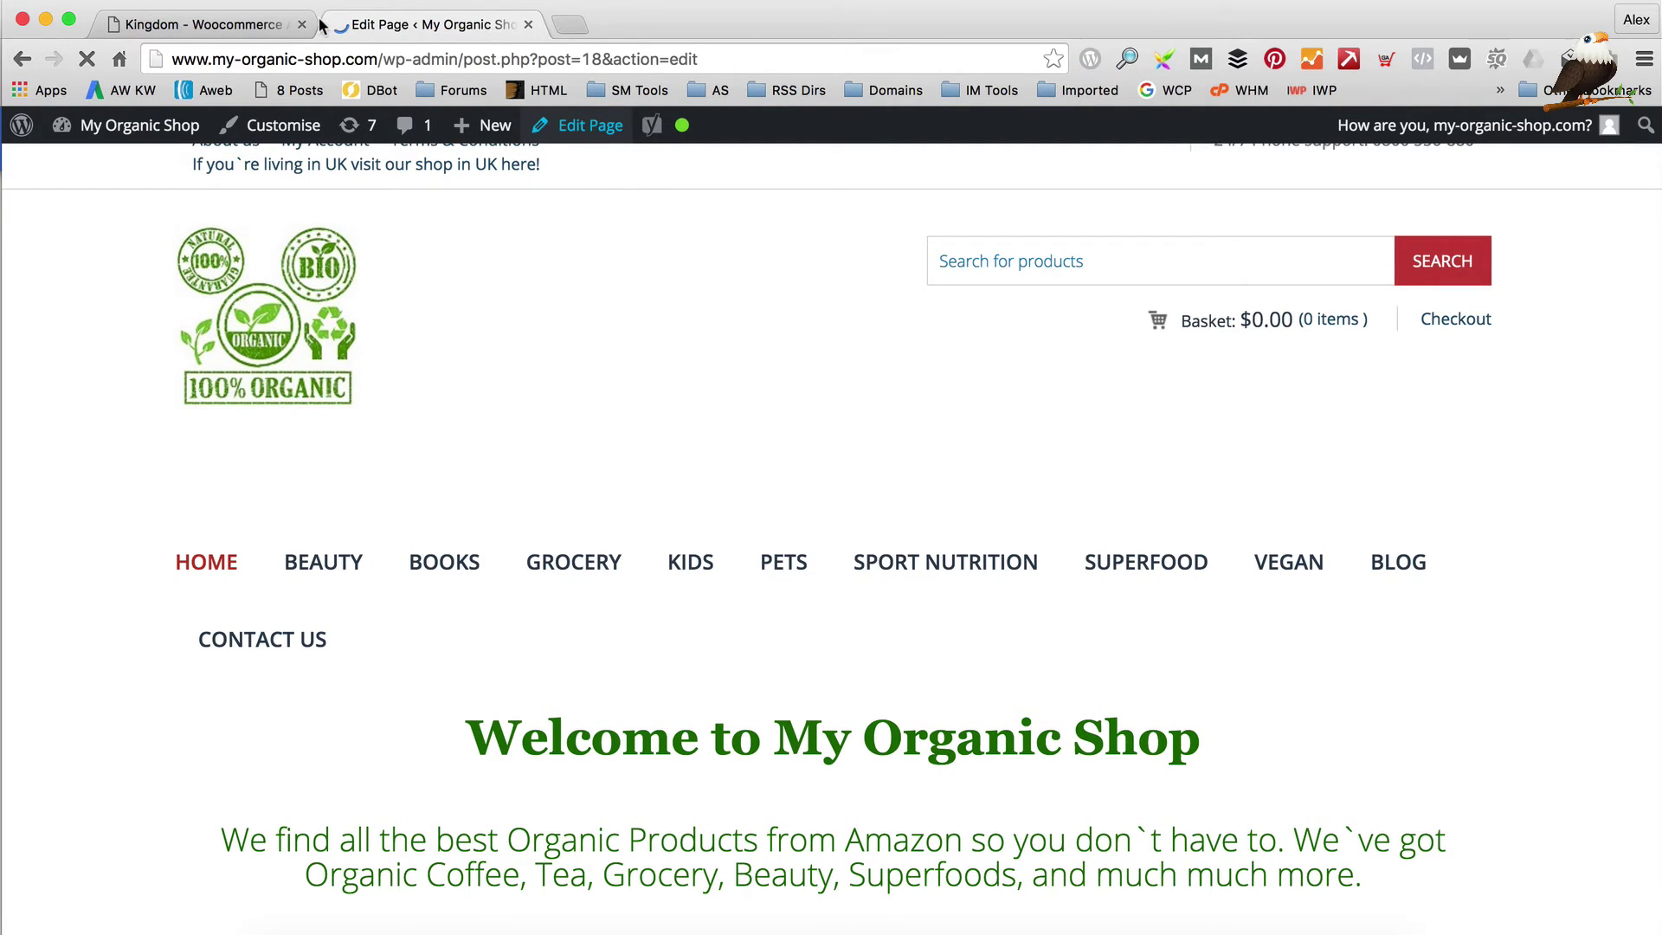
{"action": "scroll", "coordinate": [636, 338], "scroll_direction": "down", "scroll_amount": 20}
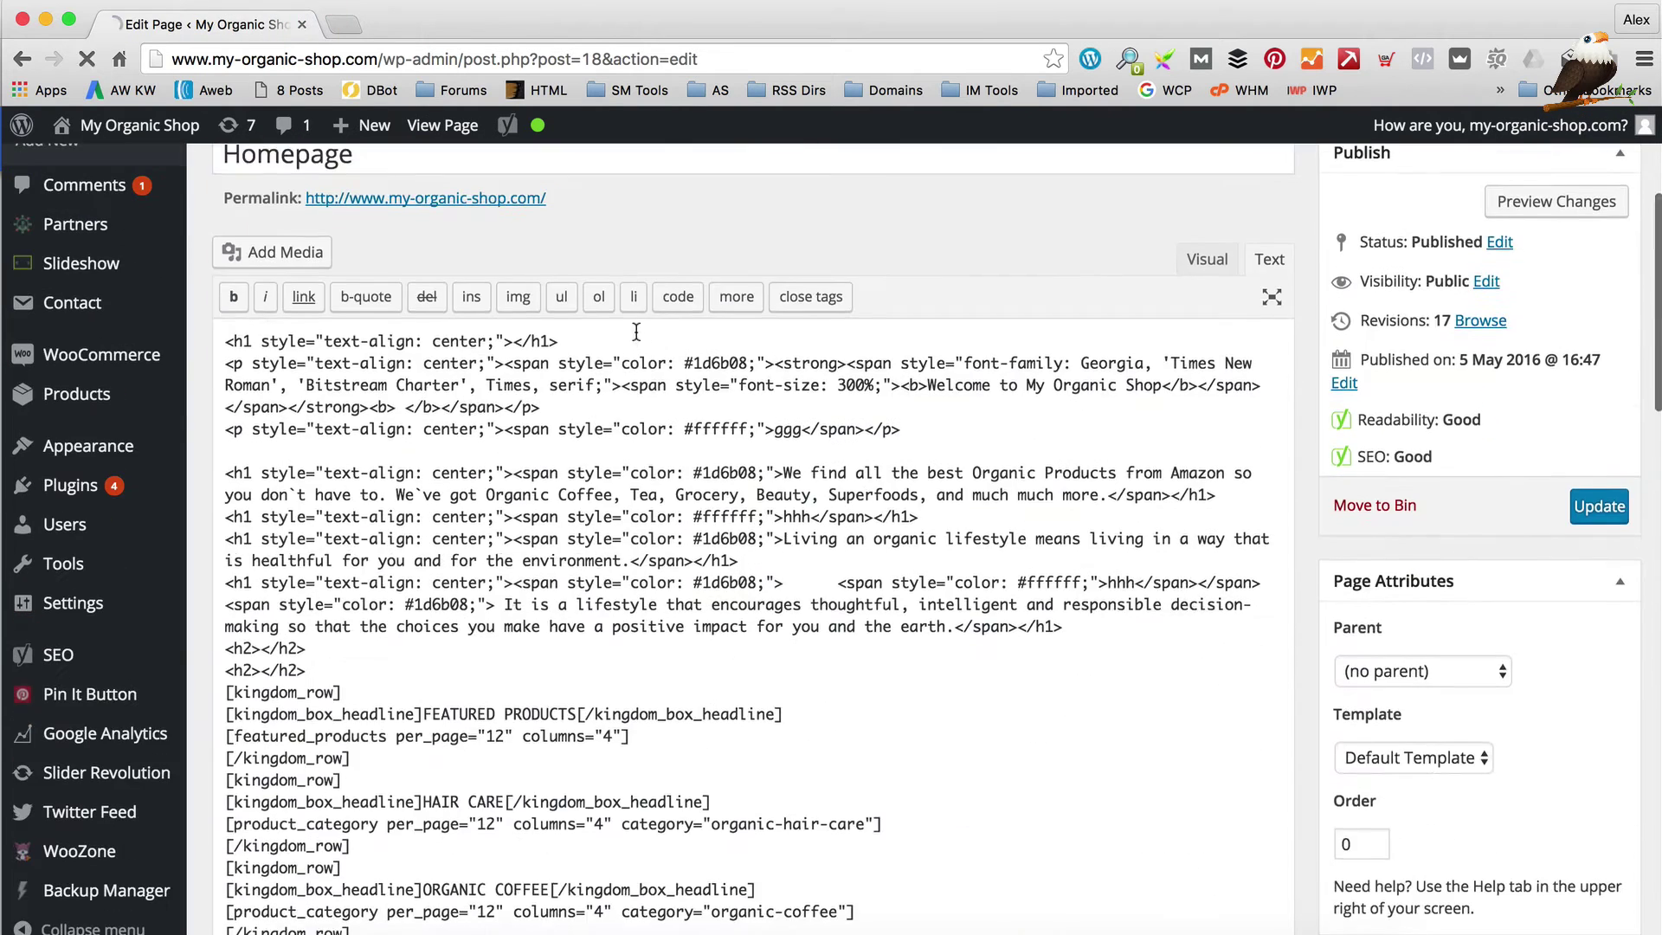
{"action": "scroll", "coordinate": [931, 461], "scroll_direction": "up", "scroll_amount": 3}
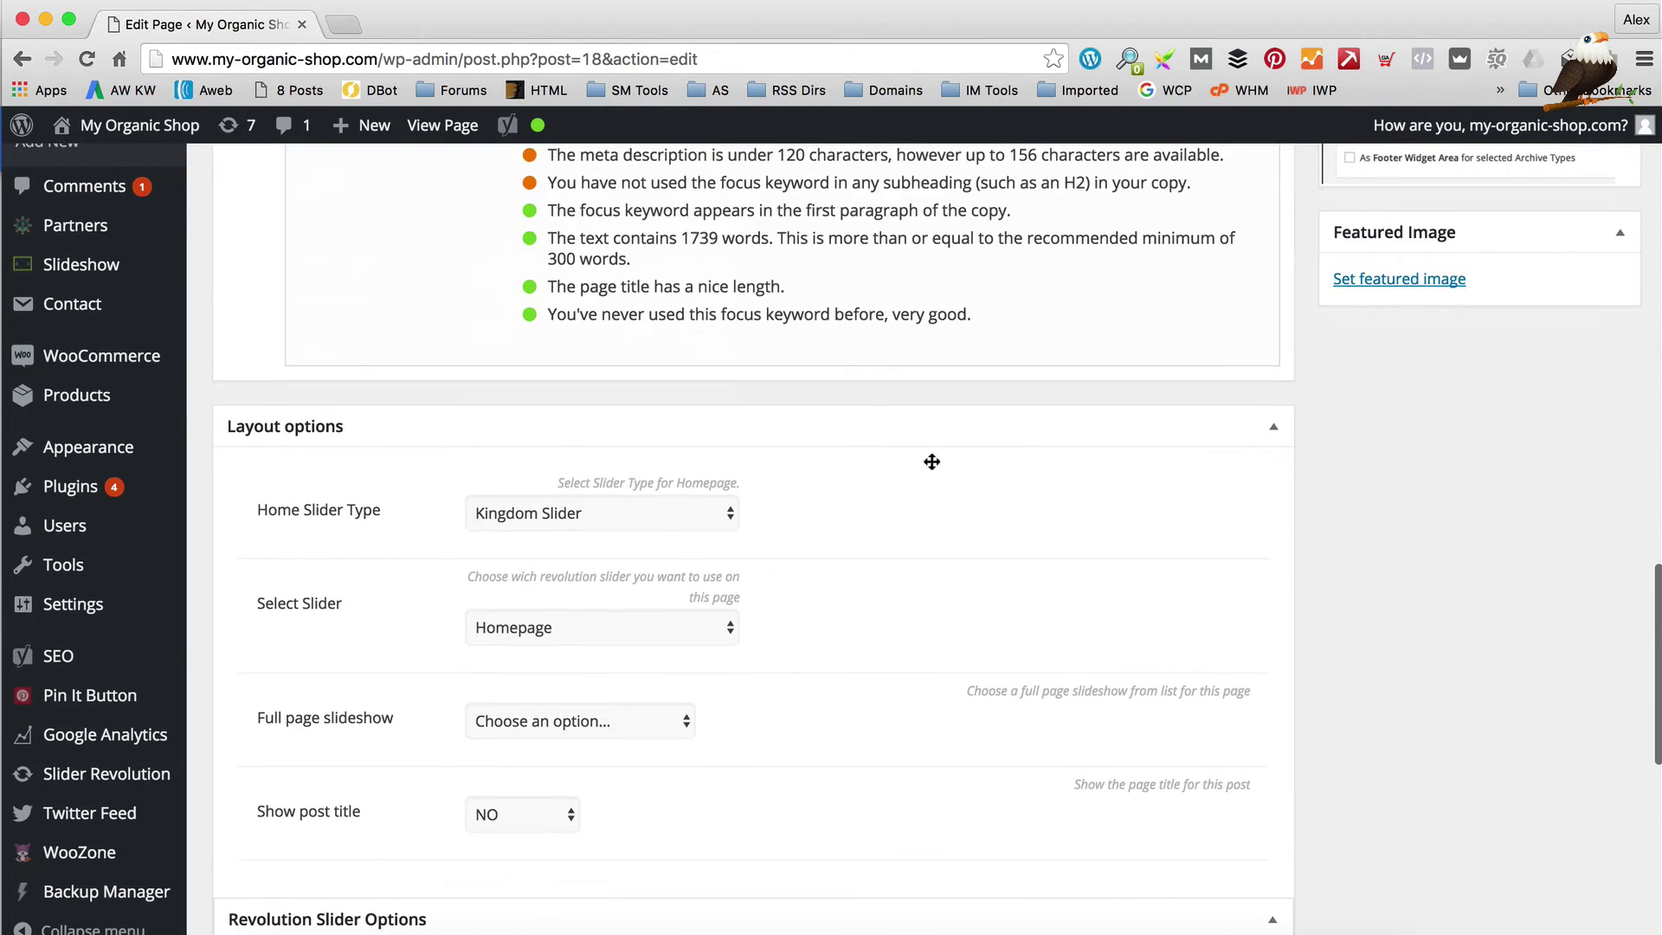
{"action": "left_click", "coordinate": [649, 515]}
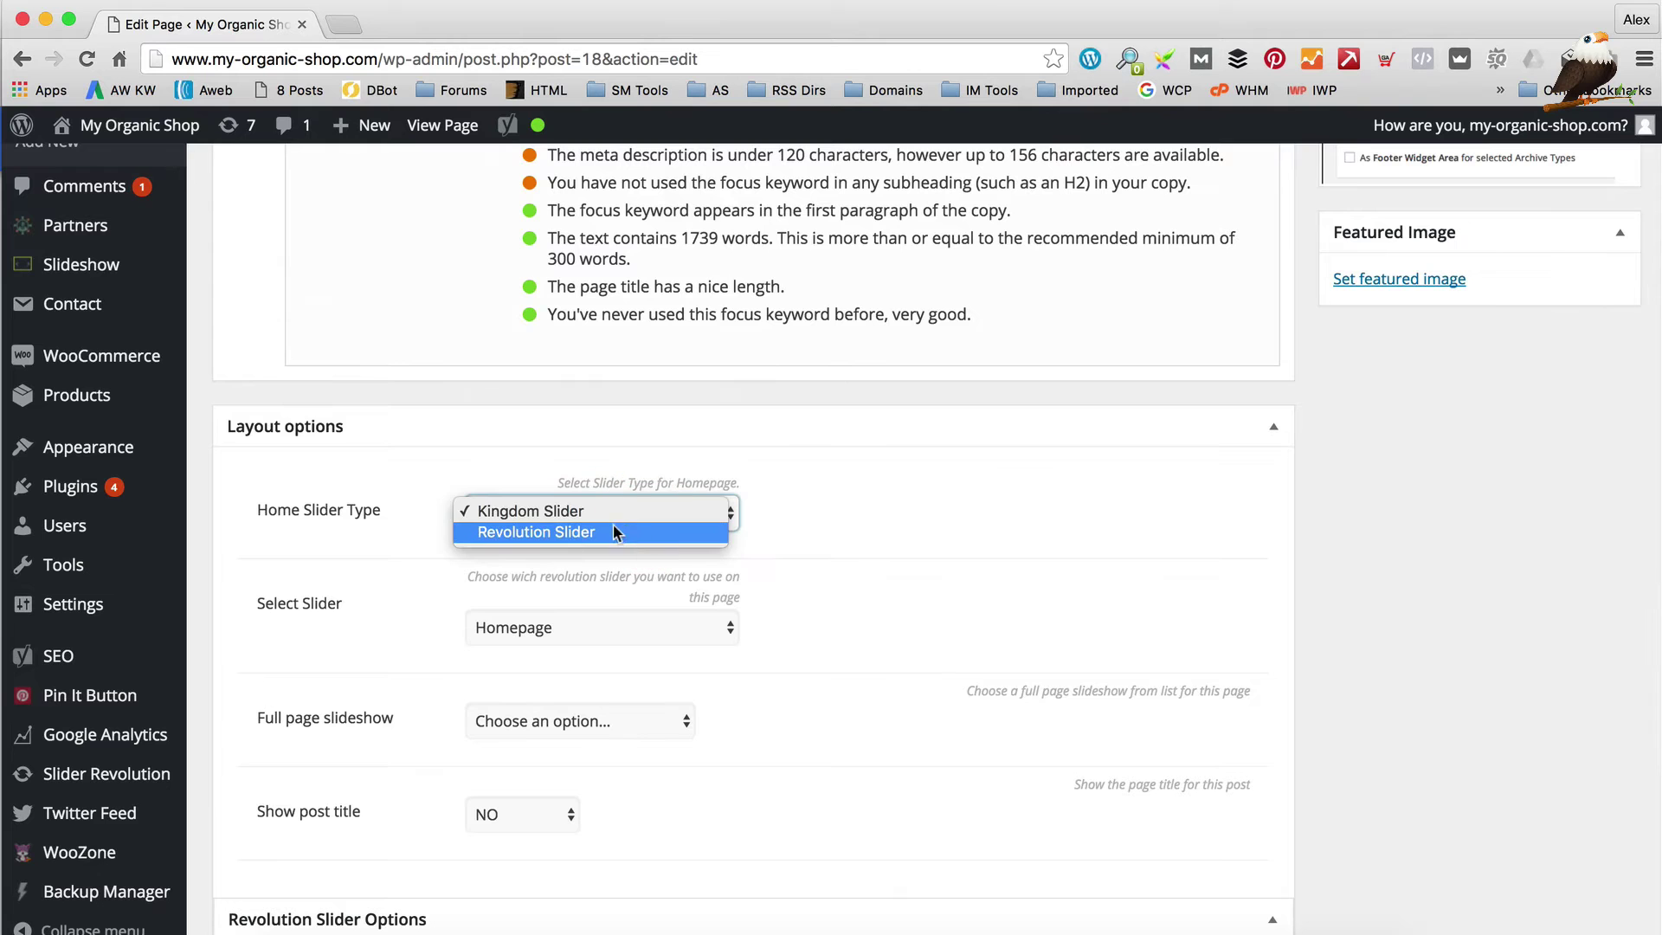
{"action": "left_click", "coordinate": [622, 531]}
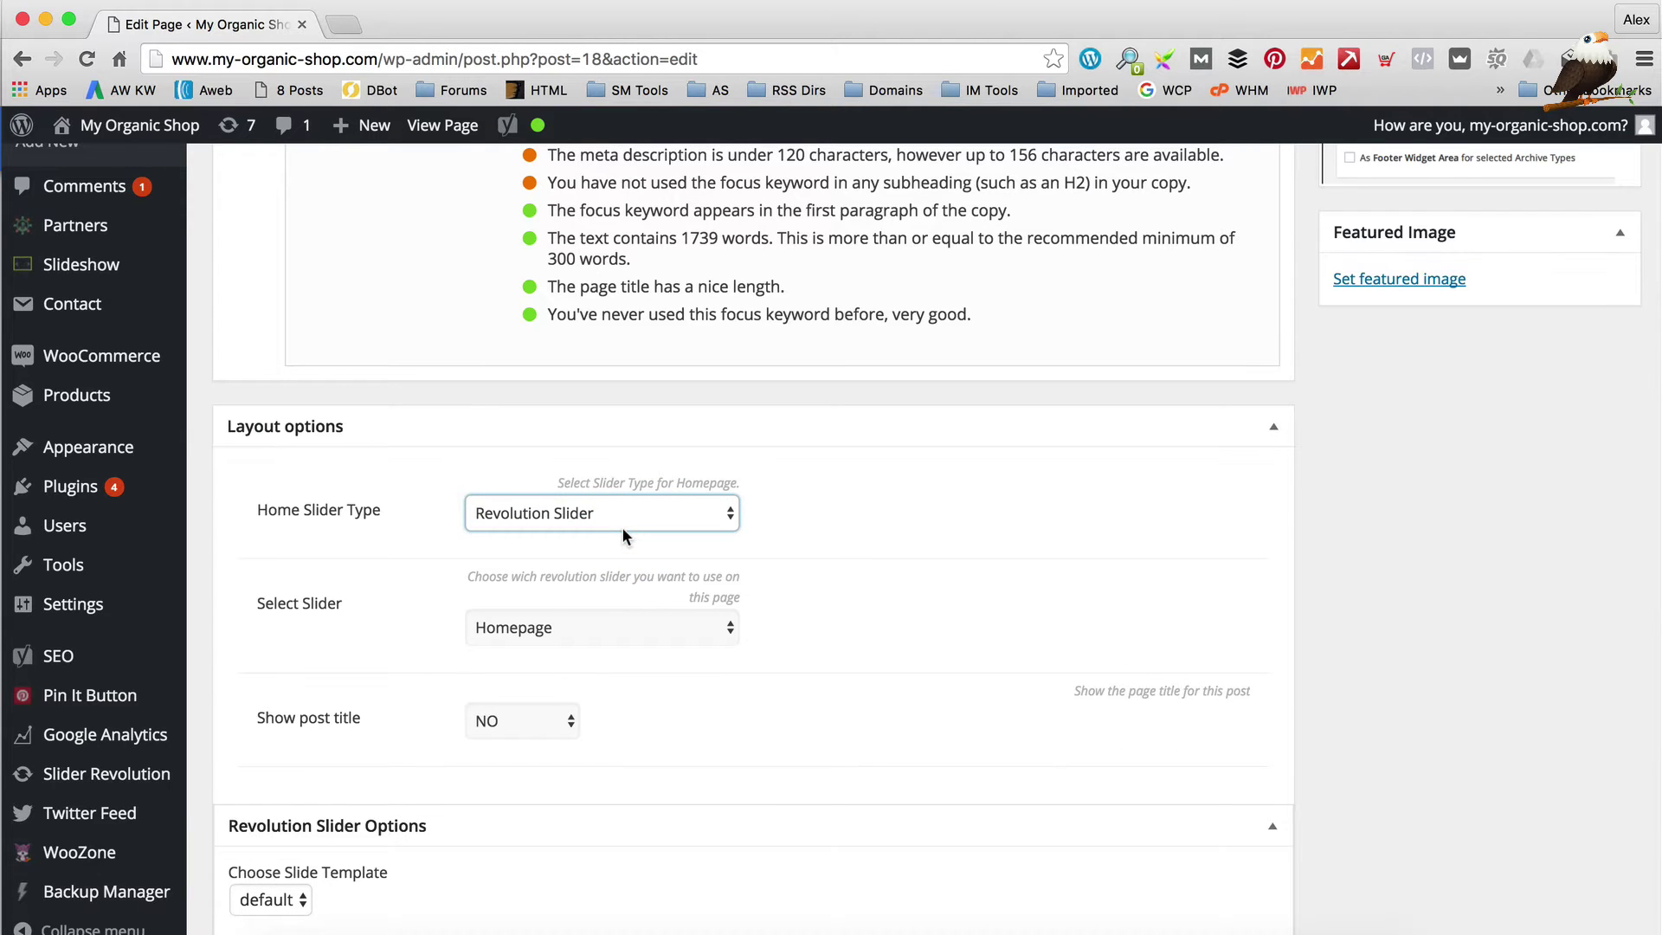
{"action": "scroll", "coordinate": [556, 528], "scroll_direction": "up", "scroll_amount": 15}
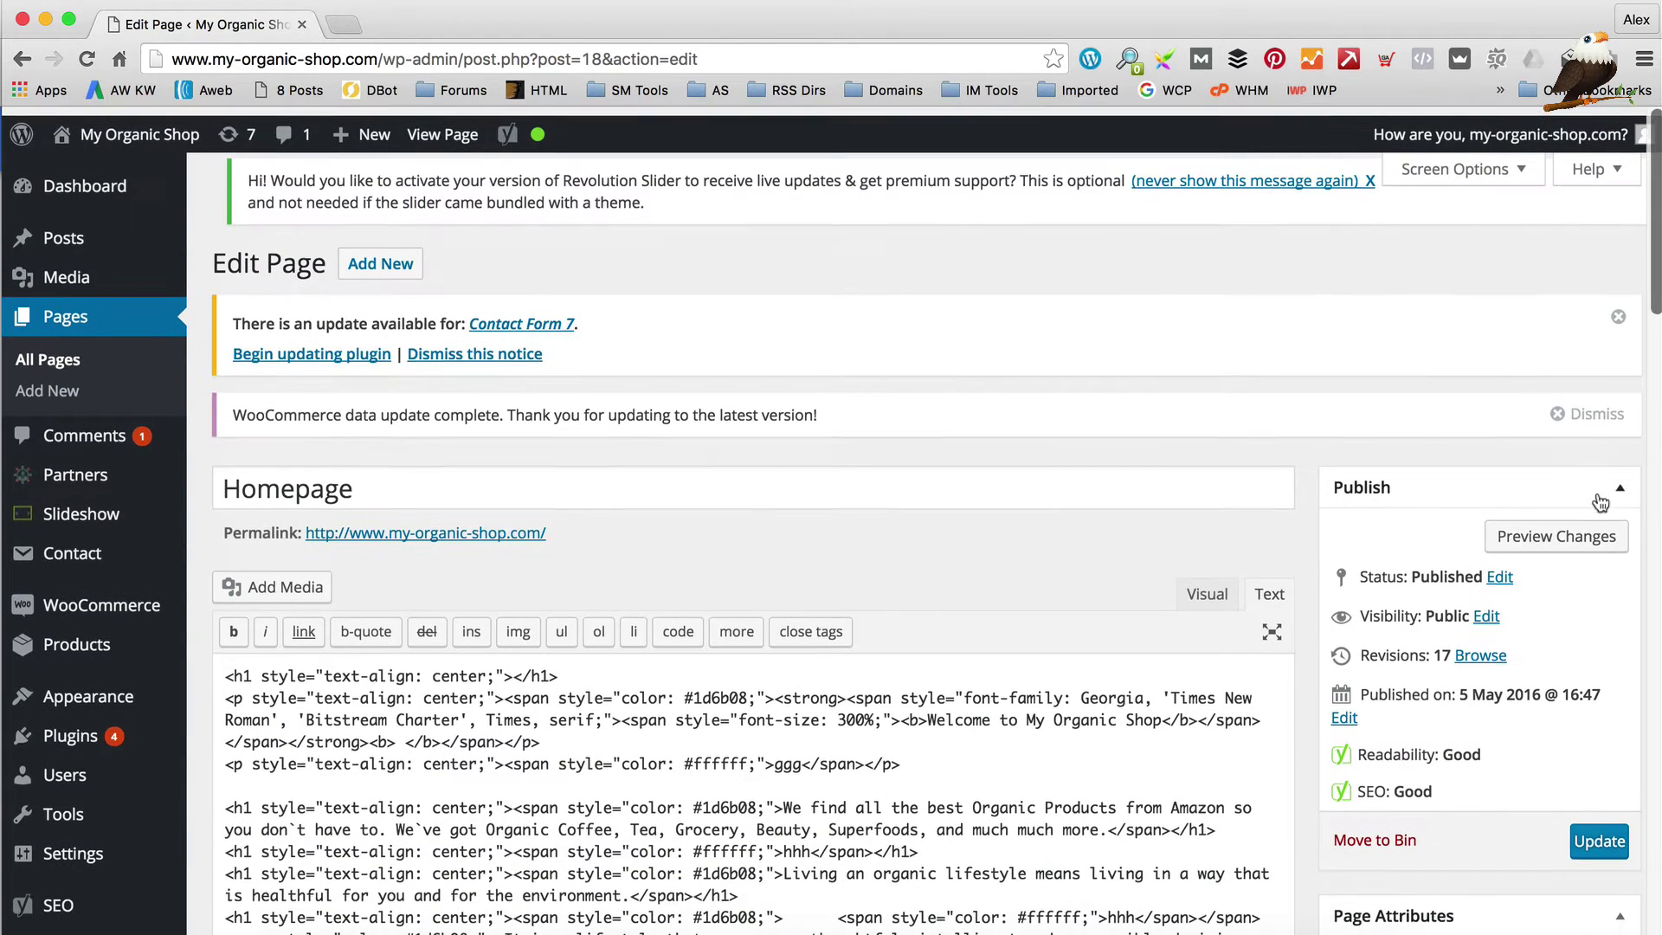
{"action": "left_click", "coordinate": [1596, 838]}
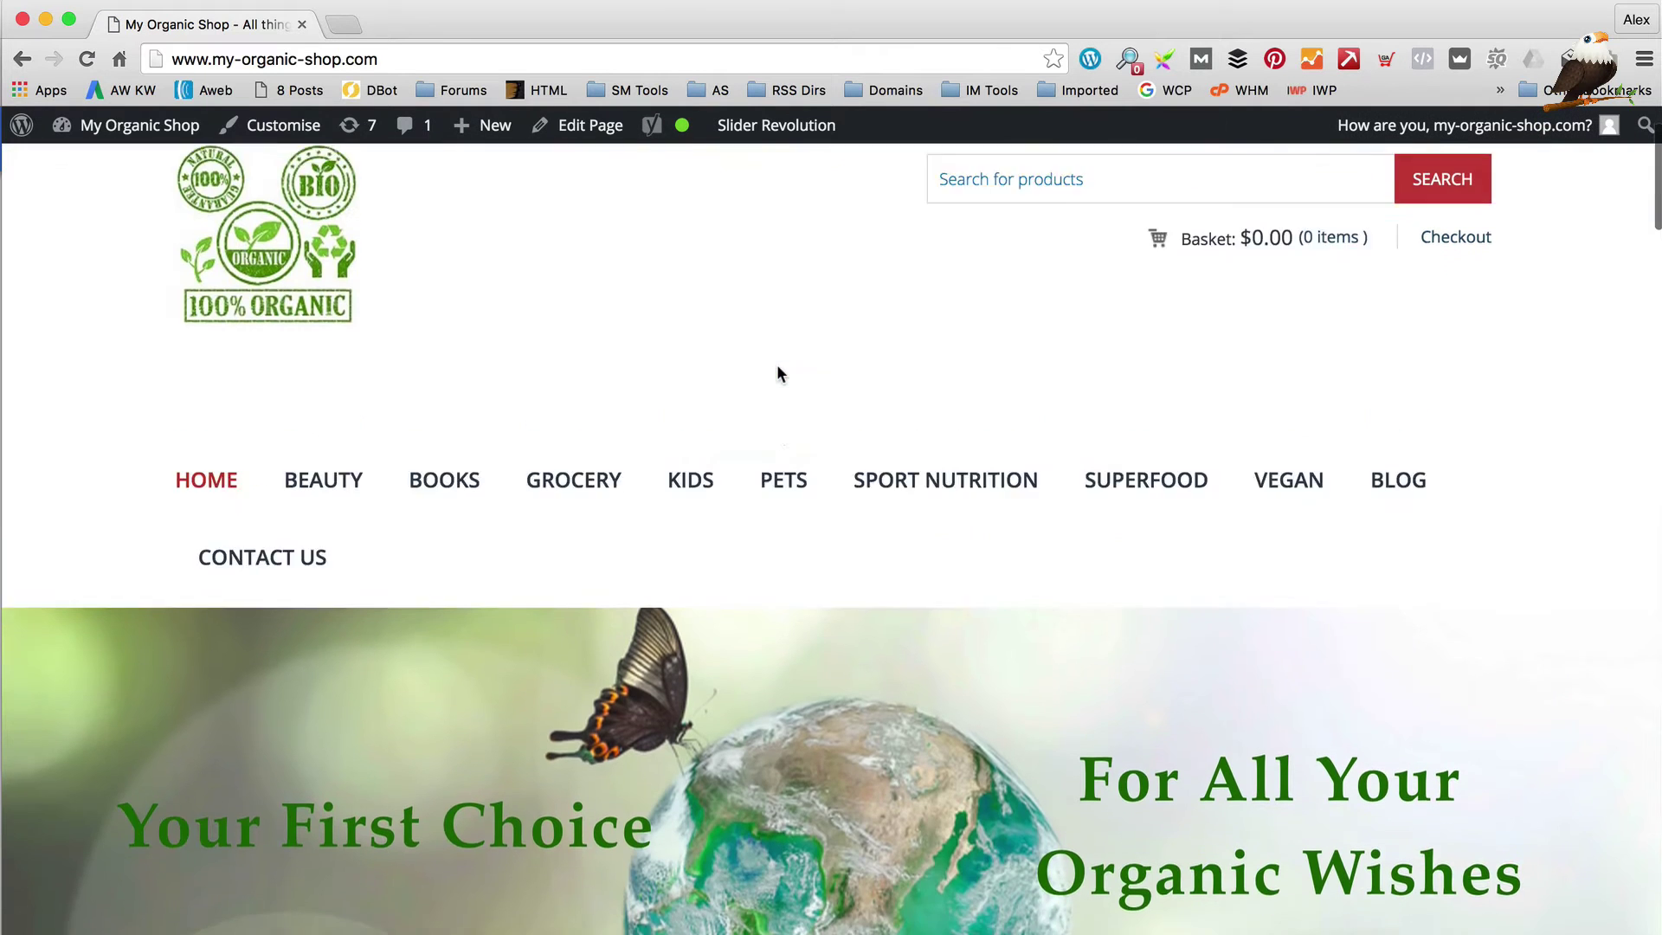
Step: Edit the Homepage page again, set Show post title to YES in its layout options, and update the page
{"action": "left_click", "coordinate": [574, 120]}
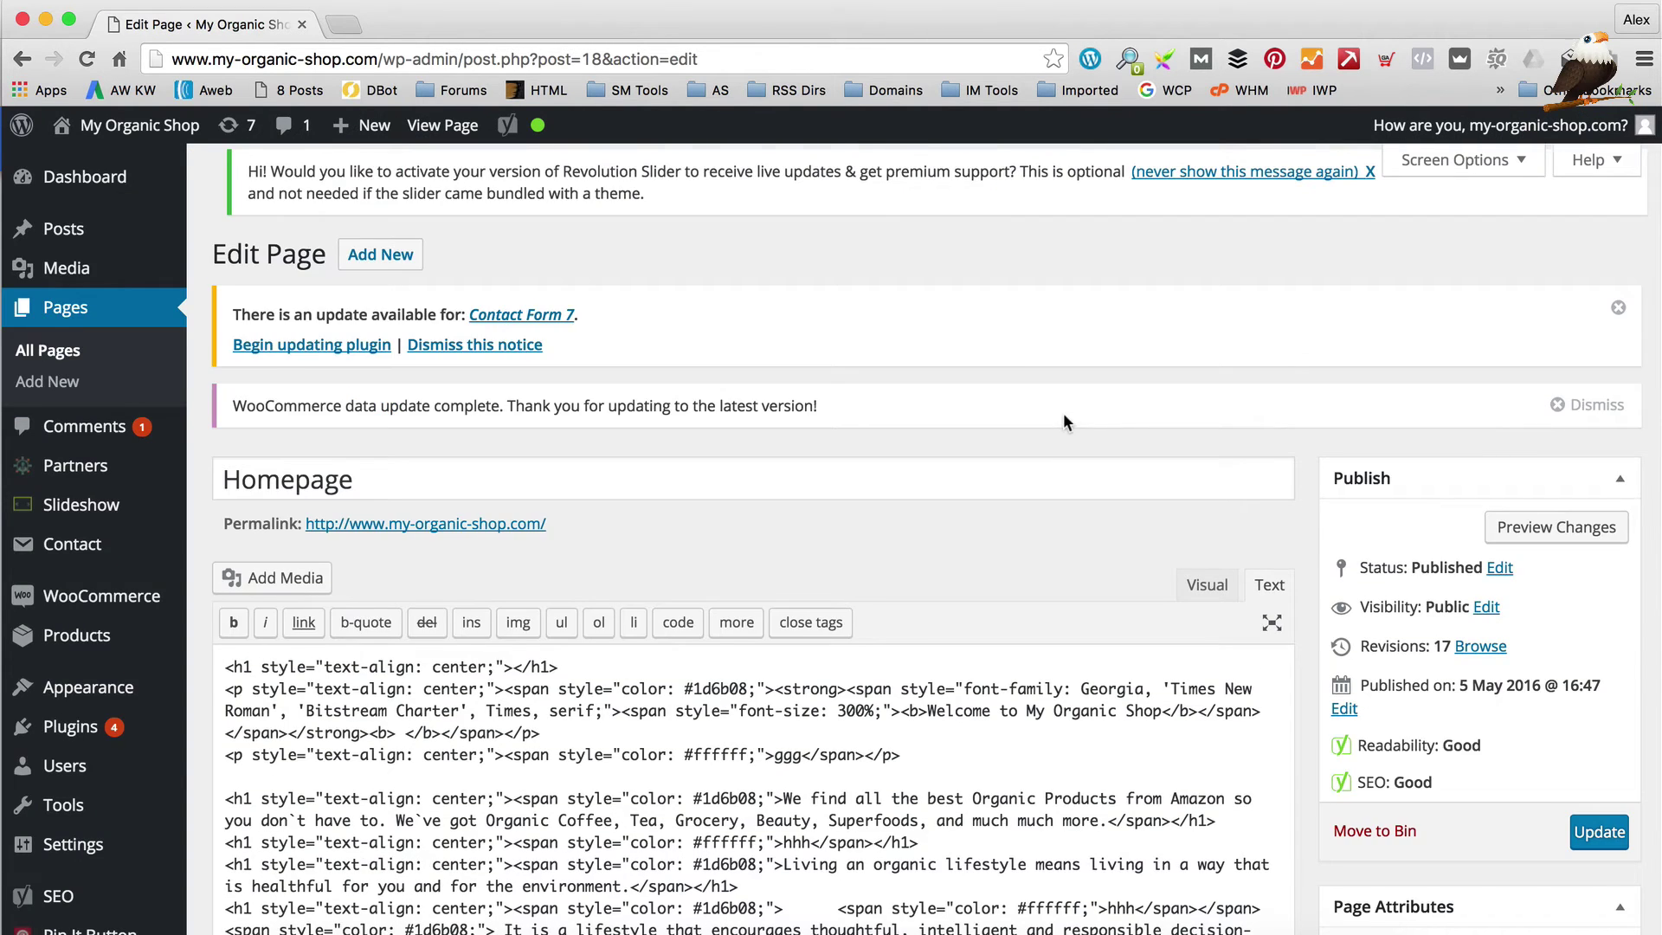
{"action": "scroll", "coordinate": [1063, 412], "scroll_direction": "down", "scroll_amount": 10}
{"action": "scroll", "coordinate": [1063, 412], "scroll_direction": "down", "scroll_amount": 10}
{"action": "scroll", "coordinate": [1035, 436], "scroll_direction": "up", "scroll_amount": 4}
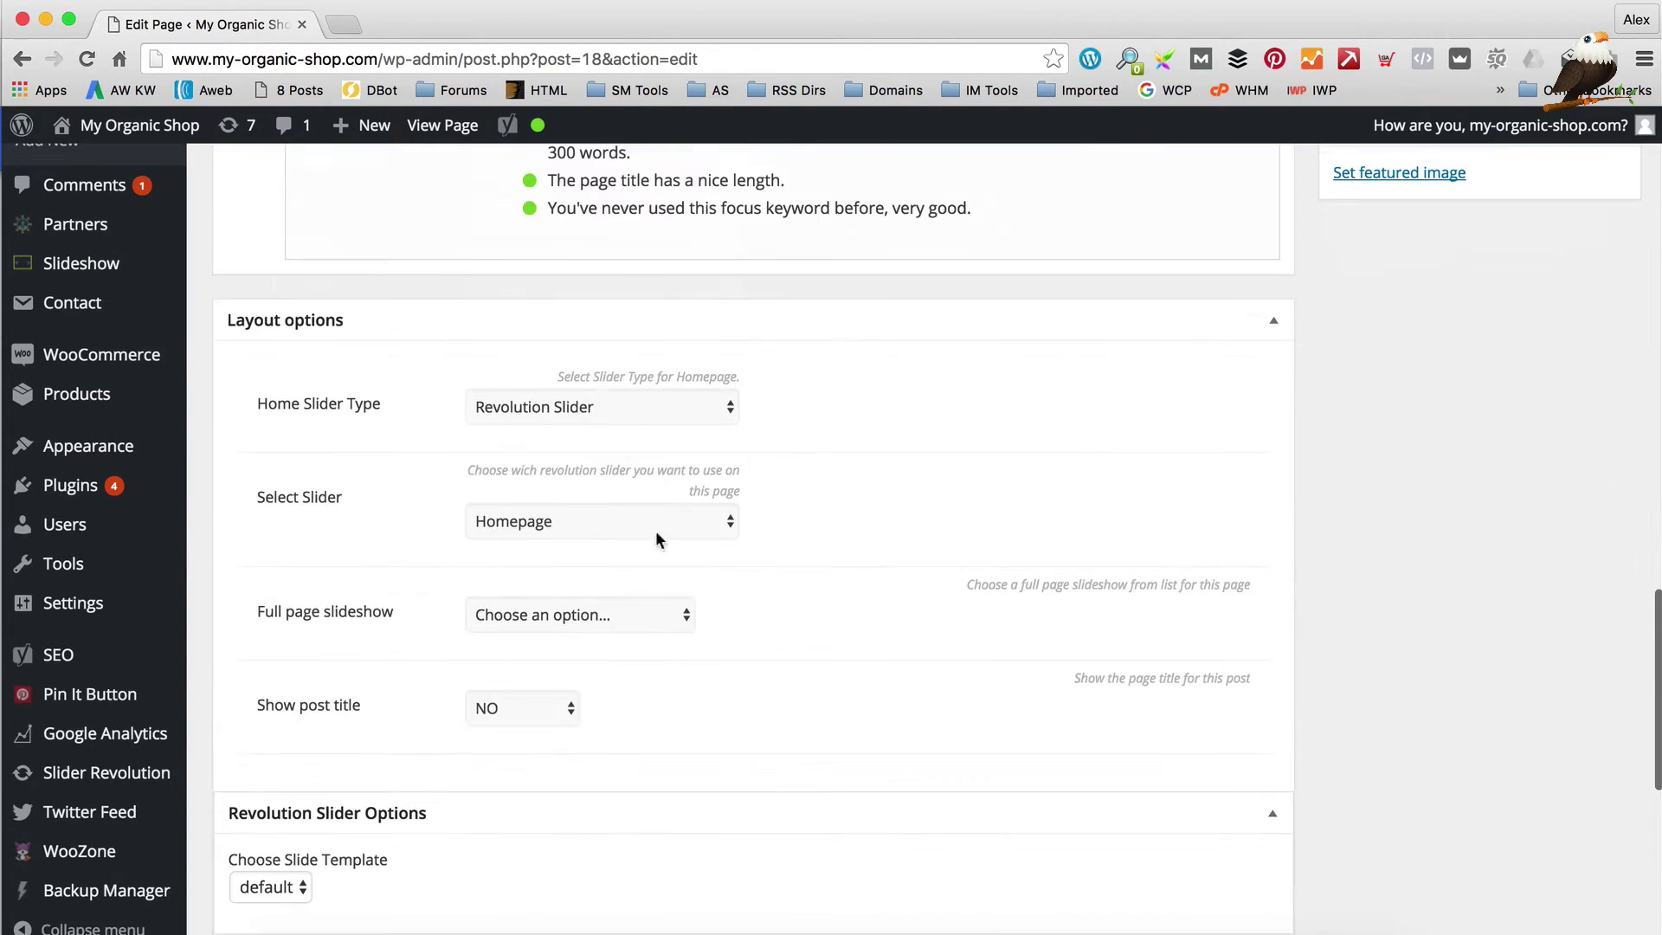
{"action": "left_click", "coordinate": [539, 711]}
{"action": "left_click", "coordinate": [538, 708]}
{"action": "scroll", "coordinate": [1158, 638], "scroll_direction": "up", "scroll_amount": 15}
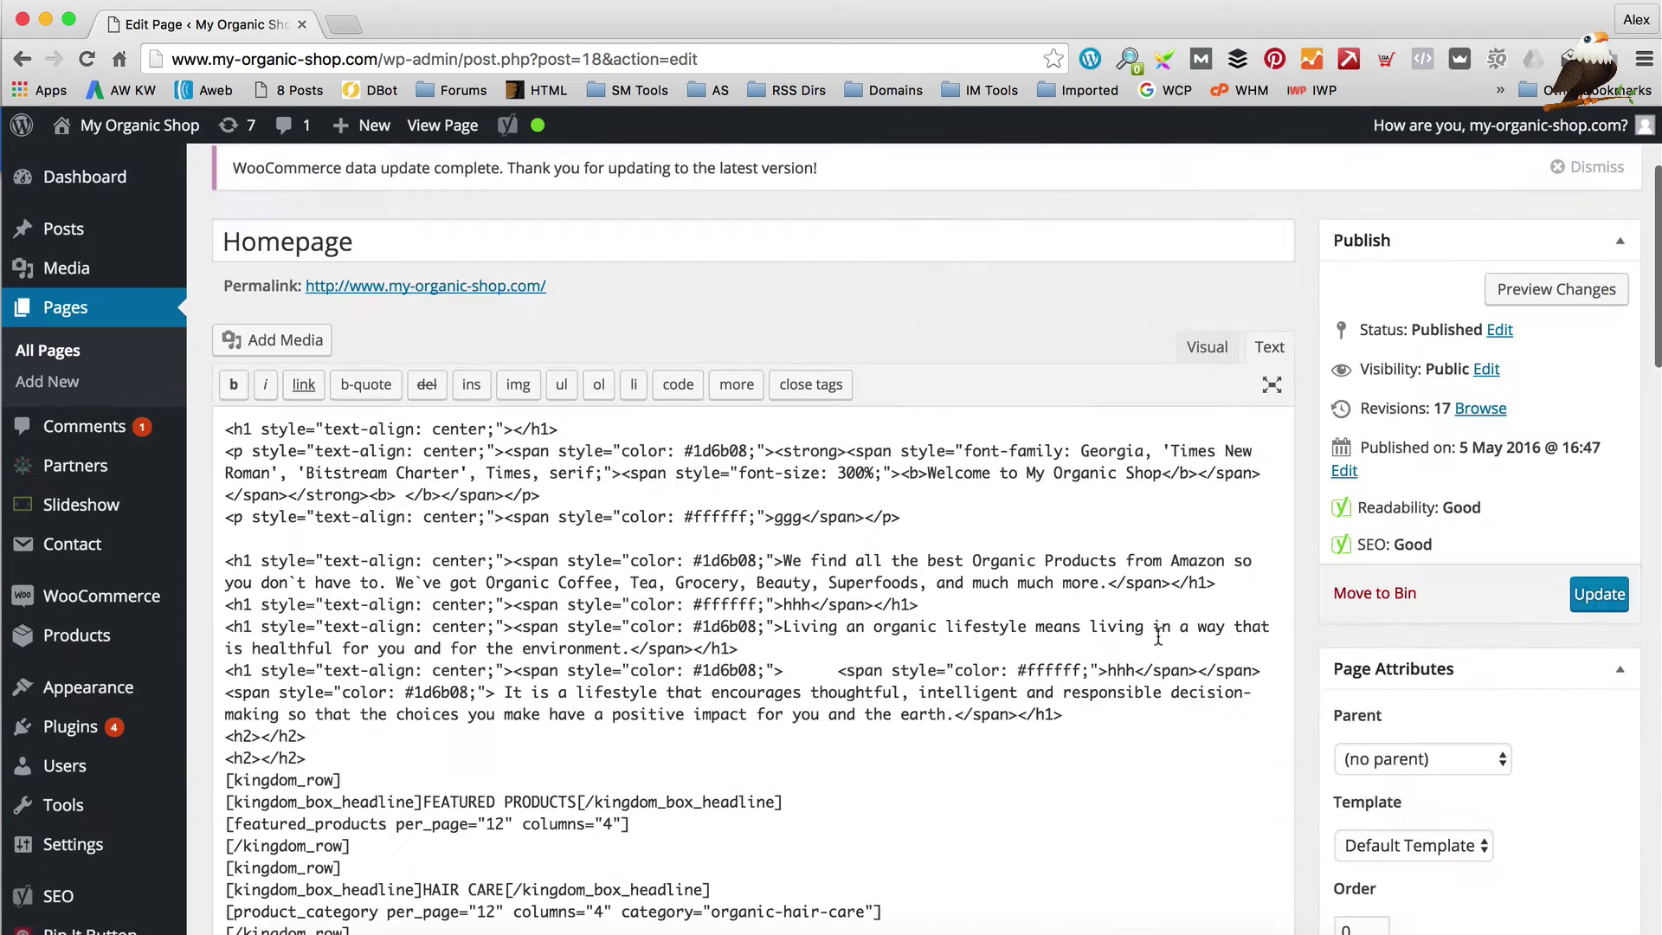
{"action": "left_click", "coordinate": [1599, 595]}
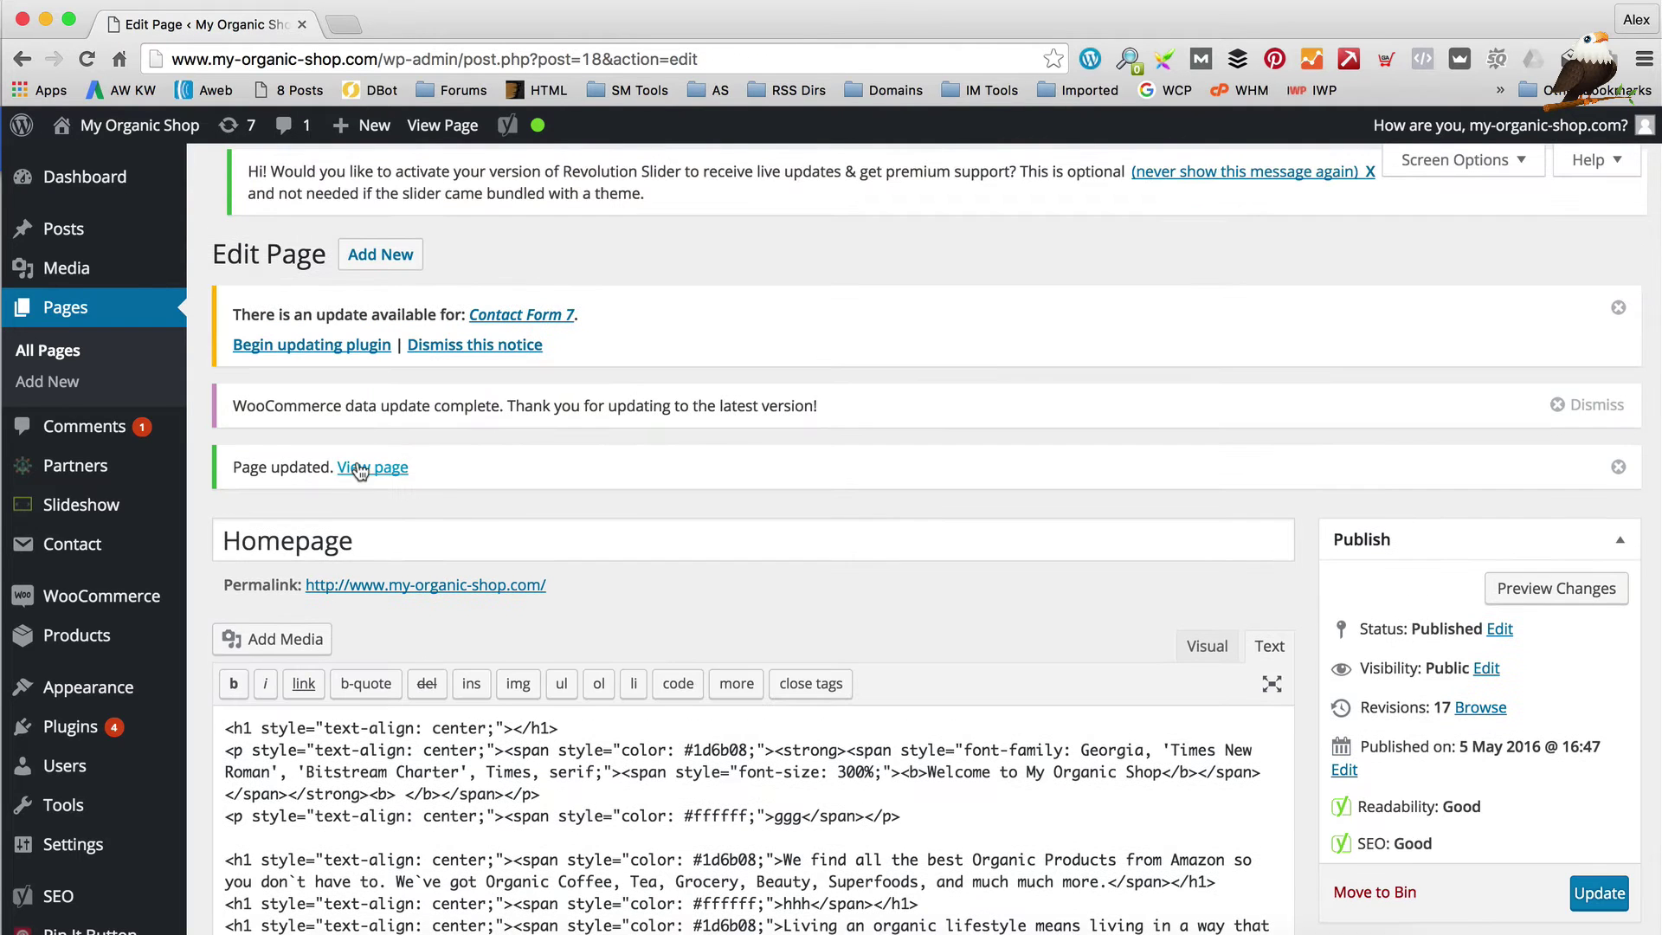
Step: View the live homepage and check the page title area directly beneath the slider banner
{"action": "left_click", "coordinate": [360, 467]}
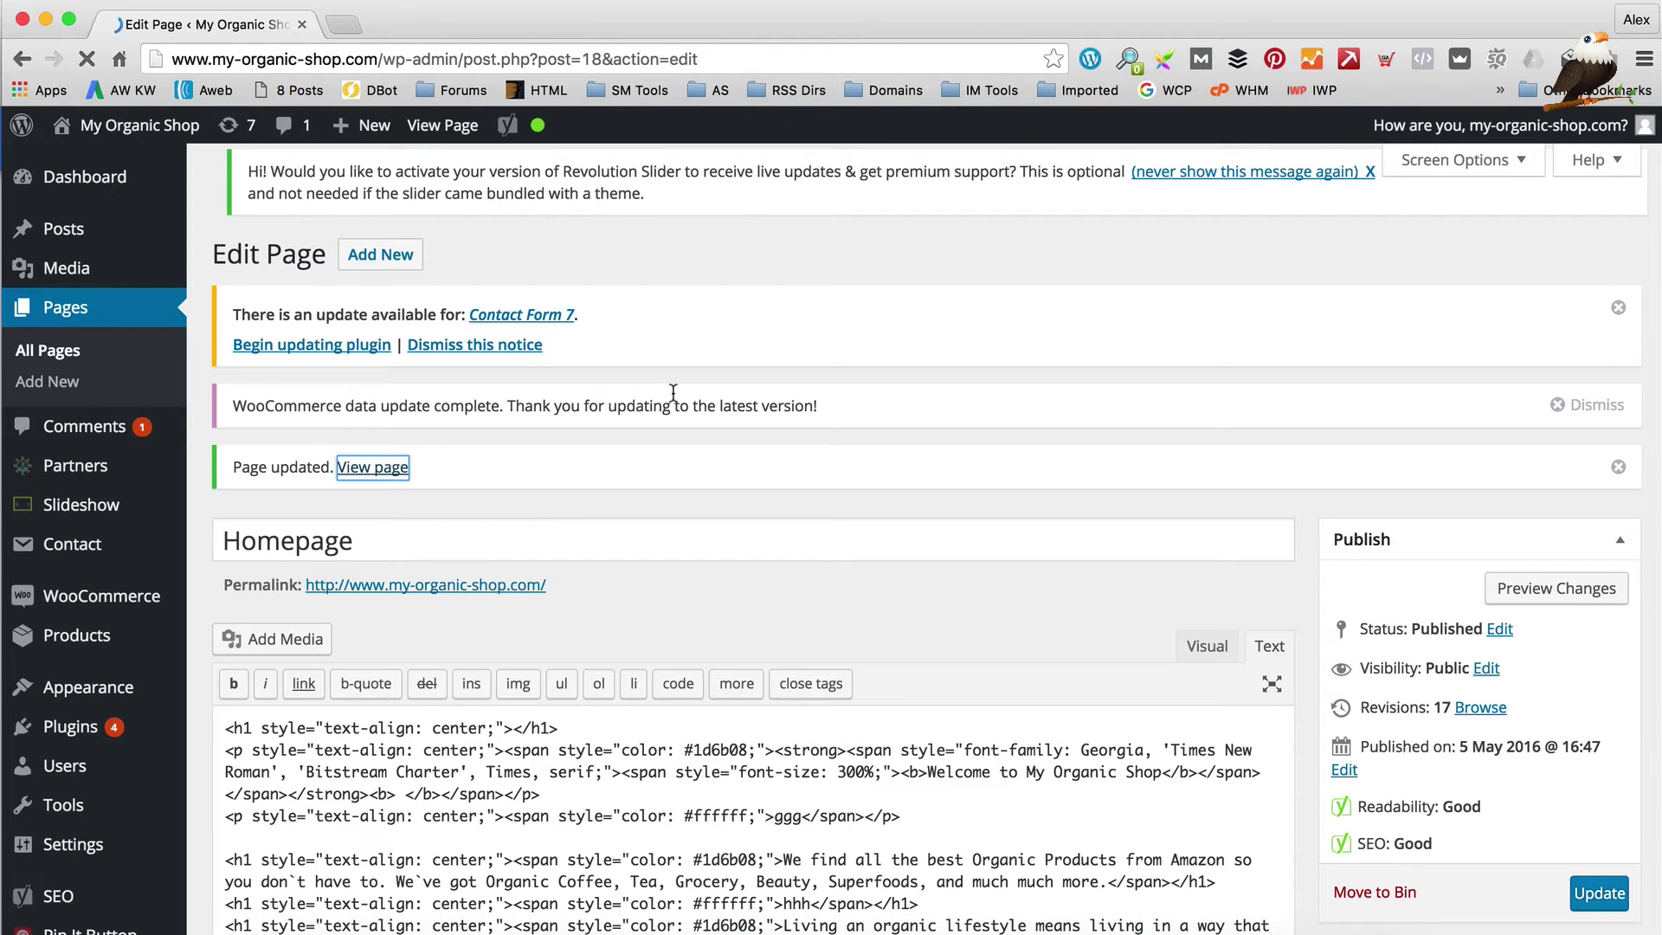
{"action": "scroll", "coordinate": [675, 399], "scroll_direction": "down", "scroll_amount": 3}
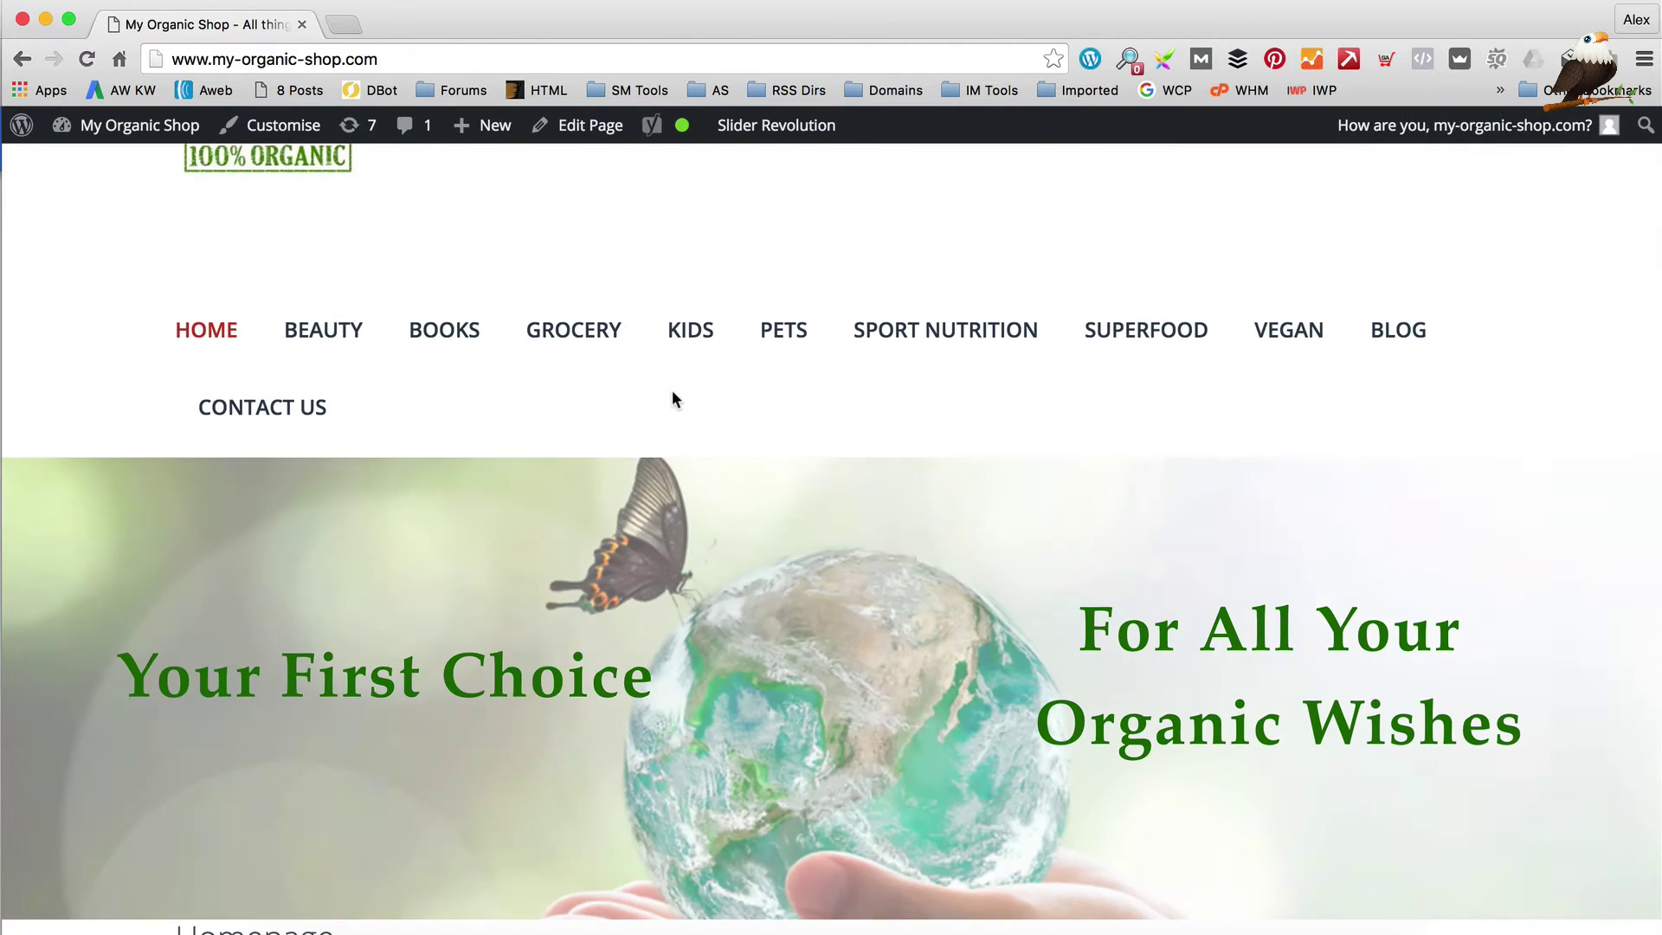
{"action": "scroll", "coordinate": [675, 399], "scroll_direction": "down", "scroll_amount": 5}
{"action": "triple_click", "coordinate": [208, 510]}
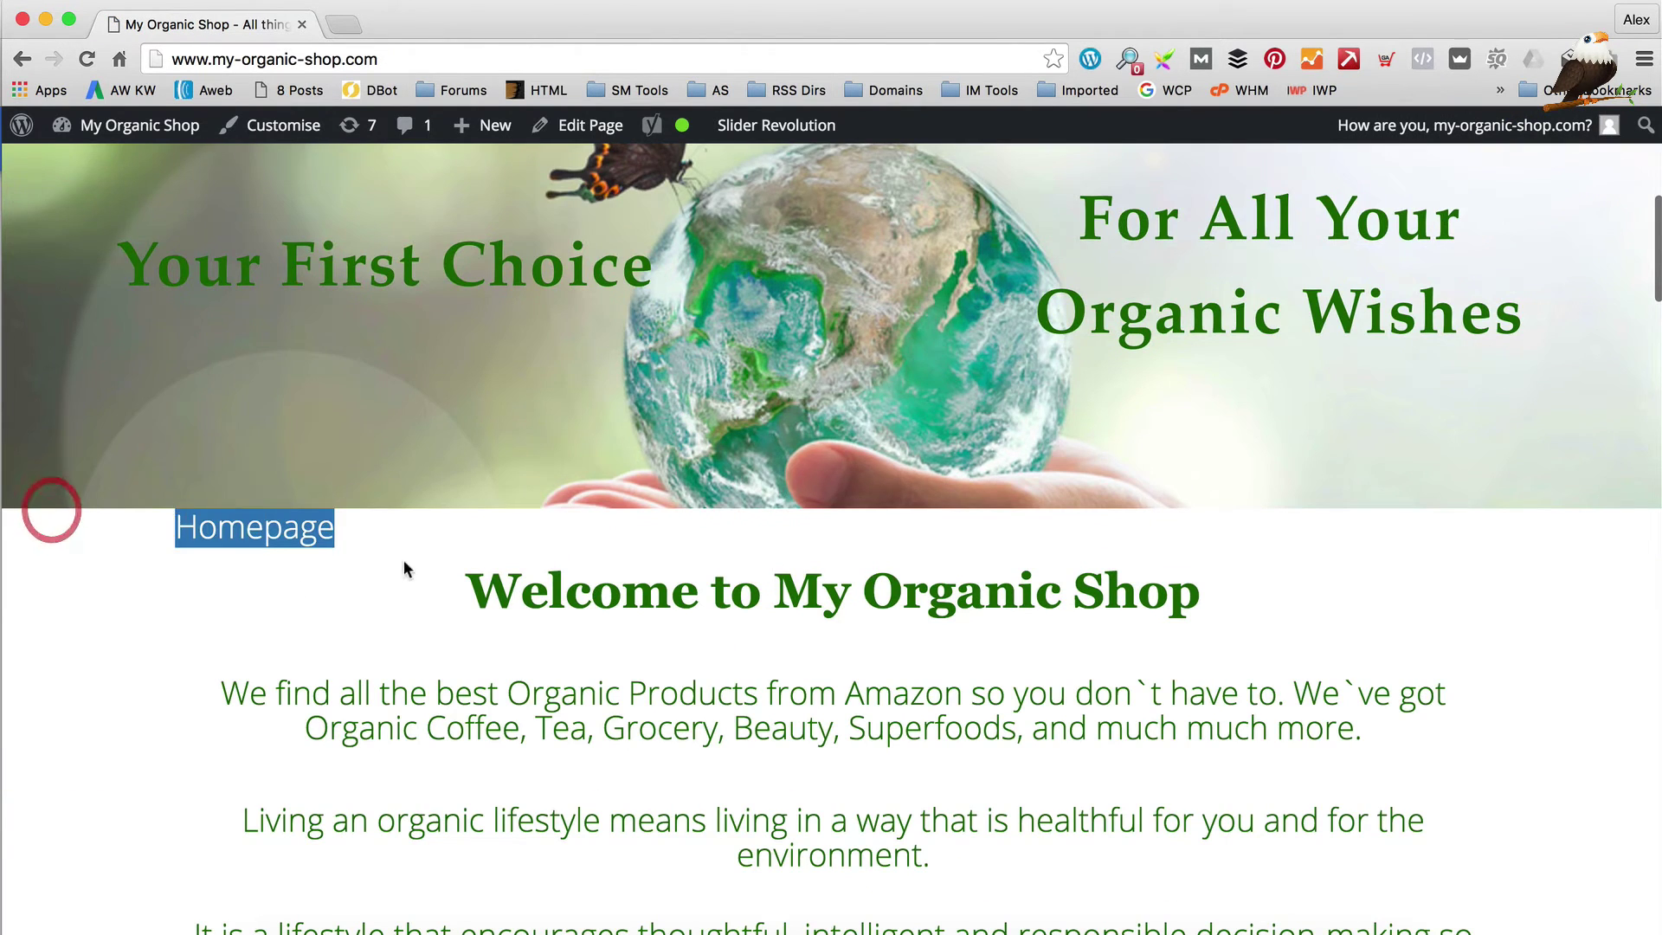
Step: Edit the Homepage page, set Show post title to NO in its layout options, and update the page
{"action": "left_click", "coordinate": [600, 130]}
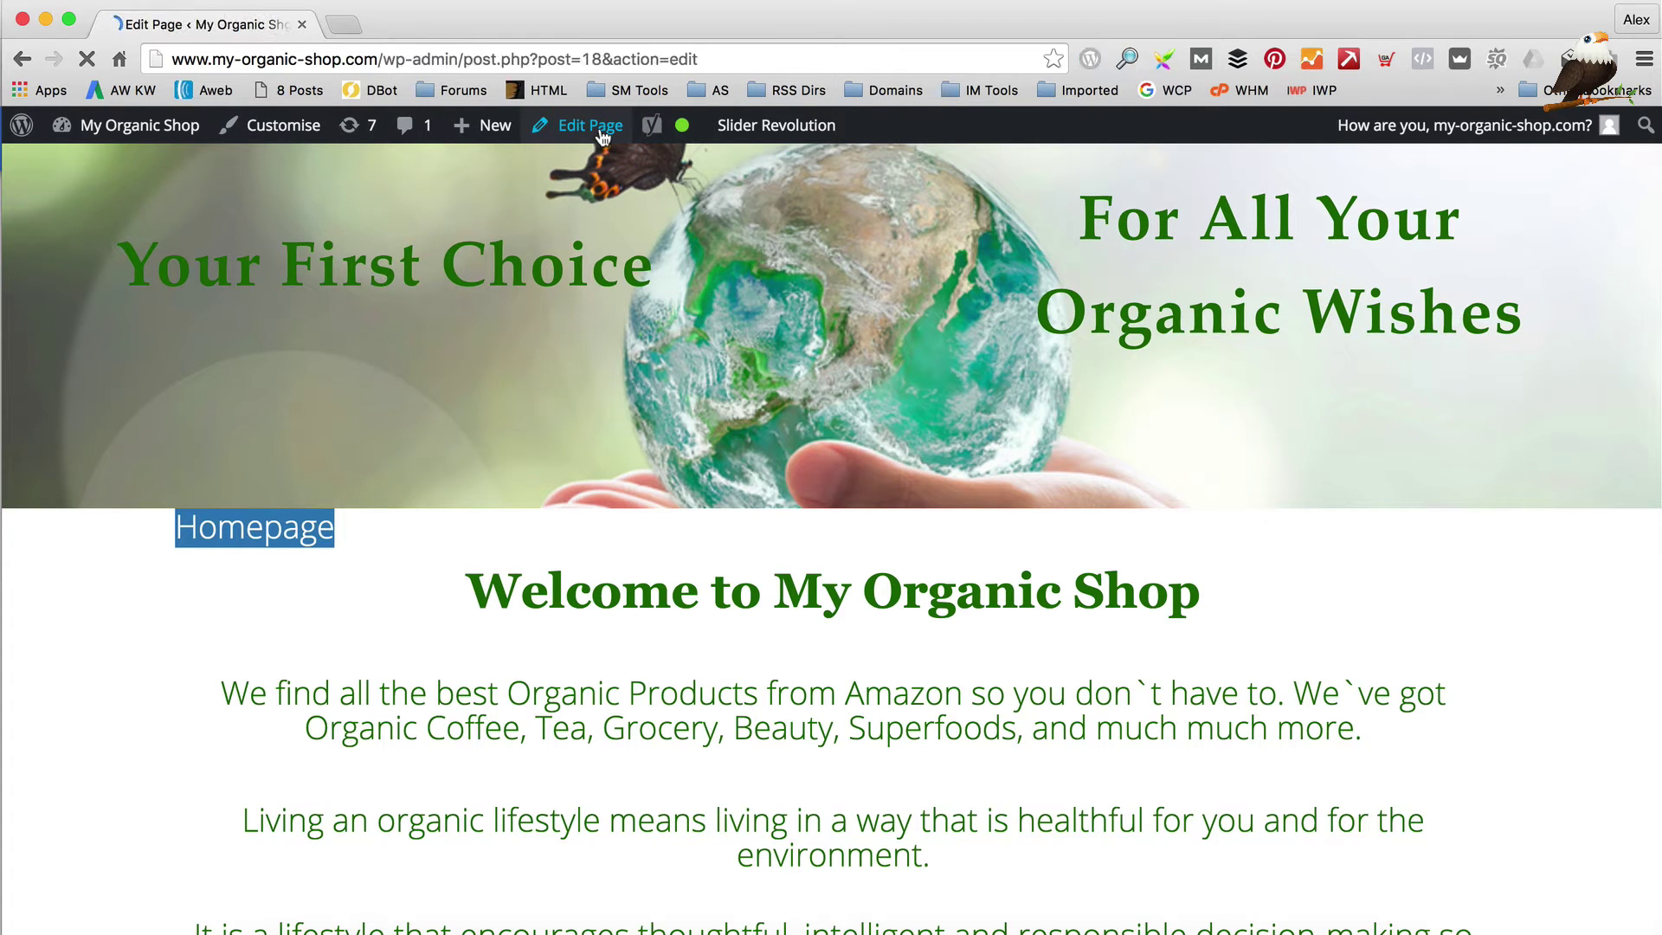
{"action": "scroll", "coordinate": [869, 324], "scroll_direction": "down", "scroll_amount": 15}
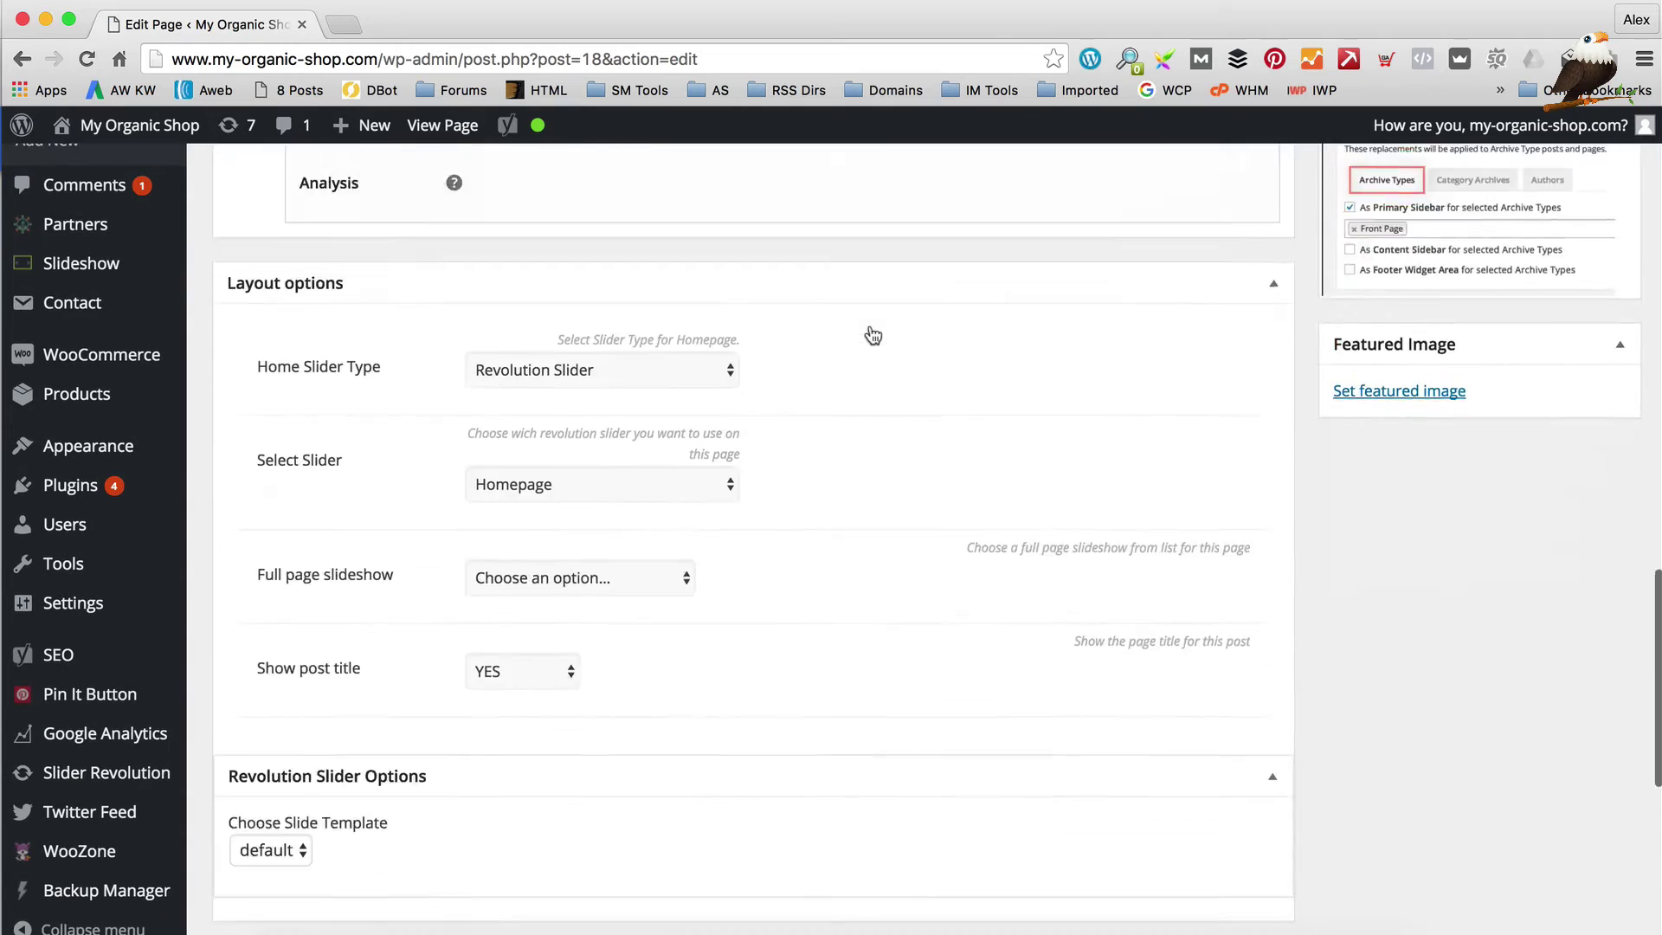
{"action": "scroll", "coordinate": [662, 520], "scroll_direction": "up", "scroll_amount": 5}
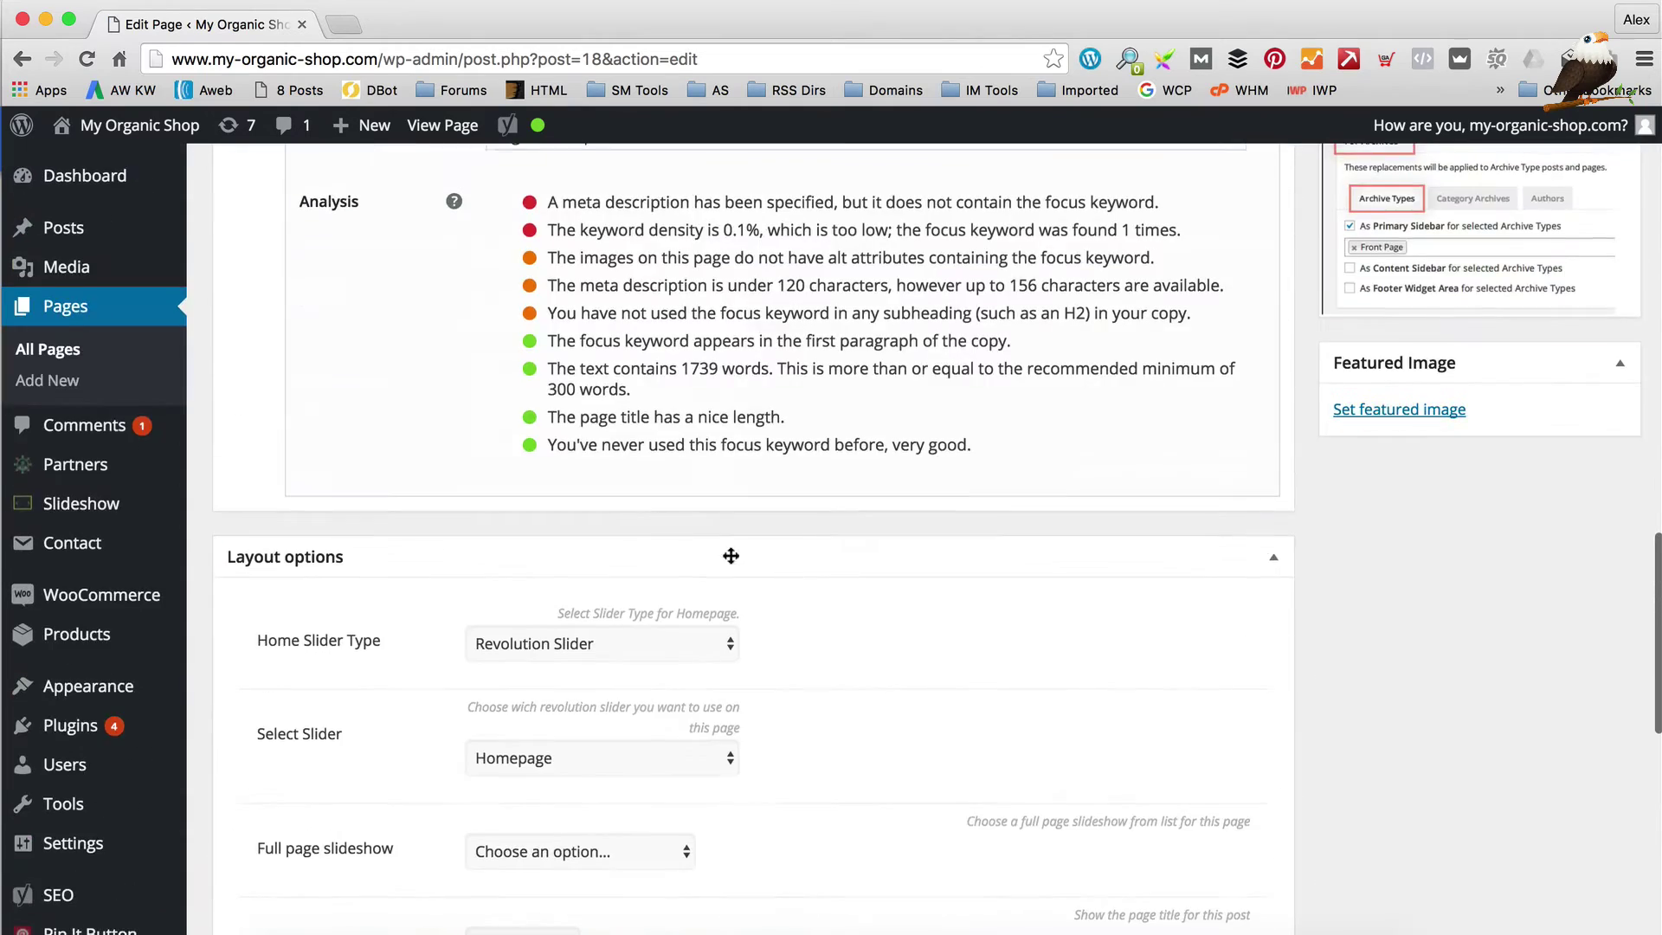
{"action": "scroll", "coordinate": [661, 597], "scroll_direction": "down", "scroll_amount": 3}
{"action": "left_click", "coordinate": [493, 664]}
{"action": "left_click", "coordinate": [494, 686]}
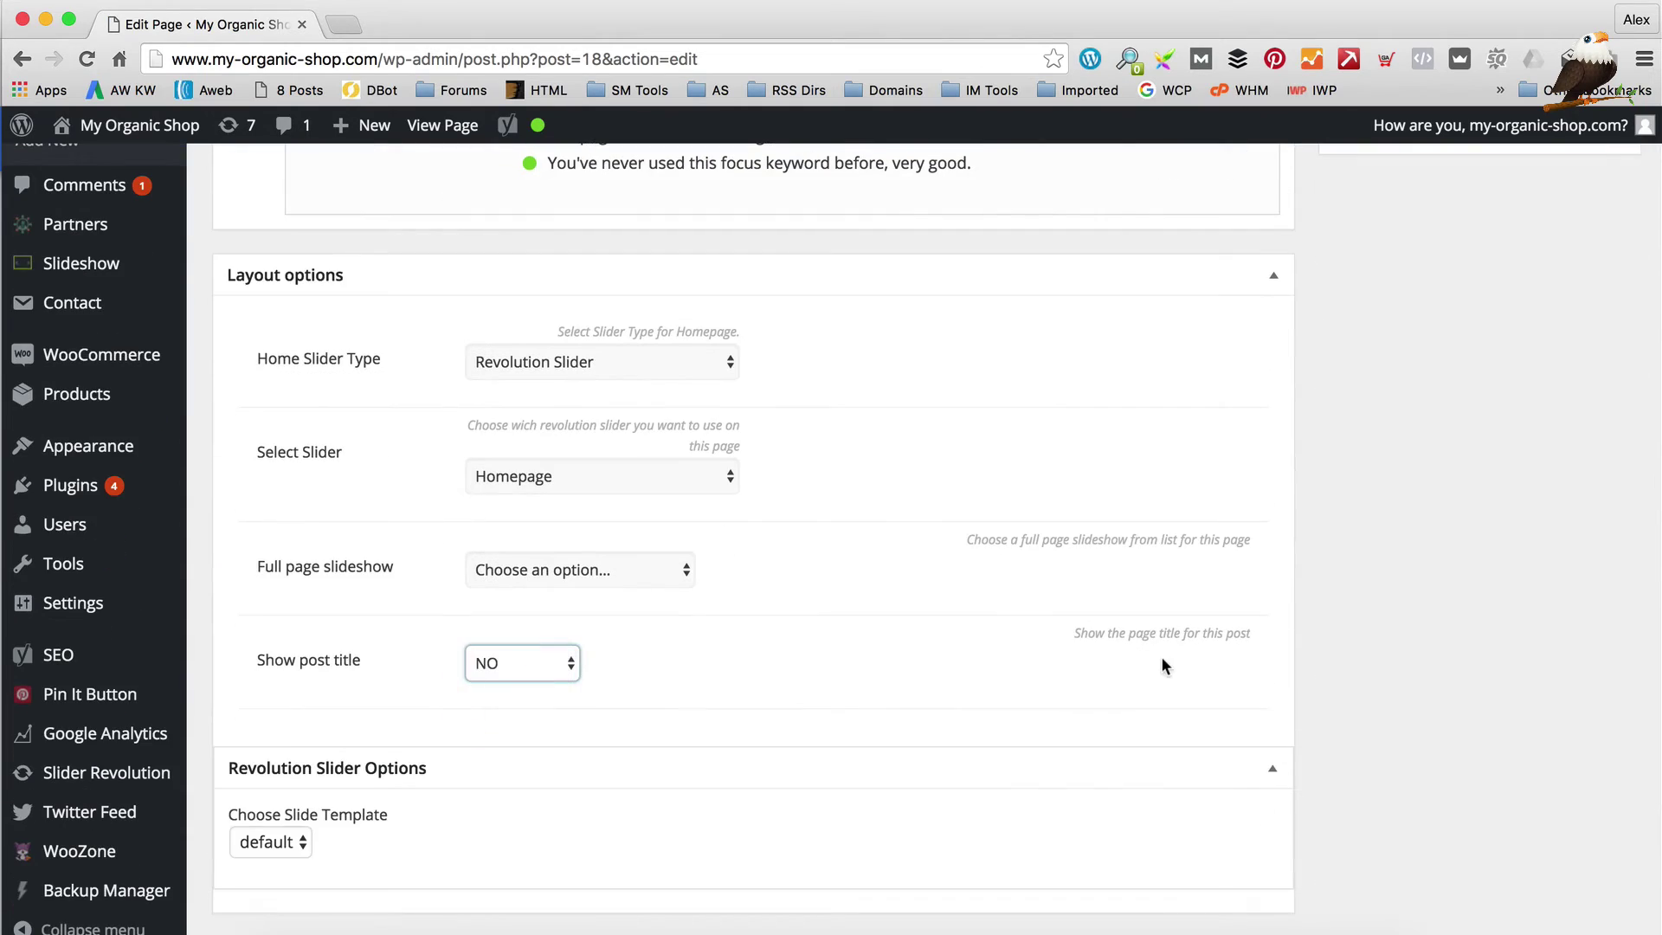
{"action": "scroll", "coordinate": [1161, 662], "scroll_direction": "up", "scroll_amount": 10}
{"action": "scroll", "coordinate": [1161, 664], "scroll_direction": "up", "scroll_amount": 10}
{"action": "left_click", "coordinate": [1603, 495]}
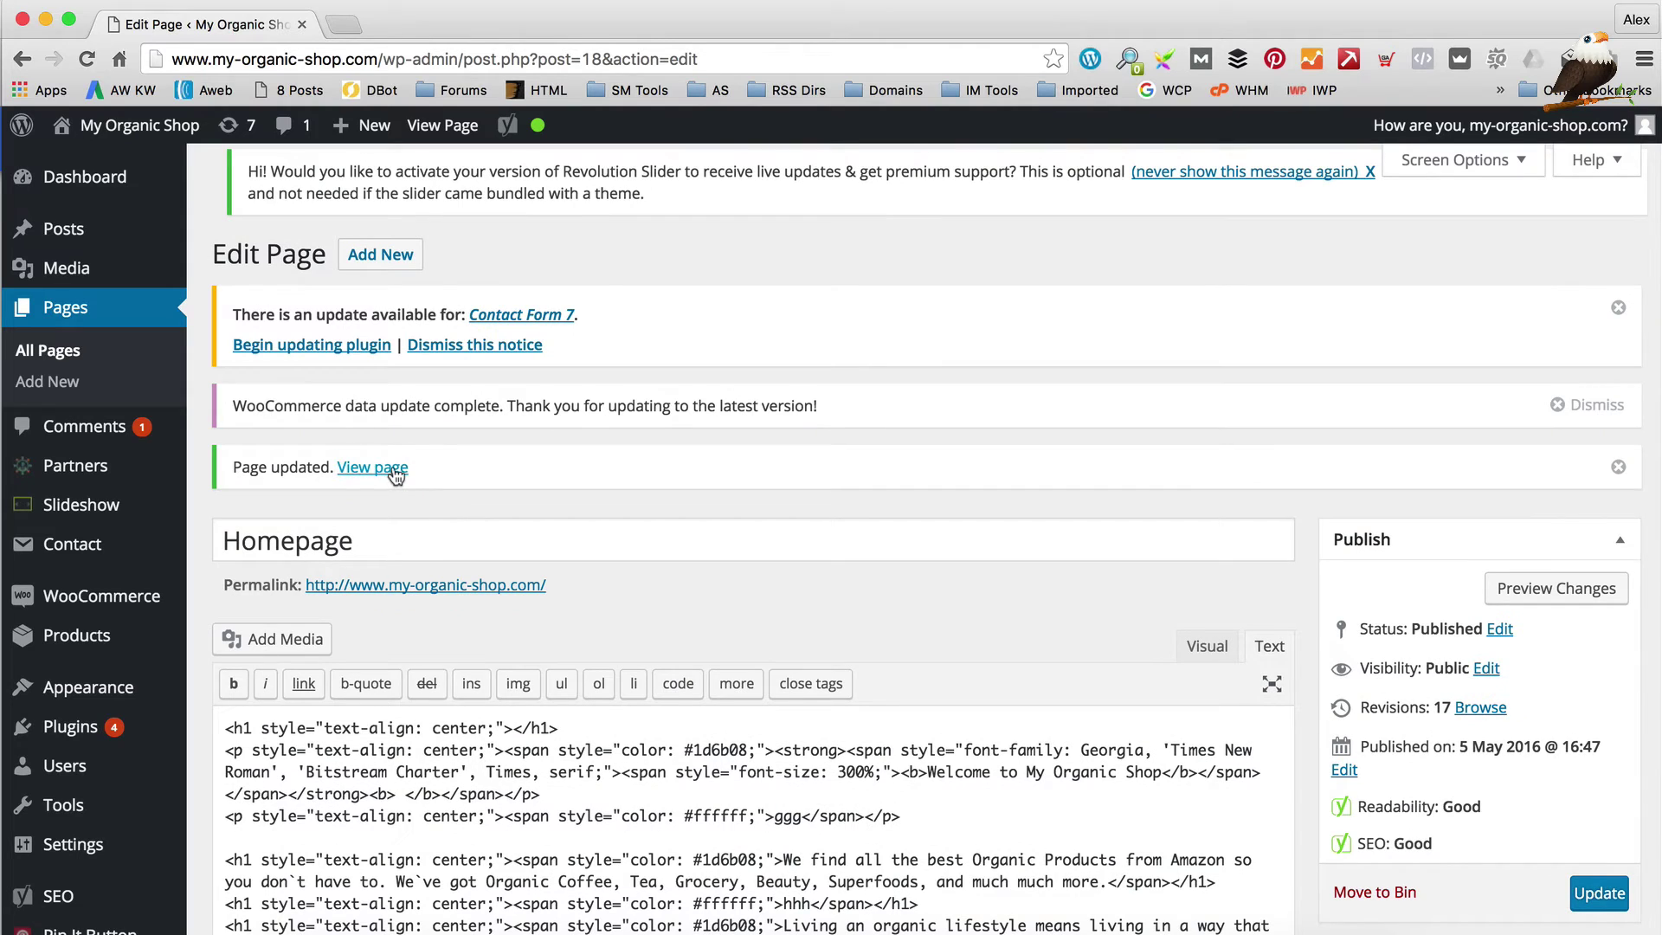
Step: View the live homepage and check the area beneath the slider banner and the main menu's layout
{"action": "left_click", "coordinate": [394, 472]}
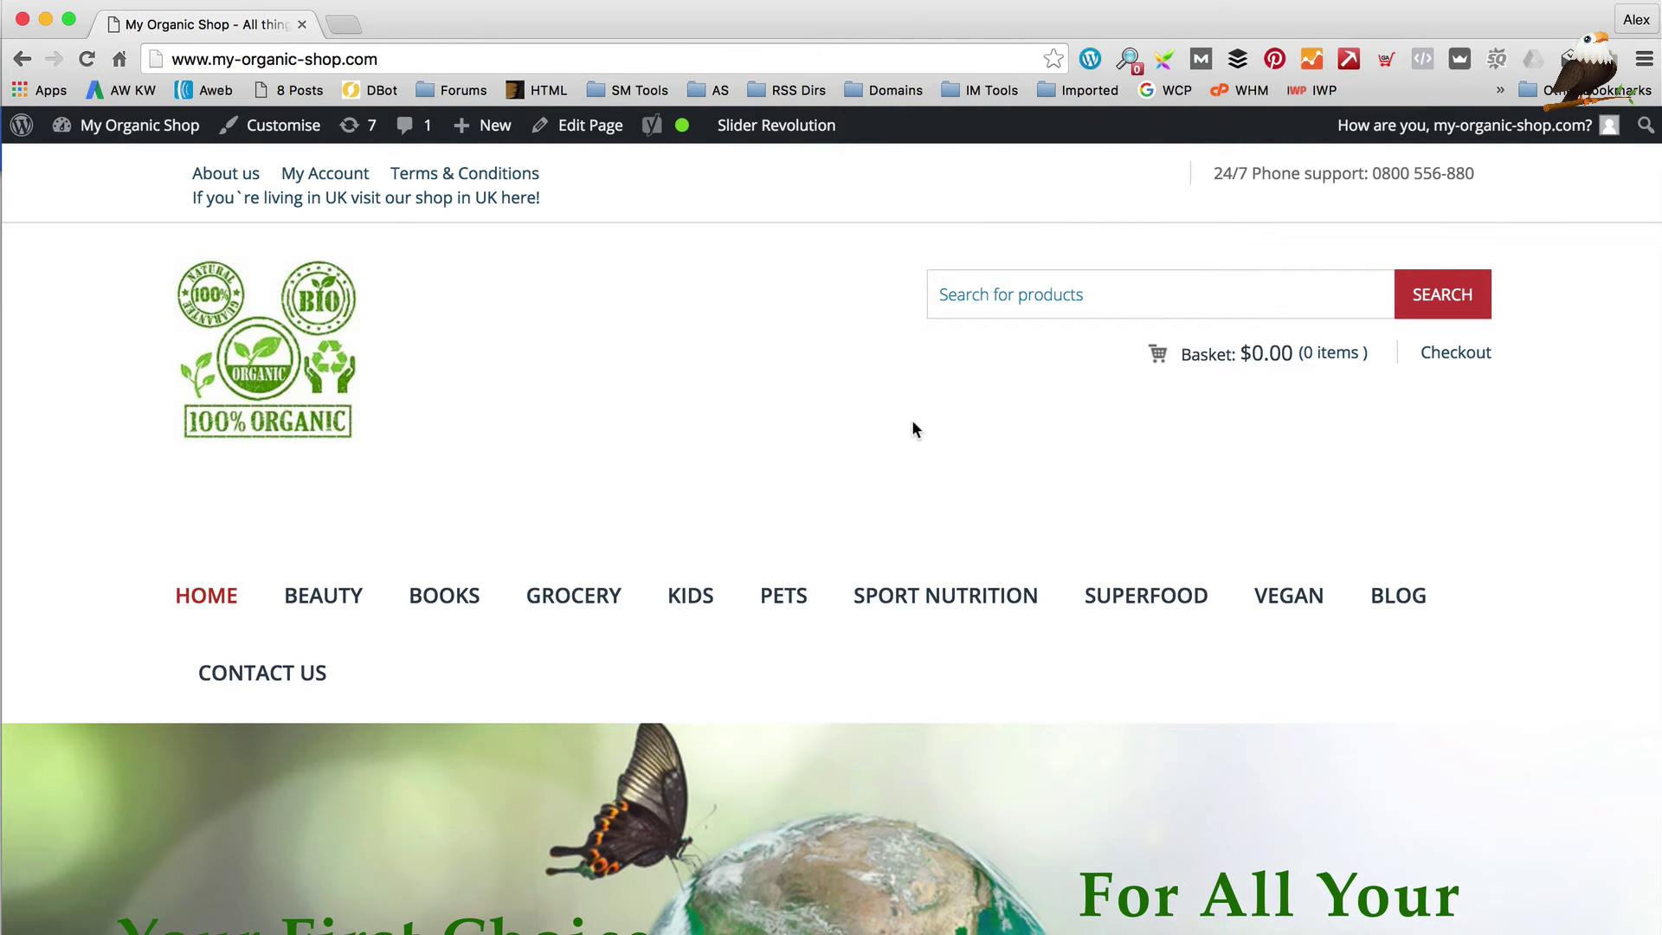
{"action": "scroll", "coordinate": [913, 424], "scroll_direction": "down", "scroll_amount": 10}
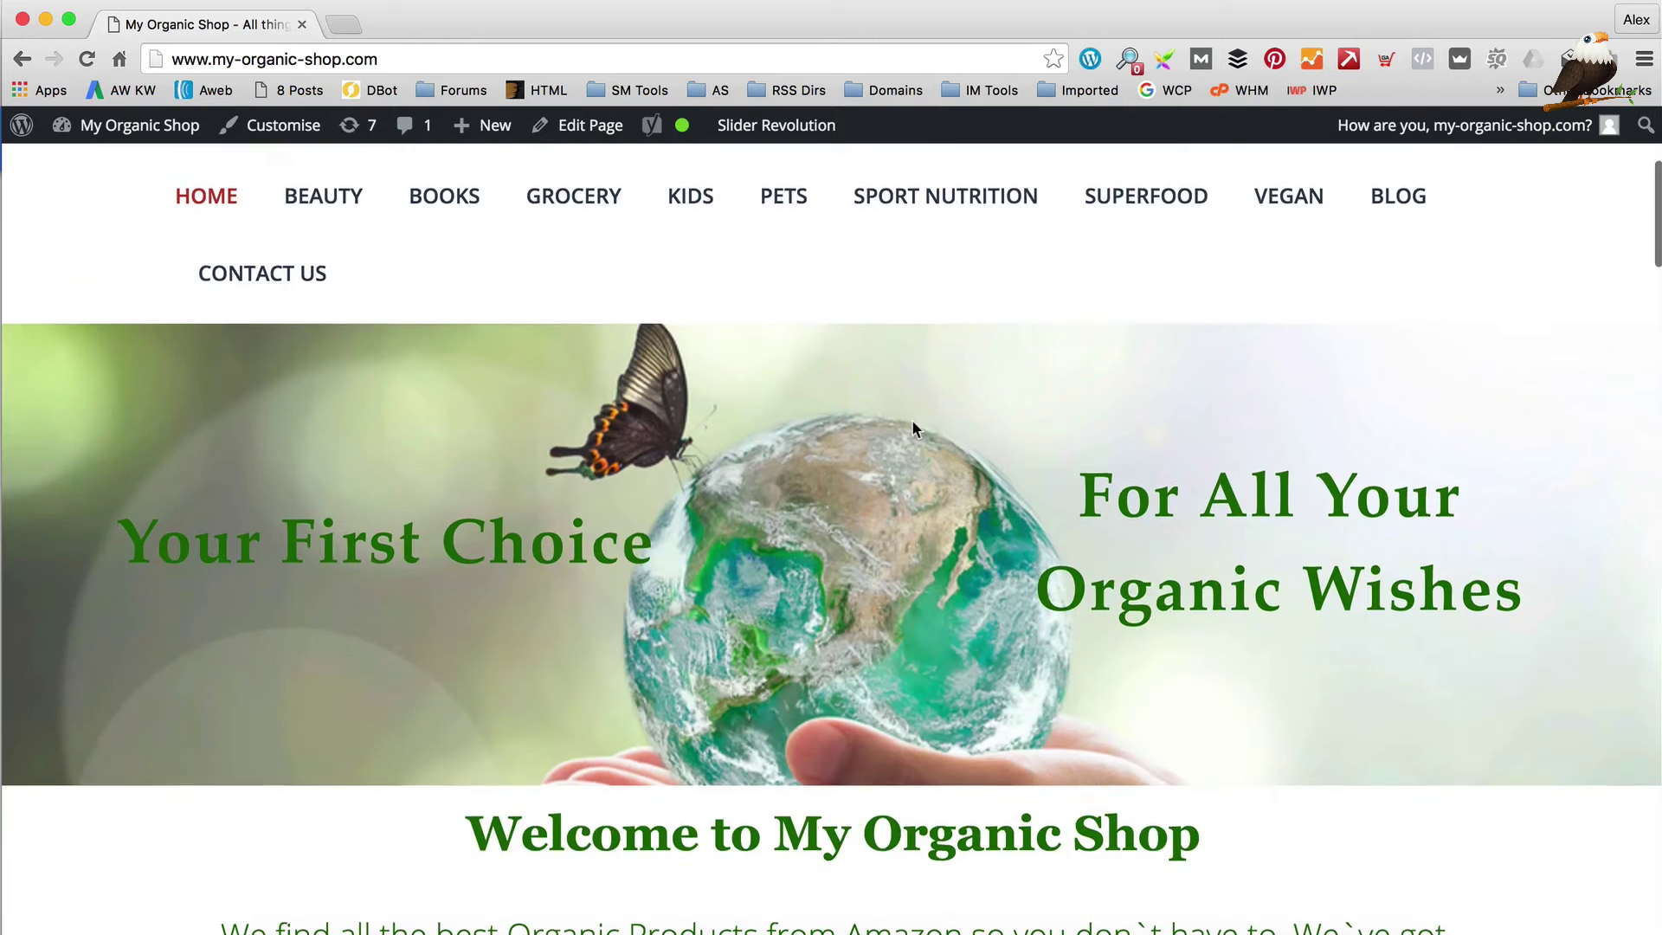
{"action": "scroll", "coordinate": [913, 429], "scroll_direction": "down", "scroll_amount": 5}
{"action": "scroll", "coordinate": [913, 428], "scroll_direction": "up", "scroll_amount": 15}
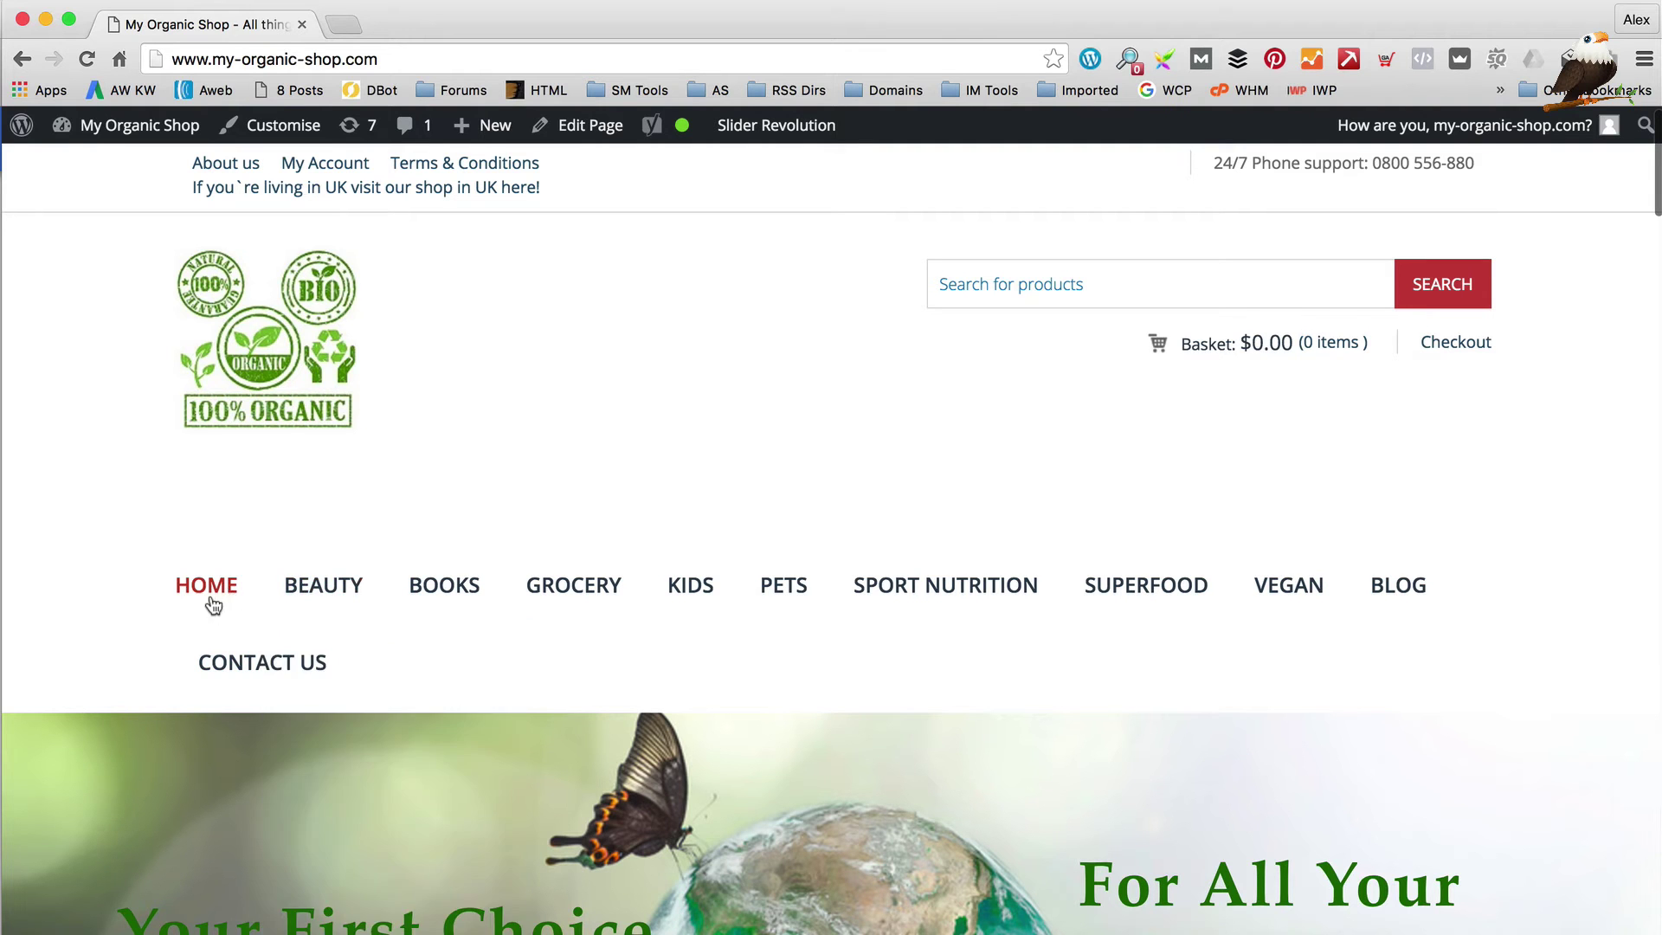
{"action": "scroll", "coordinate": [920, 425], "scroll_direction": "down", "scroll_amount": 2}
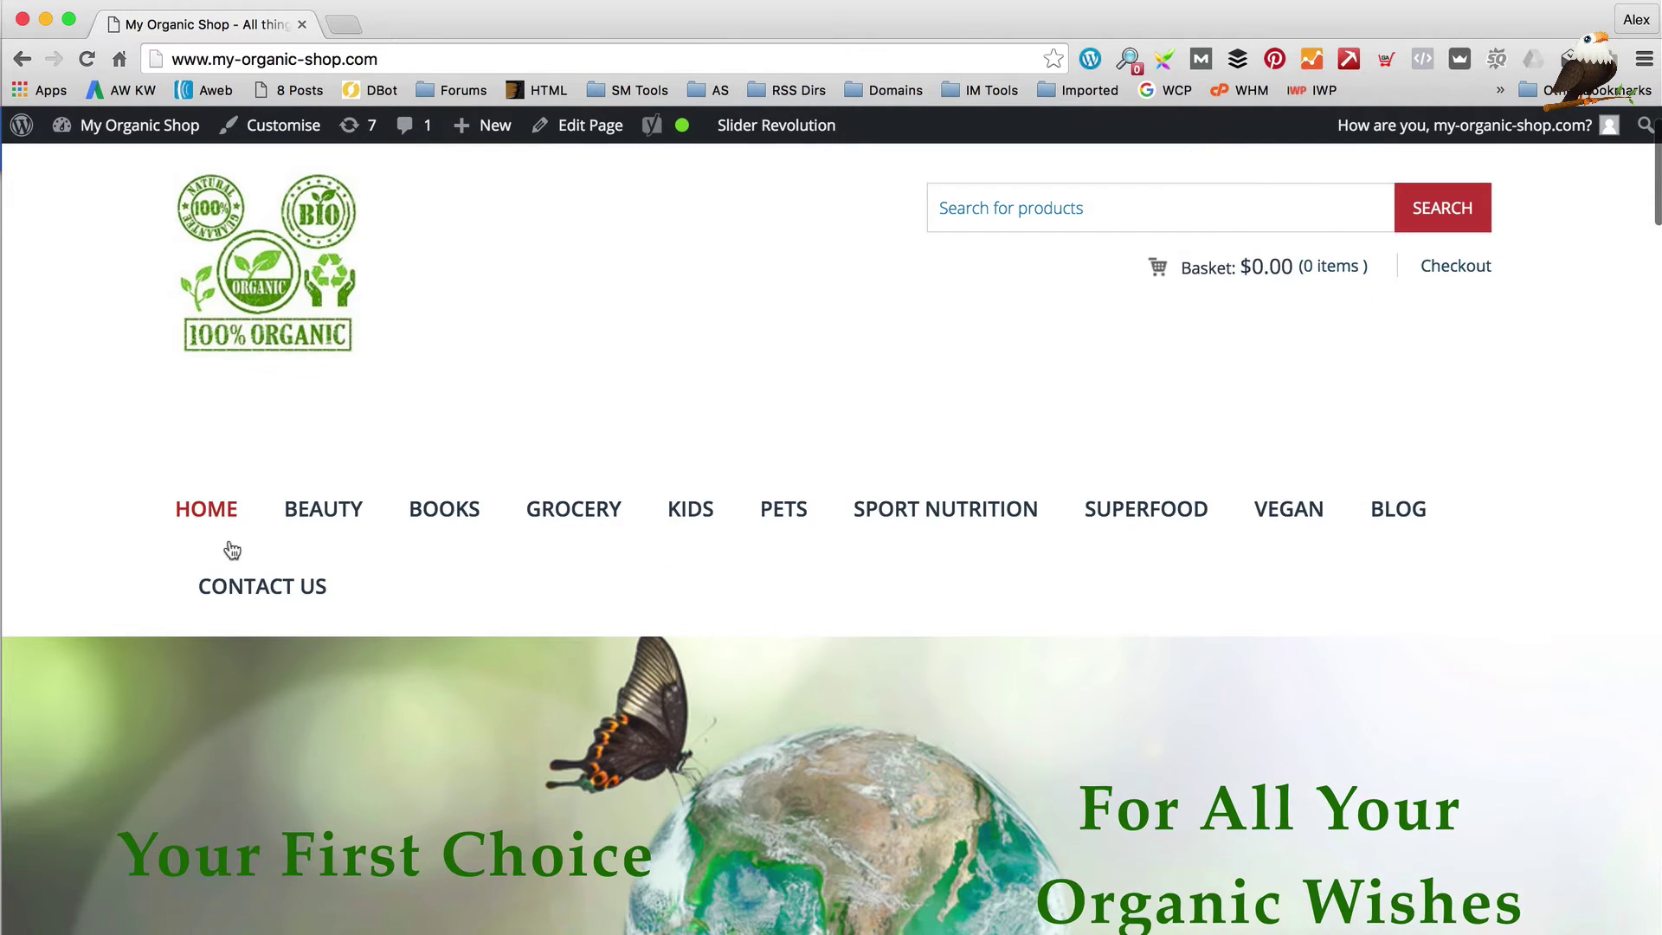
{"action": "scroll", "coordinate": [677, 402], "scroll_direction": "up", "scroll_amount": 2}
Step: Inspect the page header in the browser's developer tools and select the CONTACT US link of the main menu
{"action": "left_click", "coordinate": [676, 405]}
{"action": "right_click", "coordinate": [541, 355]}
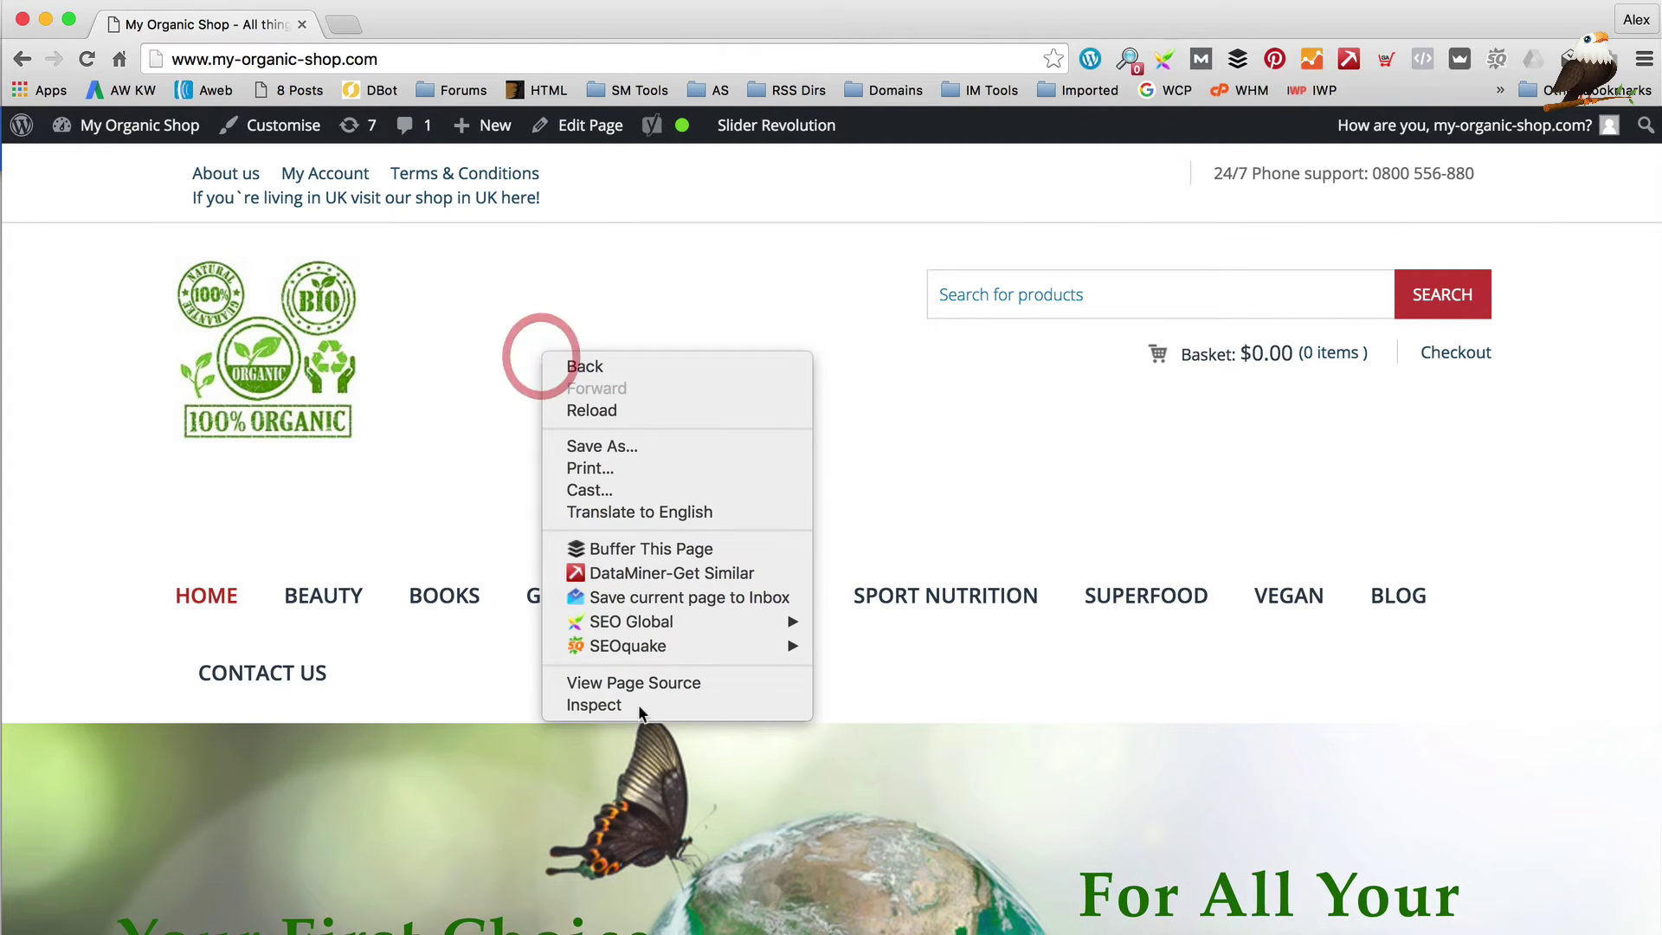
{"action": "left_click", "coordinate": [631, 701]}
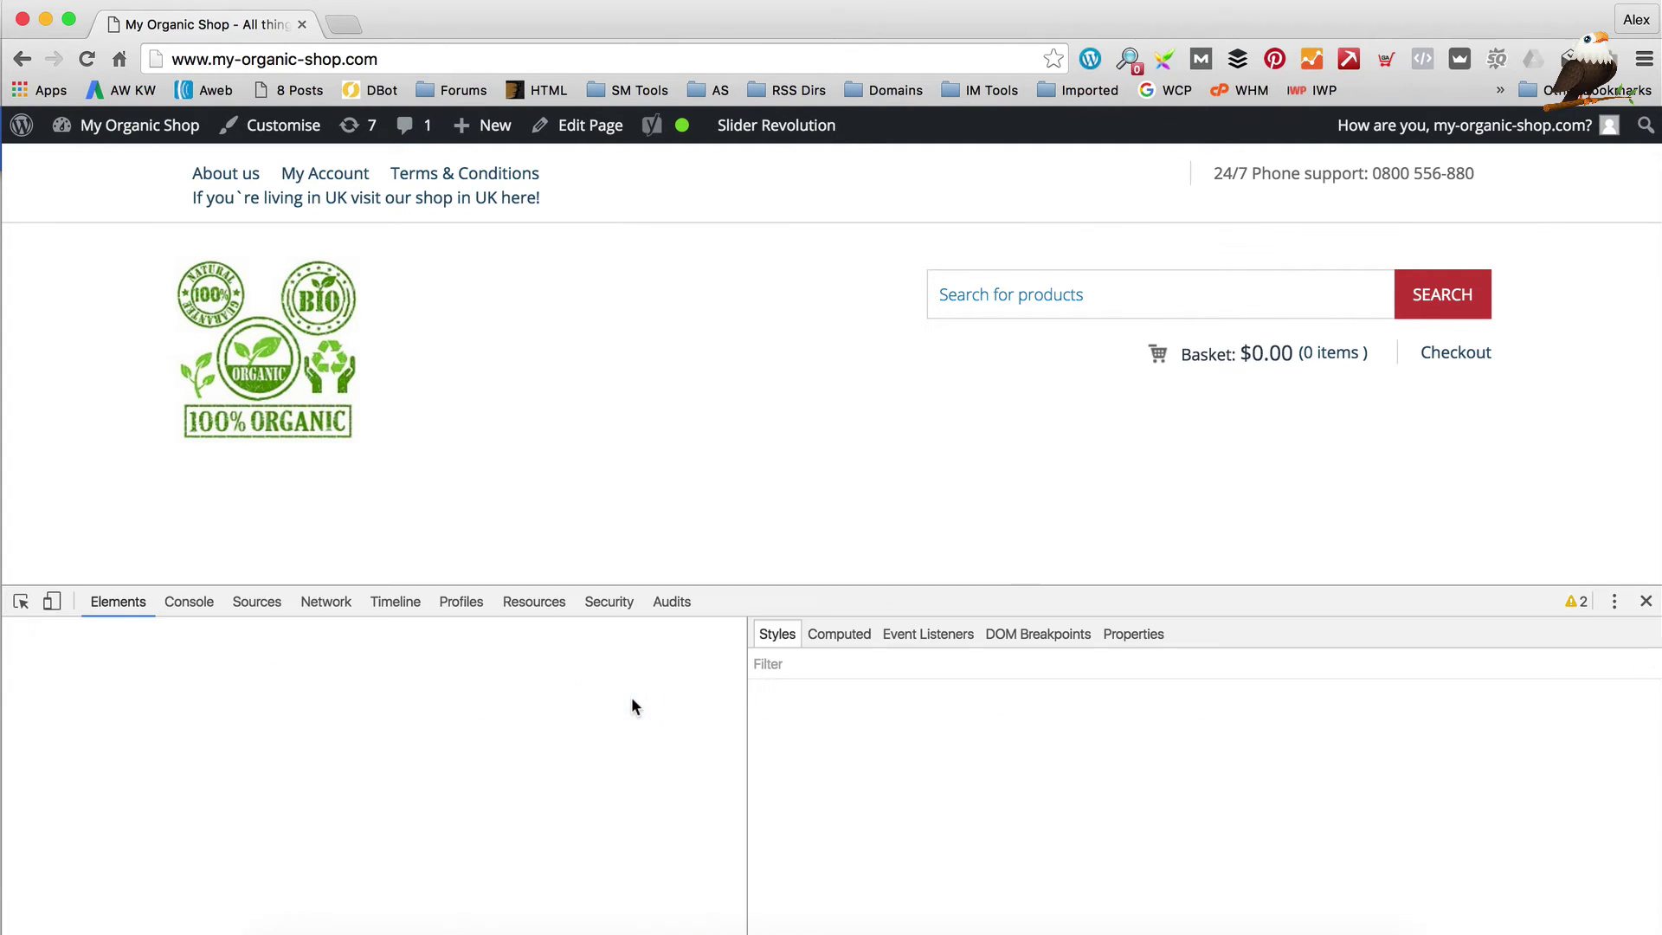
{"action": "scroll", "coordinate": [701, 356], "scroll_direction": "down", "scroll_amount": 2}
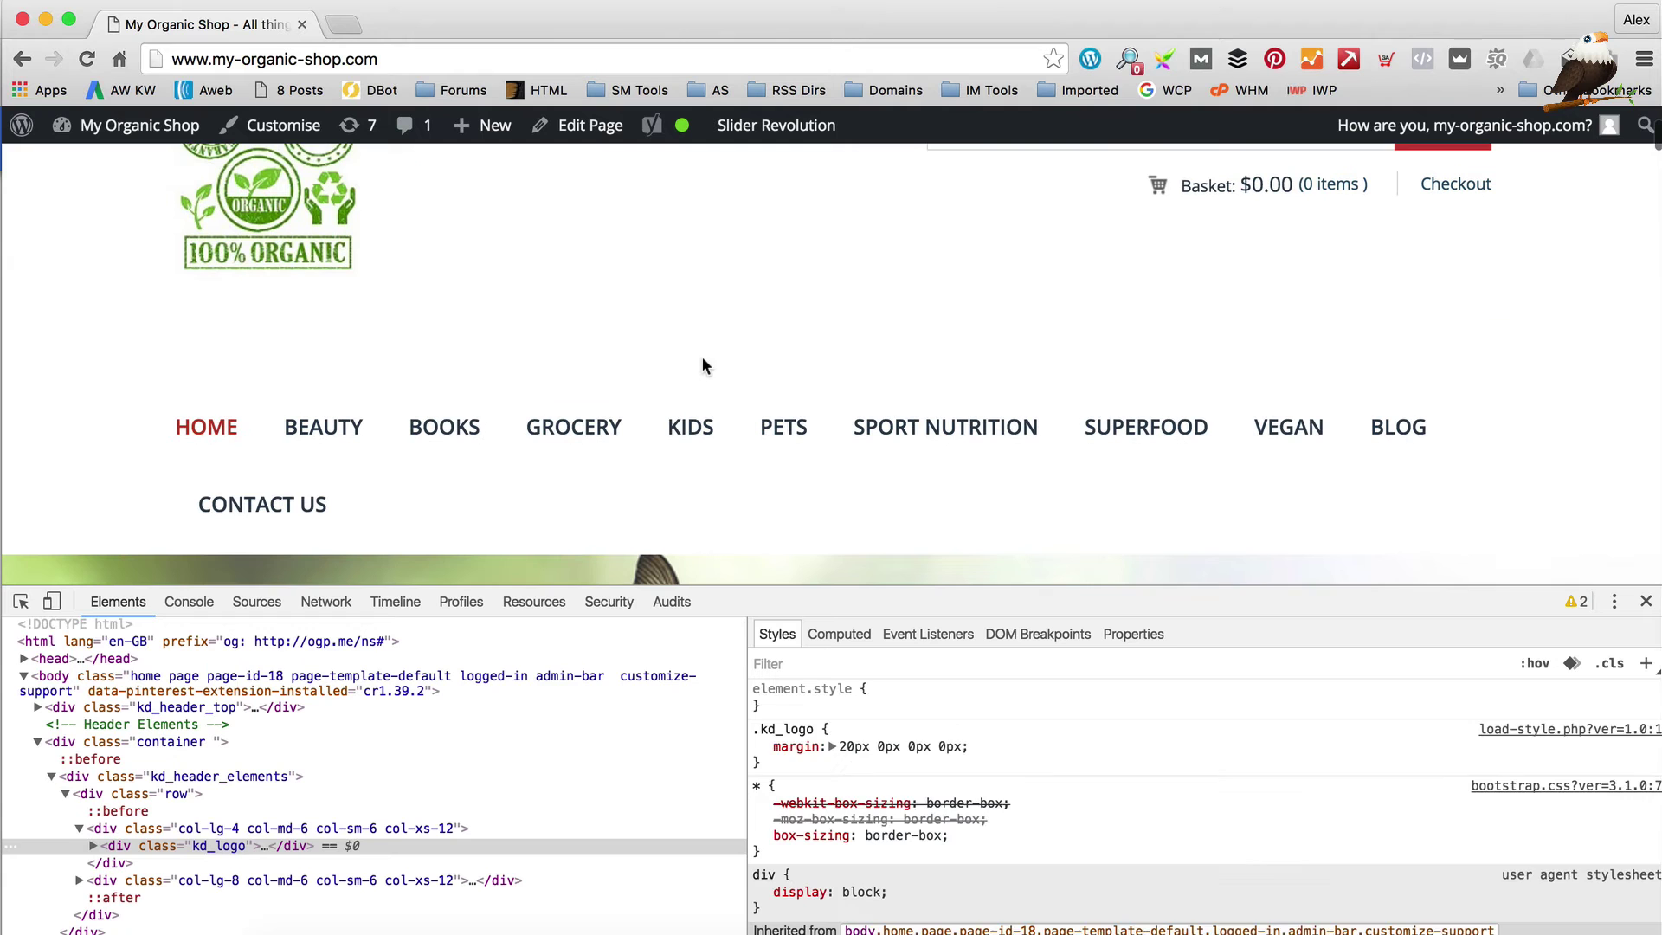
{"action": "left_click", "coordinate": [19, 603]}
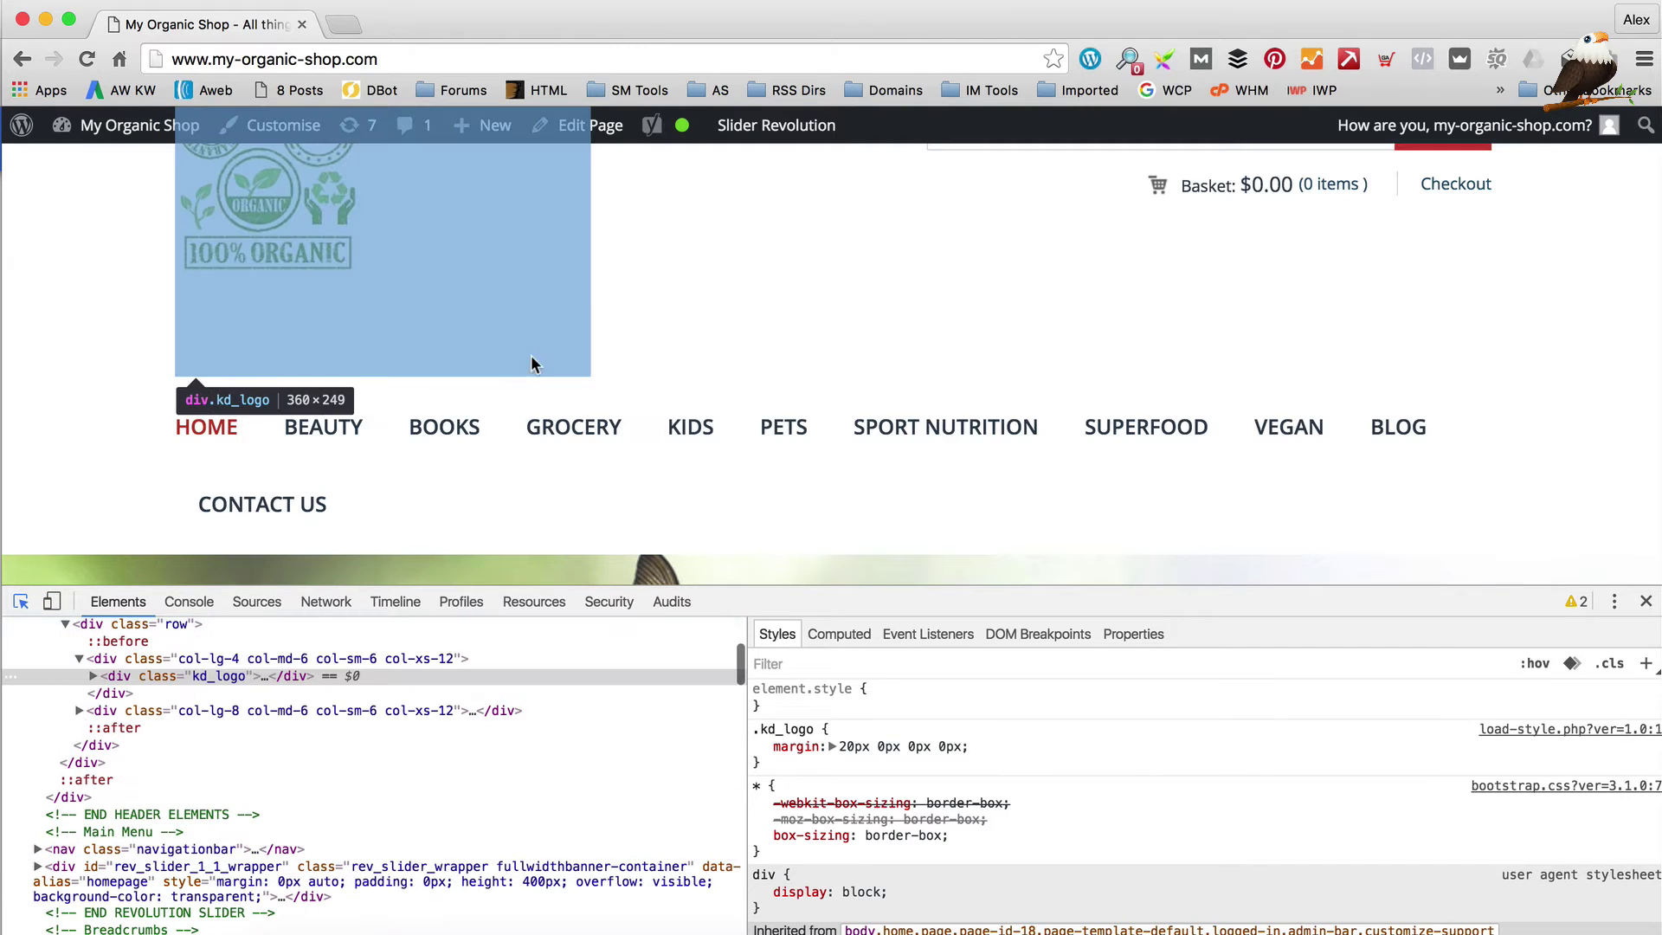
{"action": "left_click", "coordinate": [631, 282]}
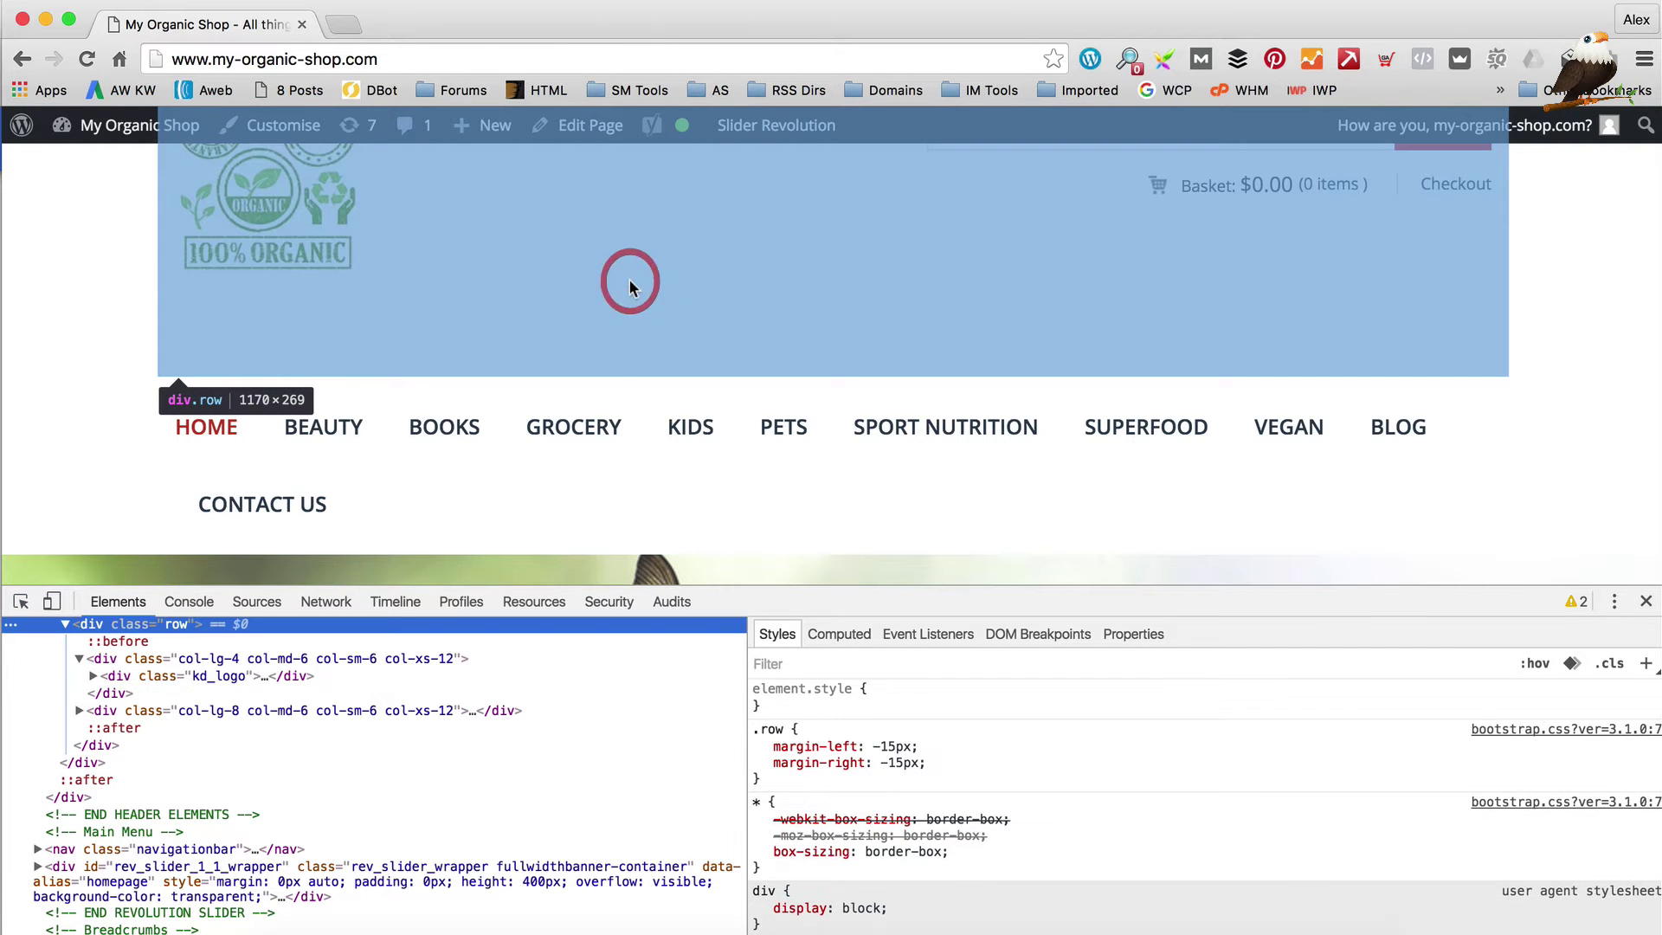
{"action": "left_click", "coordinate": [18, 447]}
{"action": "left_click", "coordinate": [21, 601]}
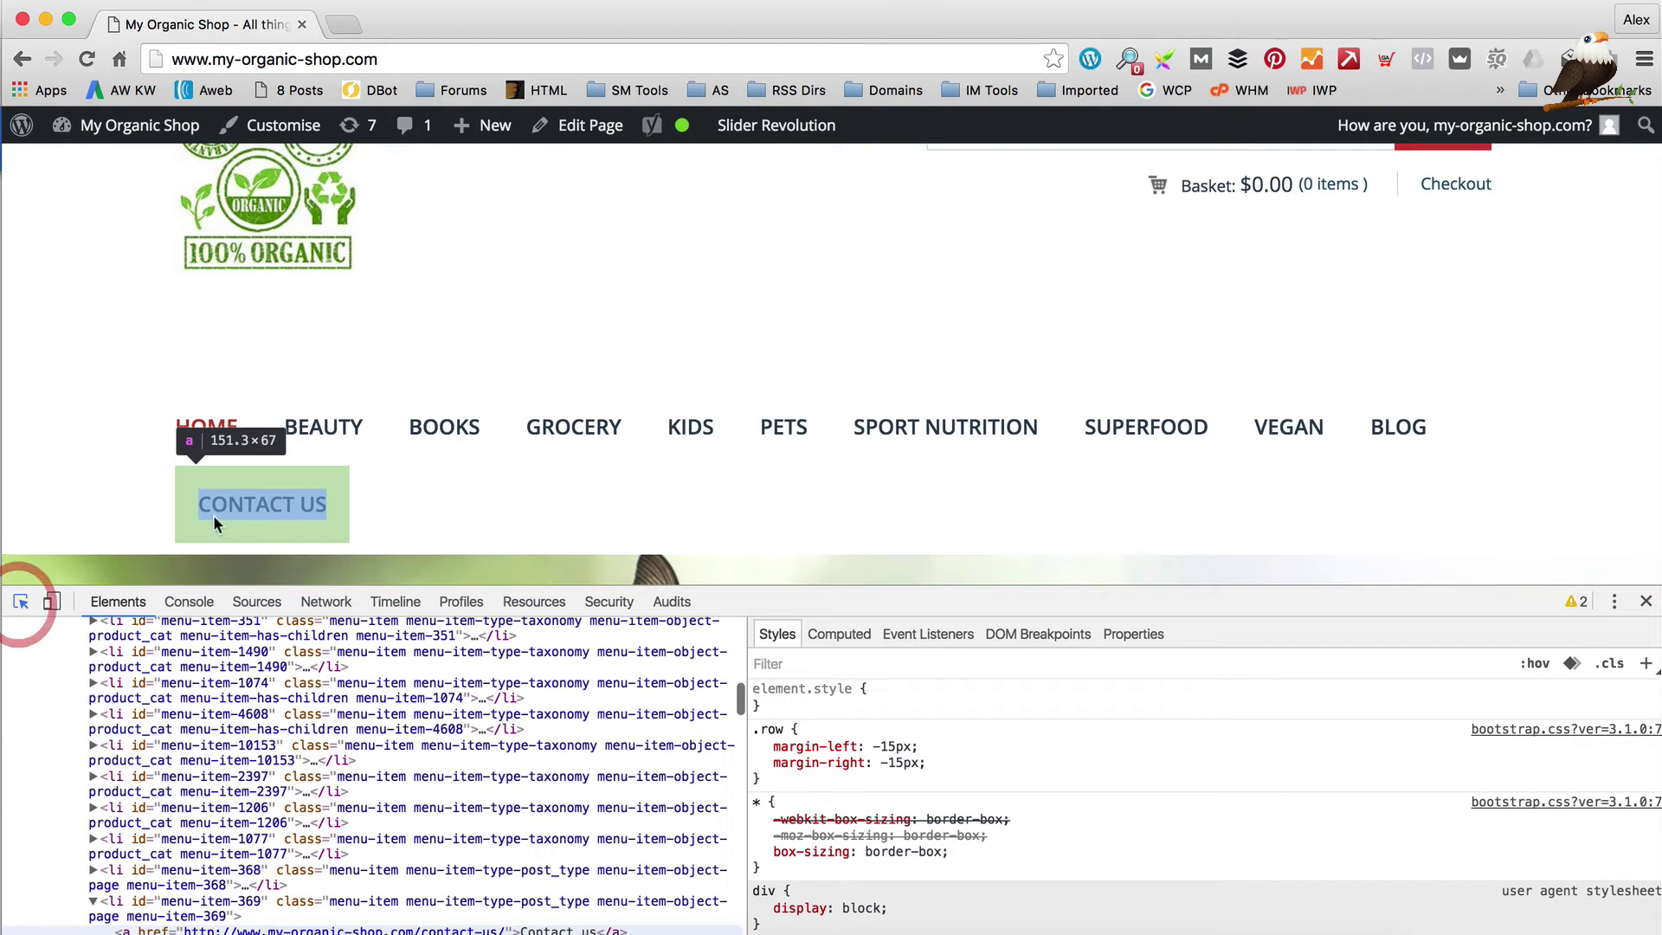
{"action": "left_click", "coordinate": [218, 478]}
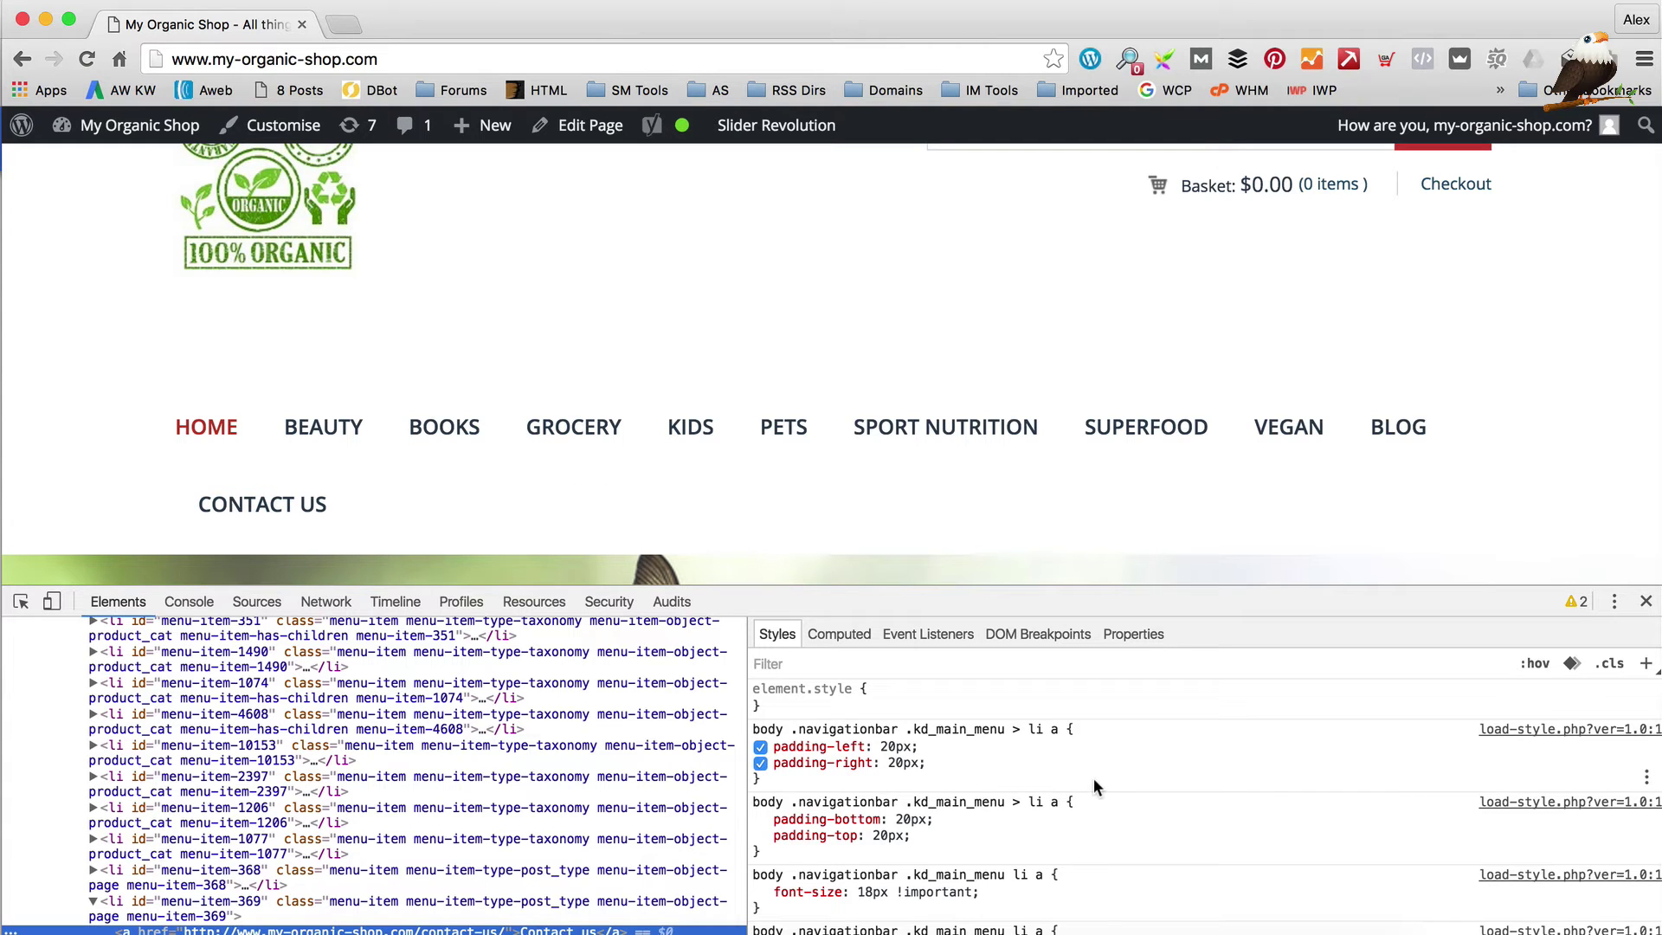
Step: Adjust the main menu links' padding-left in the inspected styles, testing smaller values and settling on 10px
{"action": "left_click", "coordinate": [888, 745]}
{"action": "key", "text": "Down"}
{"action": "key", "text": "Down"}
{"action": "key", "text": "Down"}
{"action": "key", "text": "Down"}
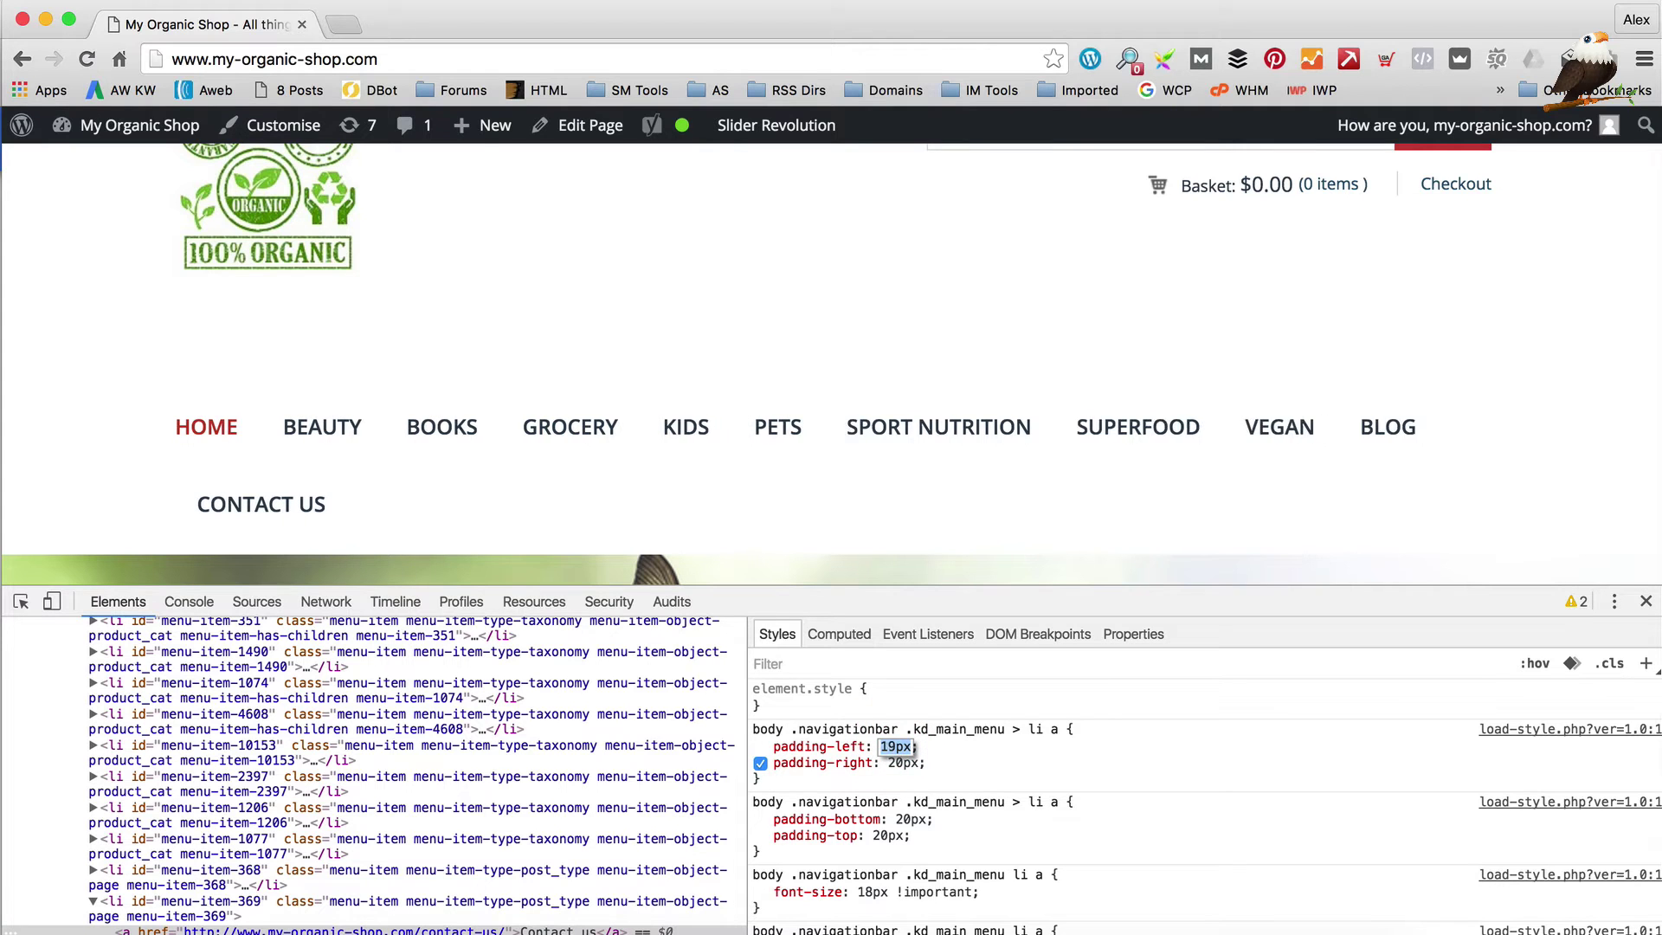
{"action": "key", "text": "Down"}
{"action": "key", "text": "Down"}
{"action": "key", "text": "Down"}
{"action": "key", "text": "Down"}
{"action": "key", "text": "Down"}
{"action": "key", "text": "Down"}
{"action": "key", "text": "Down"}
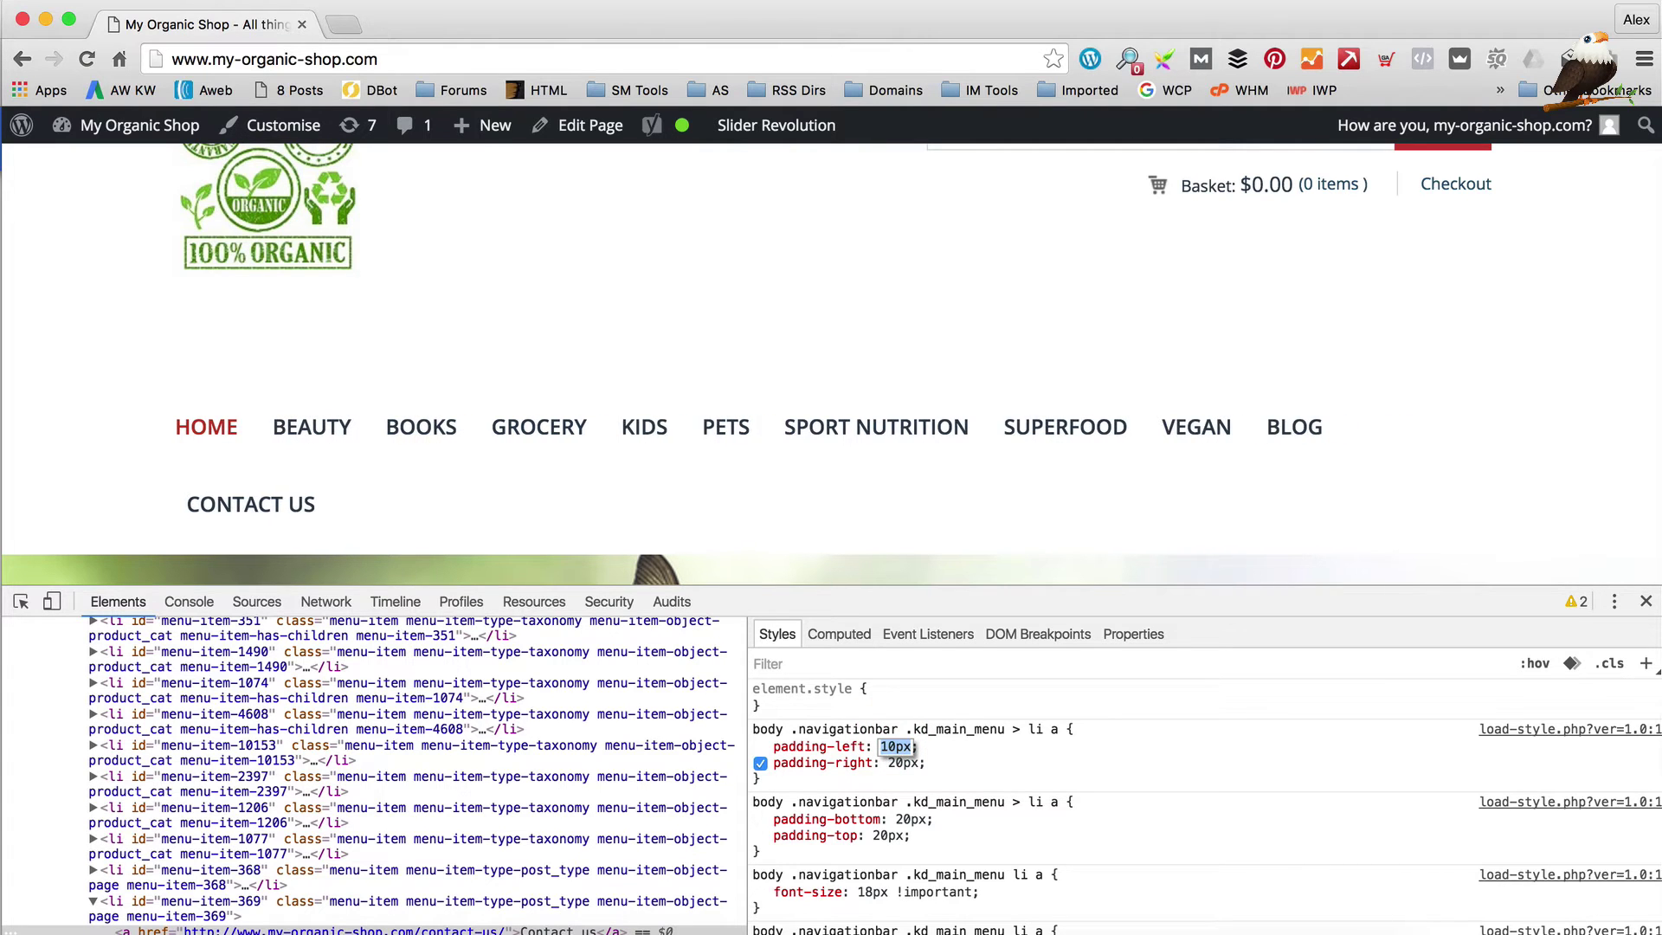
{"action": "key", "text": "Down"}
{"action": "key", "text": "Down"}
{"action": "key", "text": "Up"}
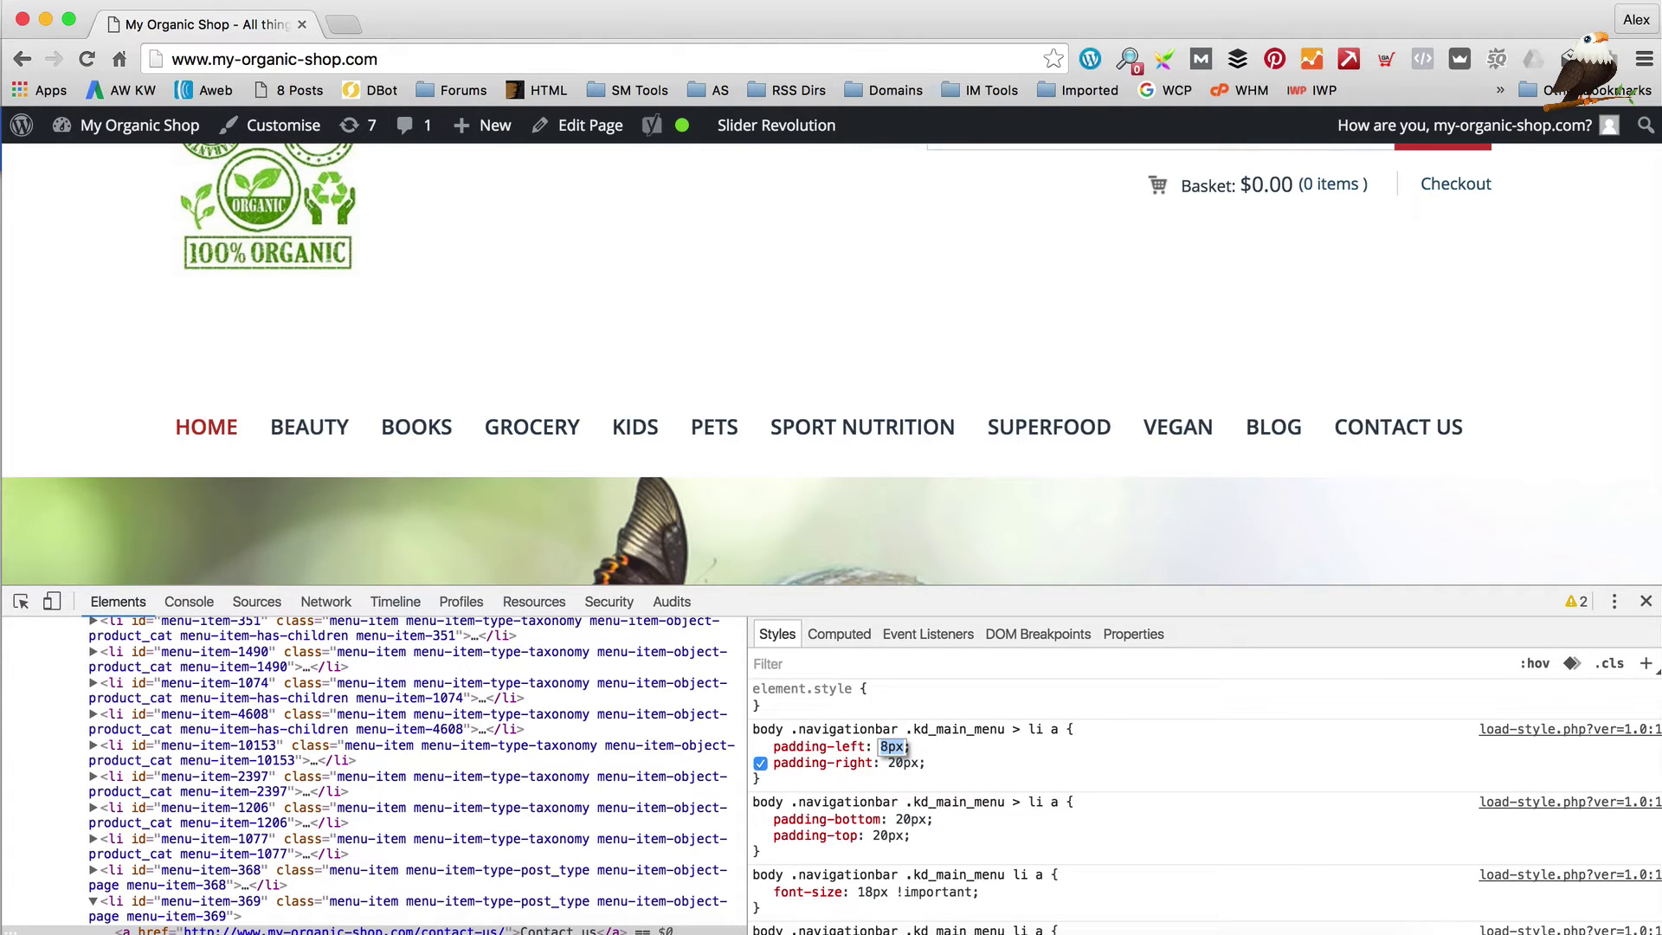
{"action": "key", "text": "Up"}
{"action": "key", "text": "Up"}
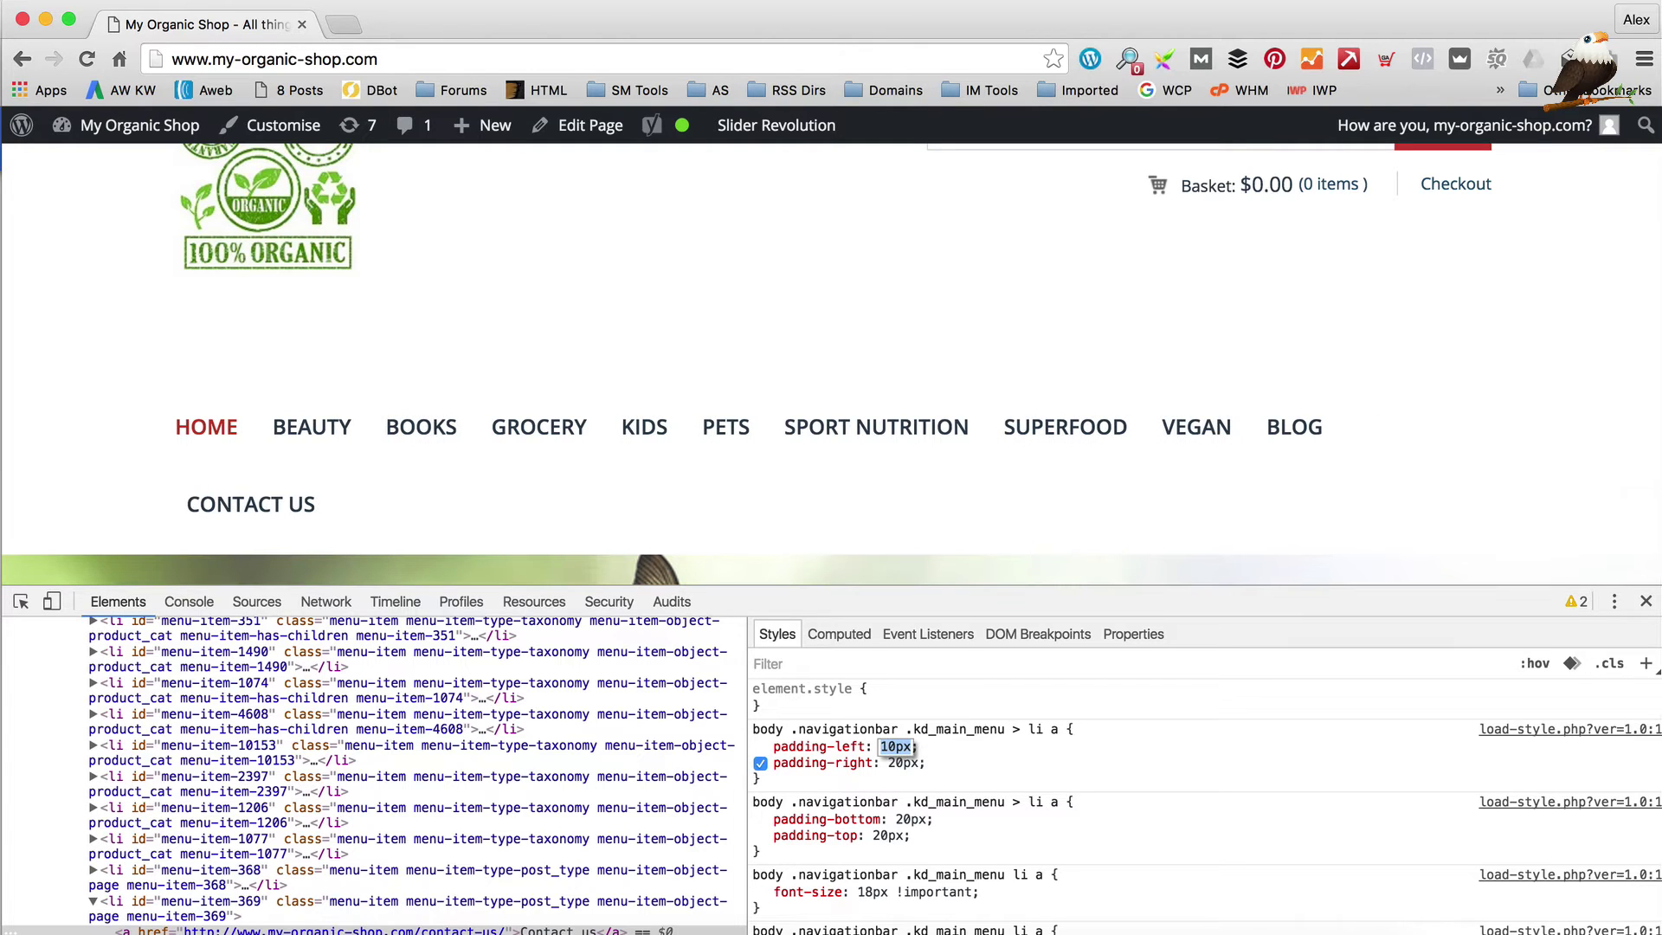
Step: Set the main menu links' padding-right to 10px in the inspected styles
{"action": "left_click", "coordinate": [895, 760]}
{"action": "left_click", "coordinate": [899, 762]}
{"action": "key", "text": "Down"}
{"action": "key", "text": "Down"}
{"action": "key", "text": "Down"}
{"action": "key", "text": "Down"}
{"action": "key", "text": "Down"}
{"action": "key", "text": "Down"}
{"action": "key", "text": "Down"}
{"action": "key", "text": "Down"}
{"action": "key", "text": "Down"}
{"action": "key", "text": "Down"}
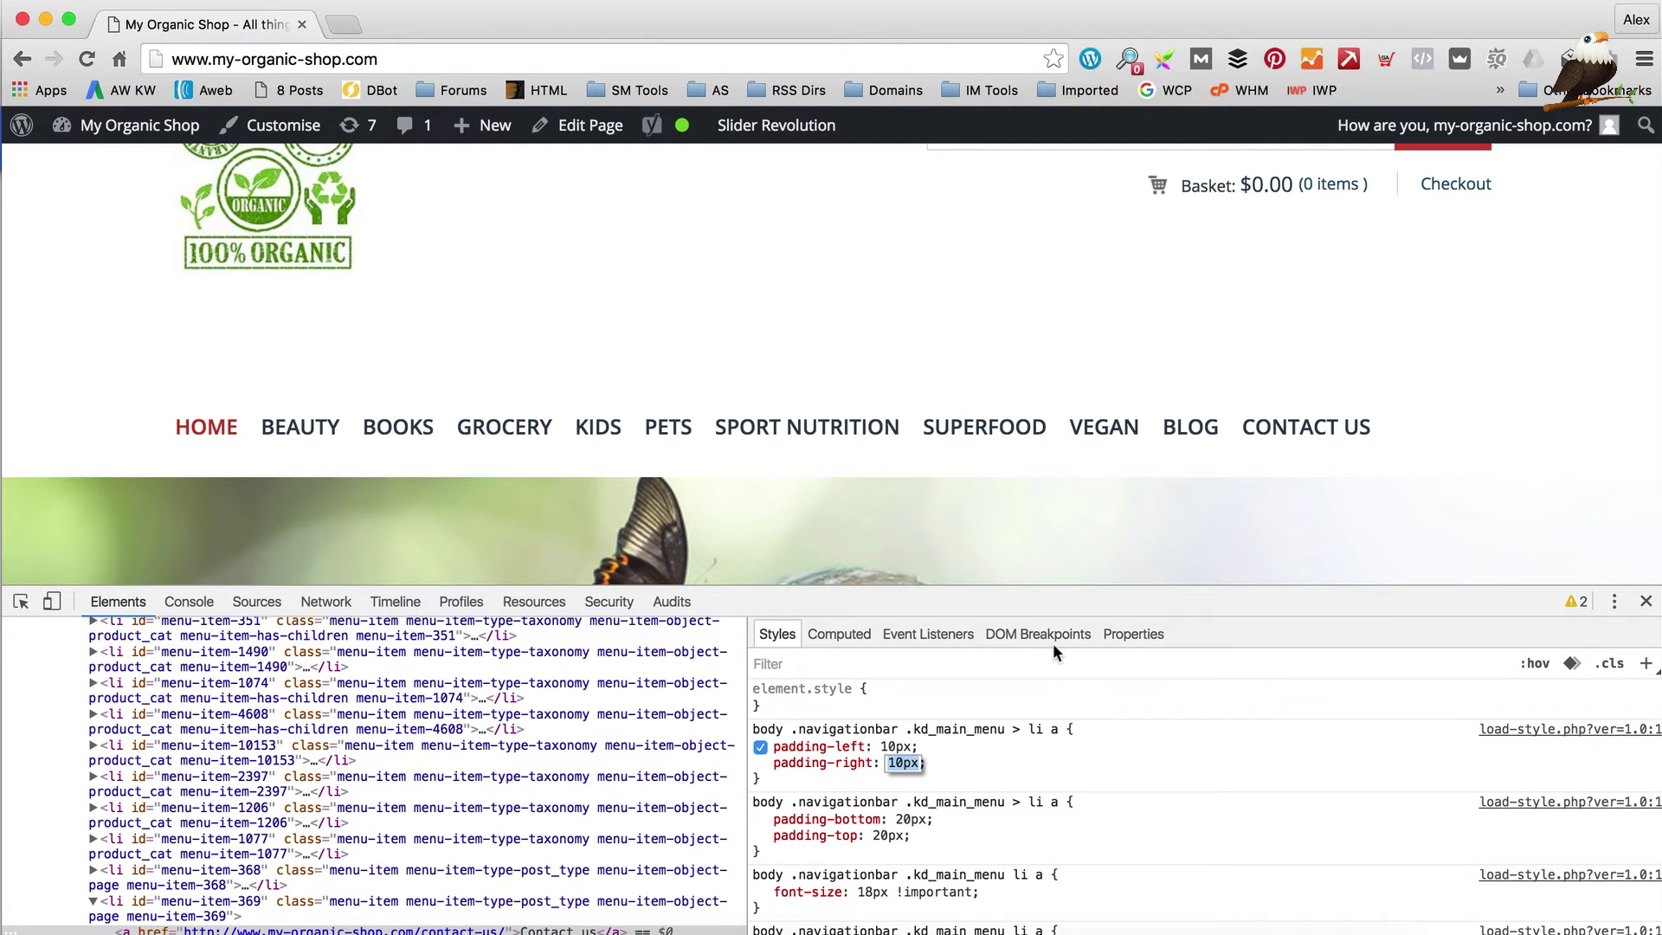
Step: Examine the main menu on the page and inspect the dimensions of the logo image and its header containers
{"action": "scroll", "coordinate": [1243, 453], "scroll_direction": "down", "scroll_amount": 3}
{"action": "scroll", "coordinate": [1246, 453], "scroll_direction": "up", "scroll_amount": 3}
{"action": "scroll", "coordinate": [947, 323], "scroll_direction": "down", "scroll_amount": 1}
{"action": "scroll", "coordinate": [947, 323], "scroll_direction": "up", "scroll_amount": 1}
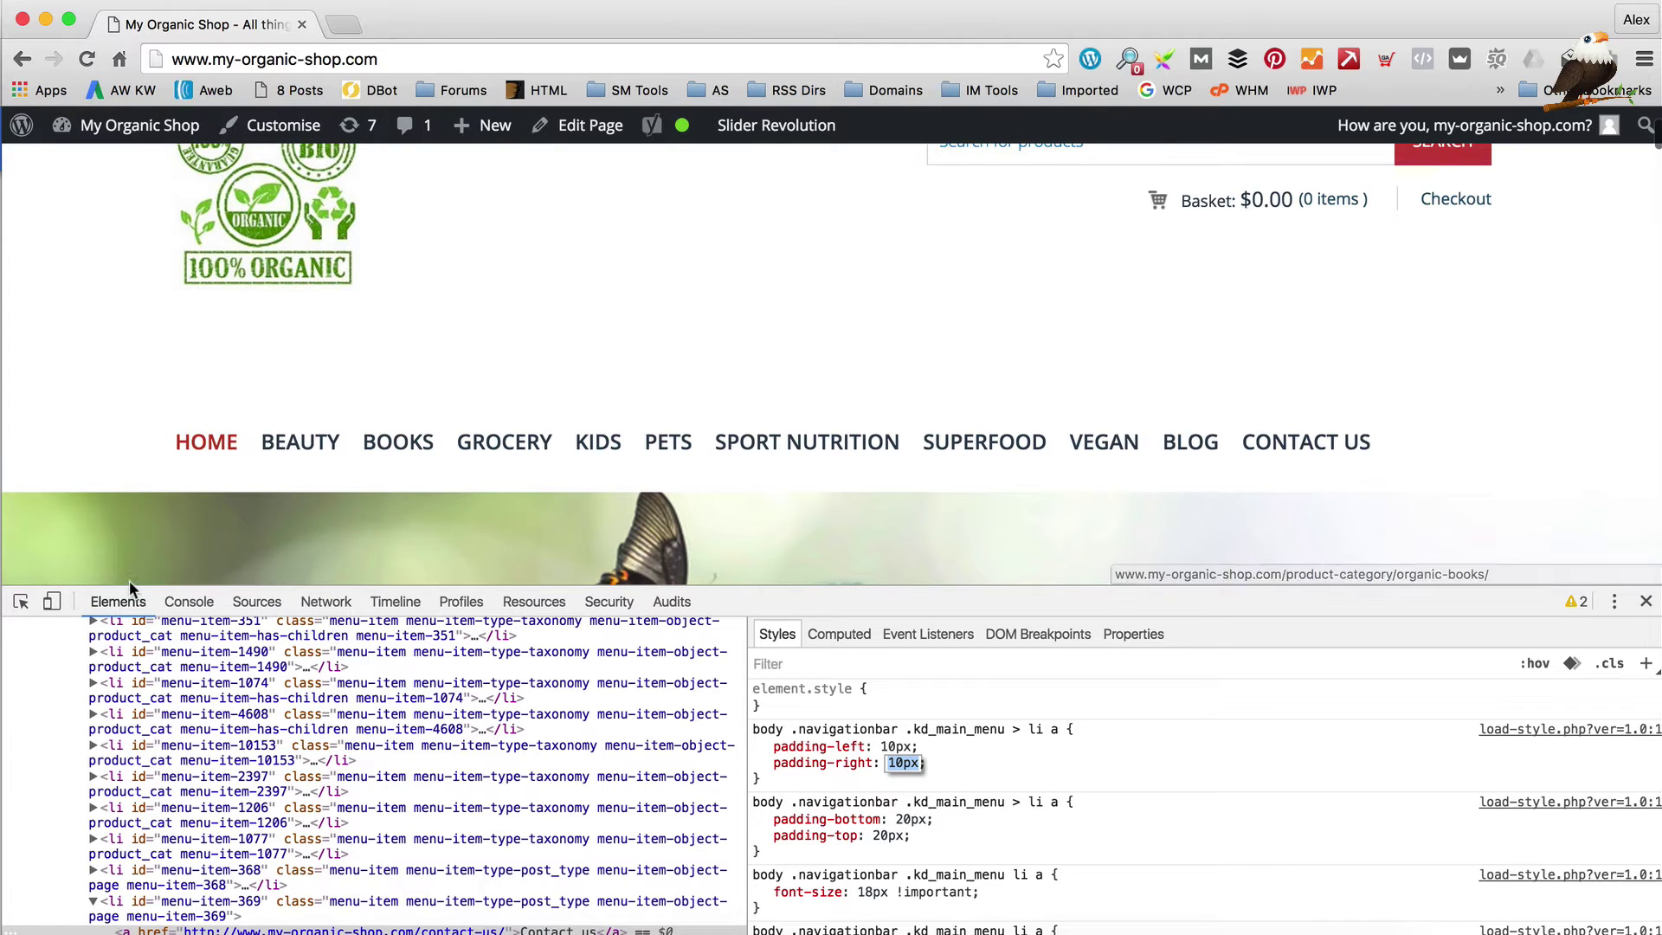
{"action": "left_click", "coordinate": [21, 600]}
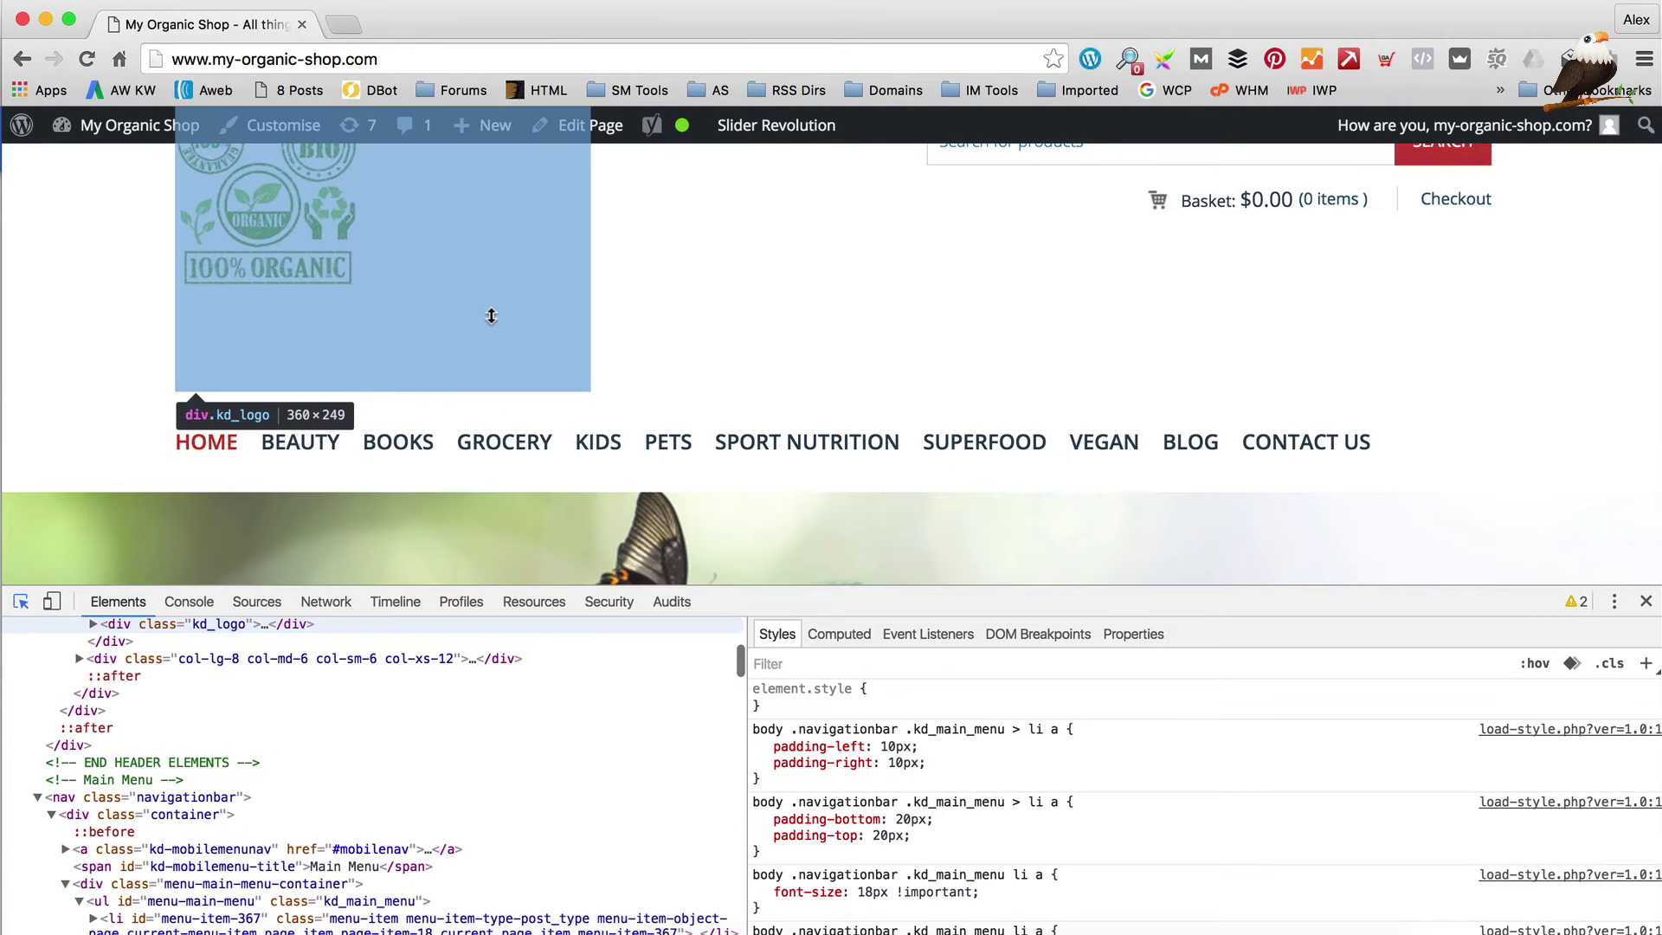
{"action": "scroll", "coordinate": [491, 315], "scroll_direction": "up", "scroll_amount": 1}
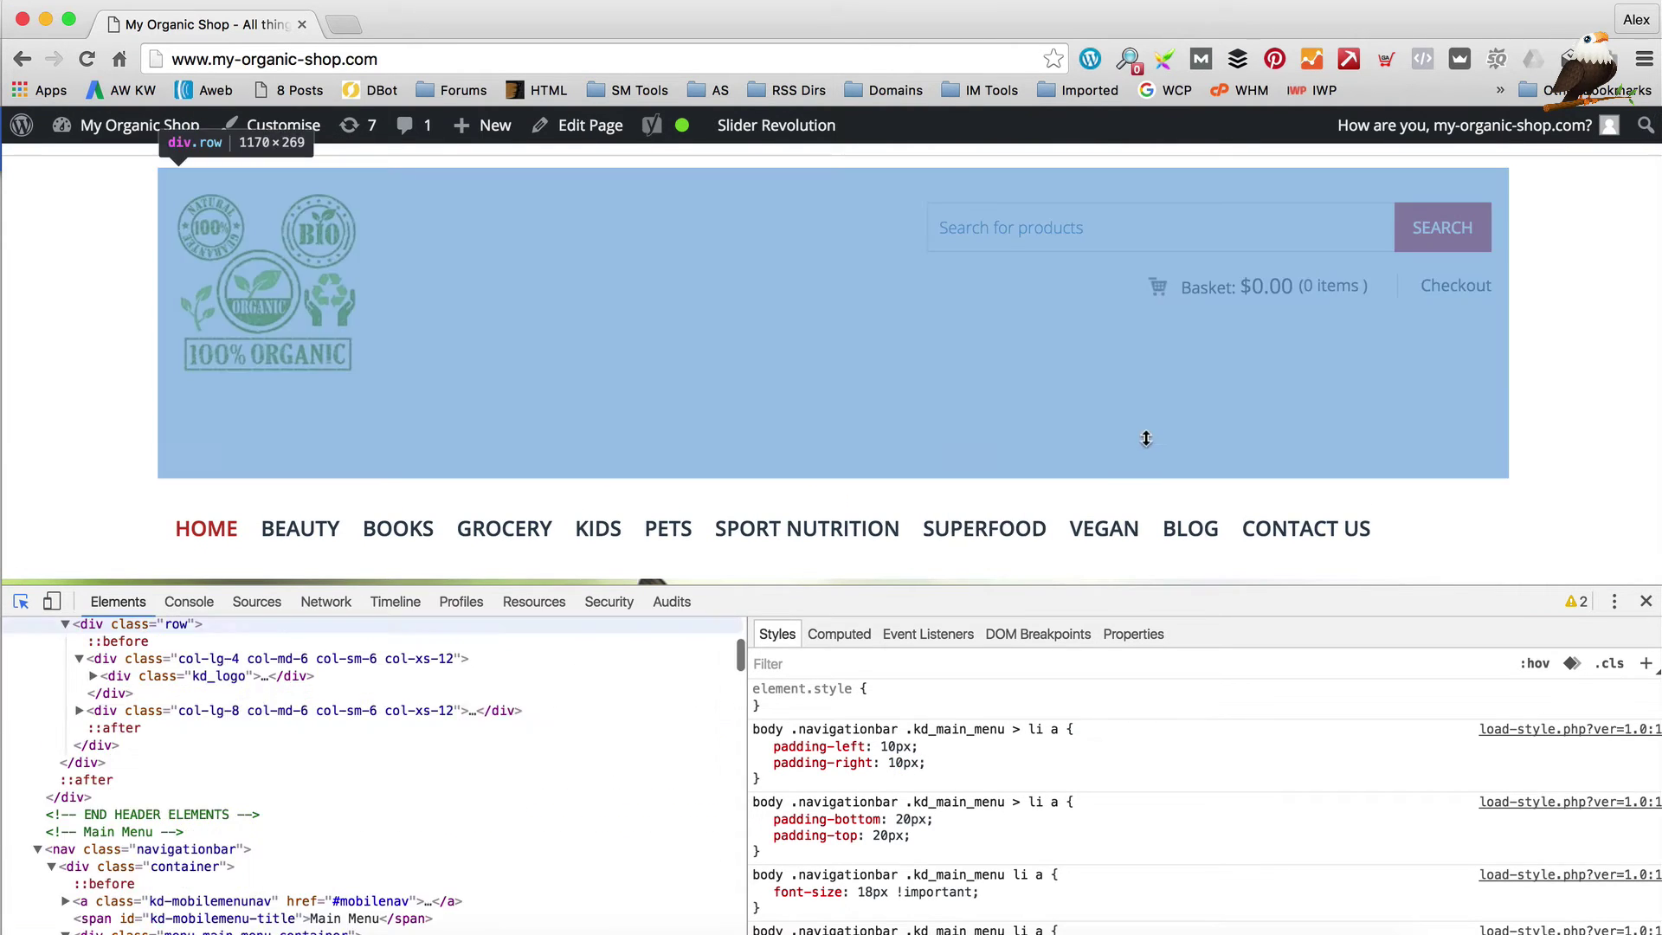
{"action": "scroll", "coordinate": [796, 342], "scroll_direction": "down", "scroll_amount": 1}
{"action": "scroll", "coordinate": [796, 342], "scroll_direction": "down", "scroll_amount": 1}
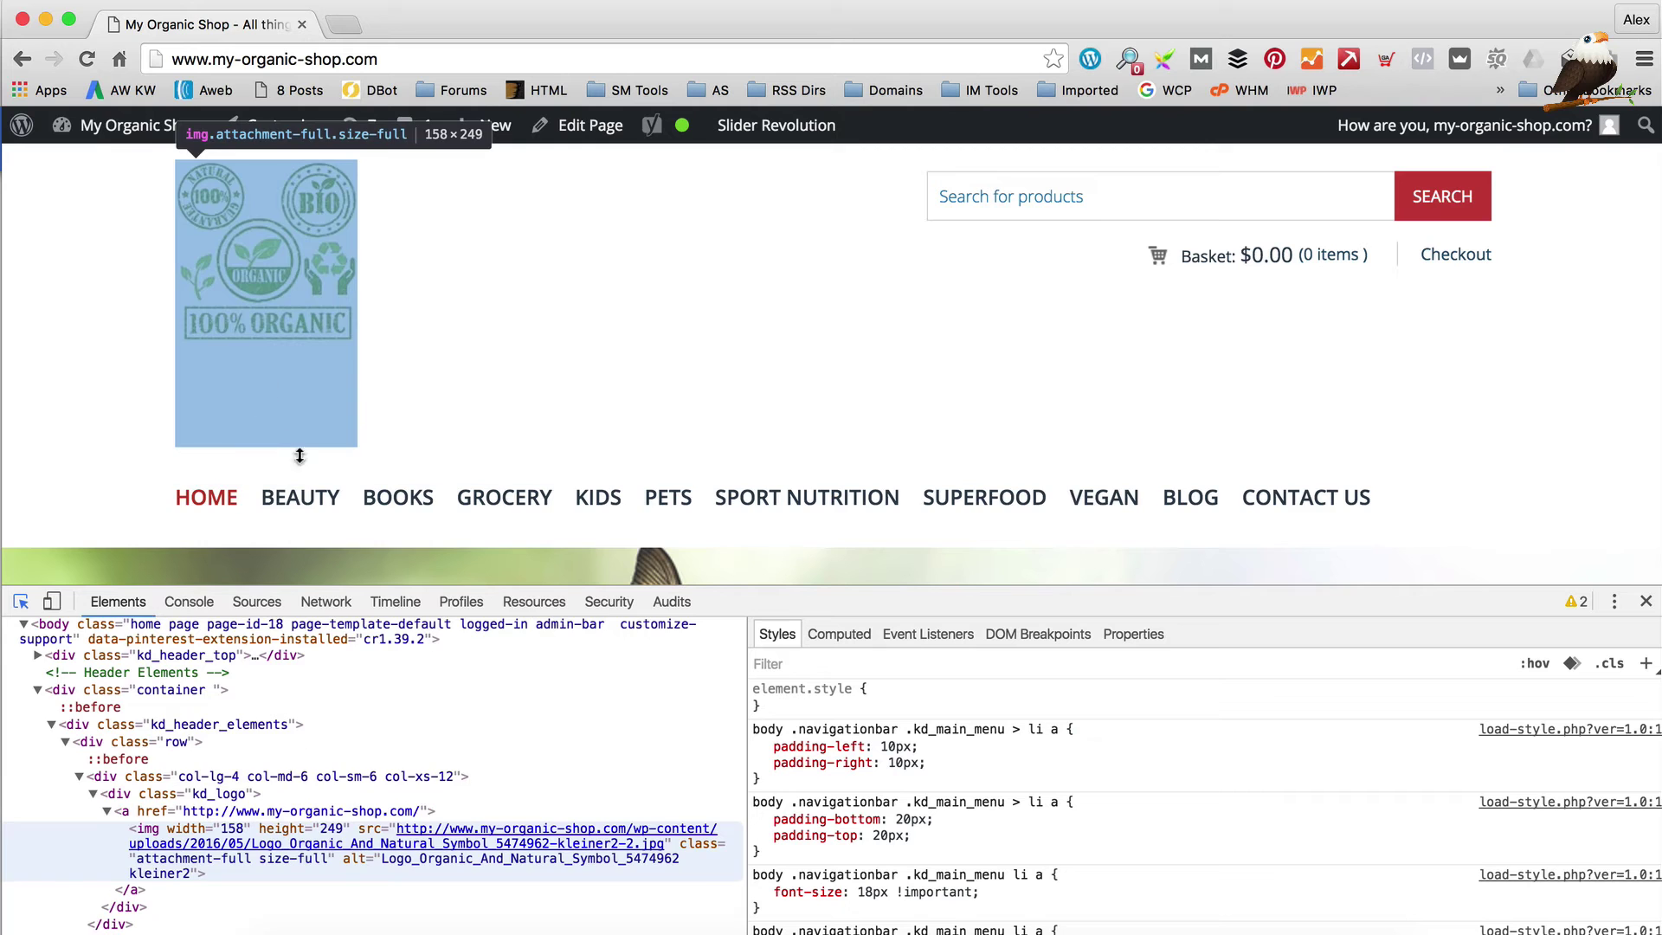
{"action": "scroll", "coordinate": [433, 380], "scroll_direction": "up", "scroll_amount": 2}
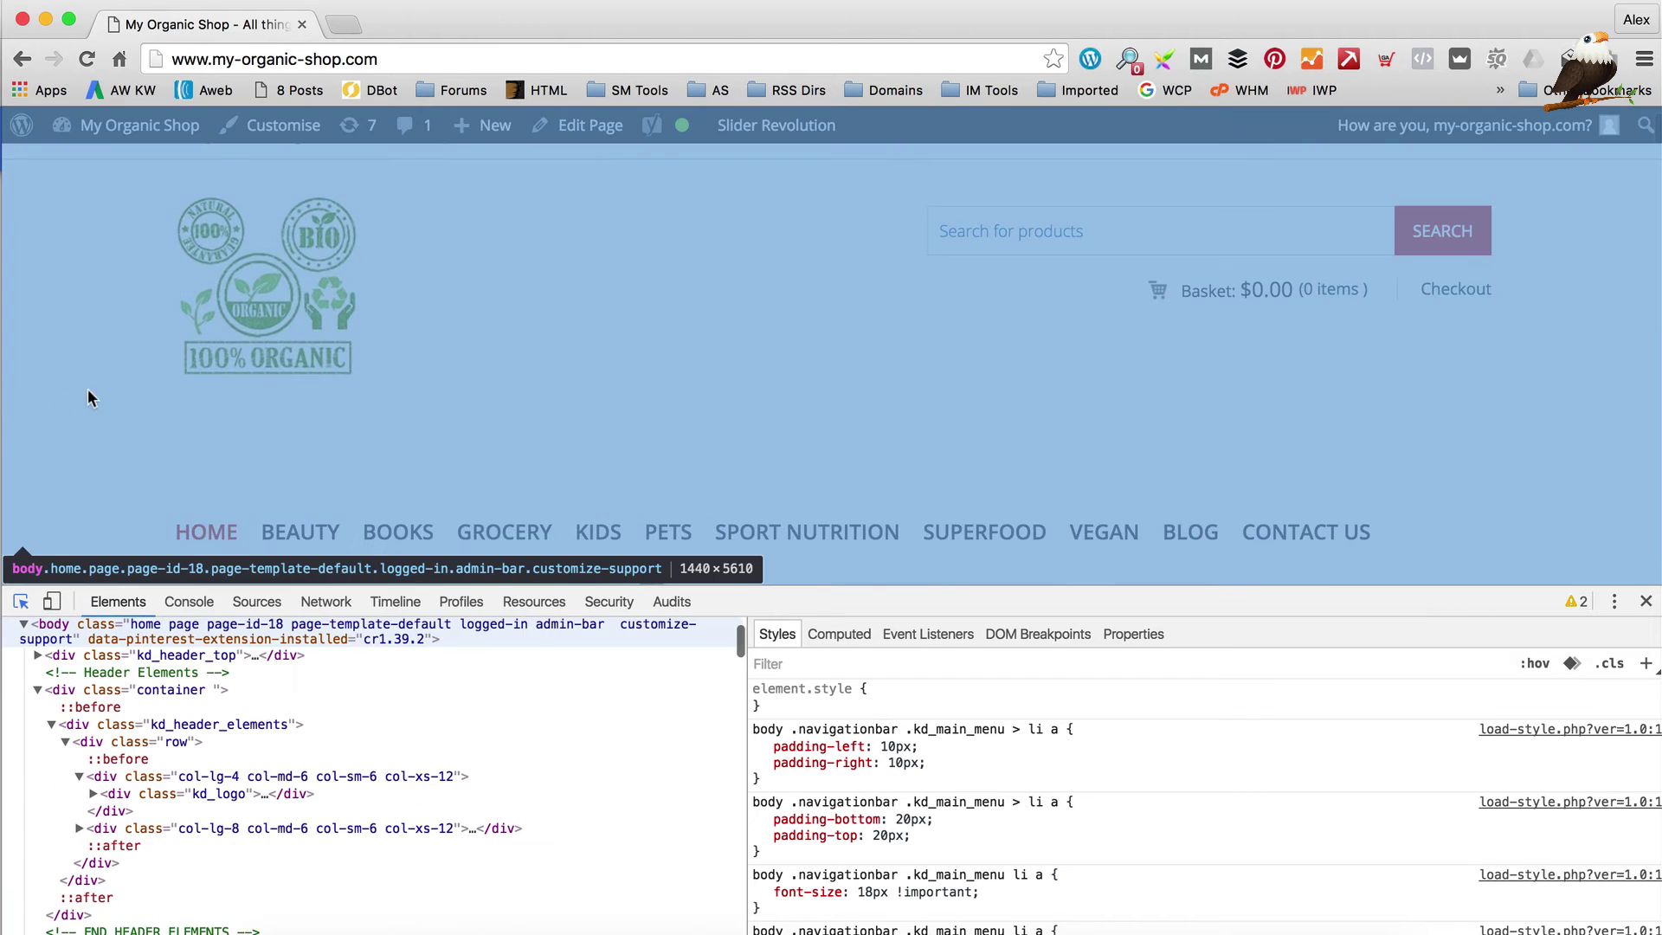
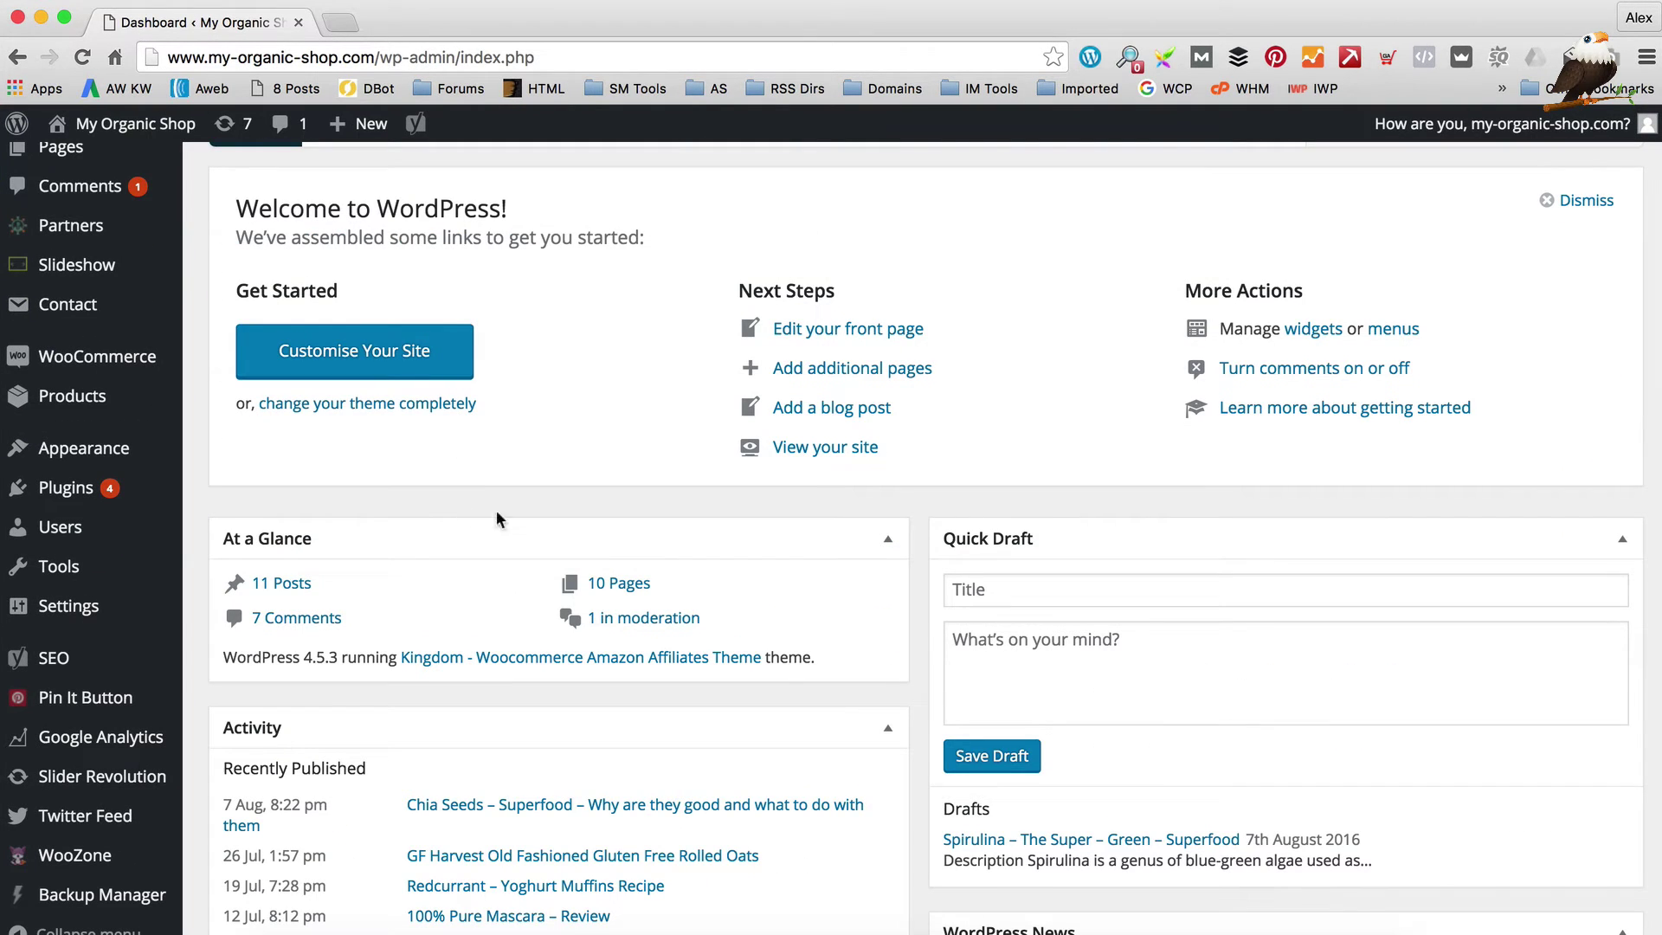
Step: Search for new plugins to add with the keyword "custom css"
{"action": "mouse_move", "coordinate": [132, 500]}
{"action": "left_click", "coordinate": [208, 523]}
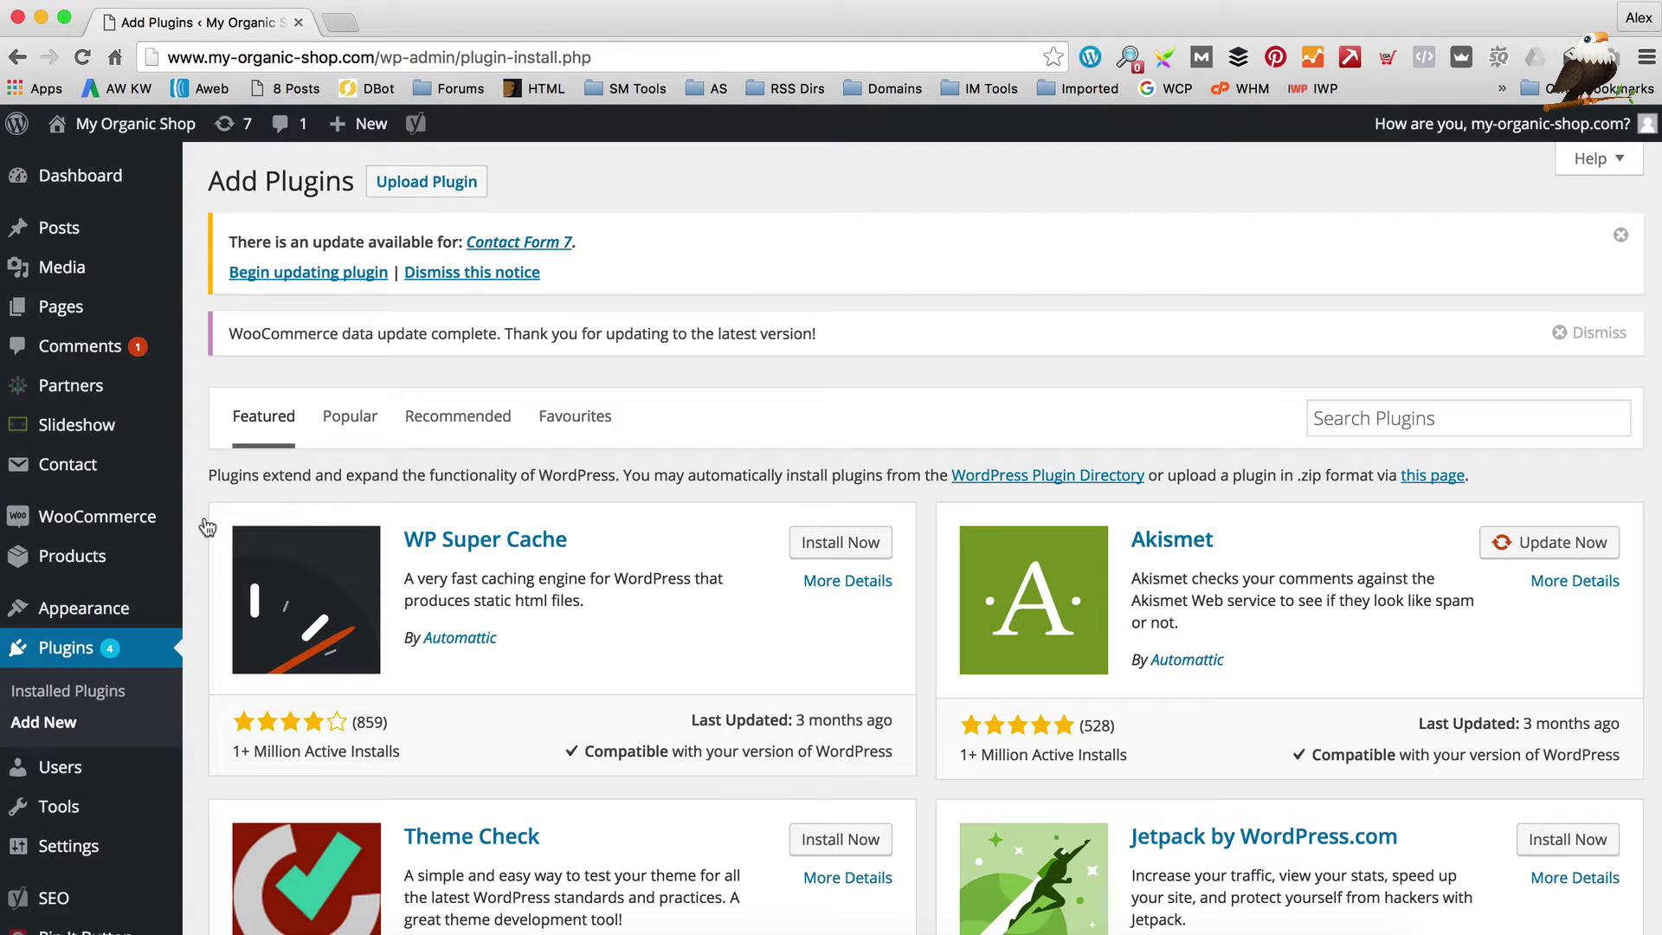
{"action": "left_click", "coordinate": [1364, 421]}
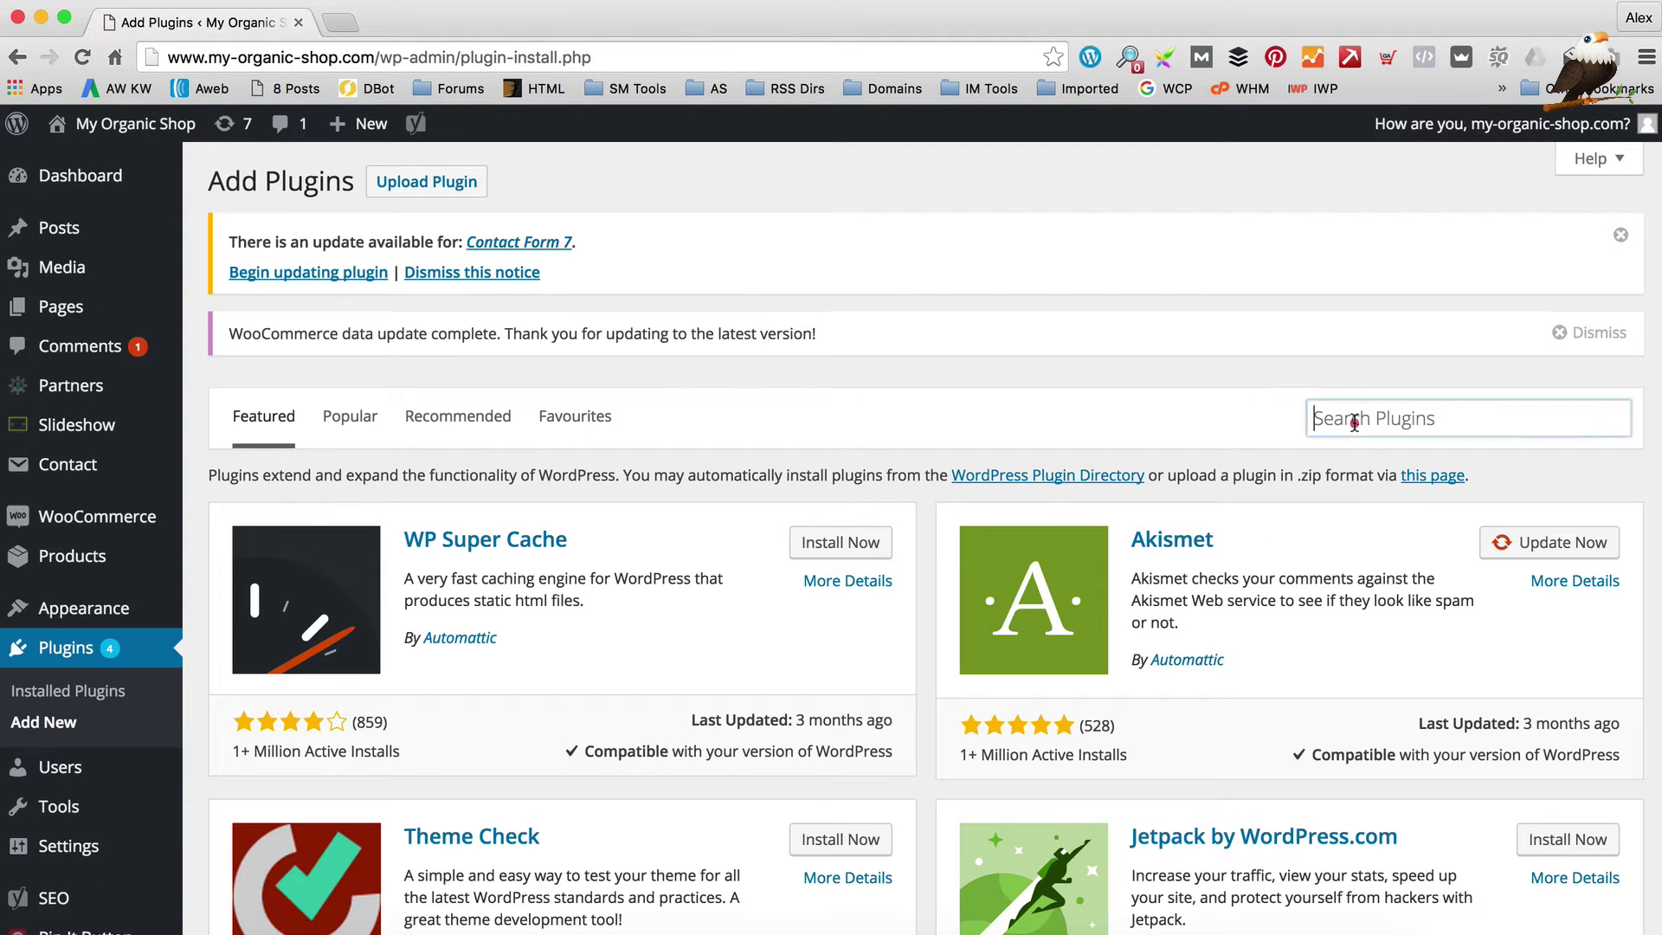
{"action": "type", "text": "custom cs"}
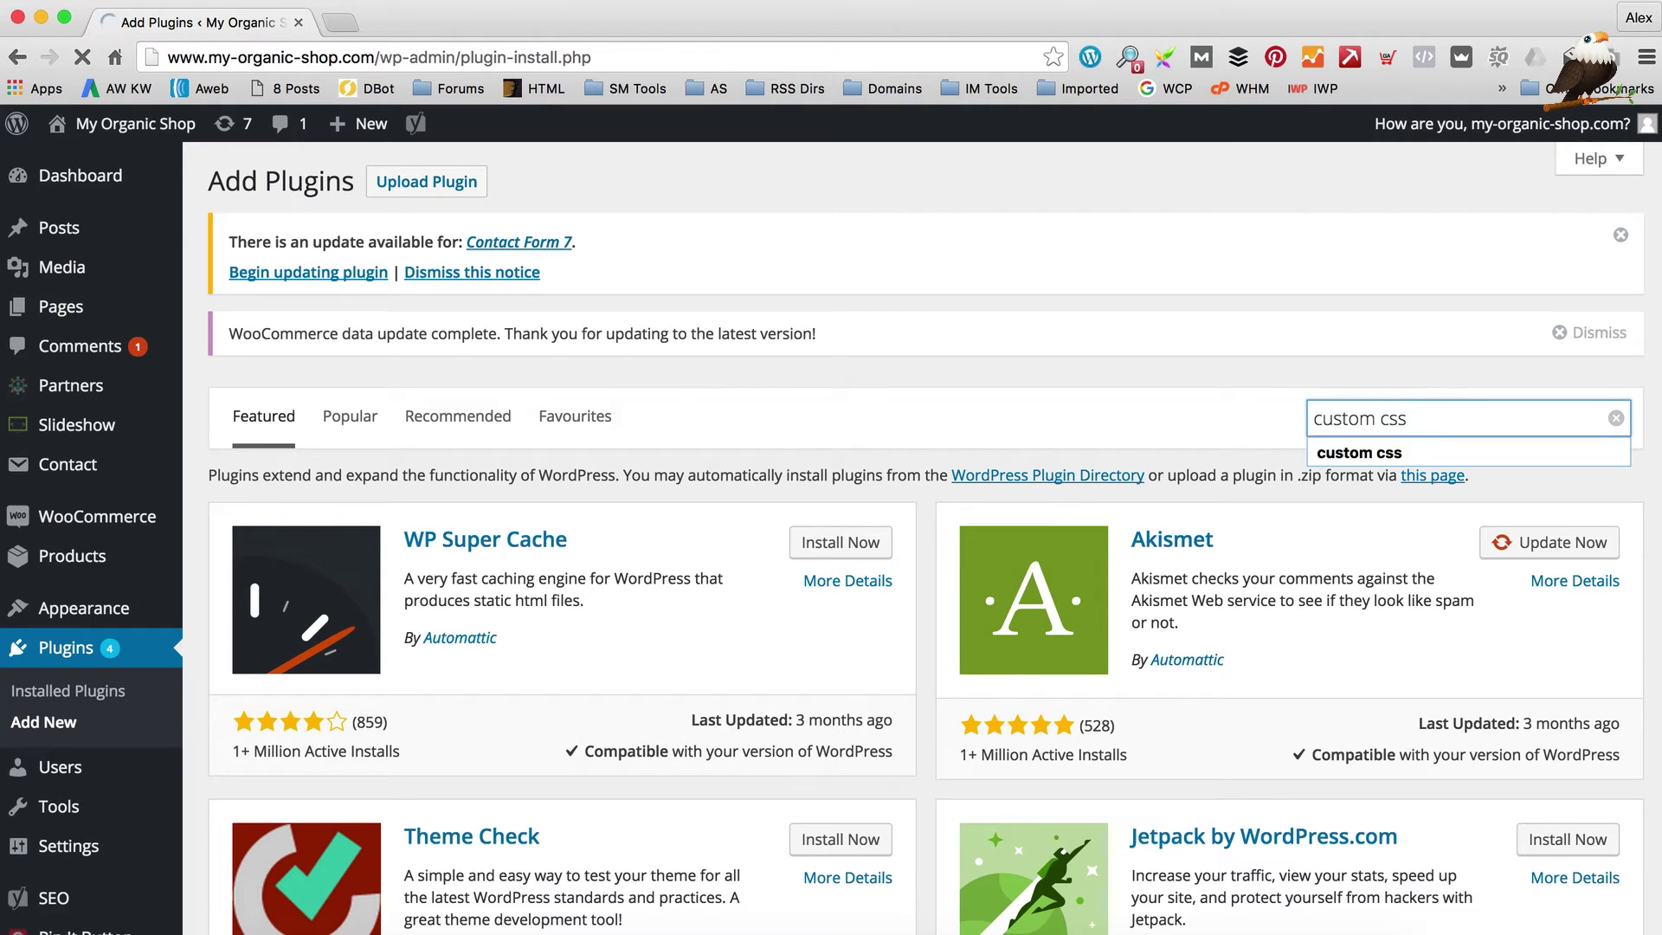
{"action": "type", "text": "s"}
{"action": "key", "text": "Return"}
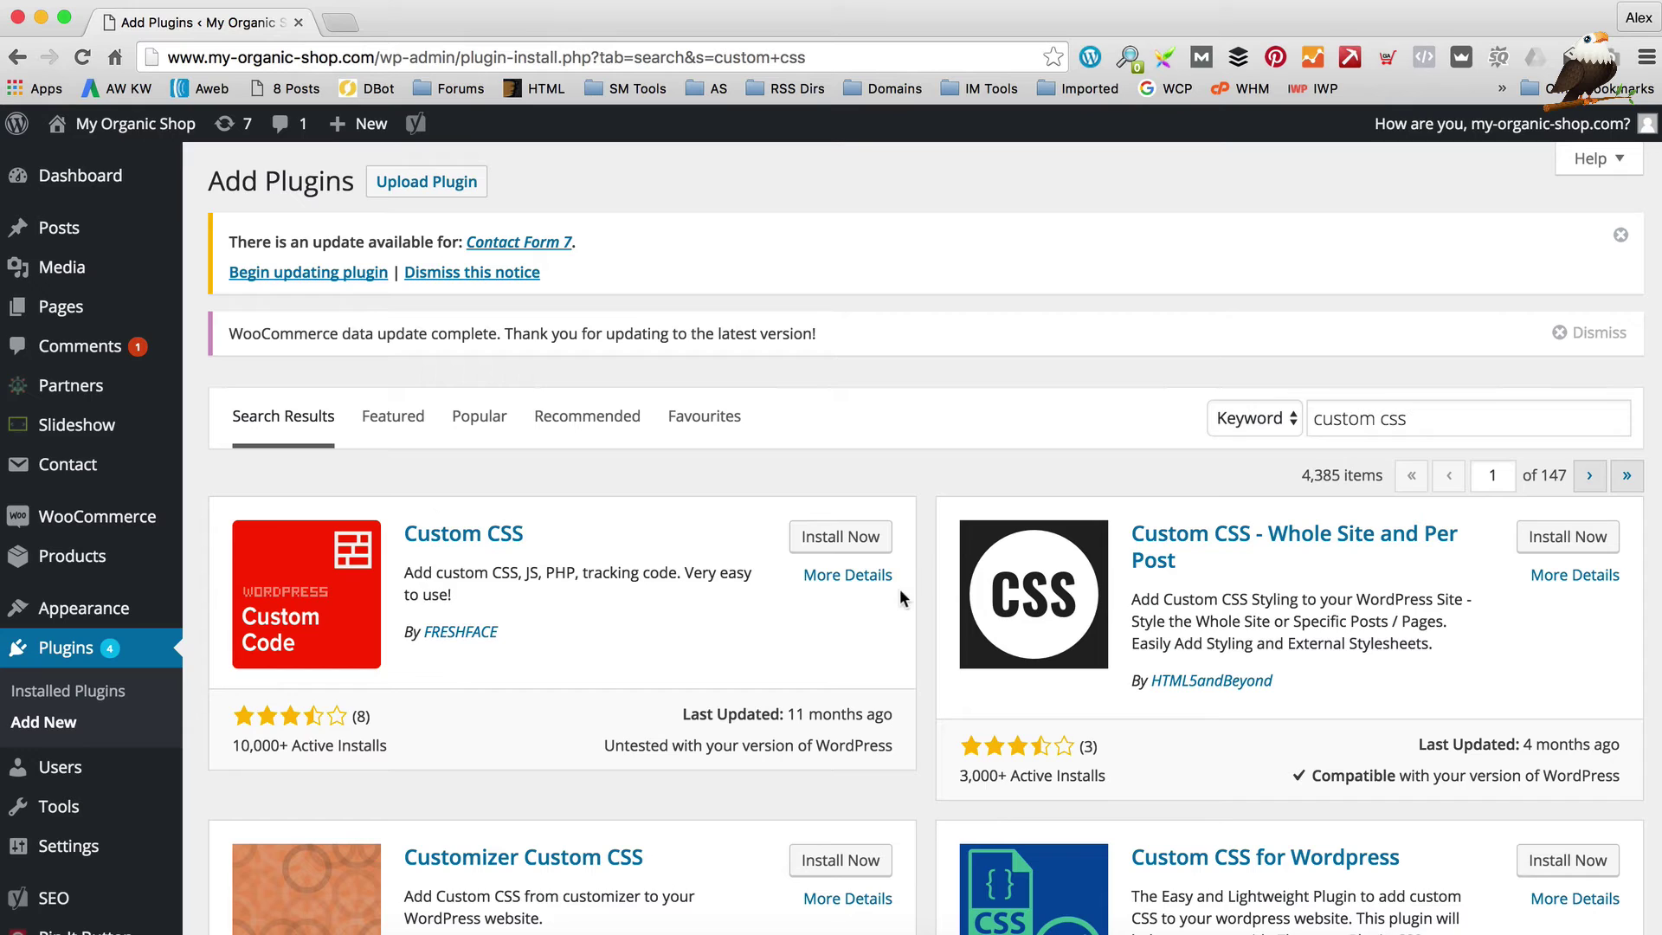
Step: Install and activate the Custom CSS plugin by FRESHFACE, and open its Custom Code page
{"action": "left_click", "coordinate": [863, 543]}
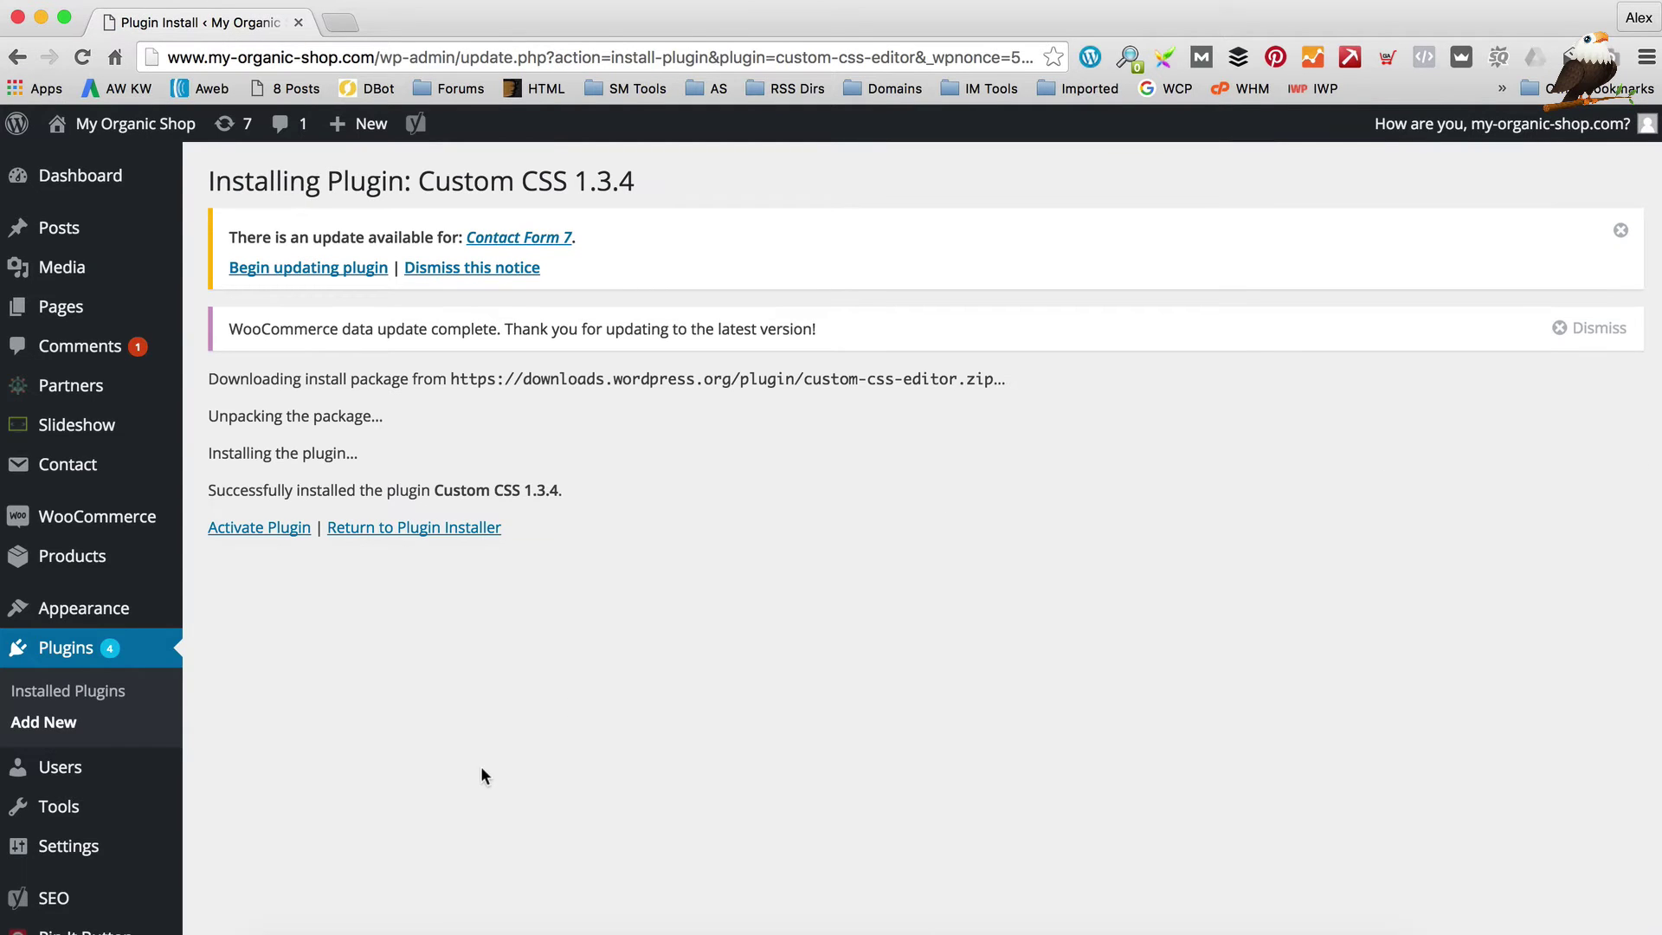
{"action": "left_click", "coordinate": [241, 539]}
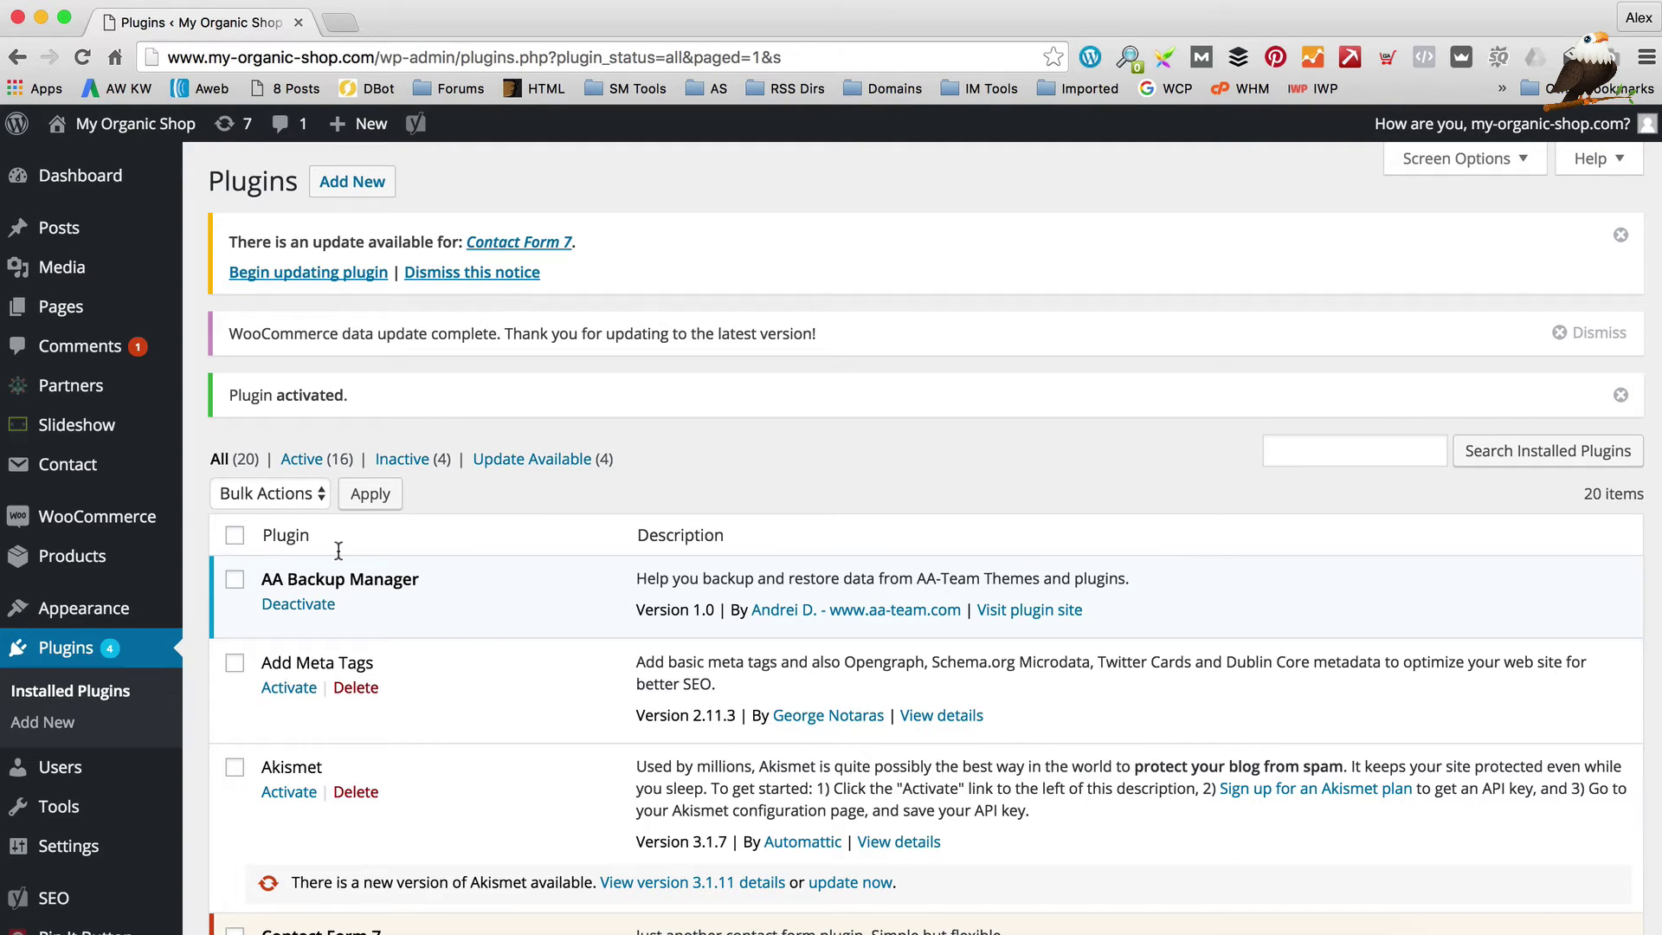
{"action": "mouse_move", "coordinate": [139, 615]}
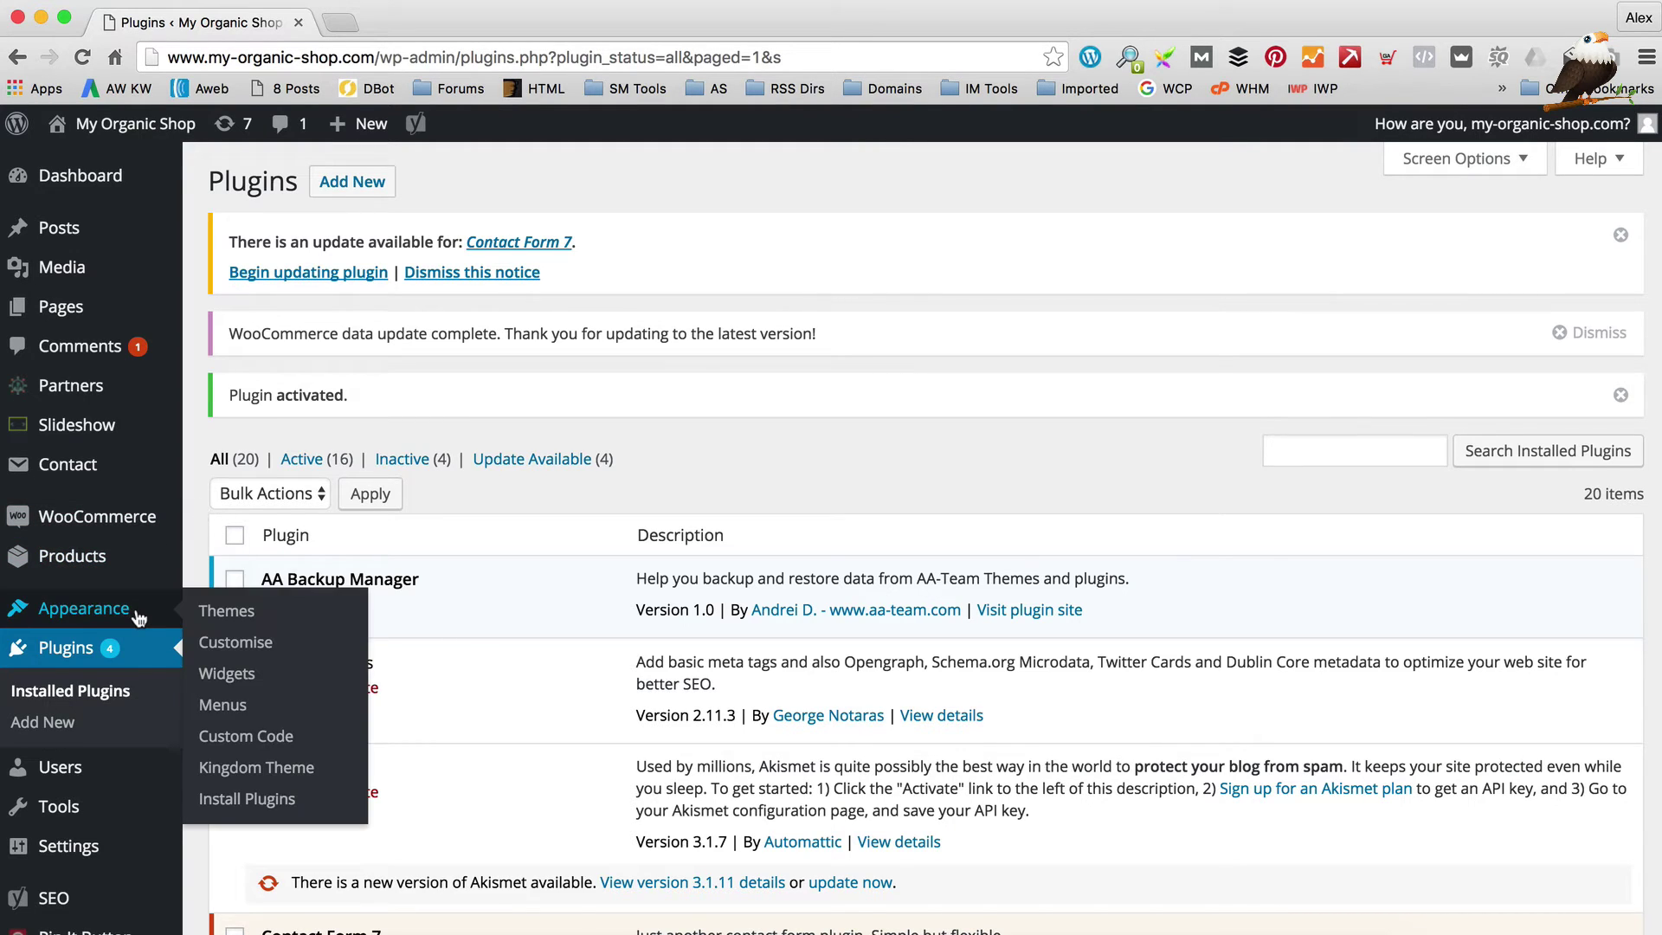
{"action": "left_click", "coordinate": [257, 737]}
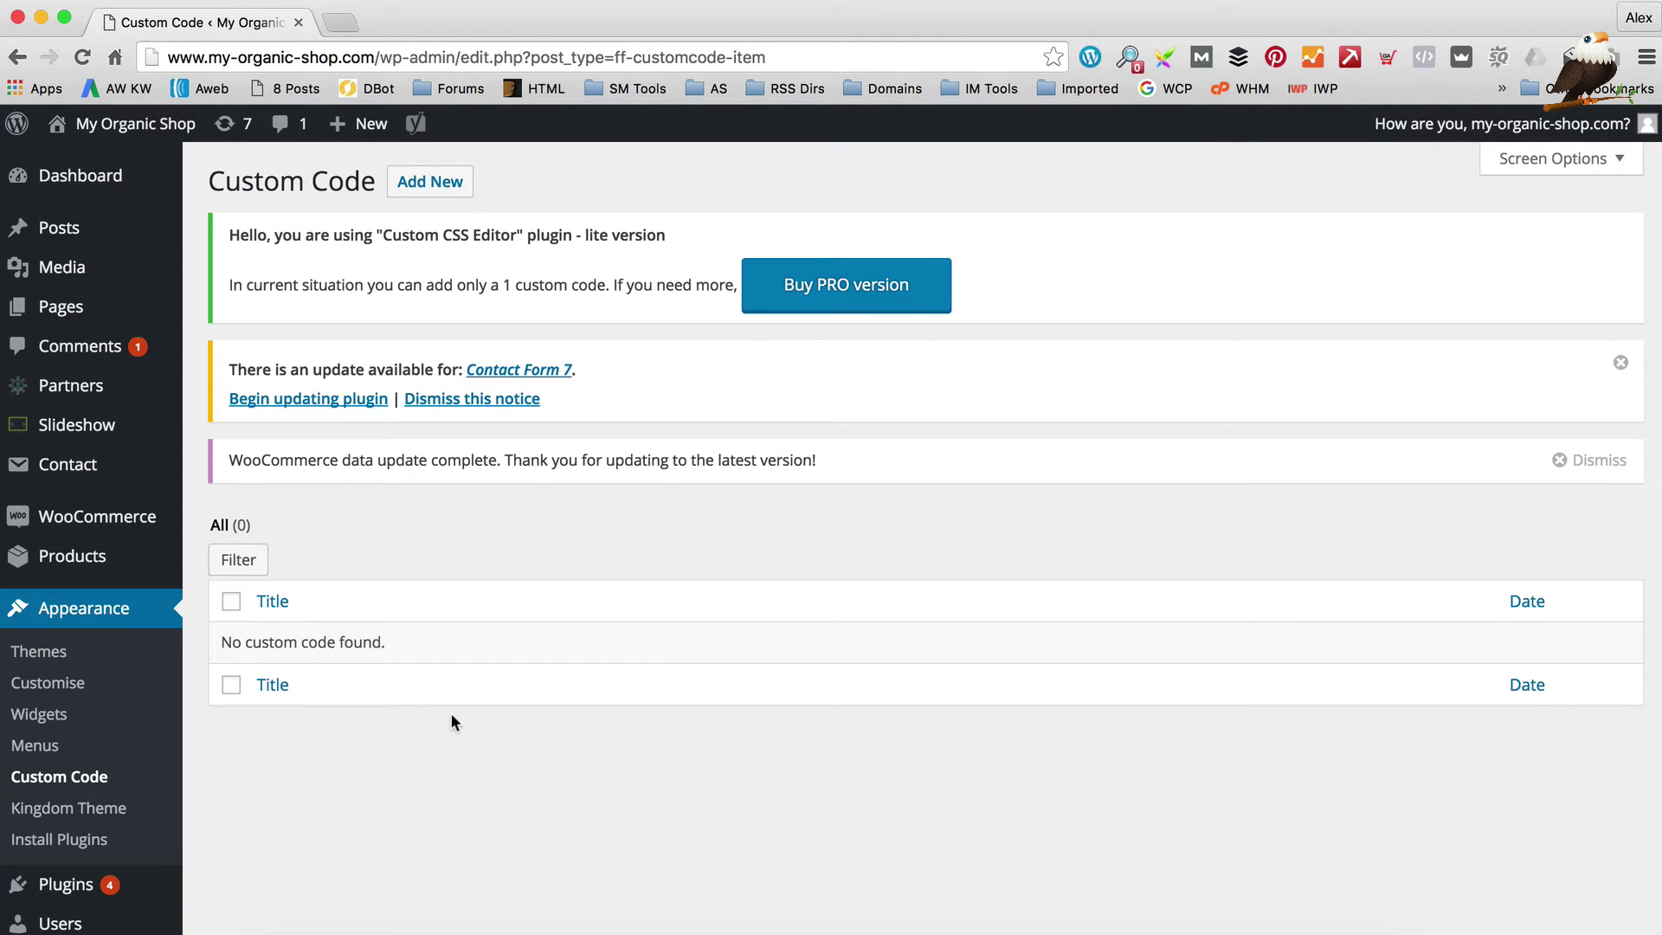
Step: Publish a new custom code titled "Menu Fix" that sets padding-left and padding-right to 10px for "body .navigationbar .kd_main_menu > li a"
{"action": "left_click", "coordinate": [445, 183]}
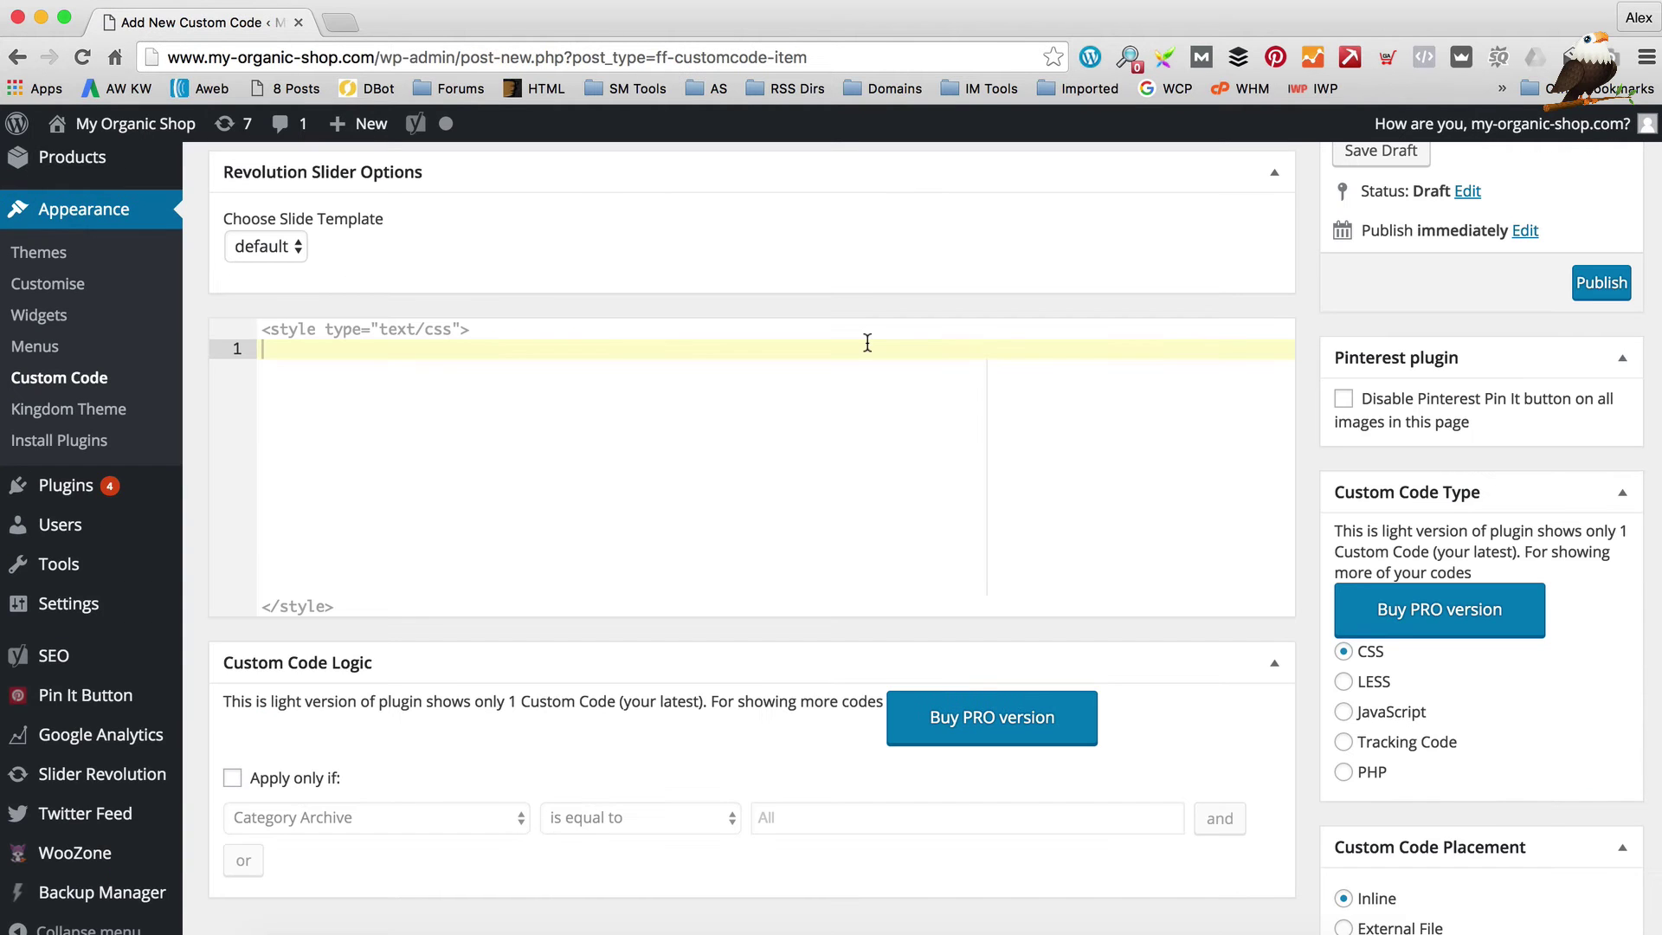
{"action": "scroll", "coordinate": [489, 448], "scroll_direction": "up", "scroll_amount": 4}
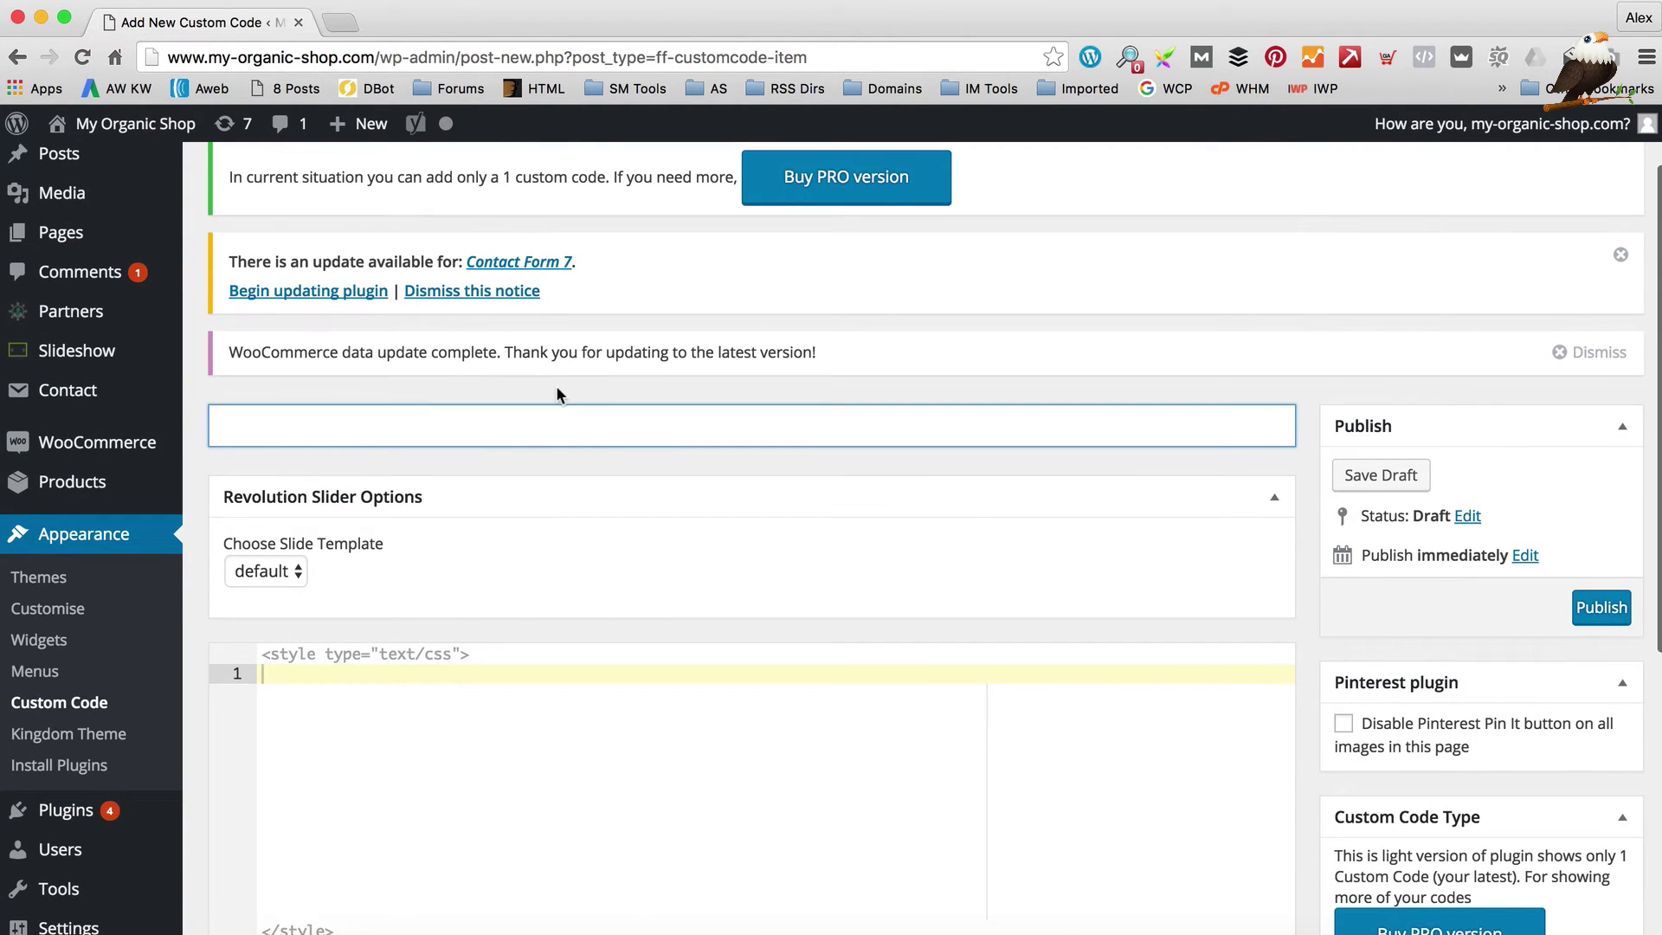
{"action": "type", "text": "Menu Fix"}
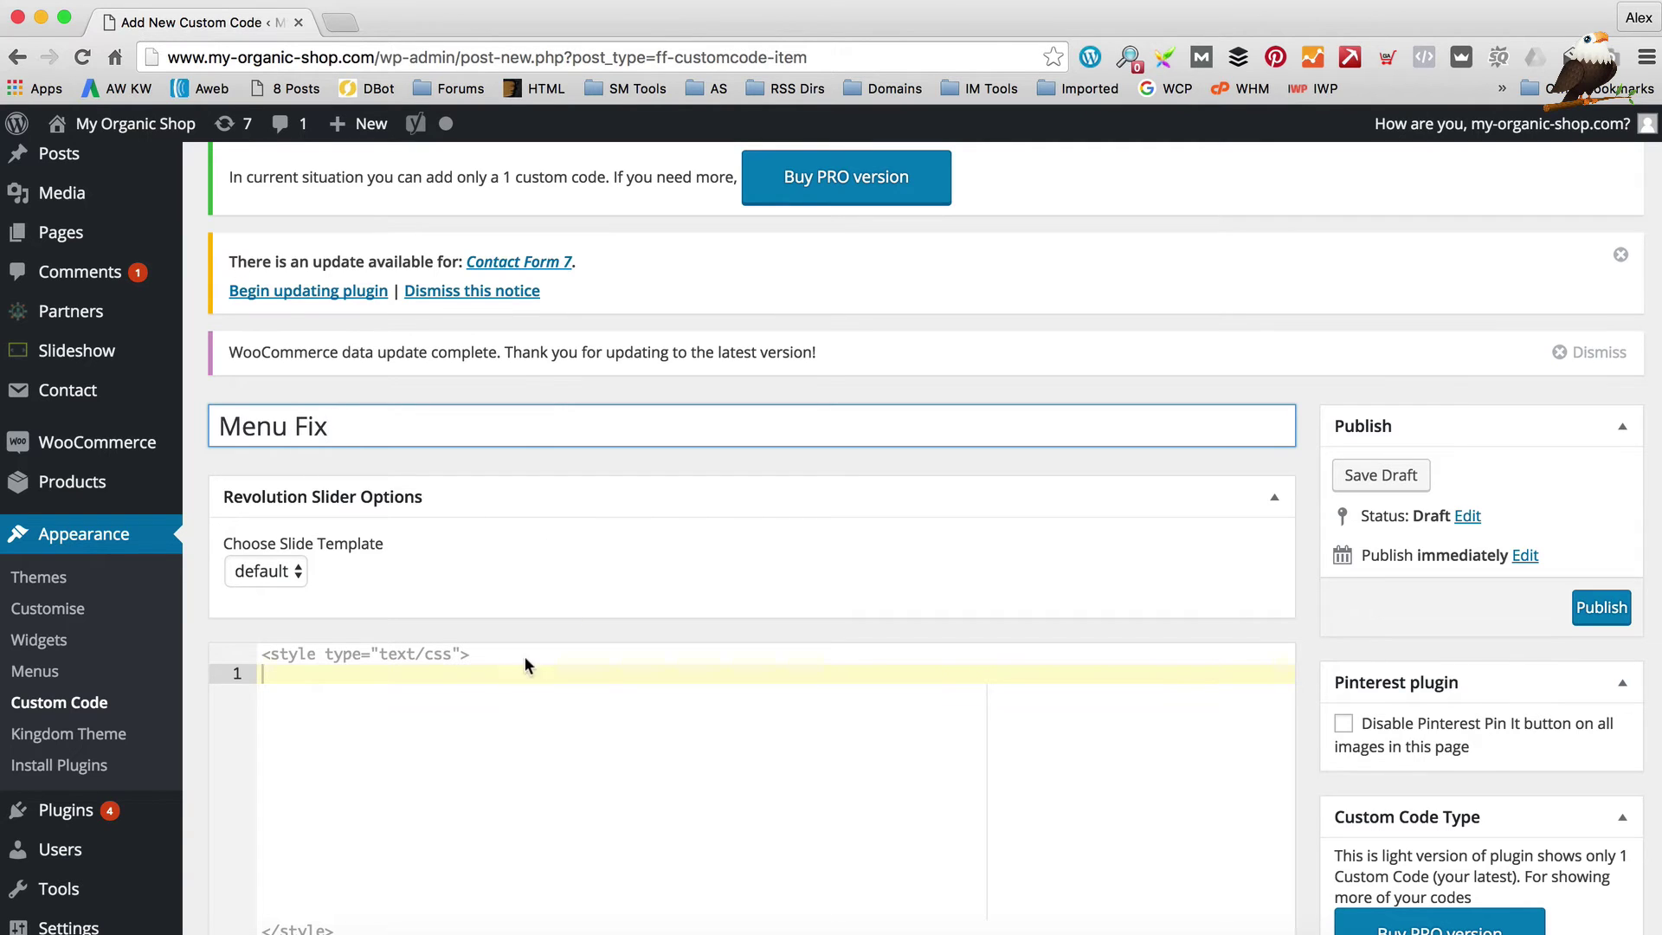
{"action": "left_click", "coordinate": [459, 679]}
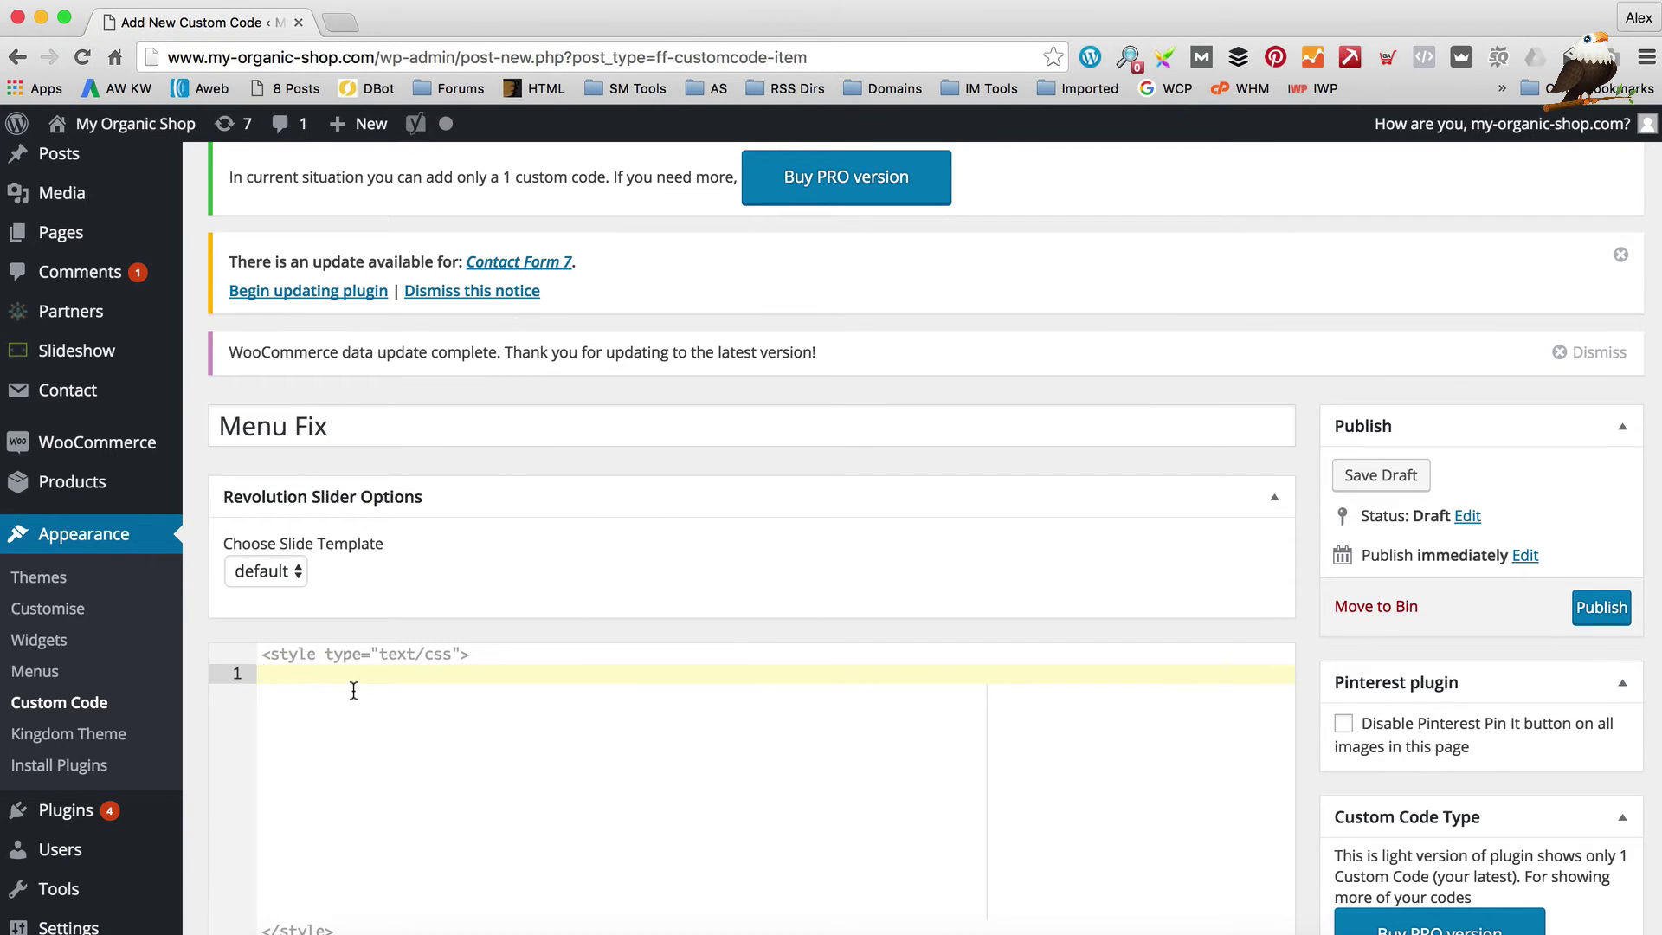
{"action": "type", "text": "body .navigationbar .kd_main_menu > li a {     padding-left: 10px;     padding-right: 10px; }"}
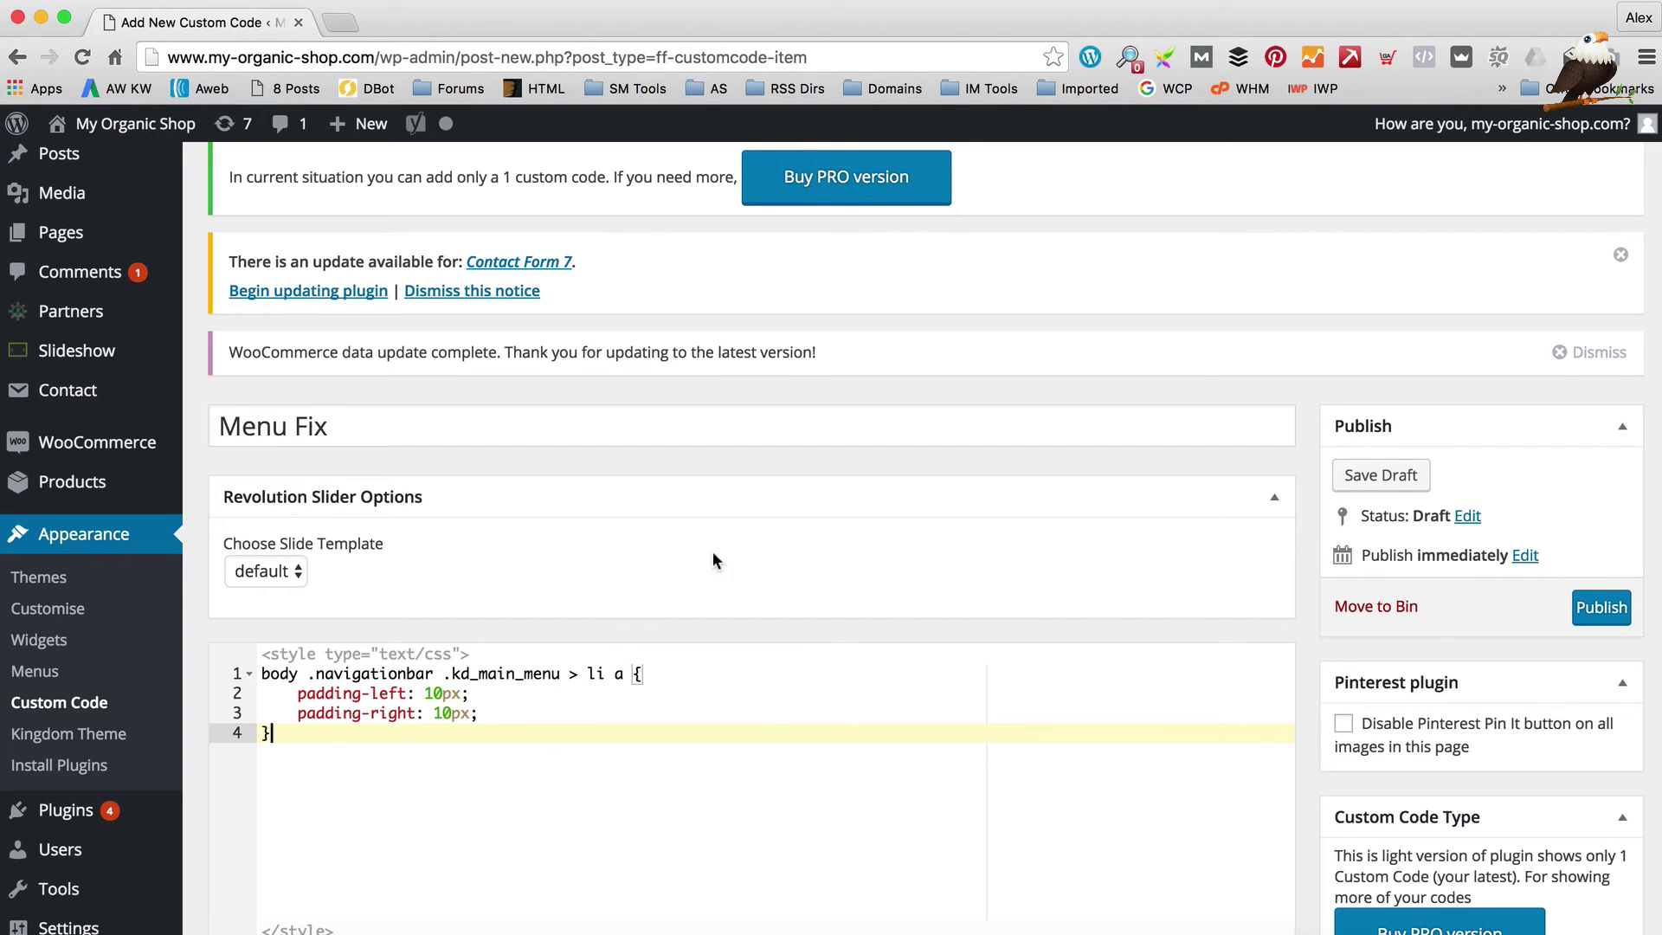
{"action": "left_click", "coordinate": [1601, 607]}
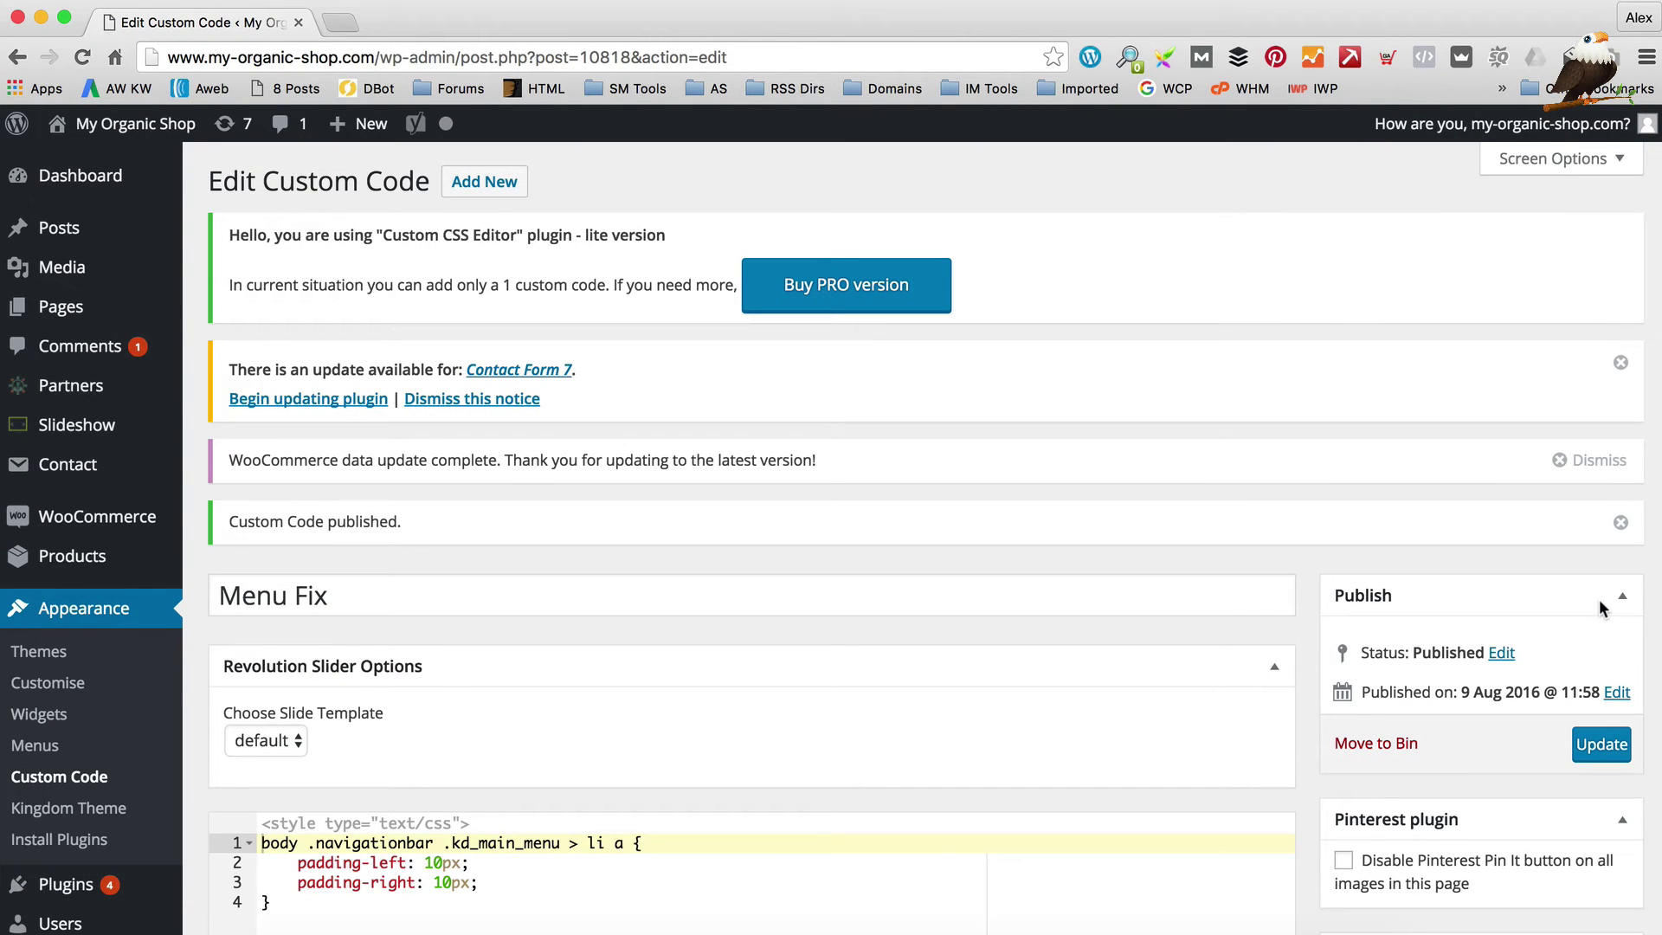
Step: Visit the shop's front page and copy the header logo image to the clipboard
{"action": "mouse_move", "coordinate": [151, 125]}
{"action": "left_click", "coordinate": [146, 173]}
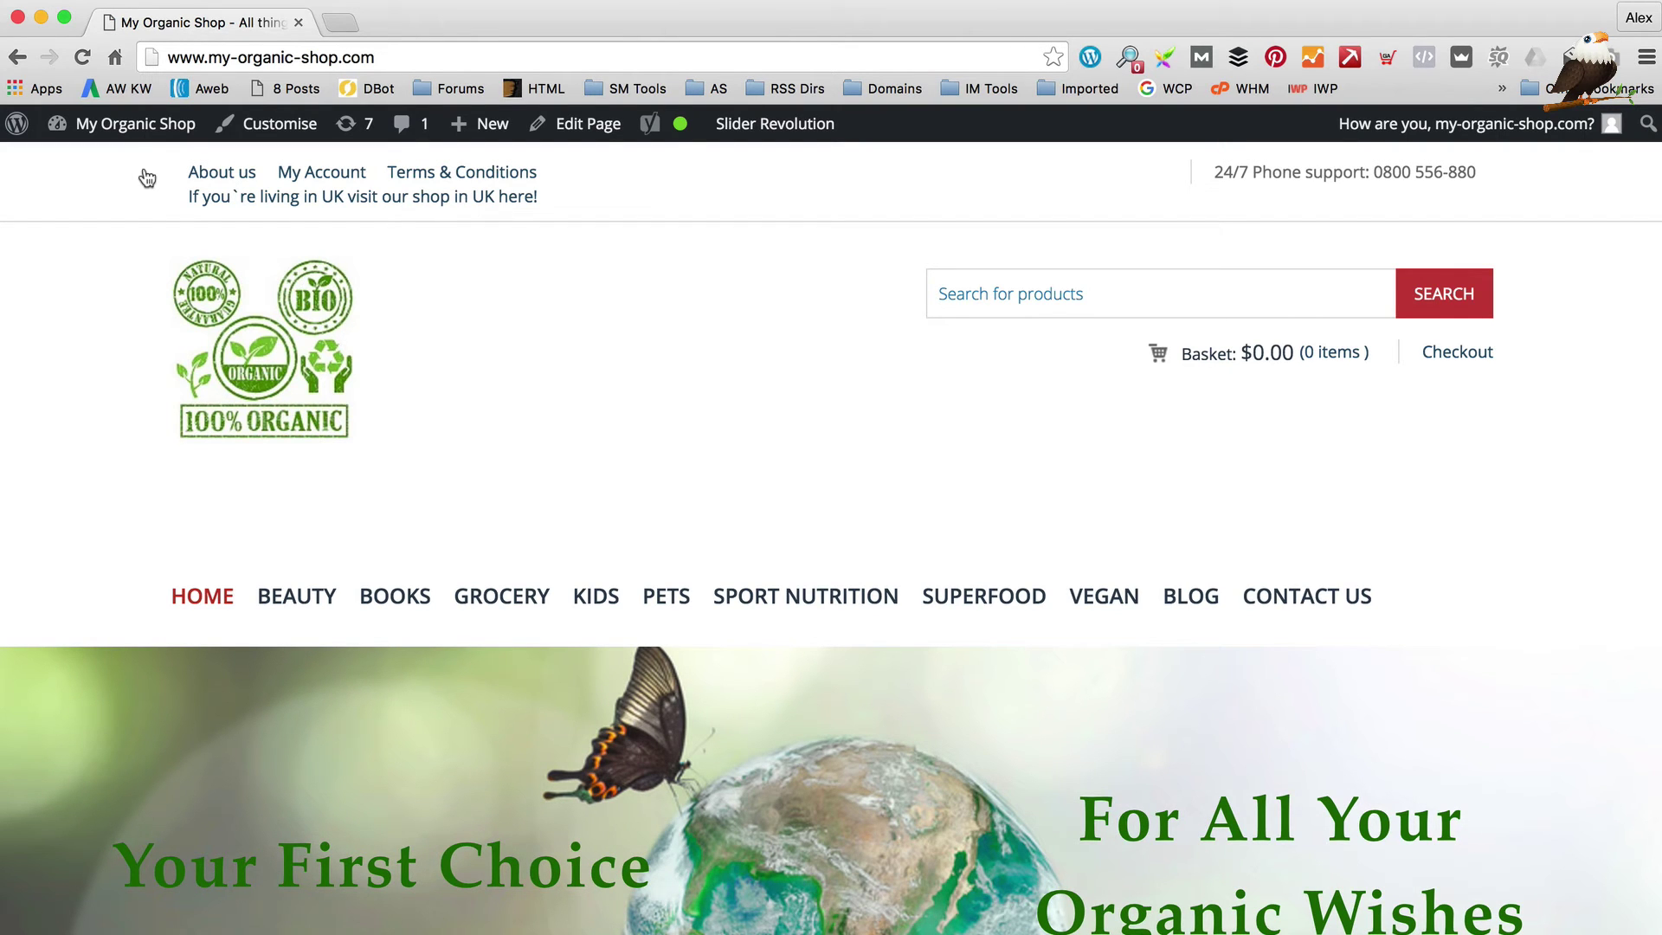
{"action": "right_click", "coordinate": [249, 372]}
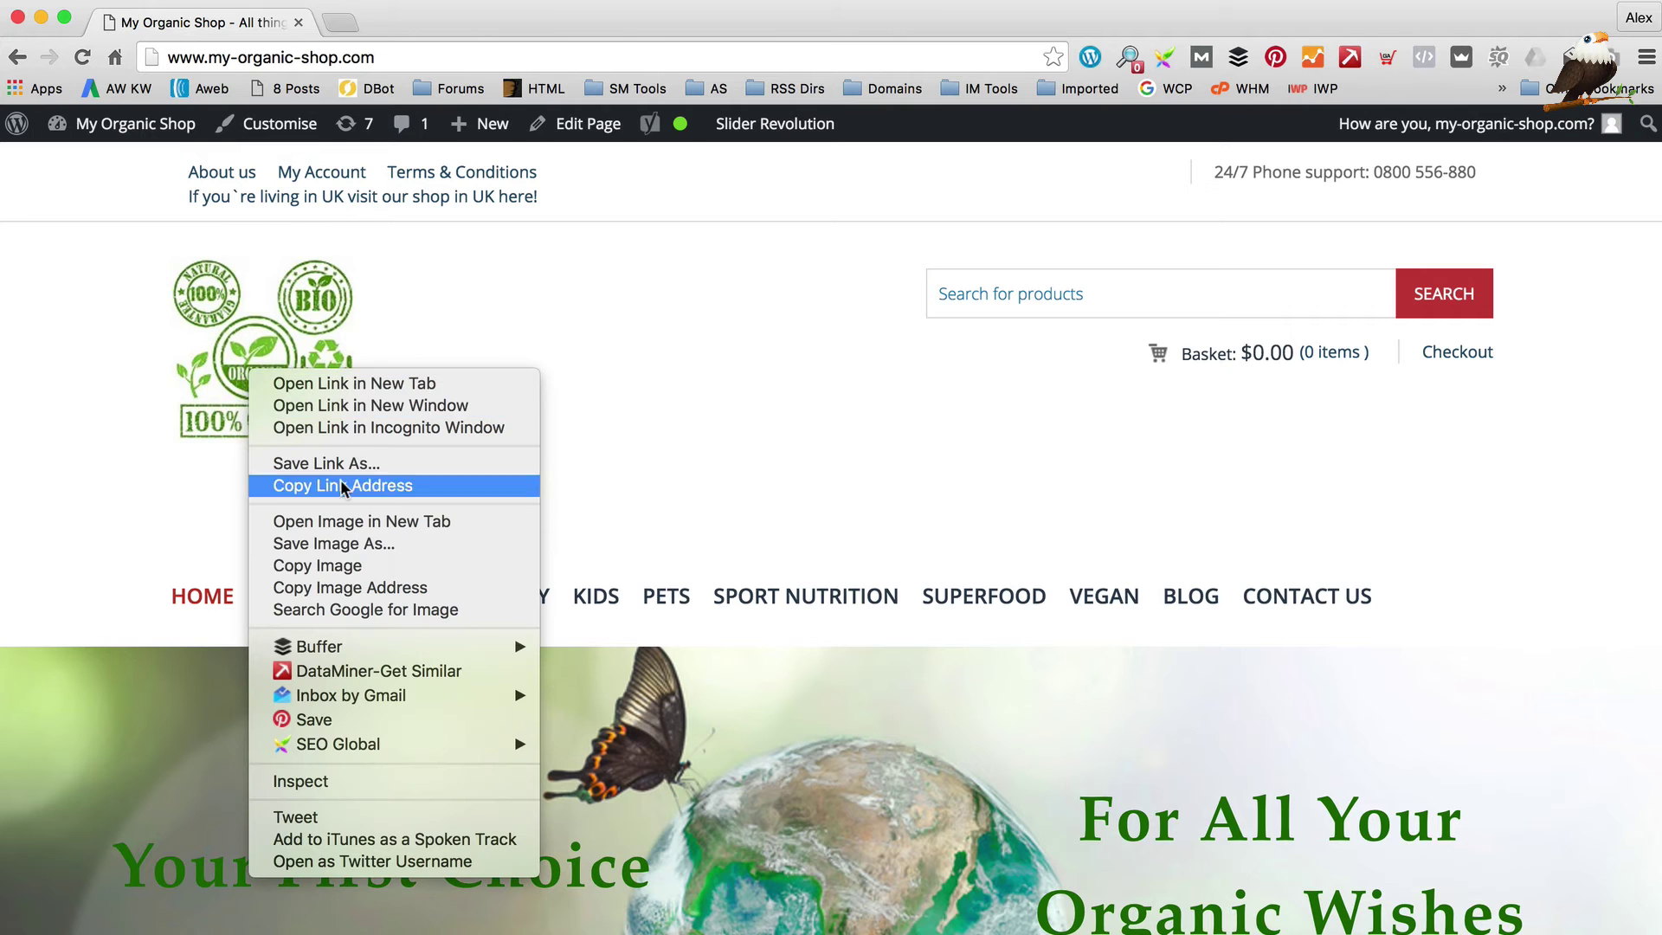
{"action": "left_click", "coordinate": [332, 567]}
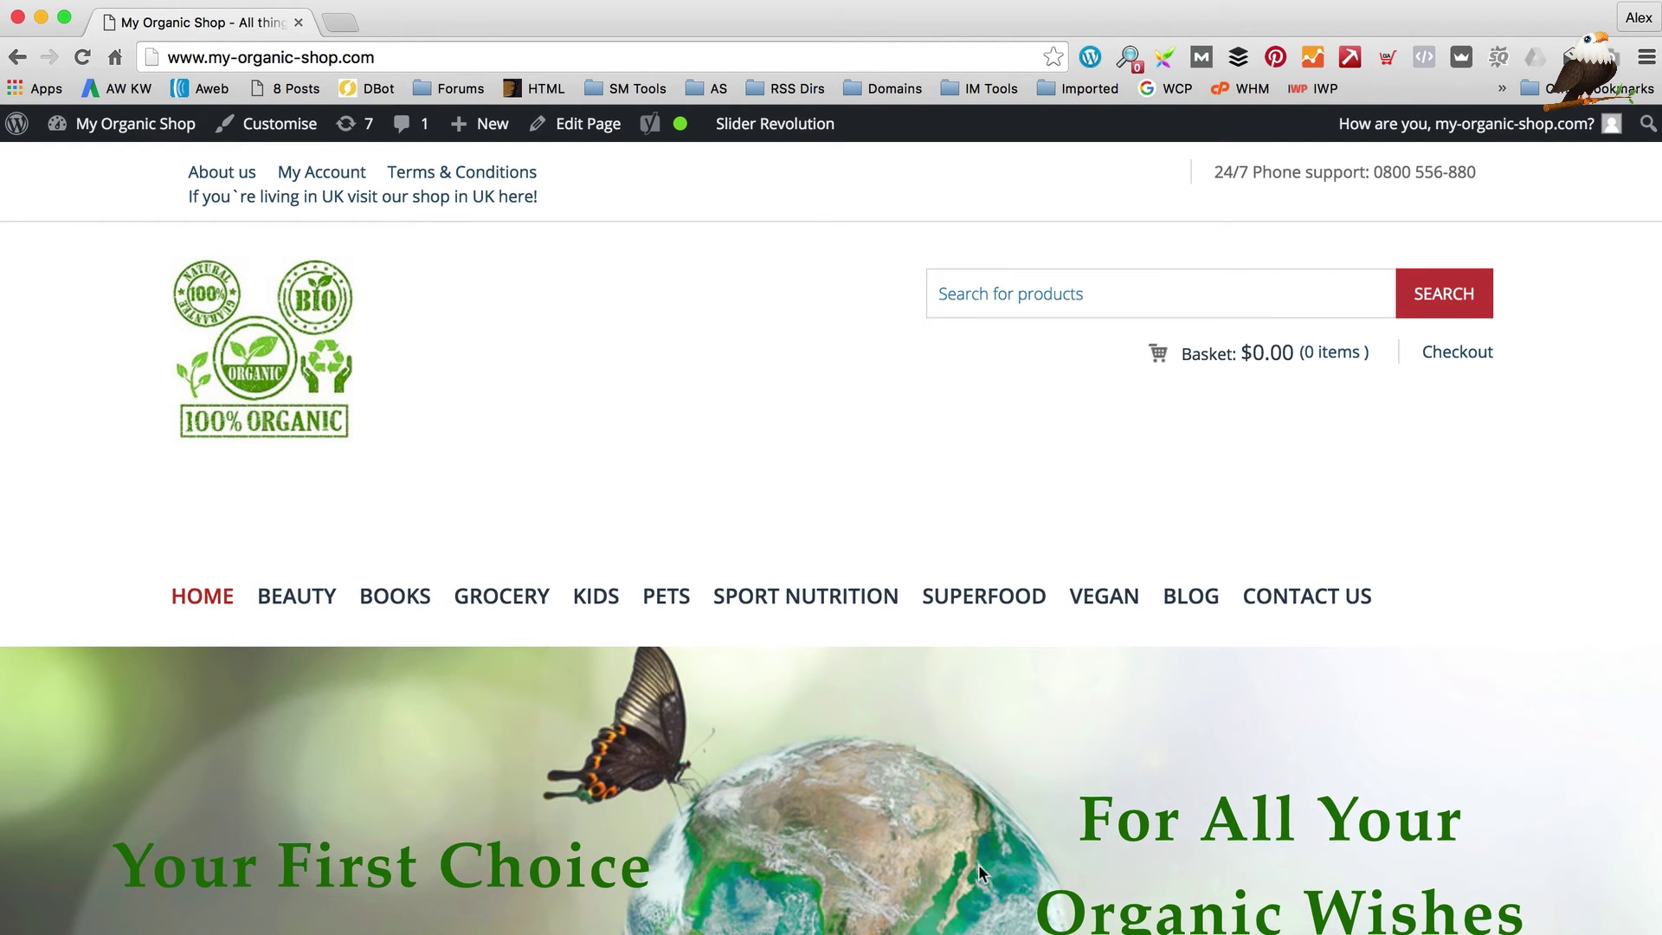
Step: Switch to Fireworks and close all the open image documents, including Amazon FAQ 2 Thumb.fw.png
{"action": "left_click", "coordinate": [981, 904]}
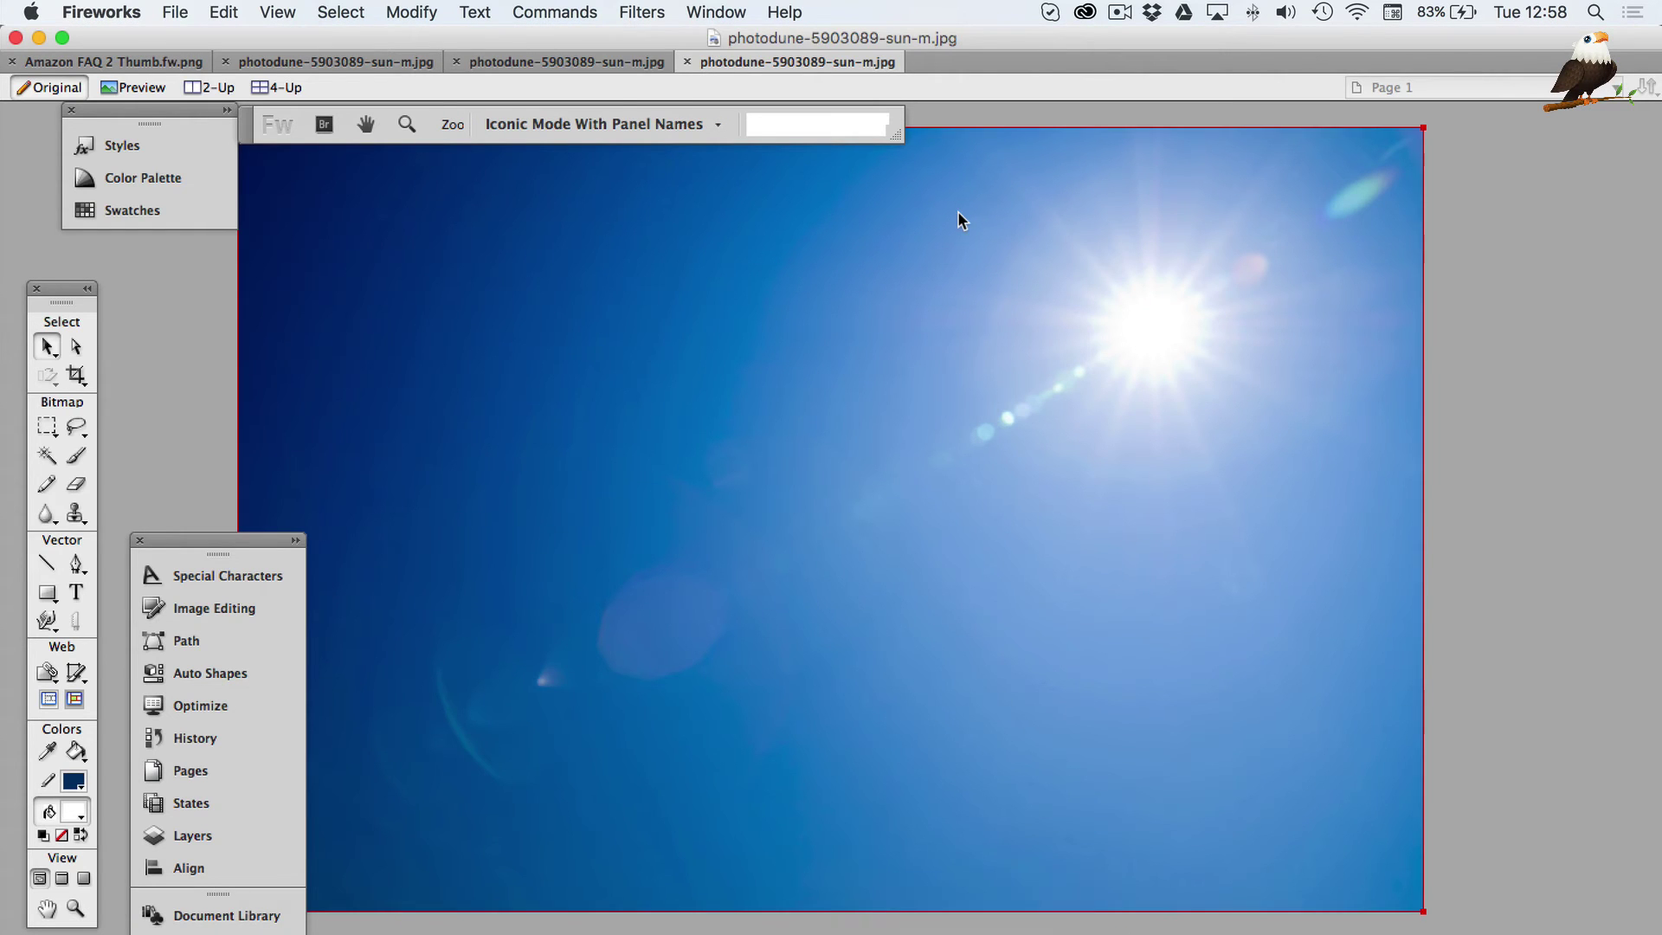
{"action": "left_click", "coordinate": [688, 62]}
{"action": "left_click", "coordinate": [456, 63]}
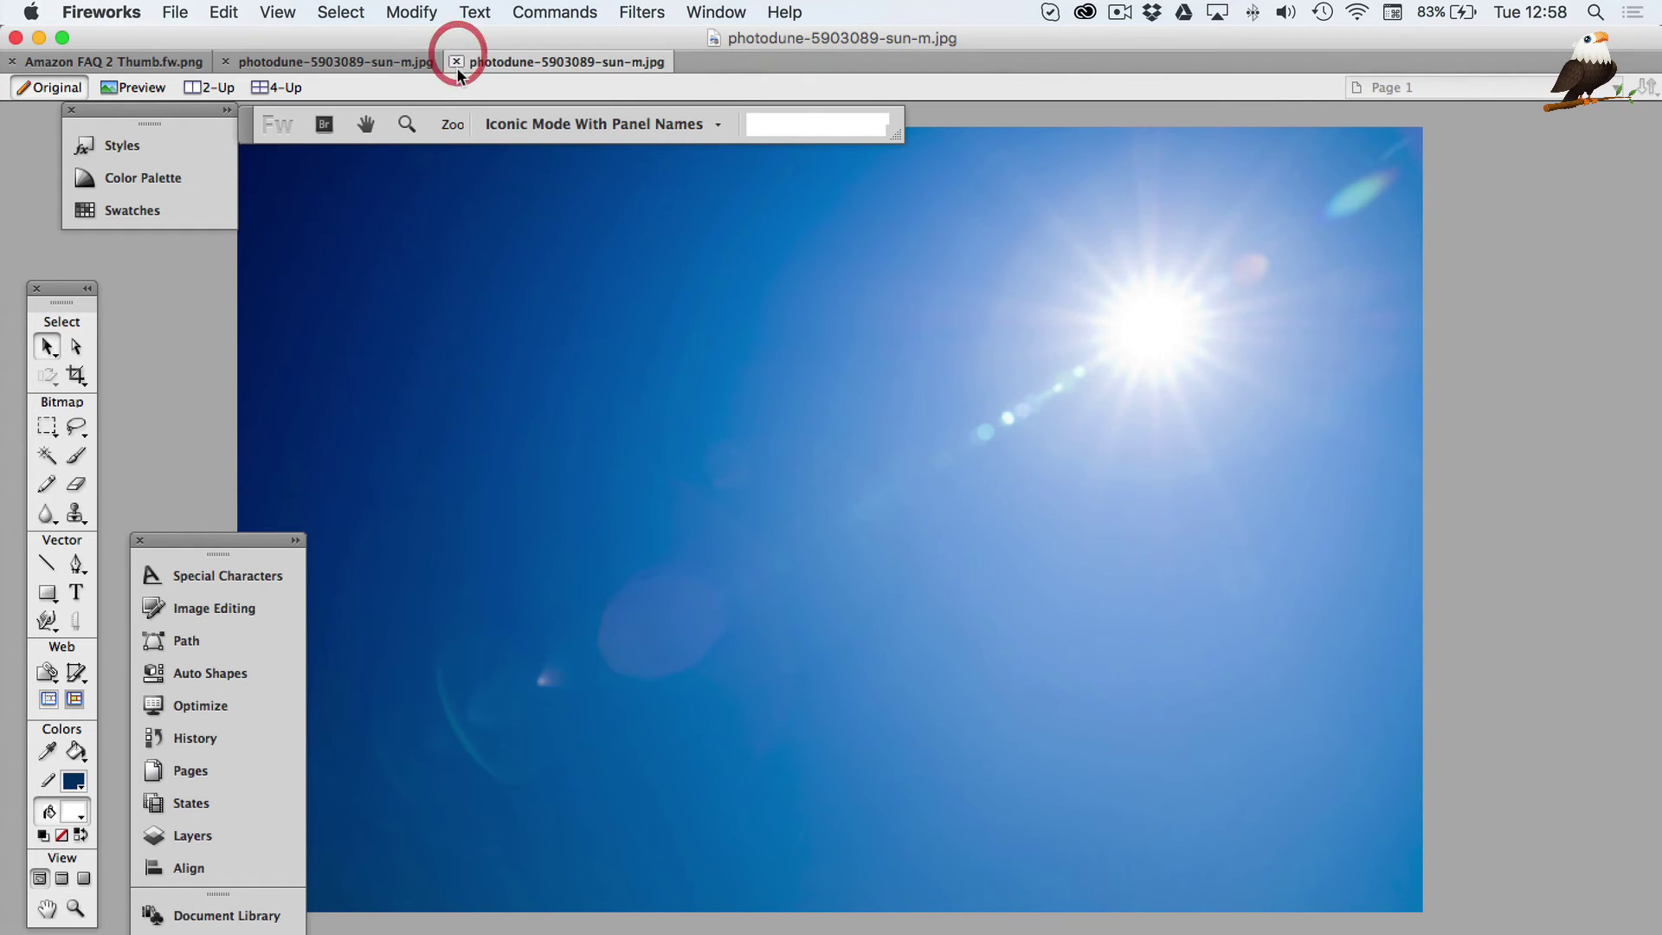
{"action": "left_click", "coordinate": [226, 63]}
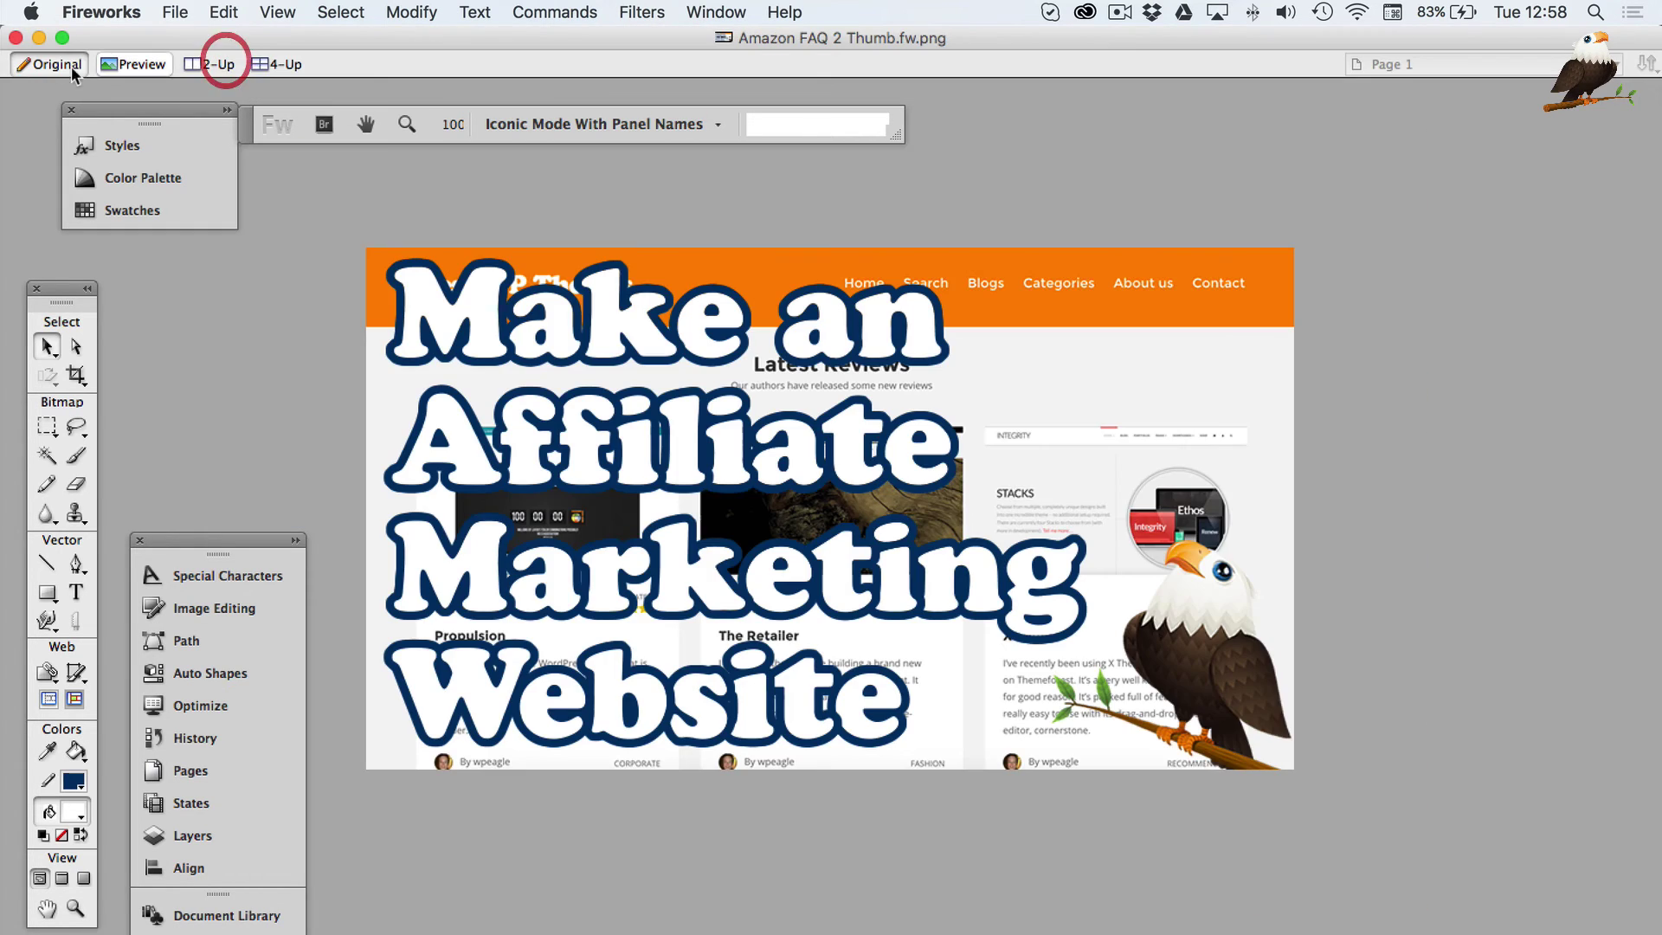
{"action": "left_click", "coordinate": [14, 38]}
Step: Create a new document with the suggested settings and paste the copied logo into it
{"action": "left_click", "coordinate": [175, 13]}
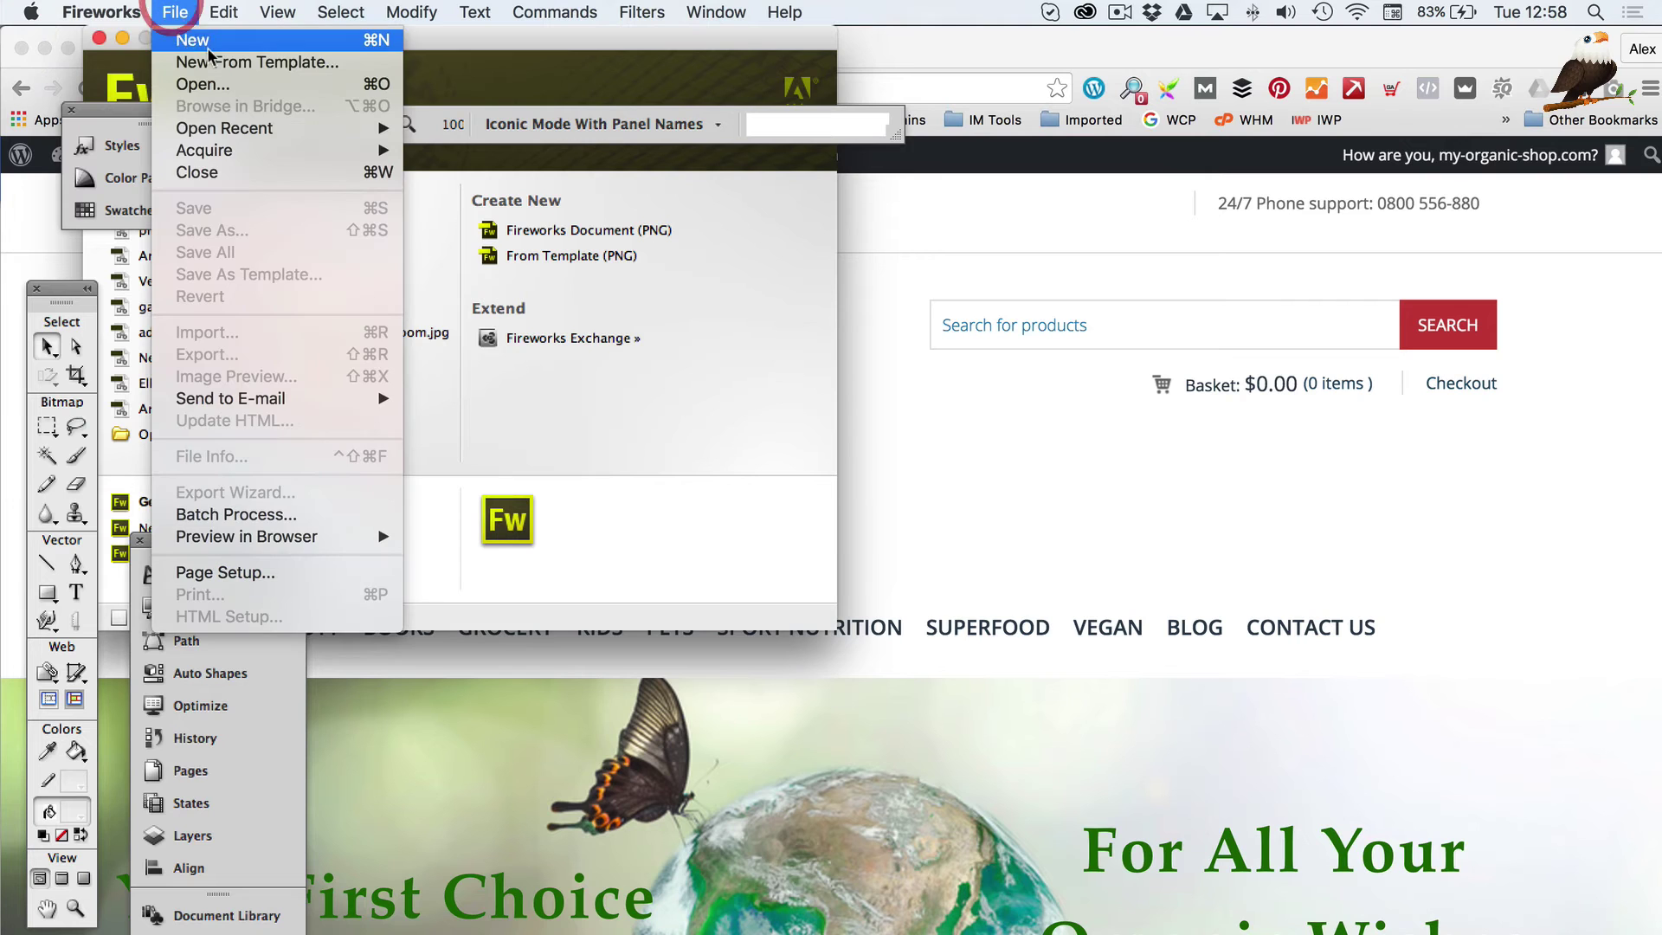
{"action": "left_click", "coordinate": [211, 40]}
{"action": "key", "text": "Return"}
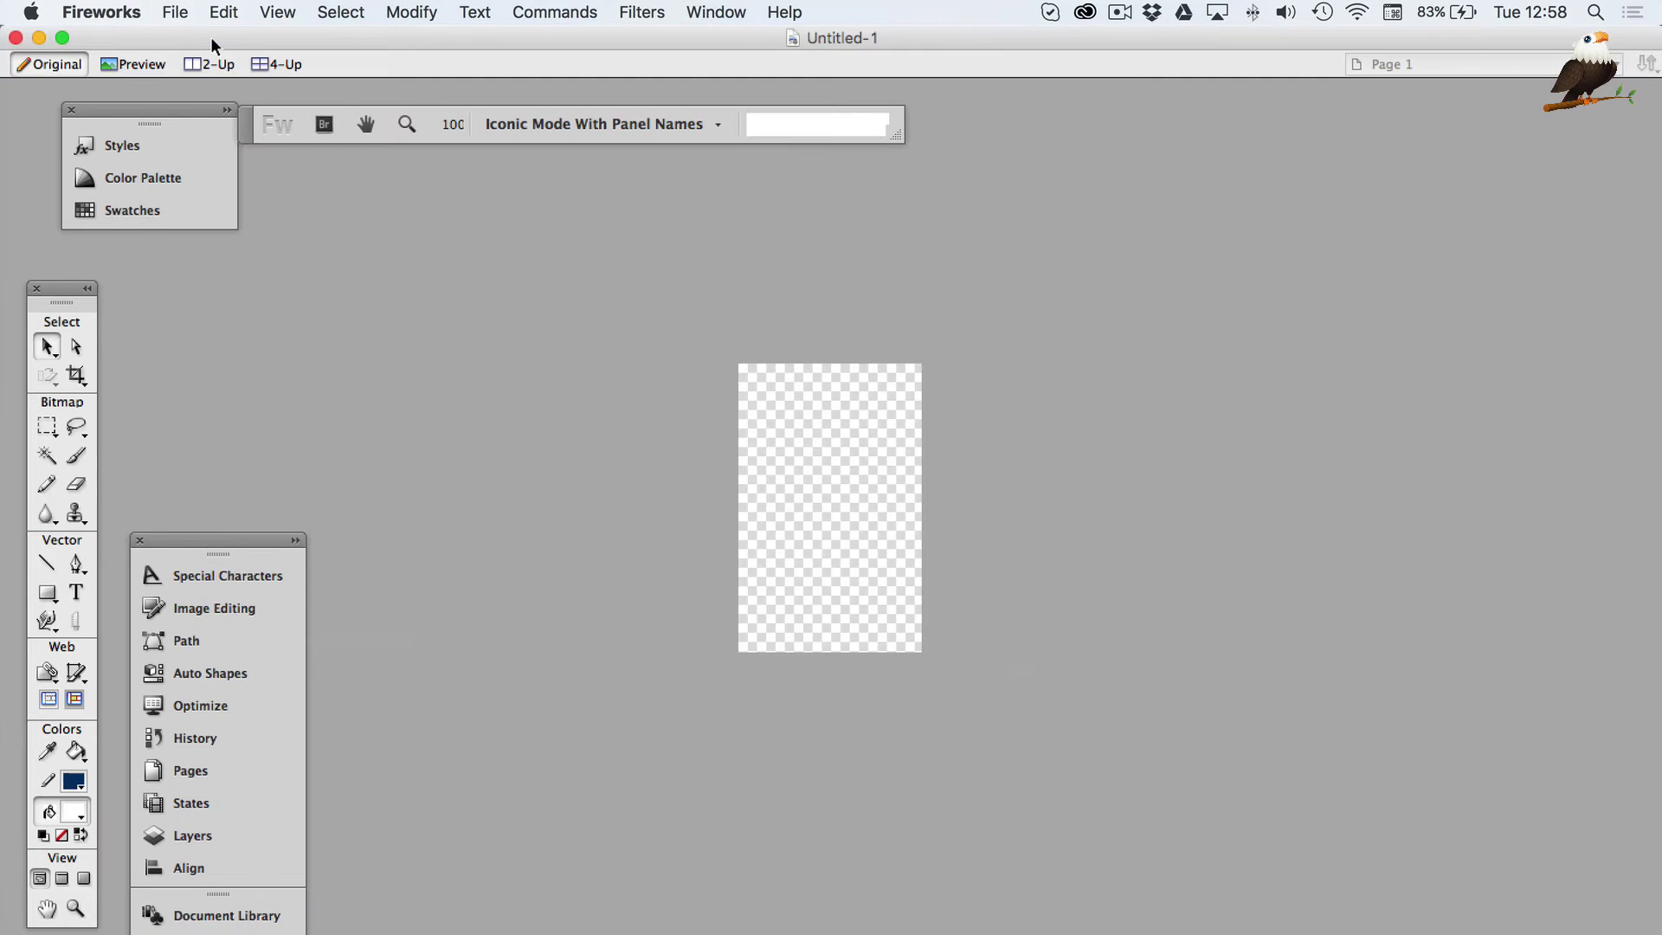
{"action": "key", "text": "super+v"}
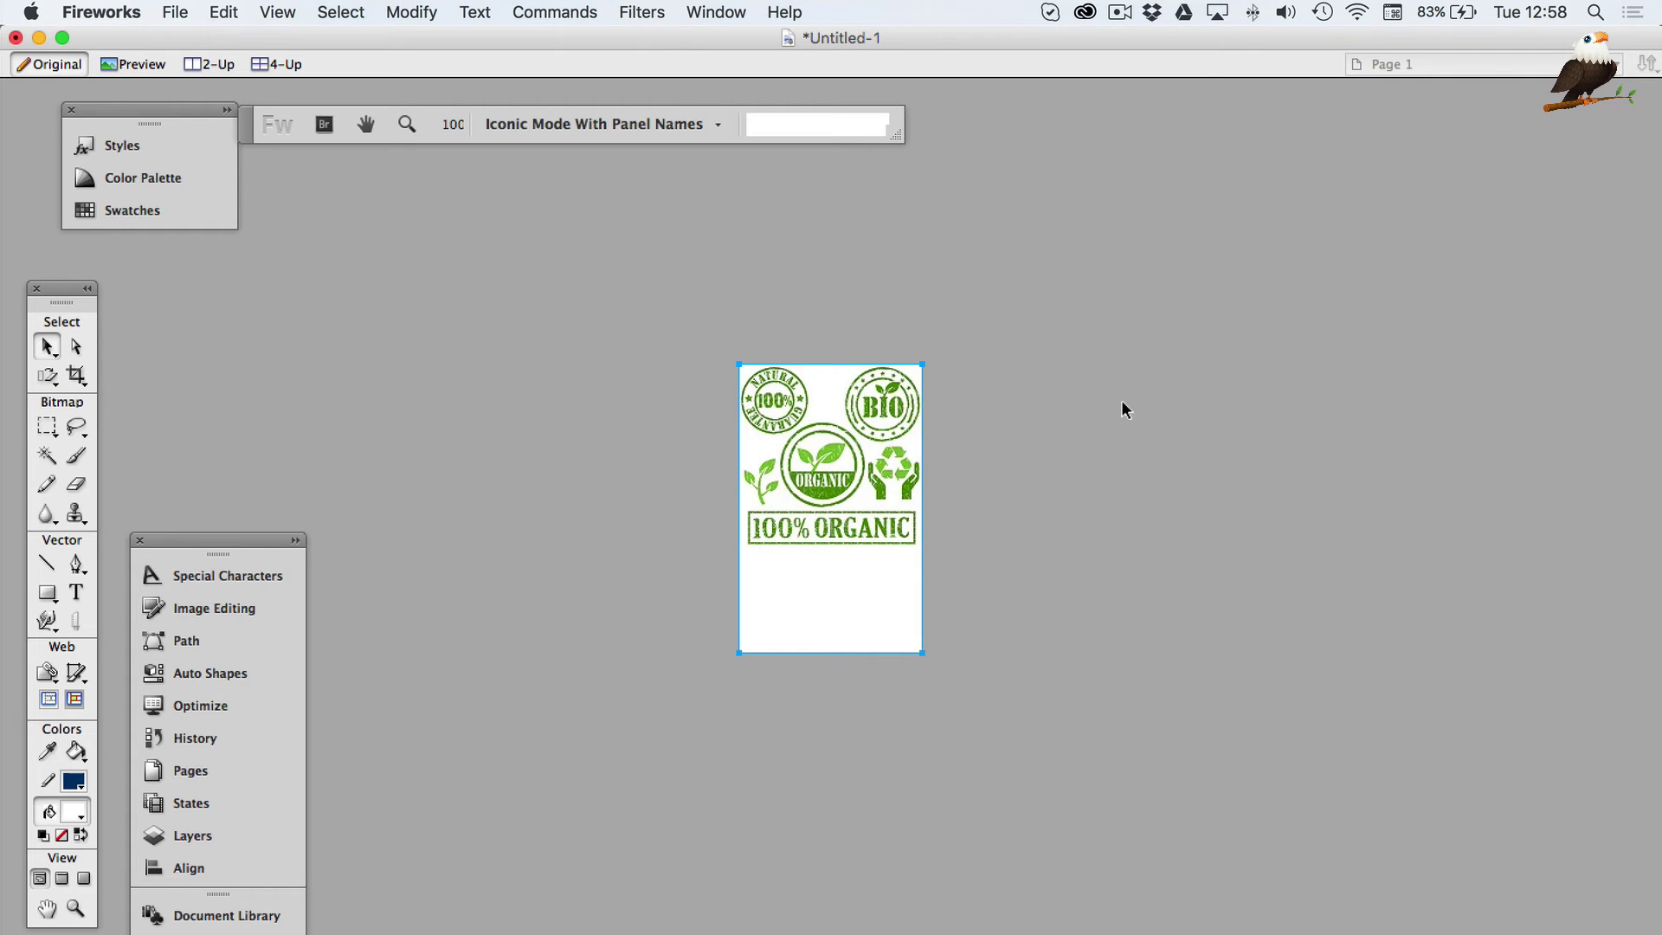
Step: Move the logo down until its blank lower area leaves the canvas, trim the canvas to the artwork, and deselect it
{"action": "left_click", "coordinate": [1116, 323]}
{"action": "double_click", "coordinate": [892, 411]}
{"action": "left_click_drag", "start_coordinate": [891, 411], "coordinate": [900, 502]}
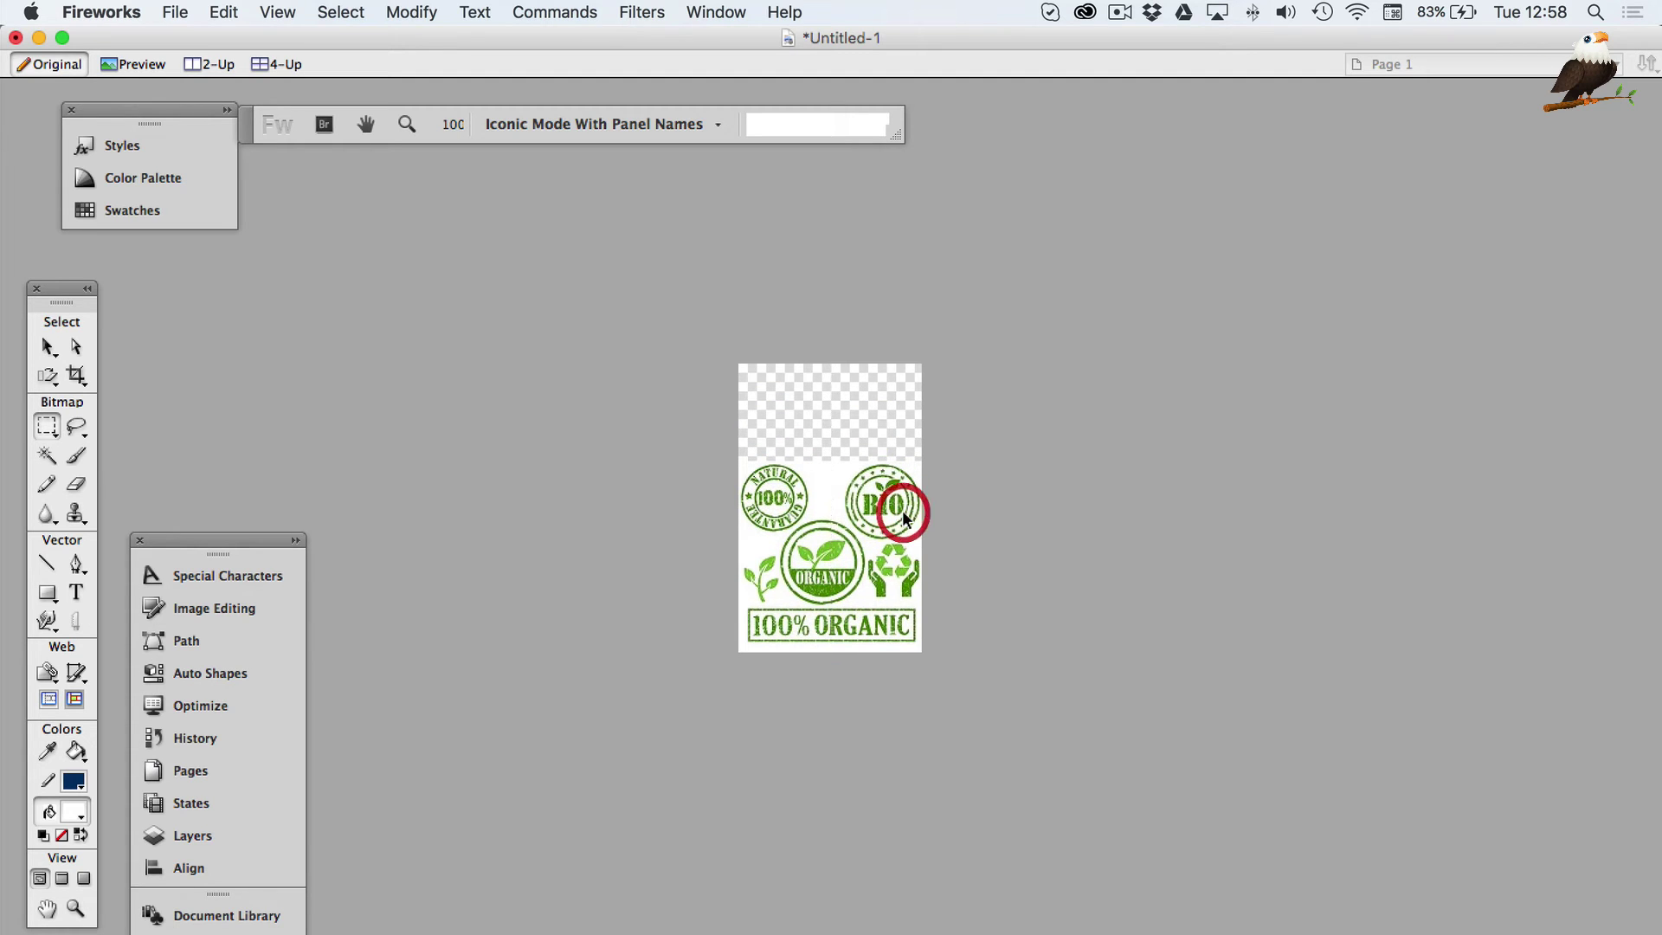
{"action": "left_click", "coordinate": [1188, 500]}
{"action": "left_click", "coordinate": [411, 12]}
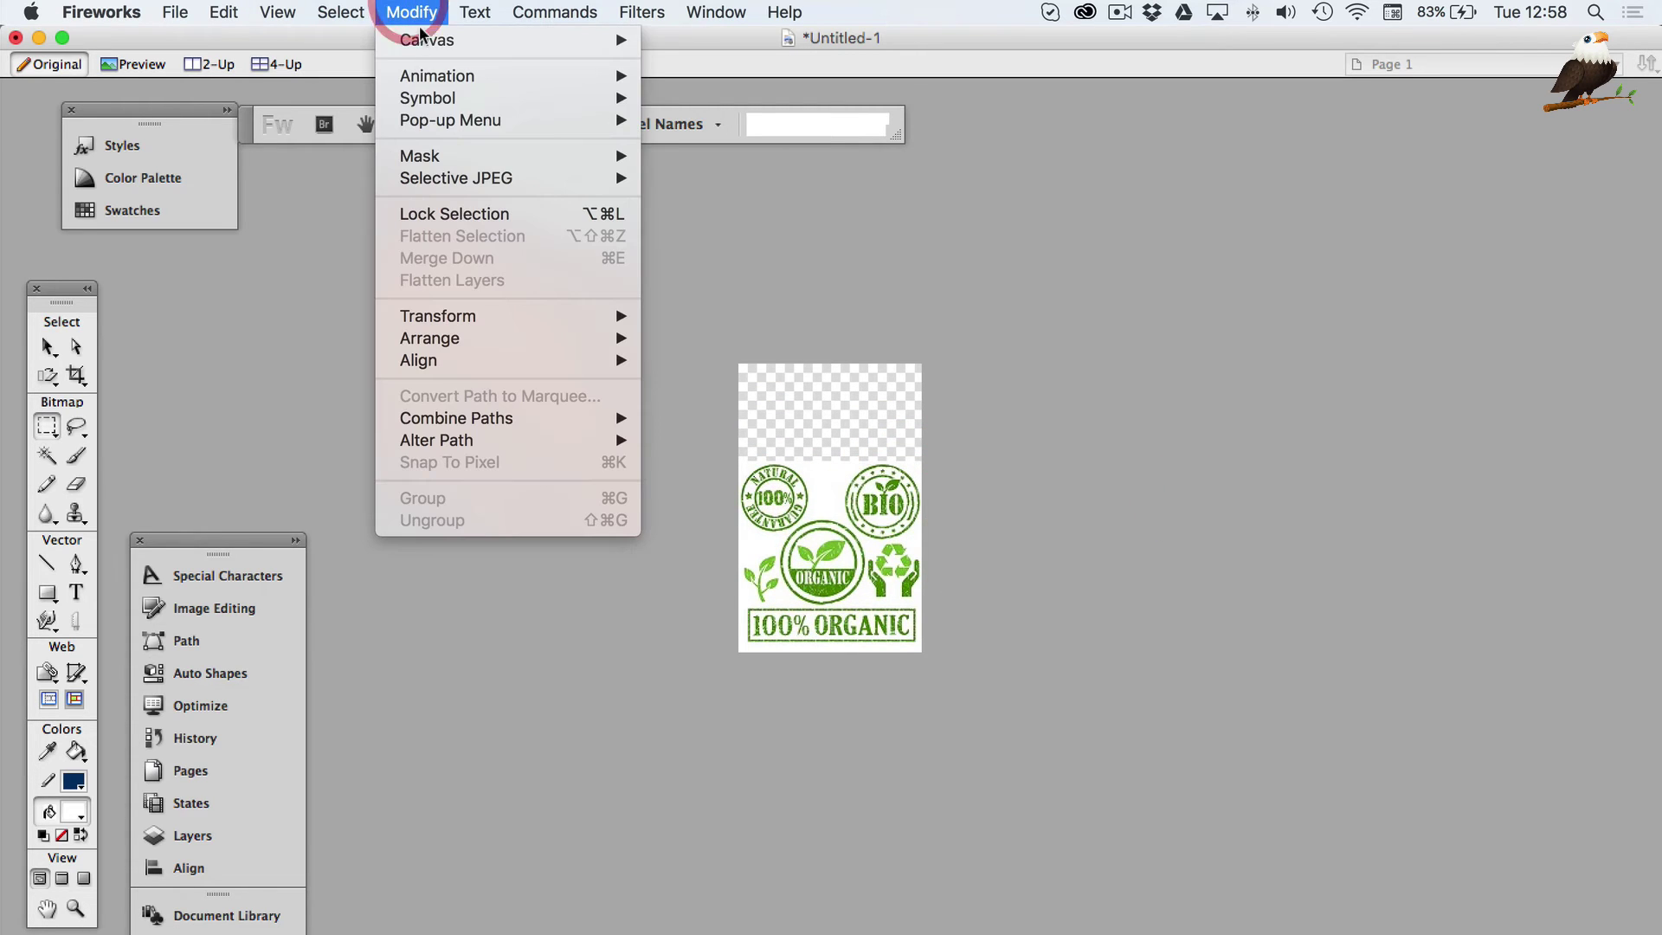
{"action": "mouse_move", "coordinate": [606, 40]}
{"action": "left_click", "coordinate": [724, 126]}
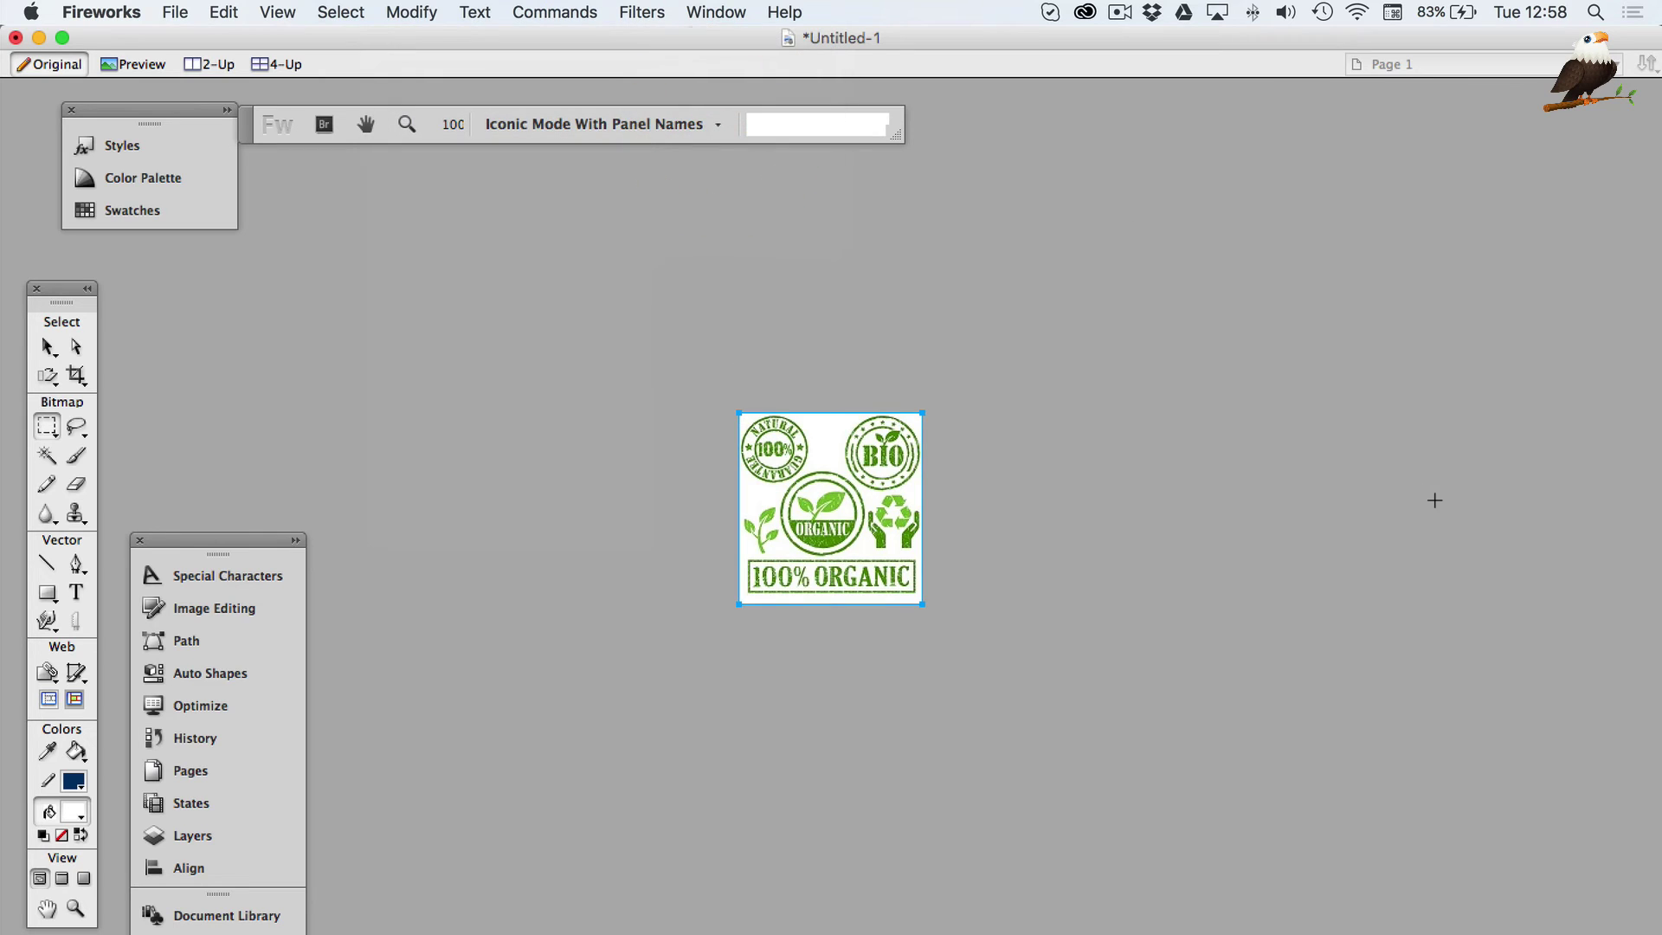
{"action": "left_click", "coordinate": [487, 440]}
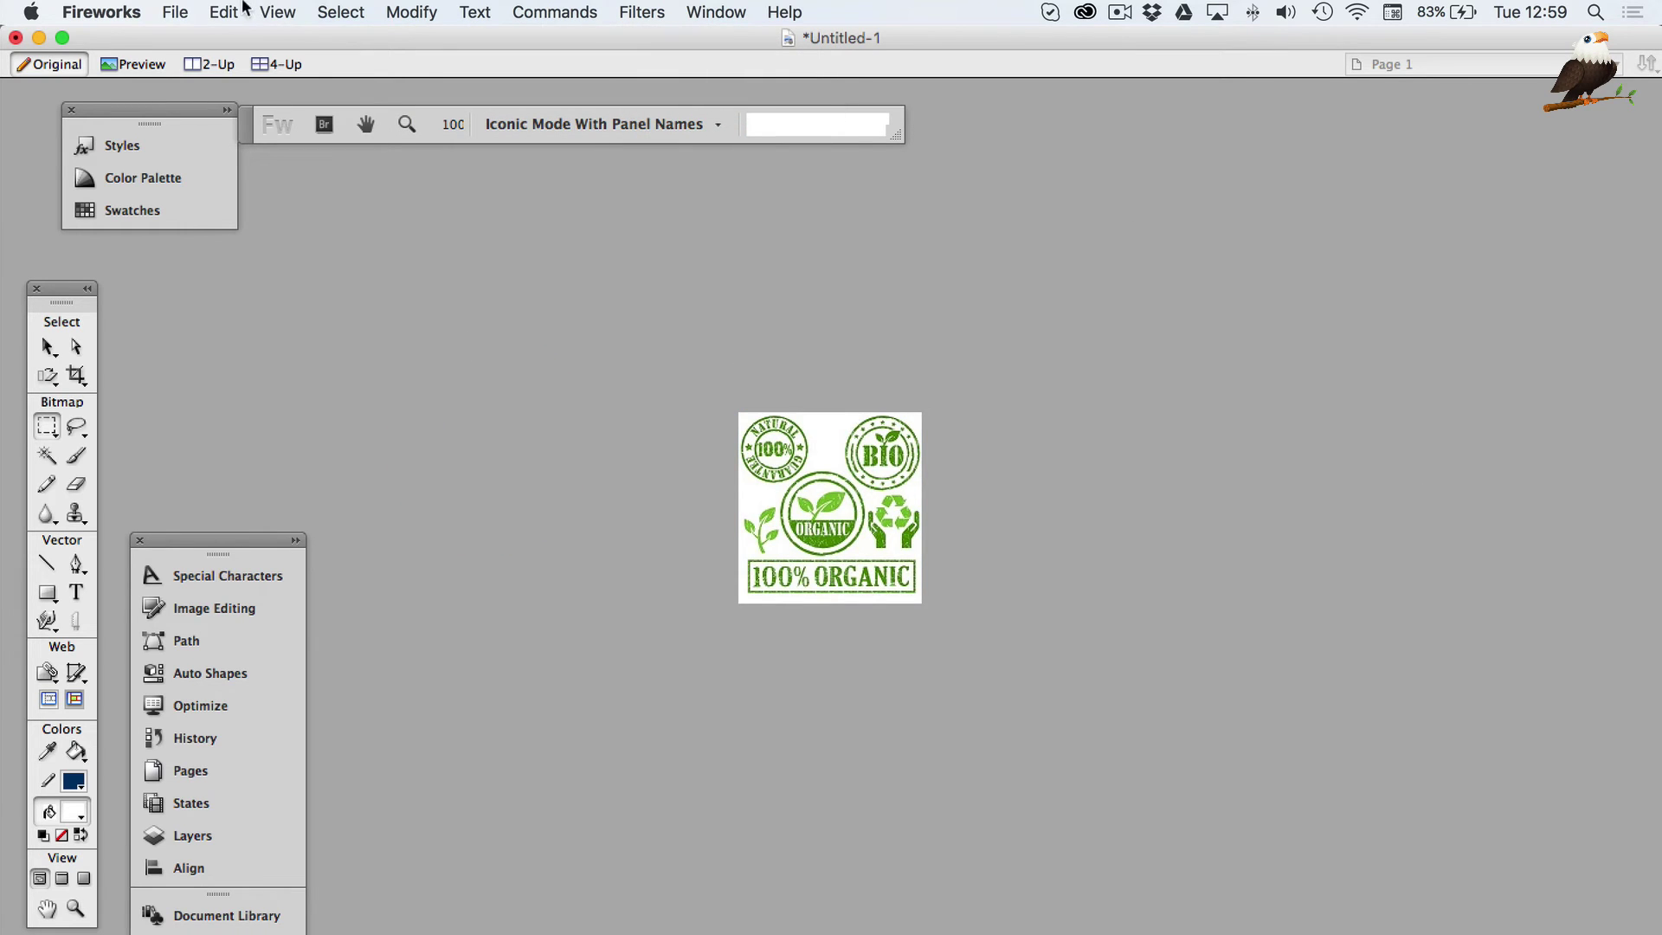
Step: Export the trimmed logo as a JPEG named Organic Logo.jpg in the WPEagle folder
{"action": "left_click", "coordinate": [187, 10]}
{"action": "left_click", "coordinate": [250, 378]}
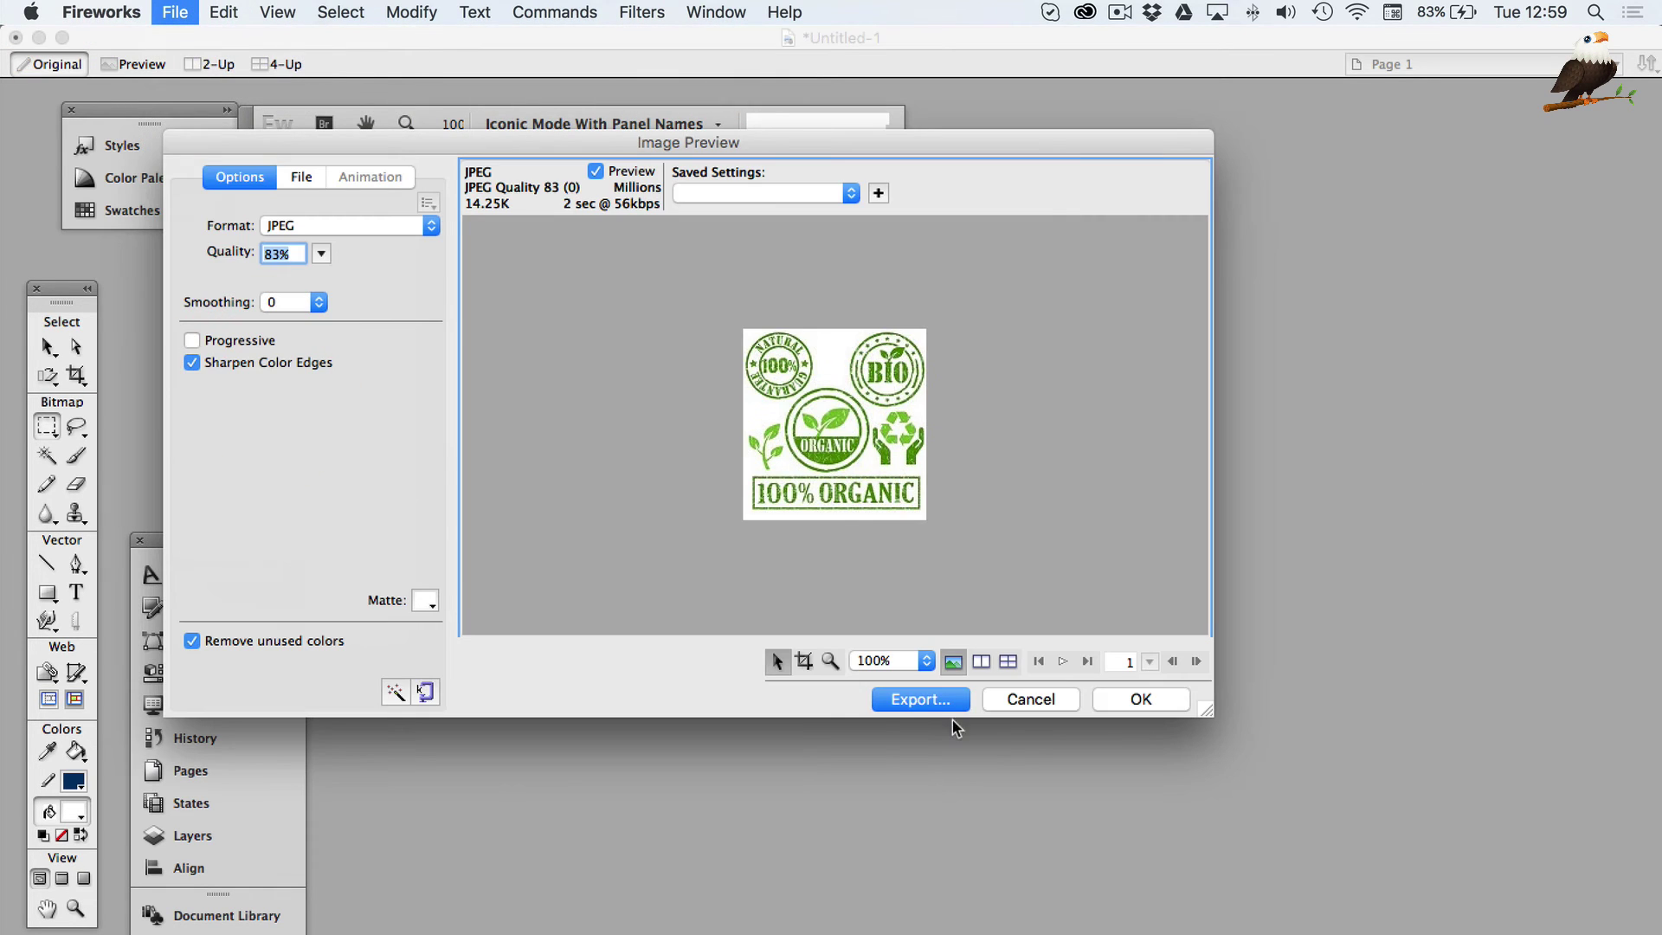
{"action": "left_click", "coordinate": [919, 699]}
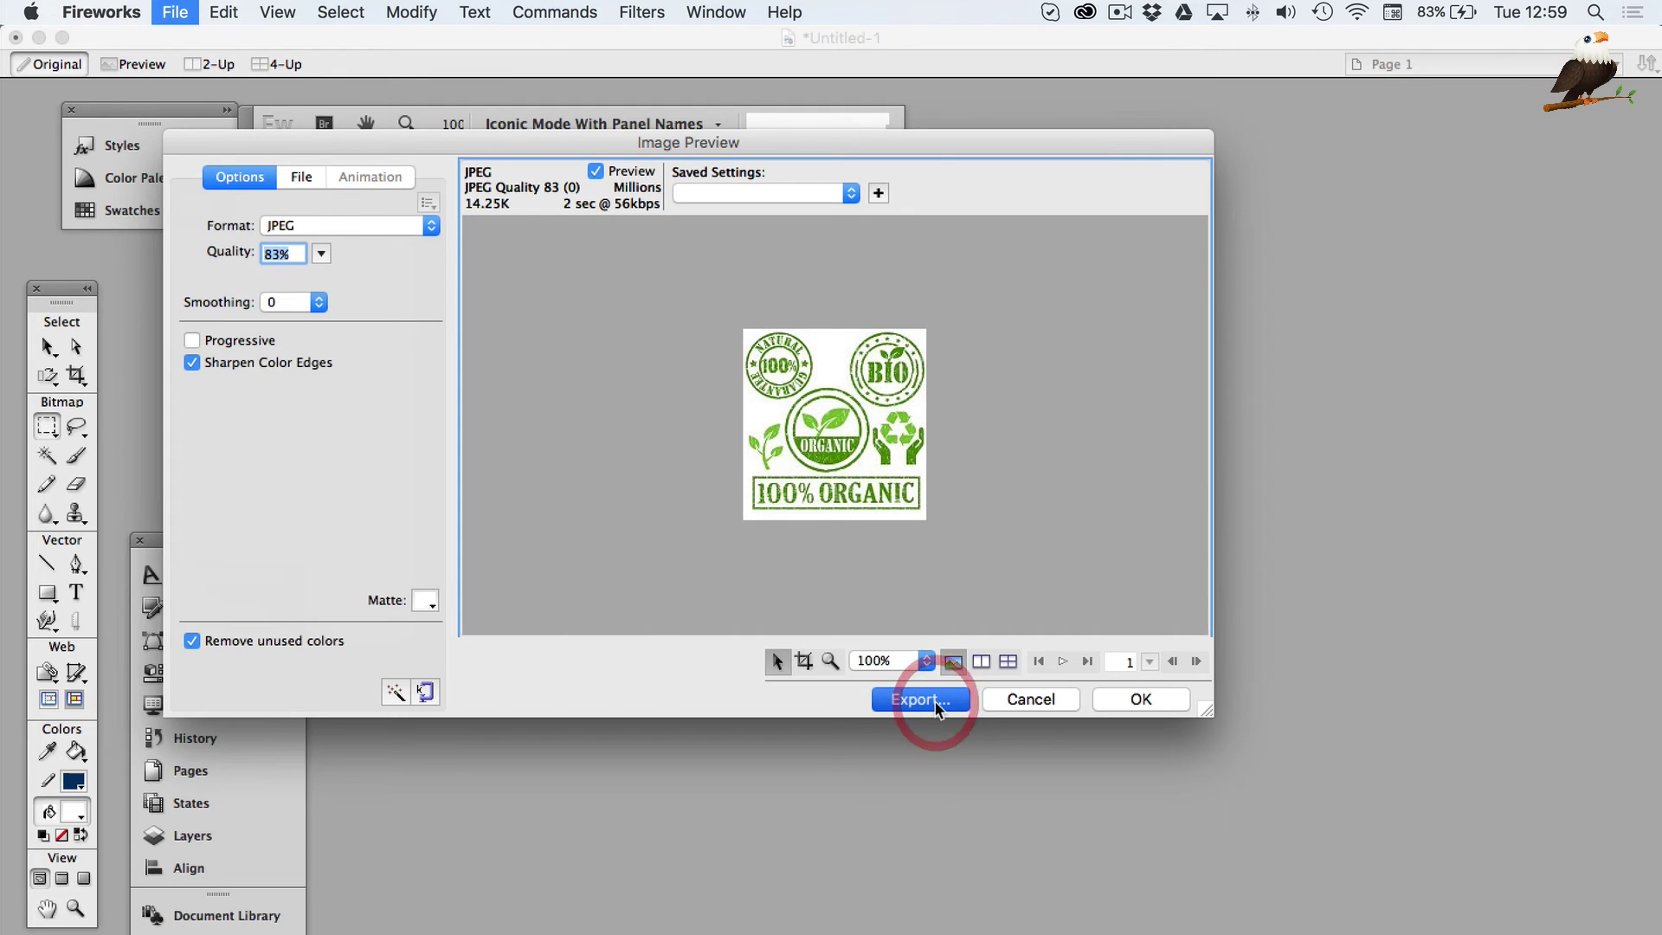
{"action": "type", "text": "Organic Logoc"}
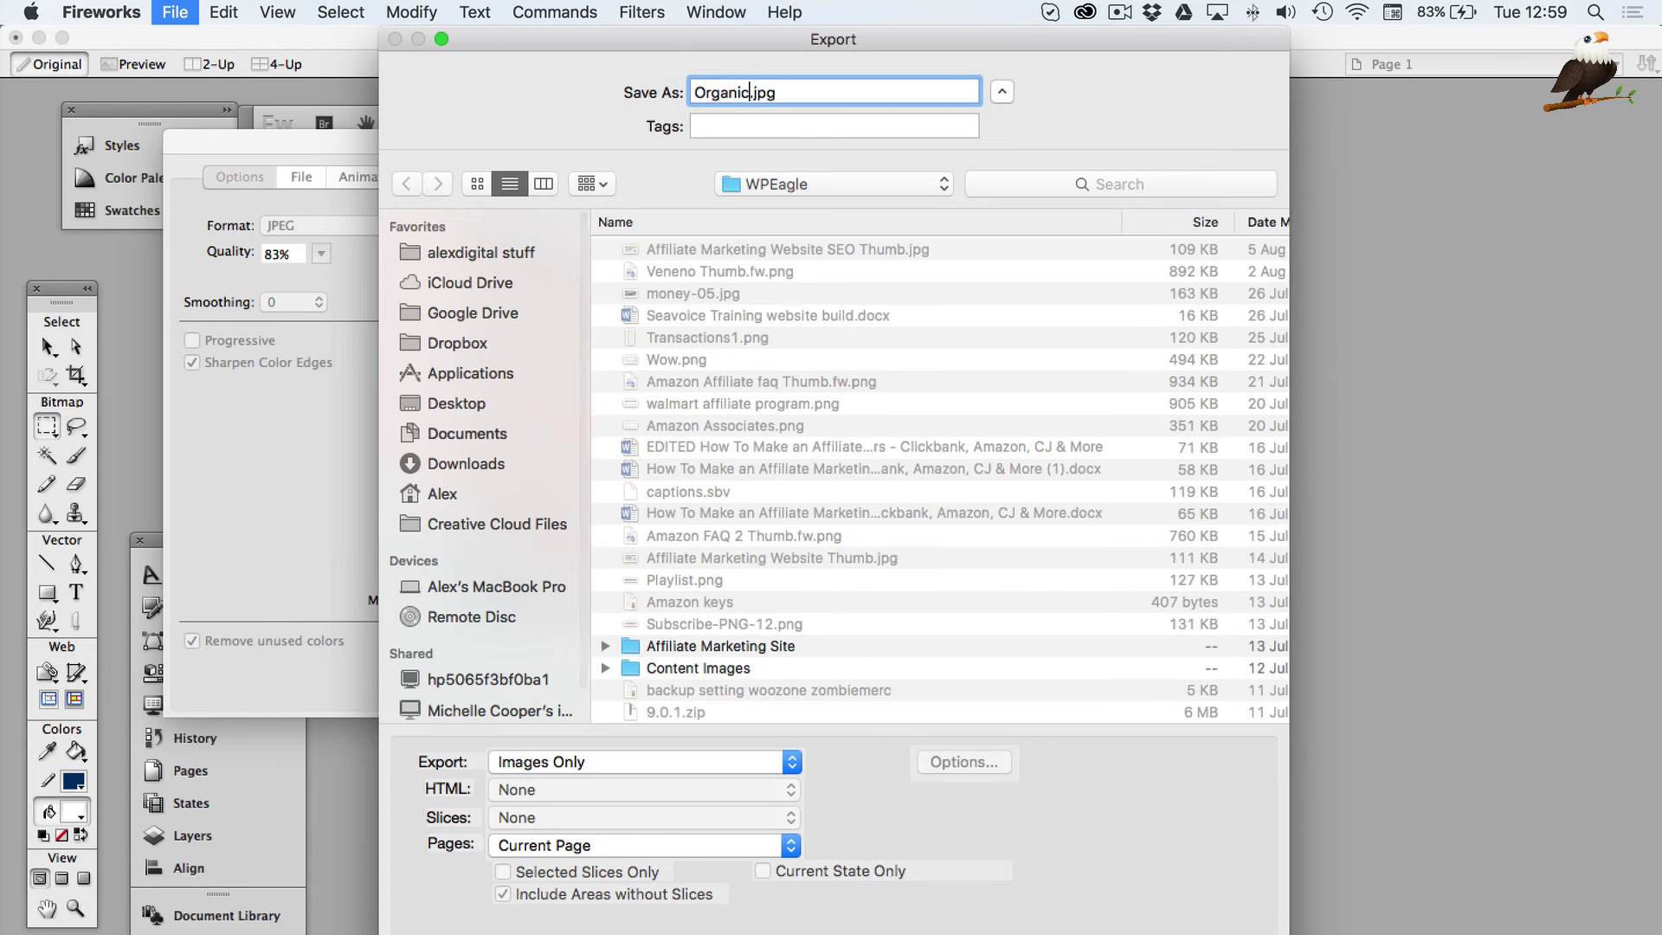
{"action": "key", "text": "BackSpace"}
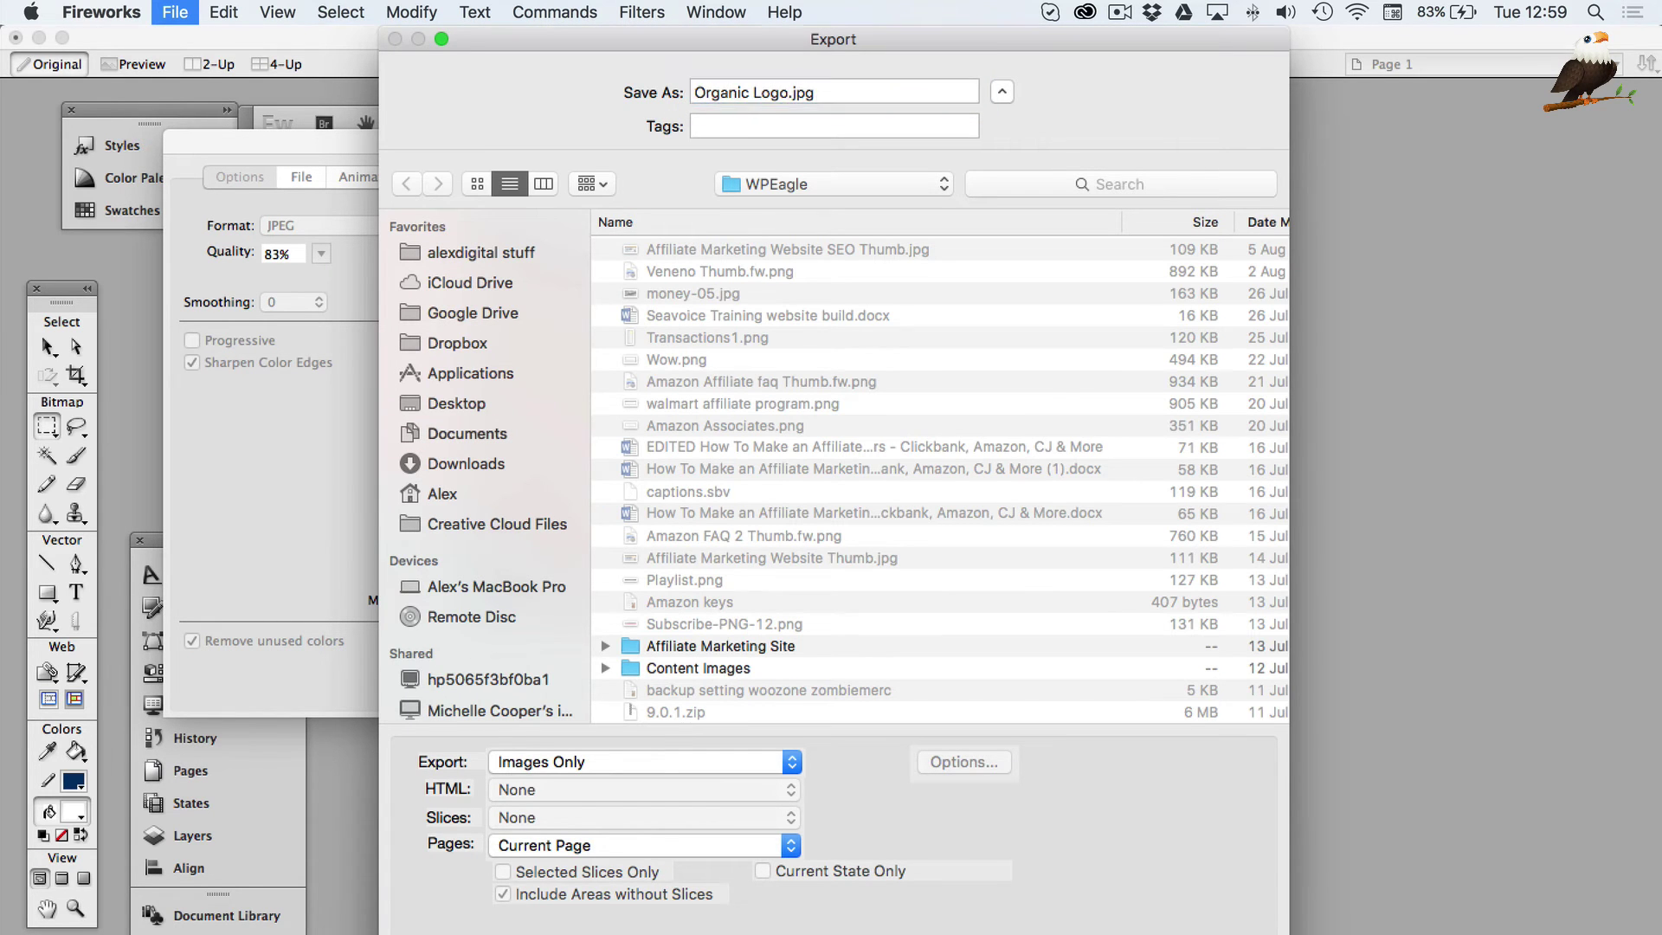
{"action": "key", "text": "Return"}
Step: Switch to Chrome and open the Layout settings of the Kingdom theme in the shop's admin area
{"action": "left_click", "coordinate": [456, 919]}
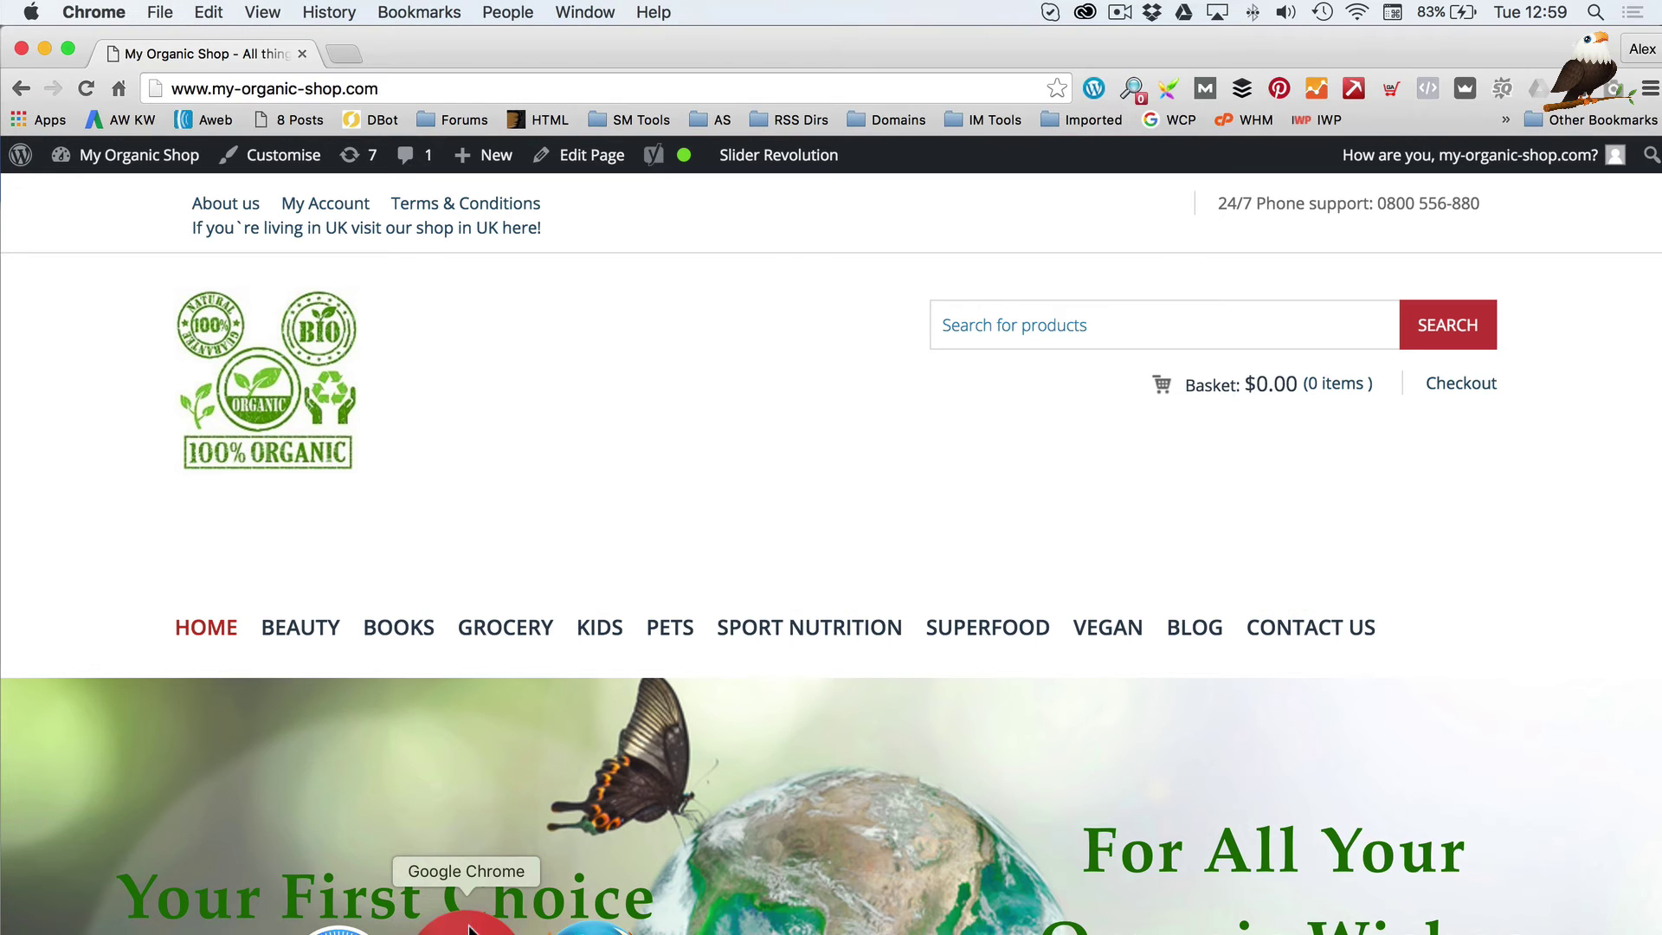
{"action": "mouse_move", "coordinate": [129, 168]}
{"action": "left_click", "coordinate": [130, 197]}
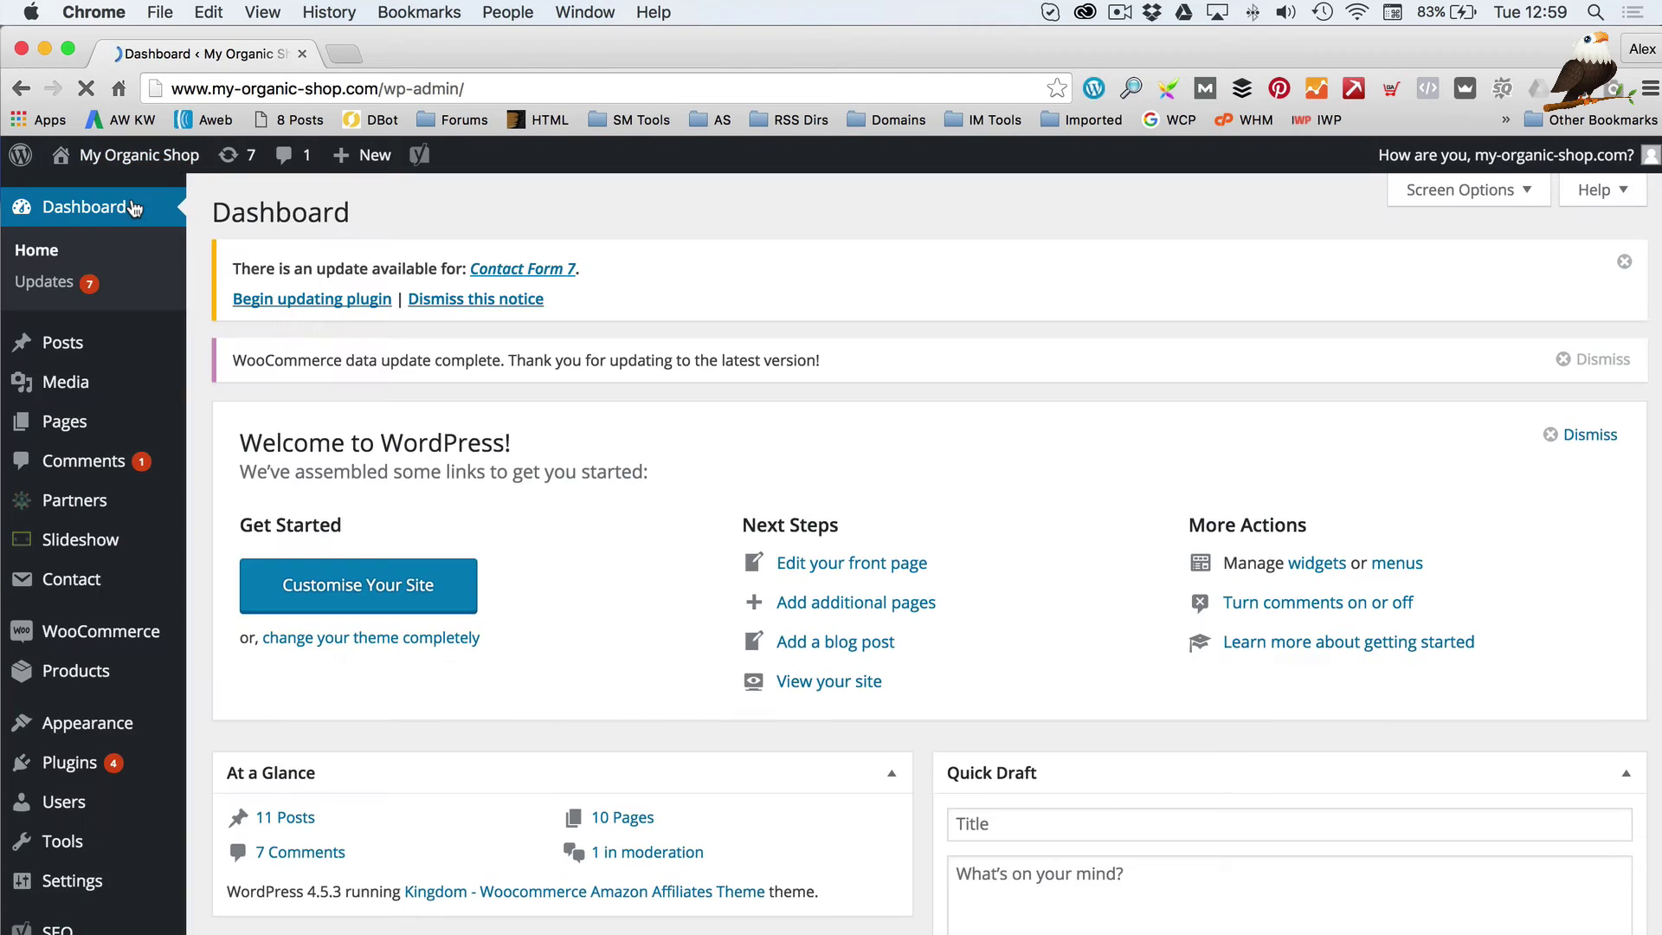
{"action": "scroll", "coordinate": [136, 519], "scroll_direction": "down", "scroll_amount": 5}
{"action": "mouse_move", "coordinate": [136, 538]}
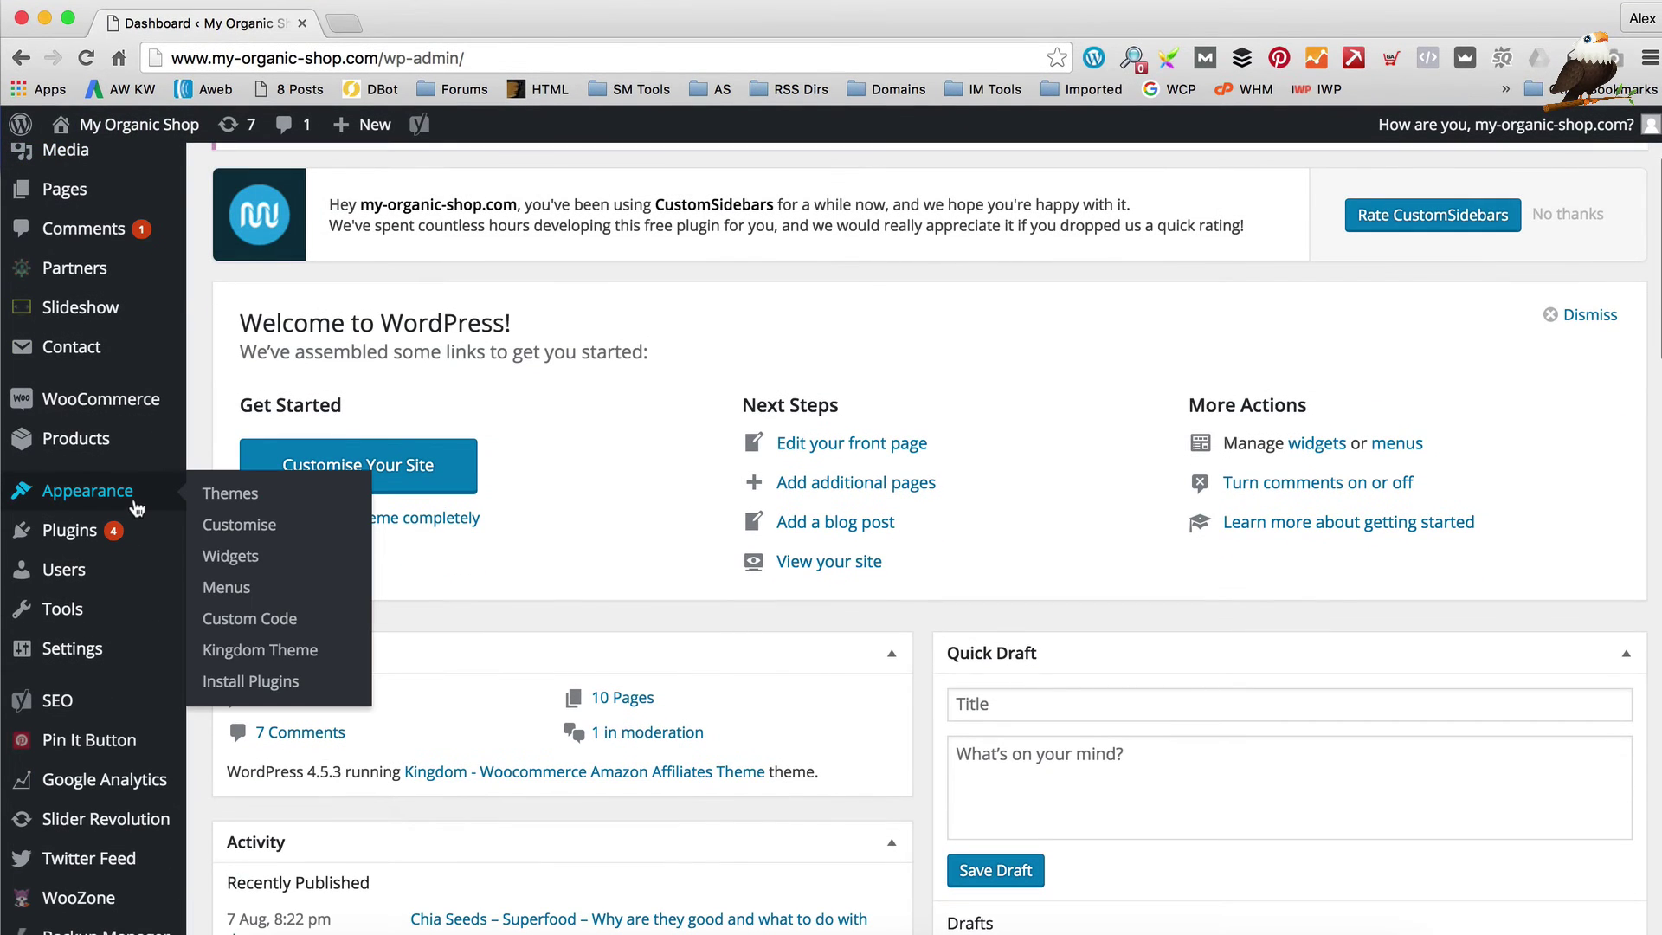
{"action": "left_click", "coordinate": [264, 651]}
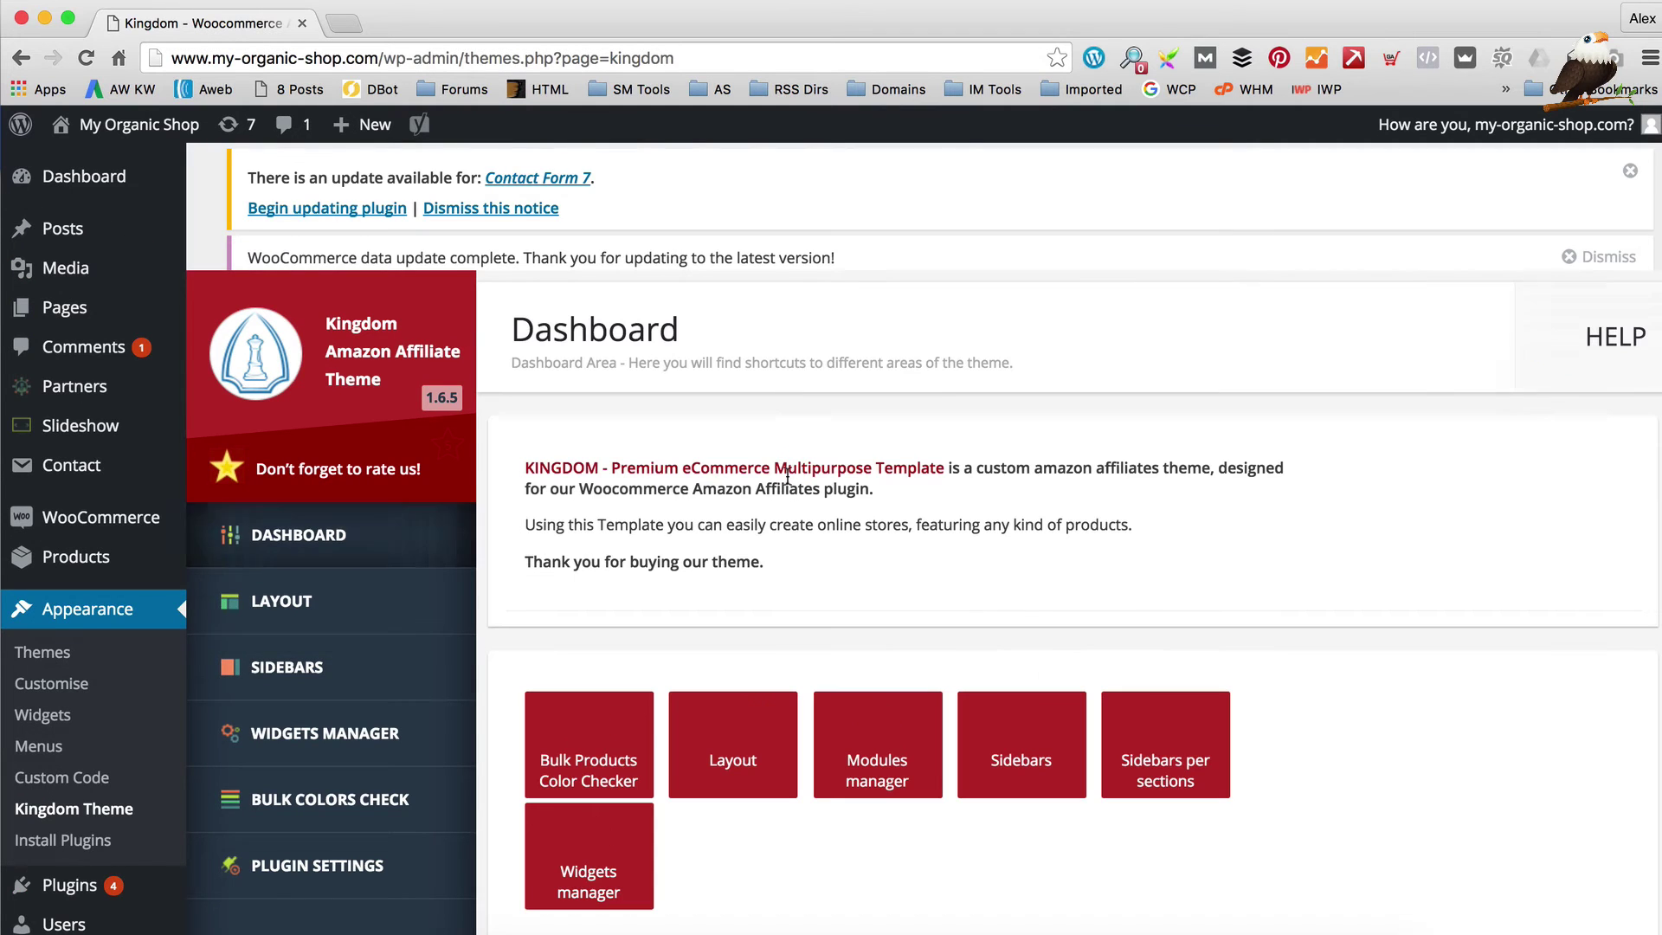
{"action": "left_click", "coordinate": [359, 623]}
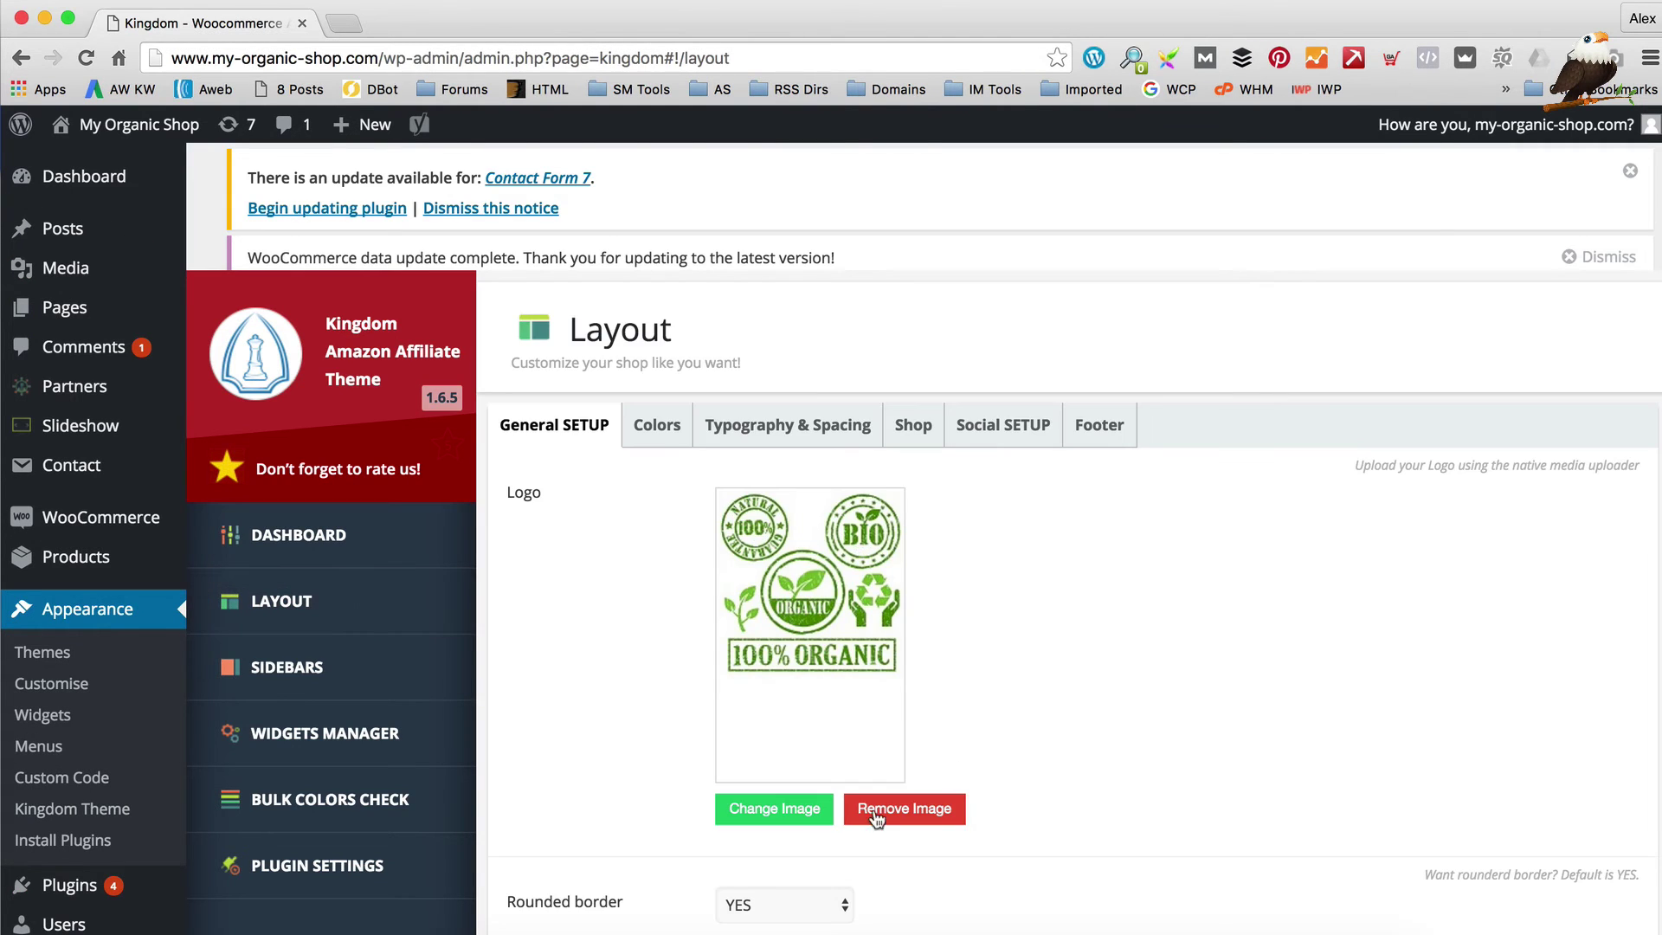
Step: Remove the current logo from the General SETUP settings and upload Organic Logo.jpg from the computer
{"action": "left_click", "coordinate": [899, 810]}
{"action": "left_click", "coordinate": [792, 492]}
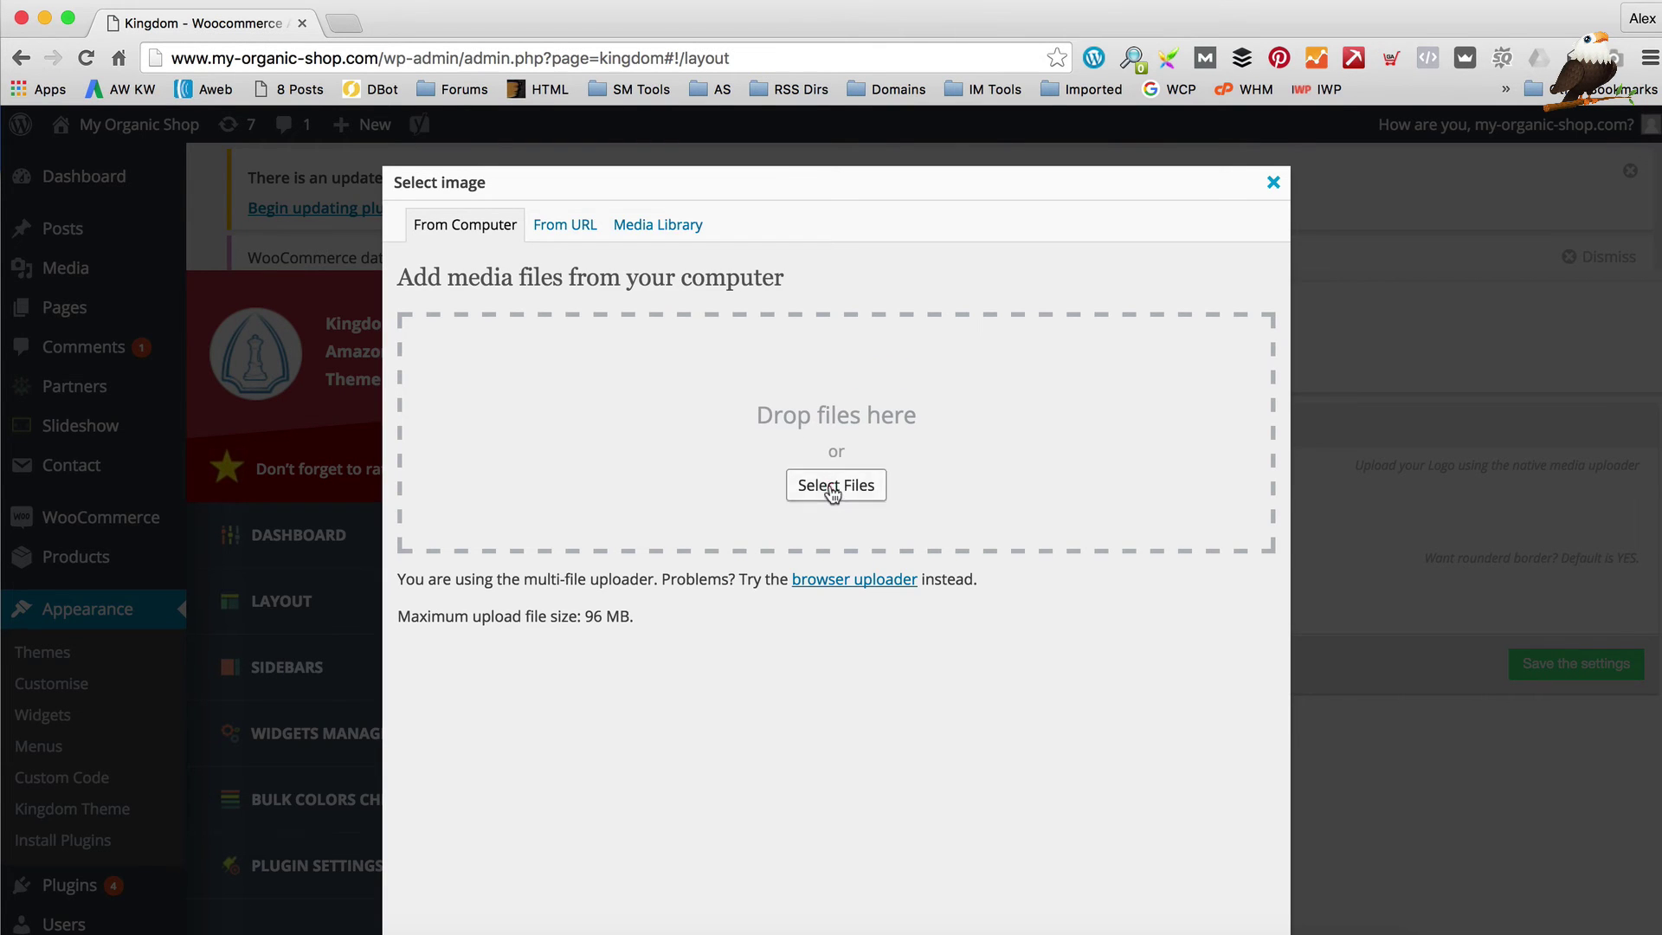
{"action": "left_click", "coordinate": [831, 483]}
{"action": "left_click", "coordinate": [825, 356]}
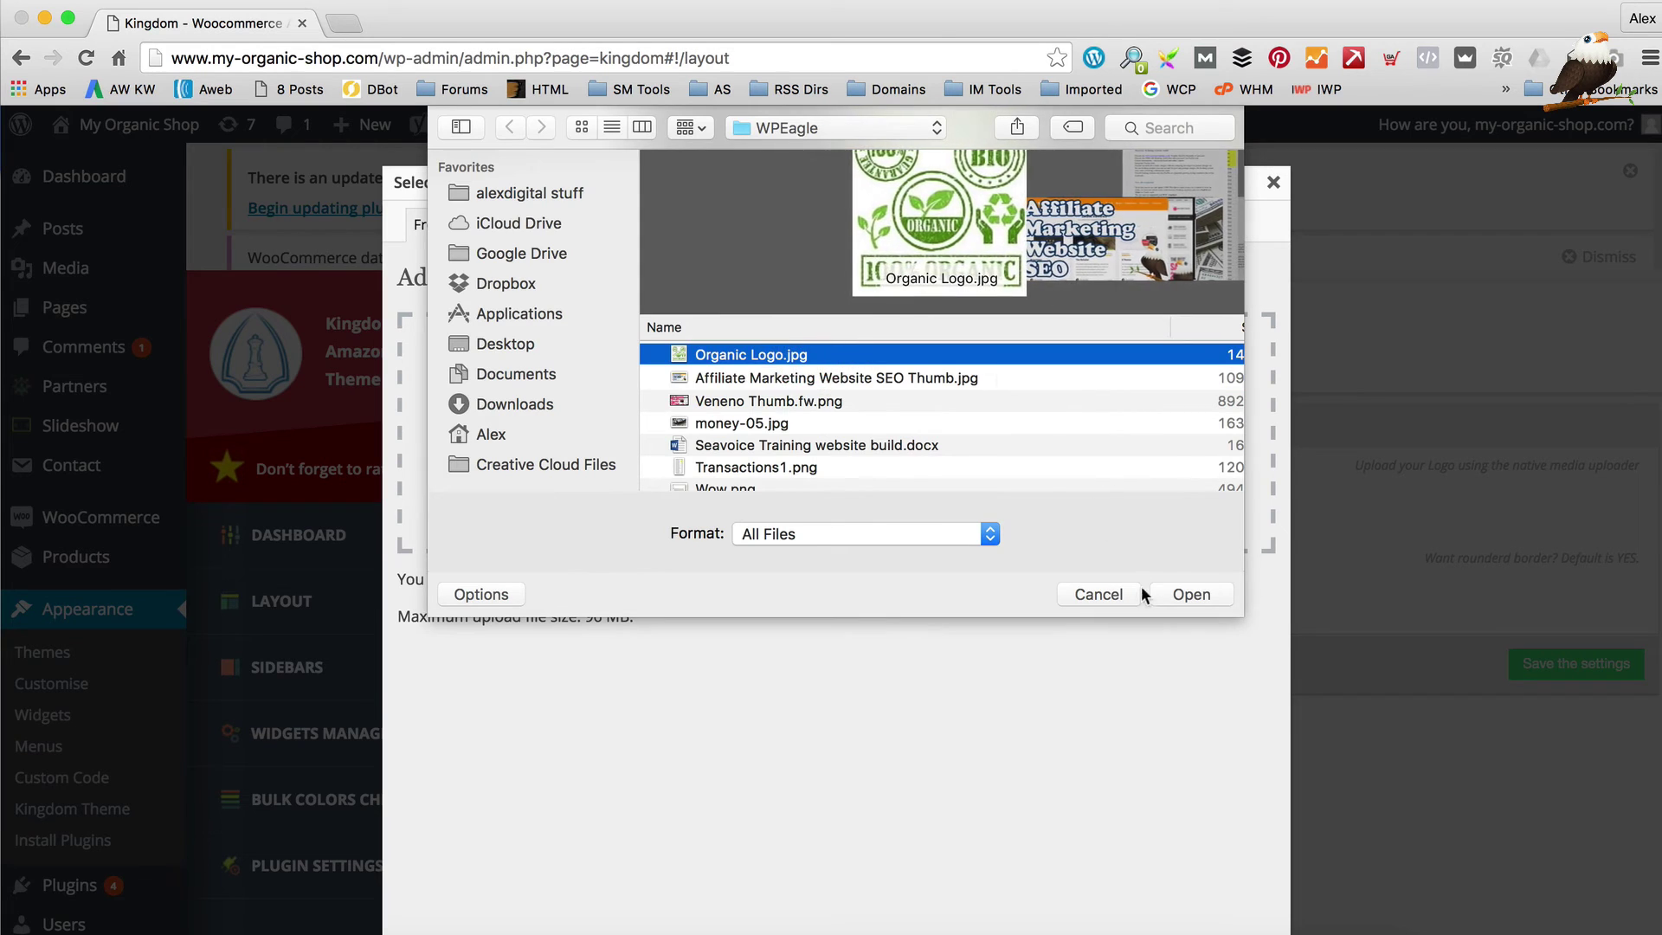
{"action": "left_click", "coordinate": [1182, 593]}
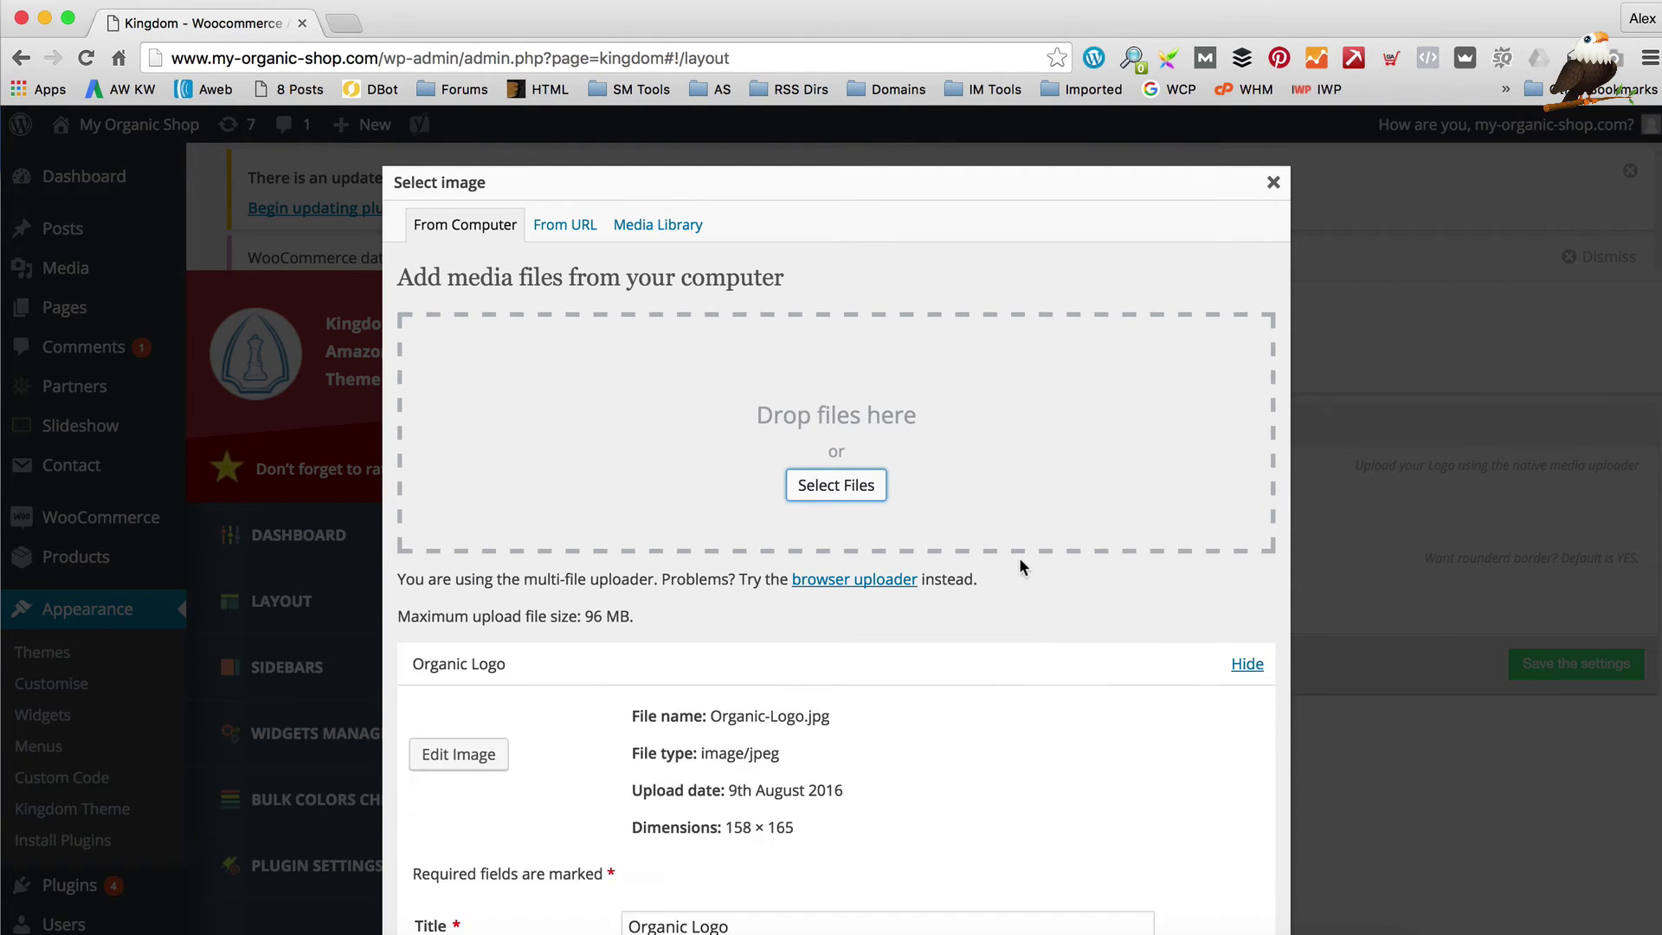
Step: Use the uploaded Organic Logo image as the theme logo and save the layout settings
{"action": "scroll", "coordinate": [1020, 566], "scroll_direction": "down", "scroll_amount": 5}
{"action": "scroll", "coordinate": [1019, 567], "scroll_direction": "down", "scroll_amount": 2}
{"action": "left_click", "coordinate": [707, 807]}
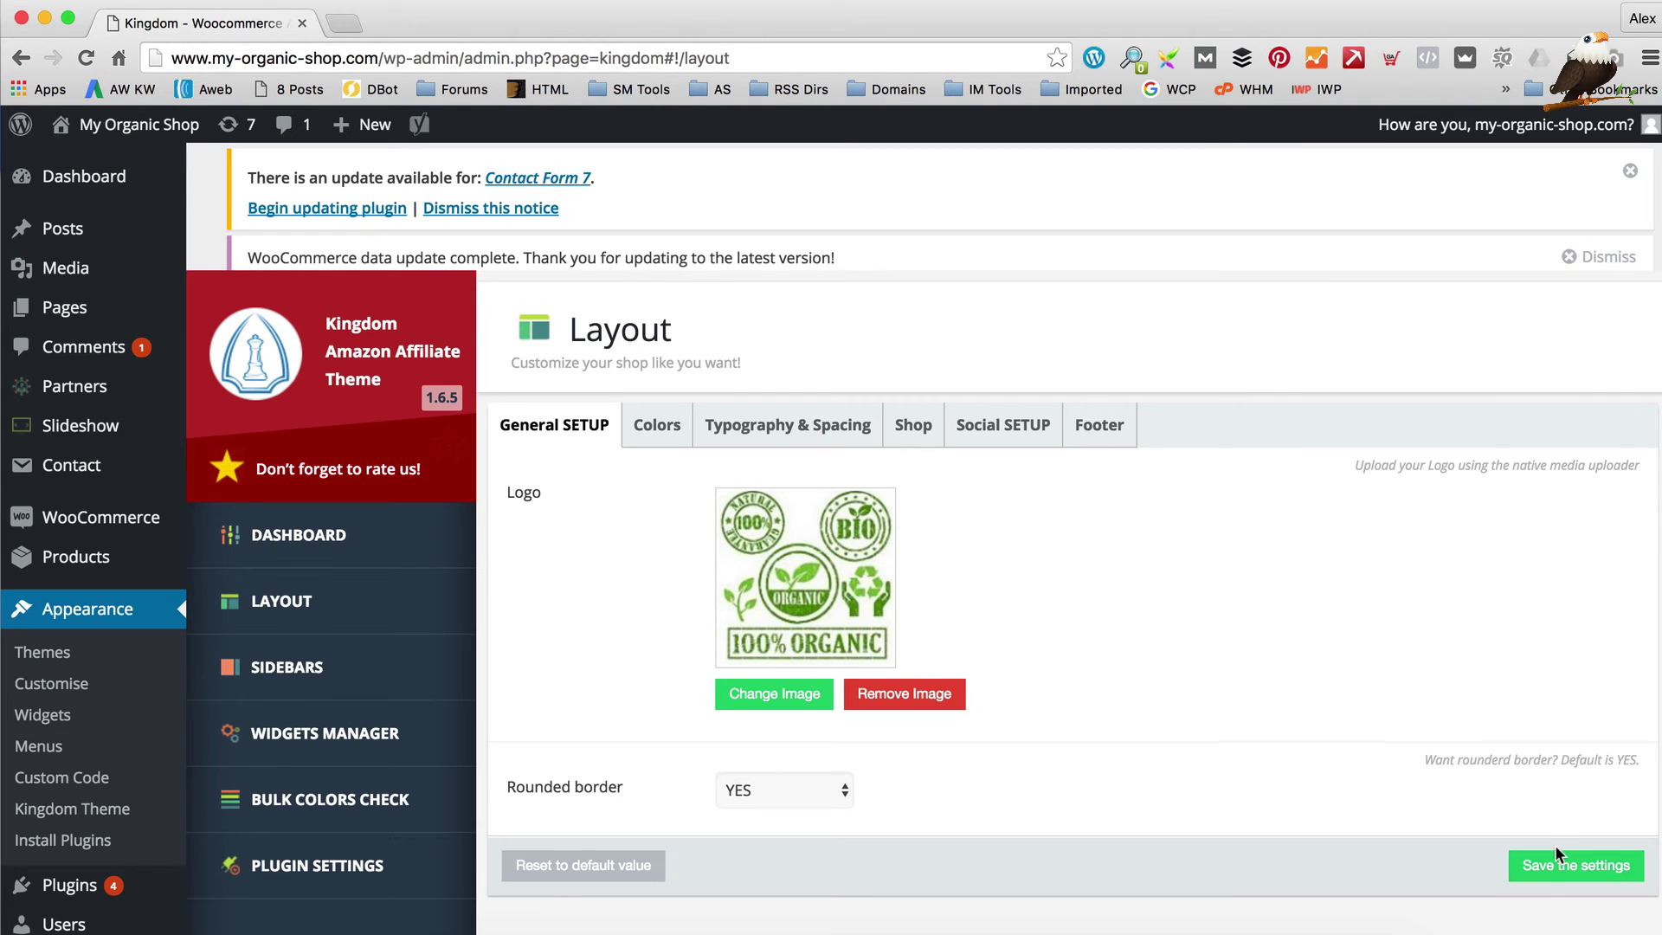
{"action": "left_click", "coordinate": [1556, 868]}
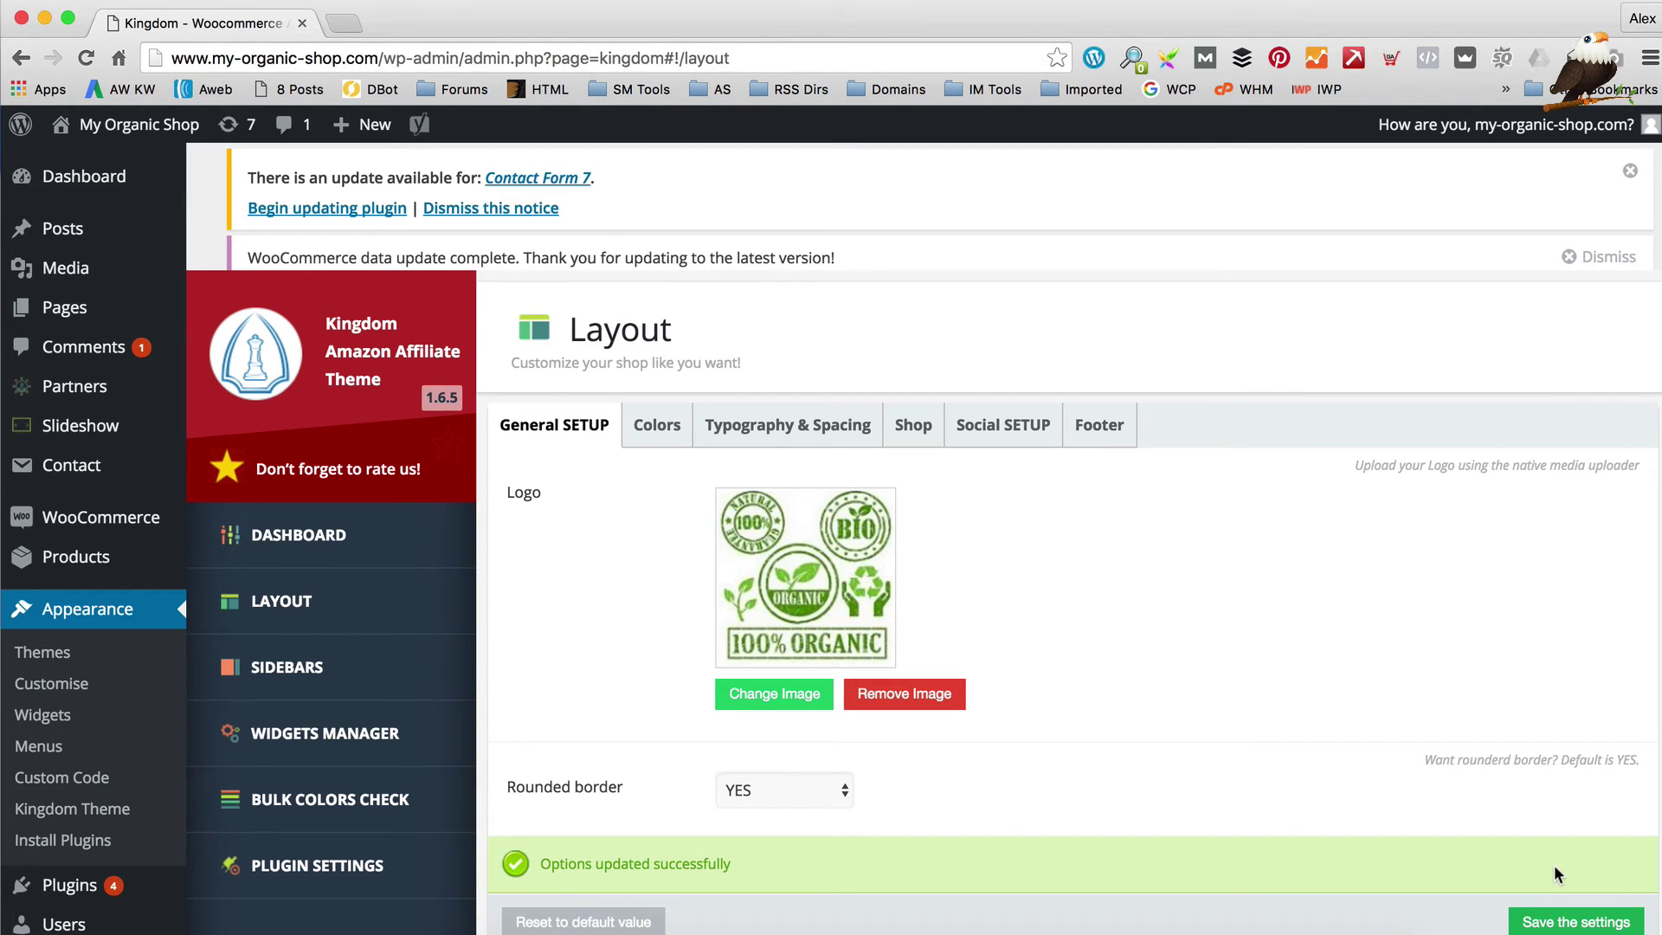
Step: Visit the shop's front page and check the header logo, menu spacing and product listings
{"action": "mouse_move", "coordinate": [139, 124]}
{"action": "left_click", "coordinate": [160, 166]}
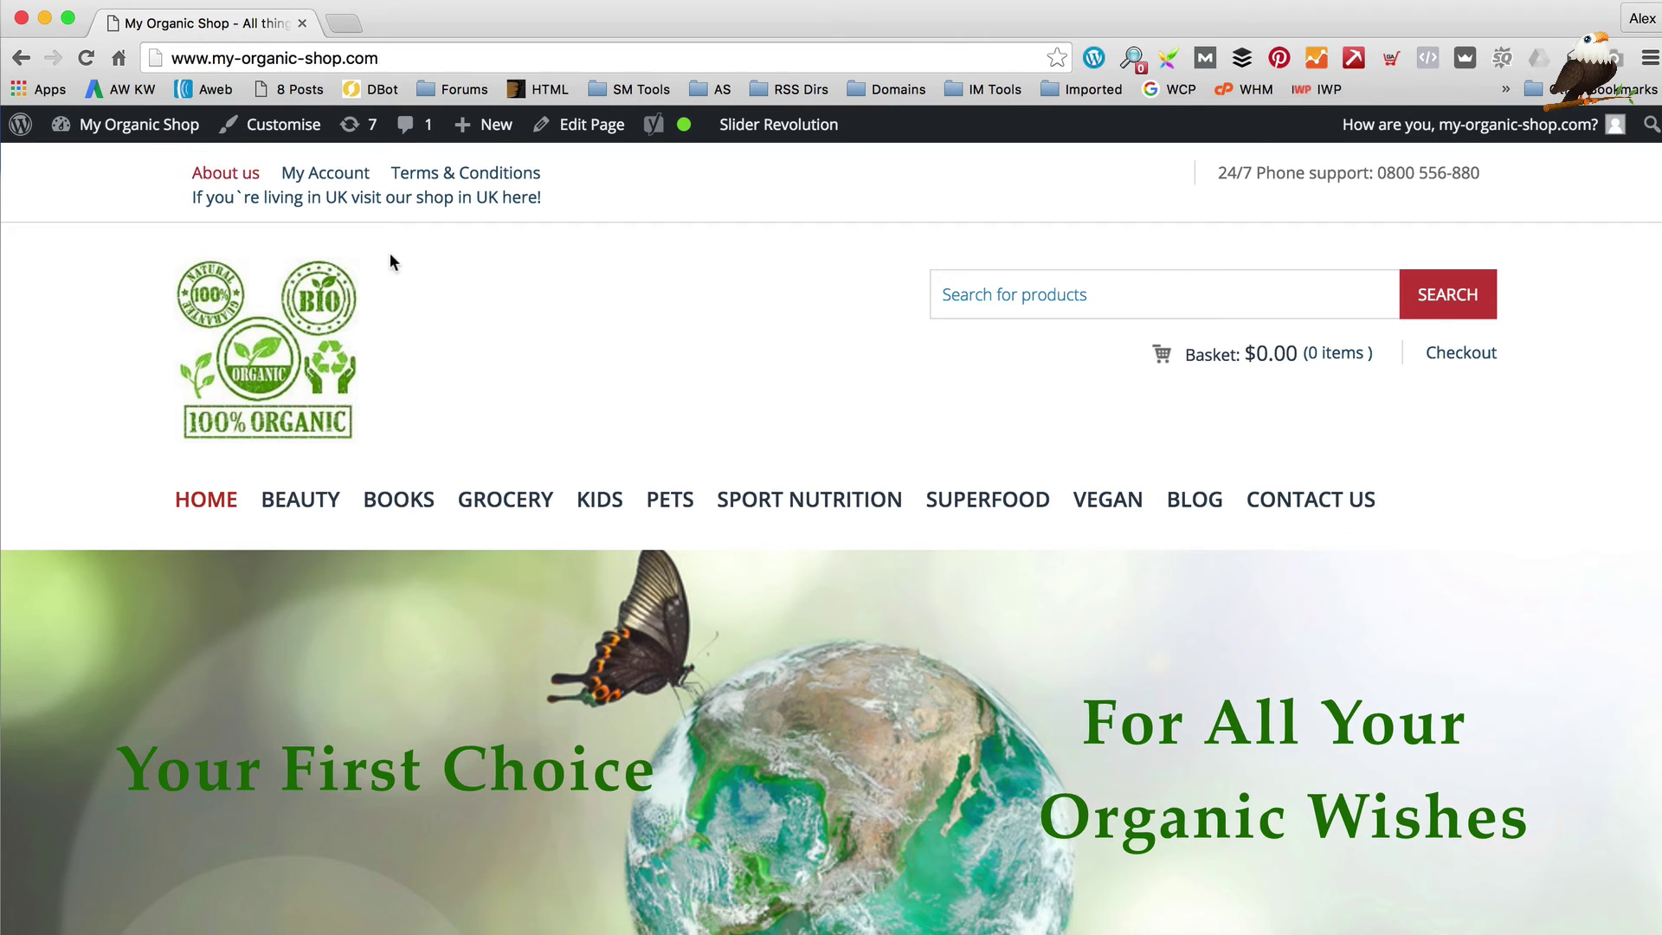
{"action": "scroll", "coordinate": [390, 251], "scroll_direction": "down", "scroll_amount": 20}
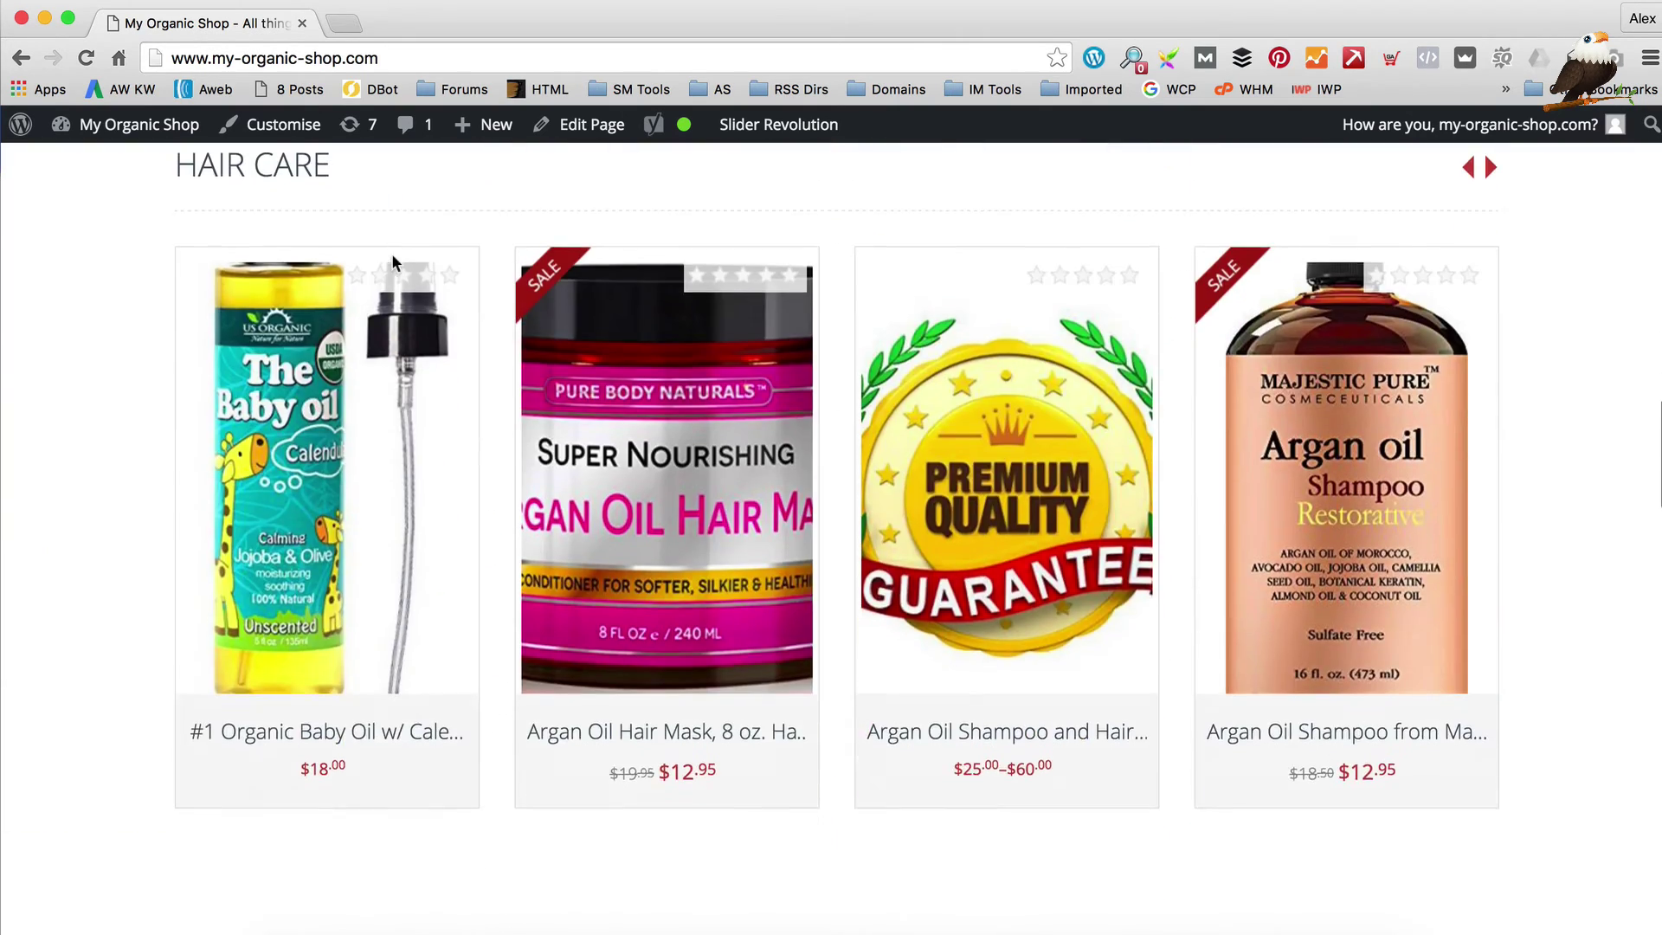
{"action": "scroll", "coordinate": [391, 253], "scroll_direction": "up", "scroll_amount": 20}
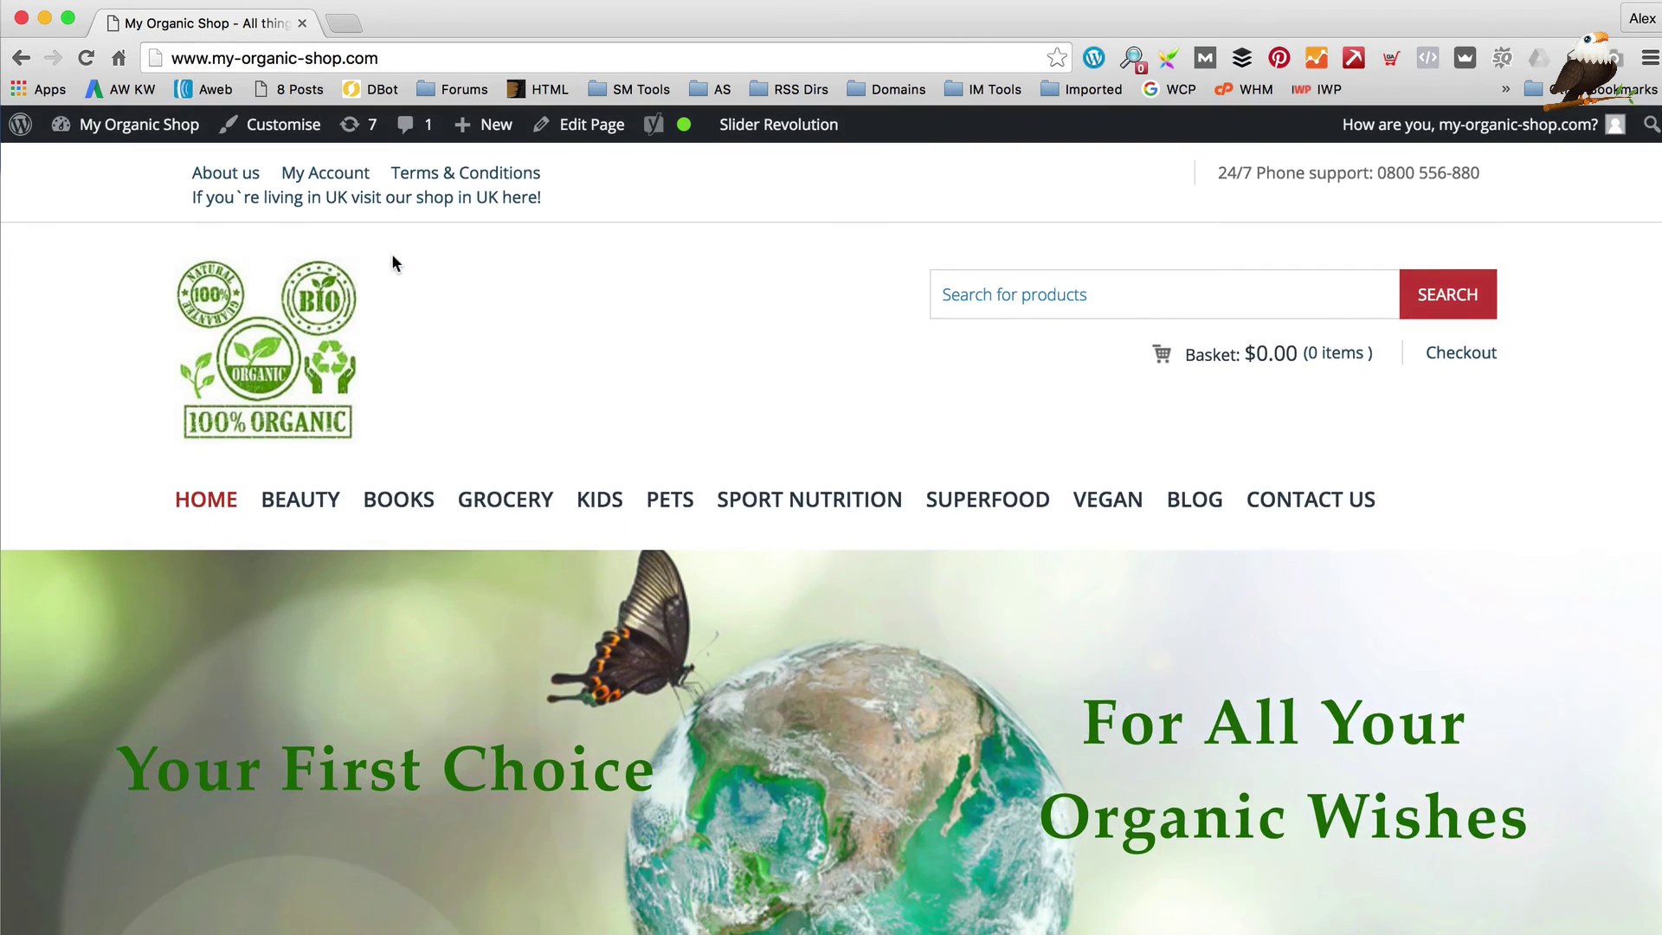